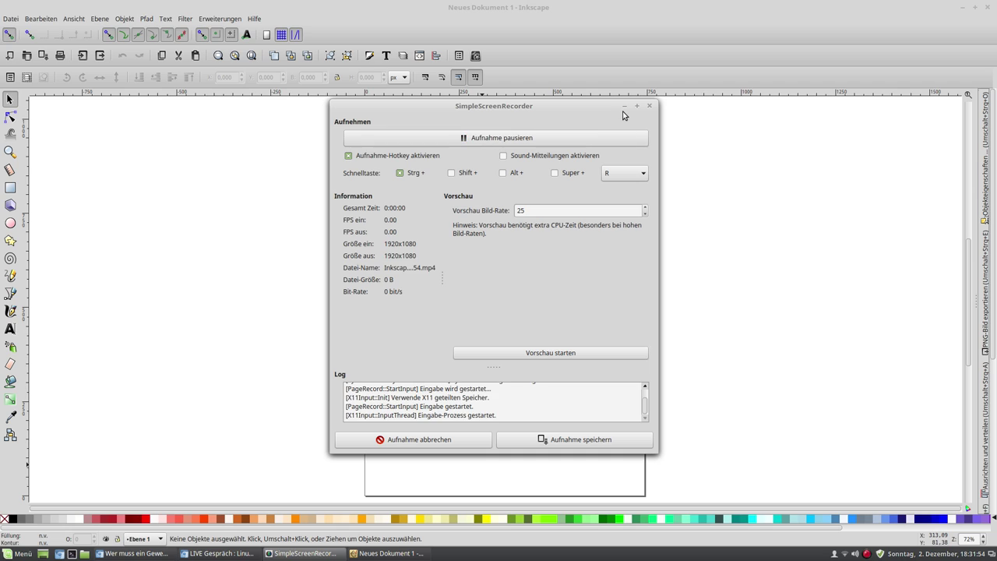
Step: Start a Bézier arch outline across the top and down the right leg to its foot
left_click(624, 107)
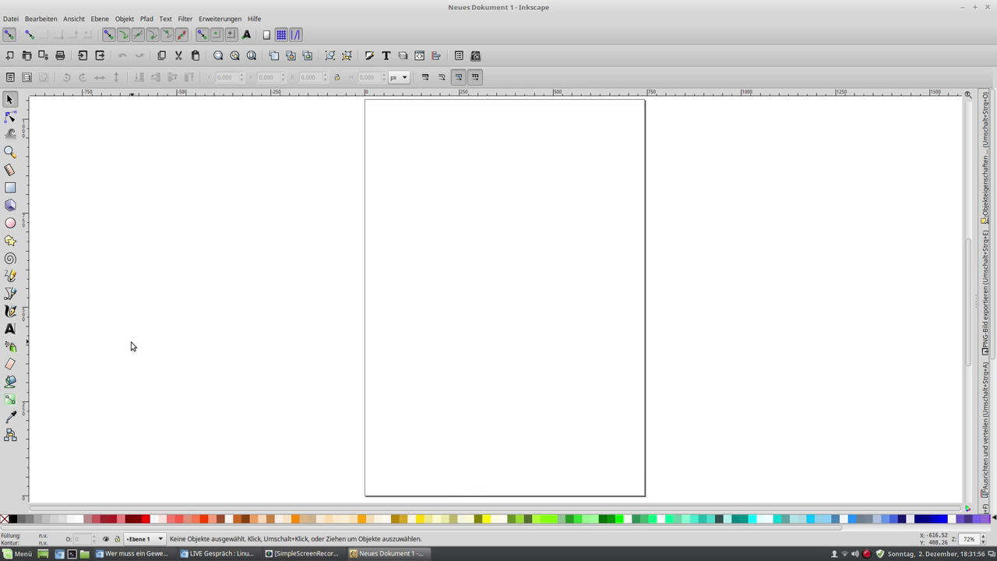
left_click(10, 293)
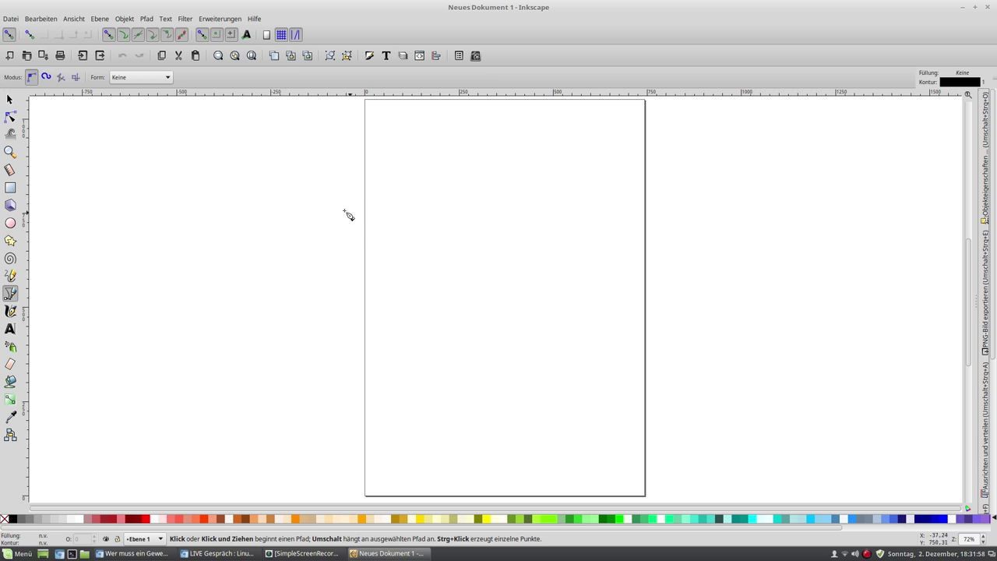
left_click(412, 202)
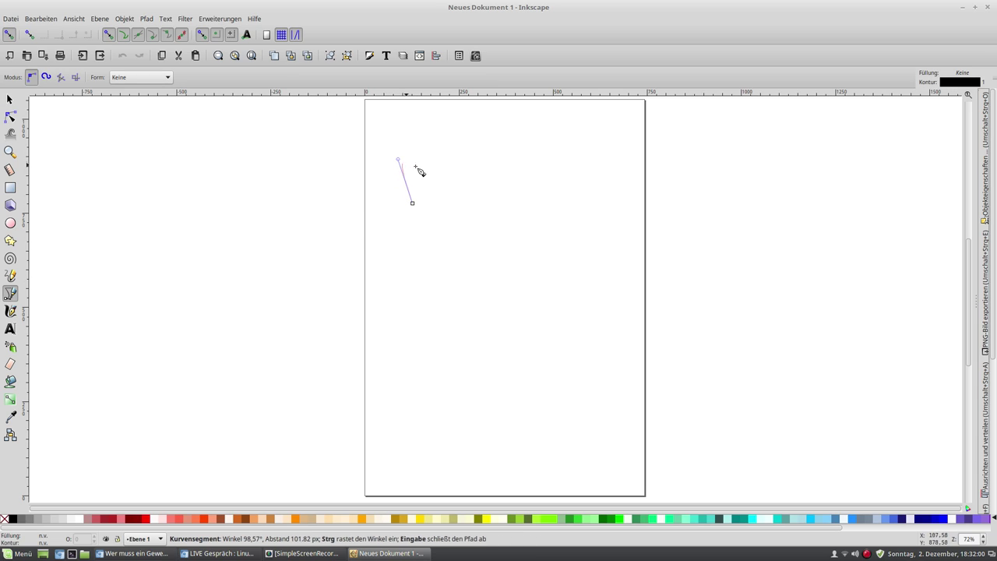
mouse_move(419, 165)
left_mouse_down()
mouse_move(440, 162)
mouse_move(463, 135)
mouse_move(530, 154)
mouse_move(573, 137)
left_mouse_up()
left_click_drag(621, 169, 634, 226)
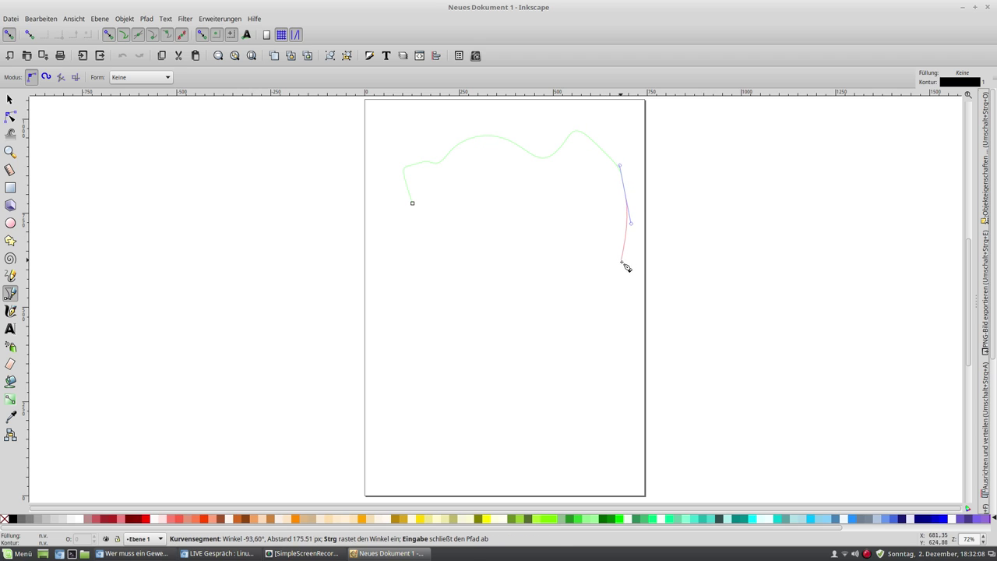
left_click_drag(621, 271, 629, 307)
left_click_drag(623, 342, 624, 365)
left_click_drag(628, 400, 635, 419)
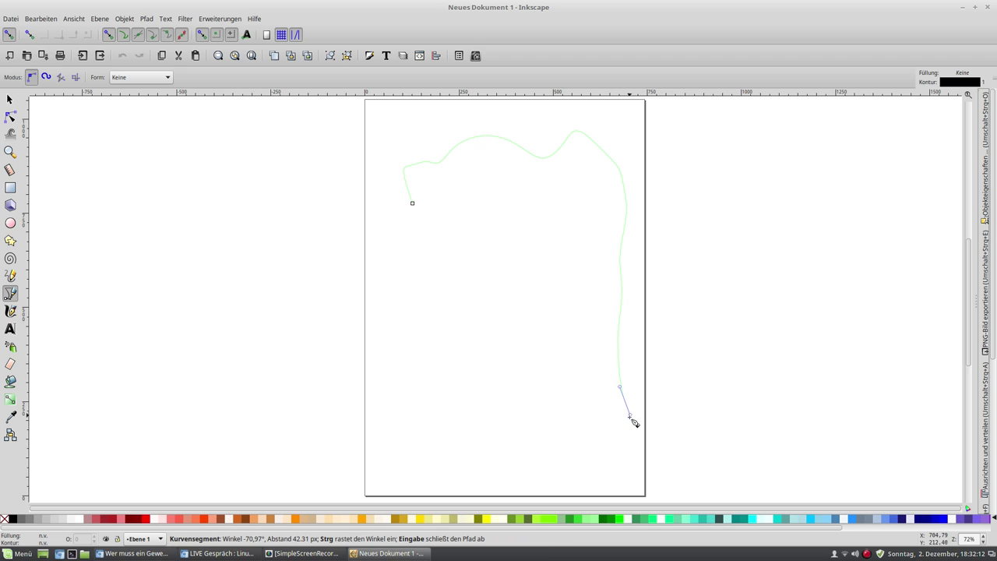
left_click_drag(598, 475, 583, 471)
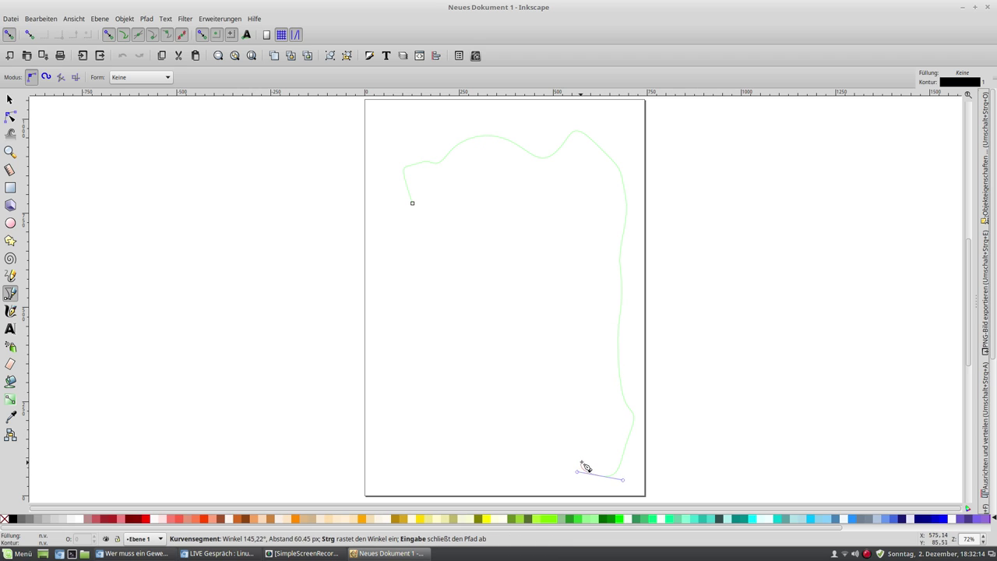
Step: Trace the inner edge up, over and down the second leg, ending back at the start node
left_click(598, 459)
left_click(596, 387)
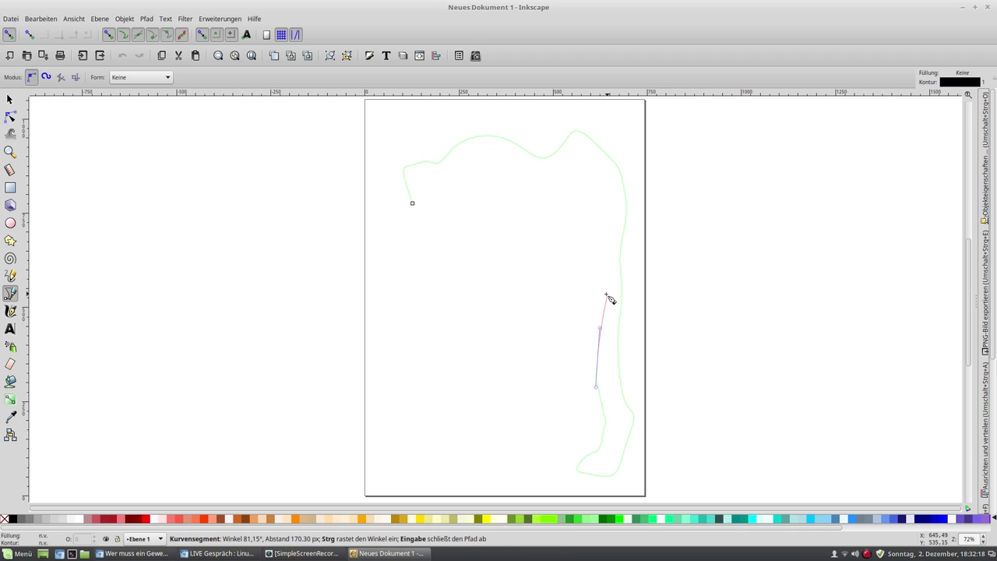
left_click(606, 279)
left_click(616, 233)
left_click_drag(554, 181, 549, 184)
mouse_move(484, 167)
left_mouse_down()
mouse_move(441, 206)
mouse_move(448, 220)
left_mouse_up()
left_click(458, 228)
mouse_move(524, 206)
left_mouse_down()
mouse_move(554, 212)
mouse_move(571, 367)
mouse_move(562, 442)
mouse_move(535, 257)
mouse_move(425, 237)
left_mouse_up()
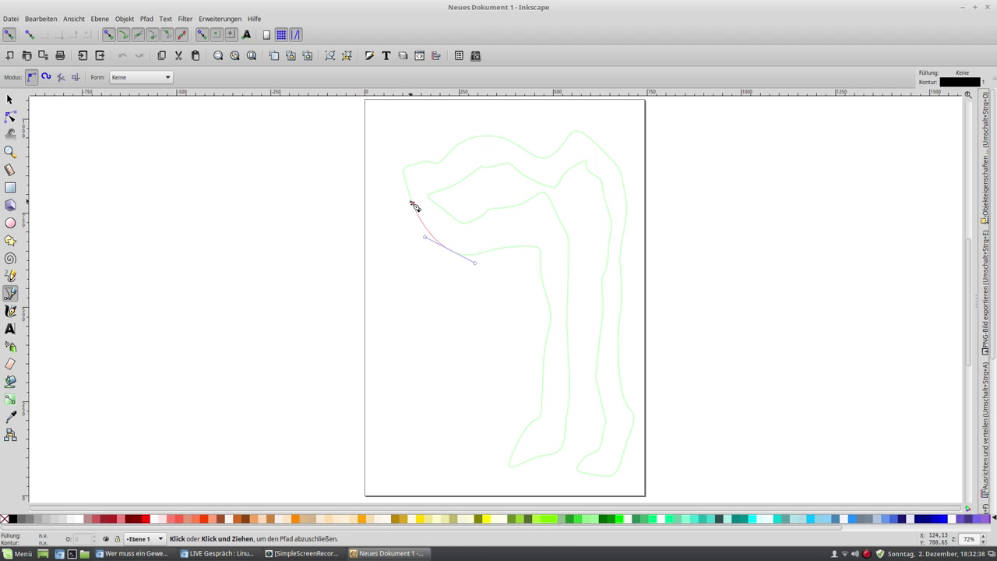
left_click_drag(412, 202, 403, 189)
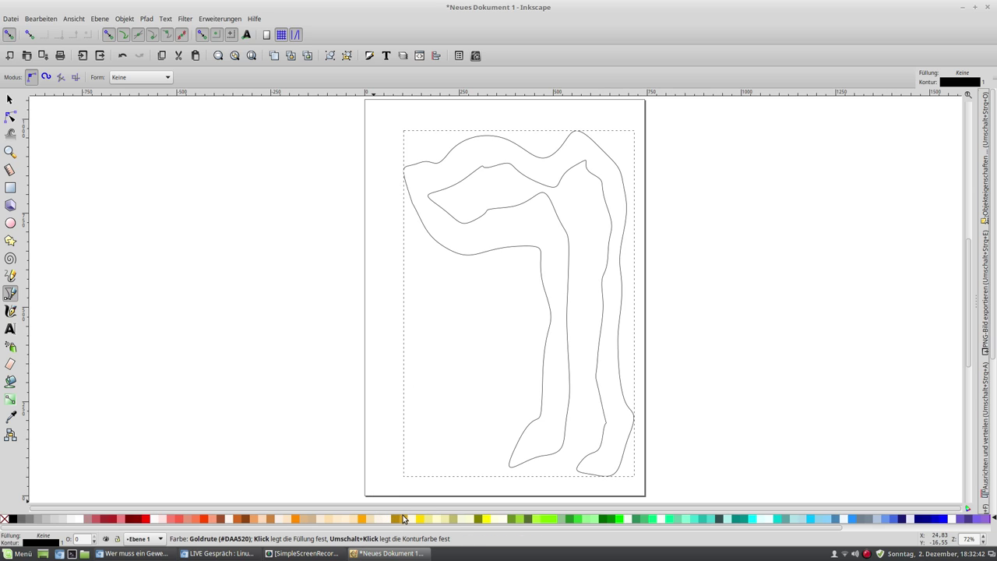
Step: Fill the closed '7' shape with goldenrod (#DAA520) and show its nodes for editing
left_click(404, 518)
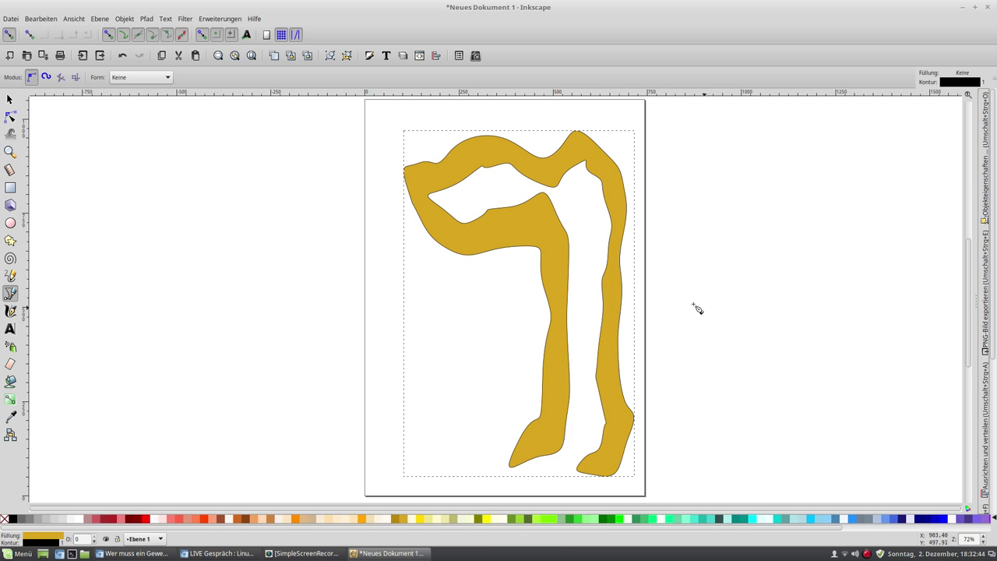
left_click(10, 118)
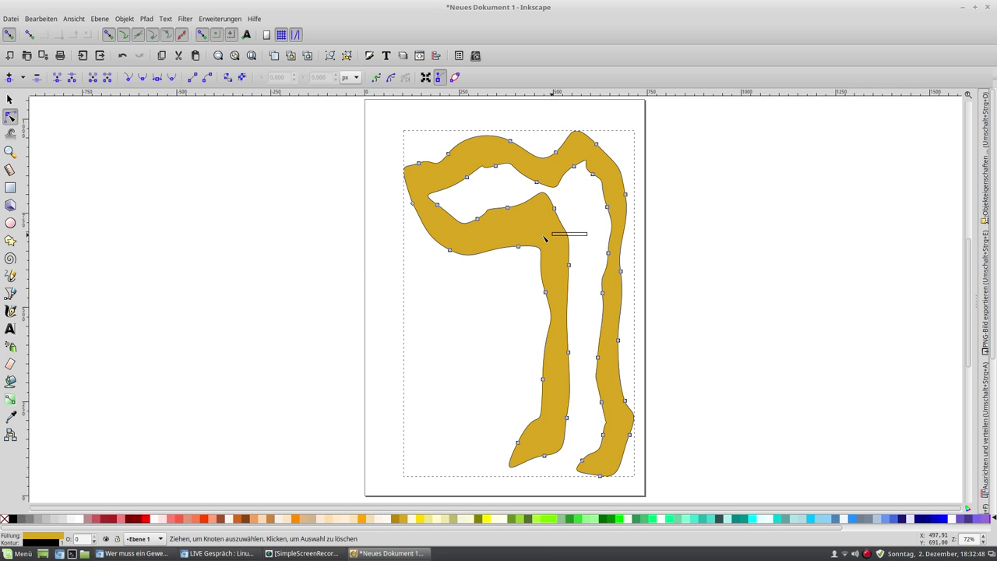
Step: Move selected inner-edge nodes down-left and adjust their handles to bulge the inner curve
left_click_drag(549, 237, 534, 202)
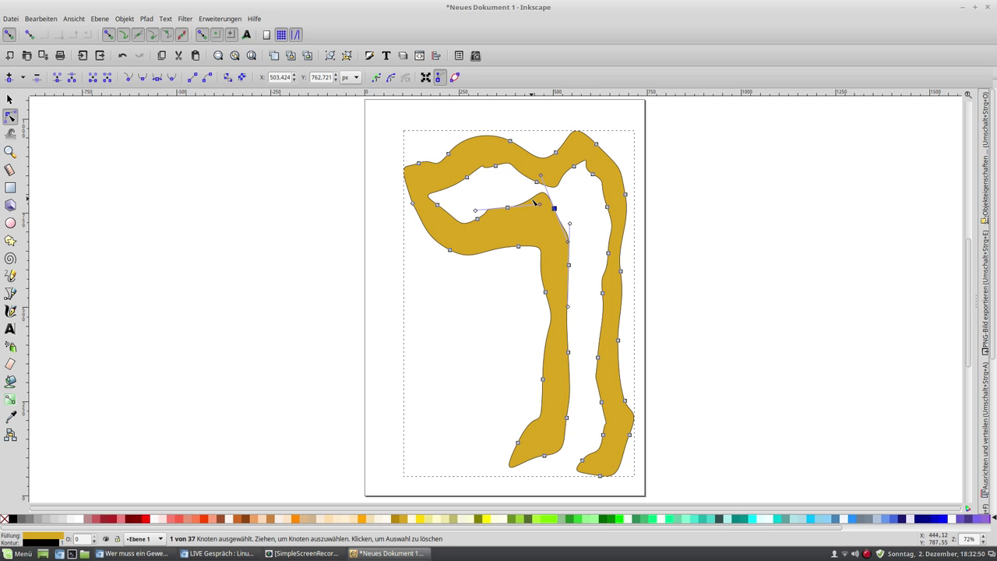
left_click(518, 248, "shift")
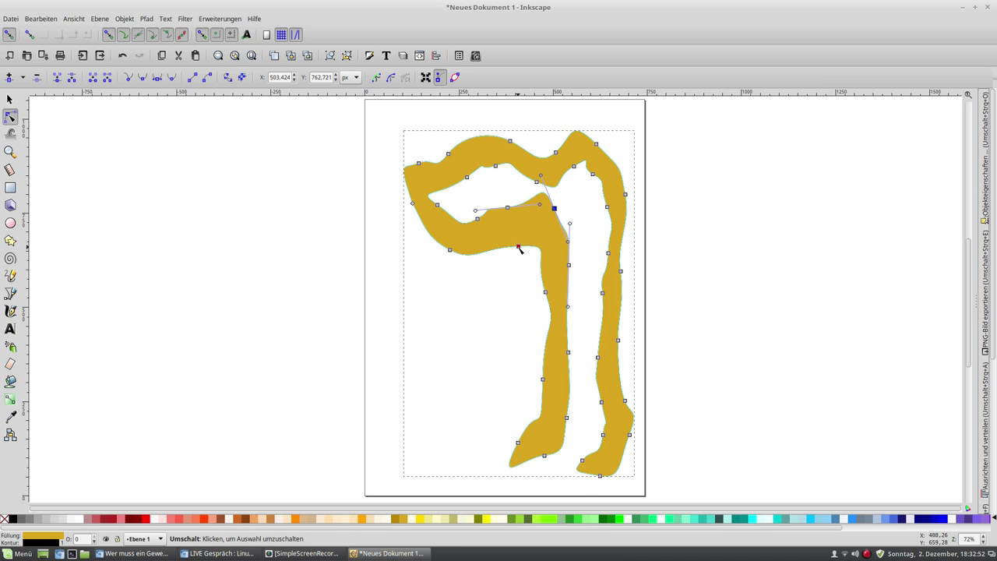
left_click_drag(519, 248, 509, 259)
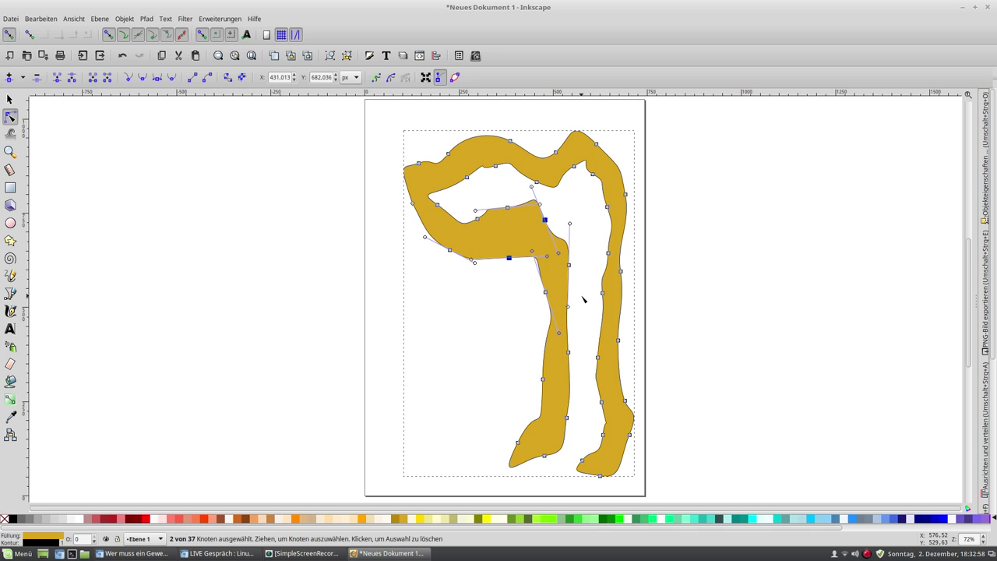
left_click_drag(583, 298, 534, 253)
mouse_move(554, 282)
left_mouse_down()
mouse_move(531, 311)
mouse_move(543, 293)
left_mouse_up()
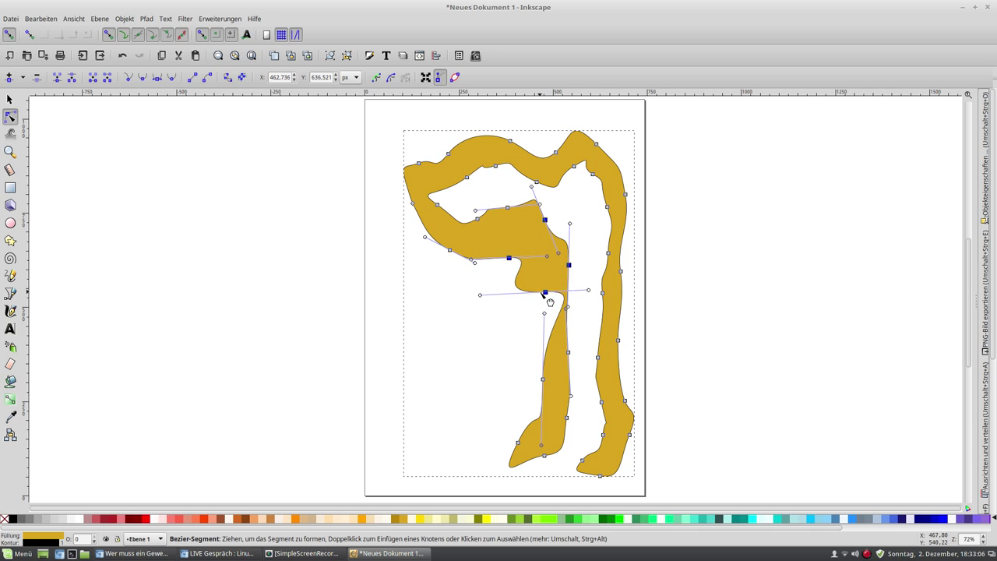
left_click_drag(479, 294, 522, 284)
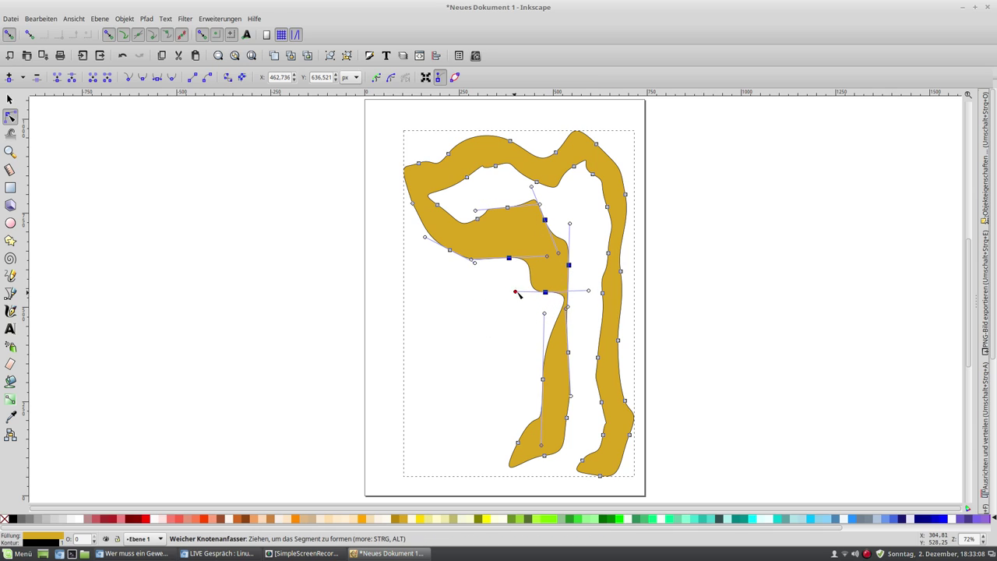
left_click_drag(585, 309, 562, 311)
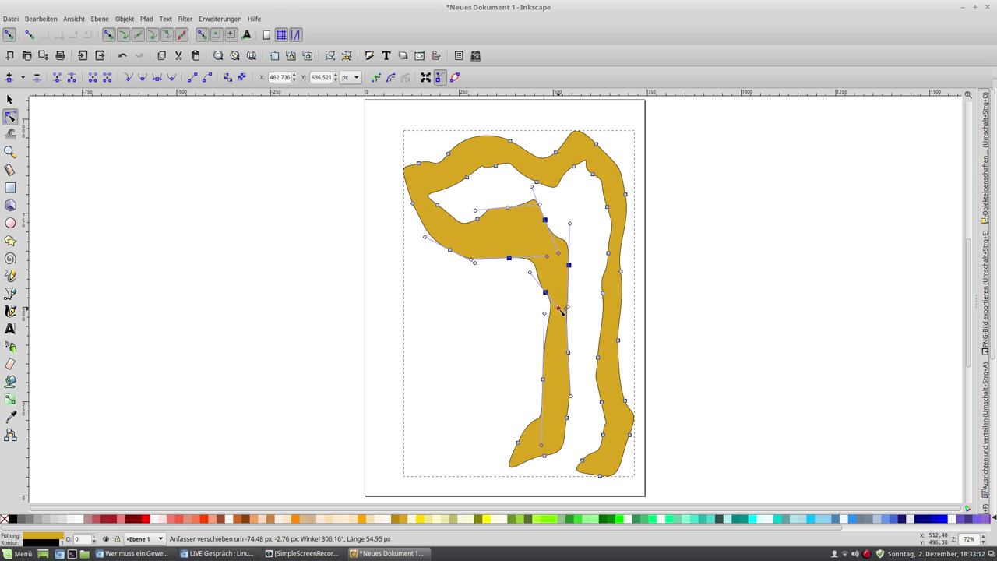
Step: With snapping off, move inner nodes and handles to lower the peak and shape the notch
left_click(9, 34)
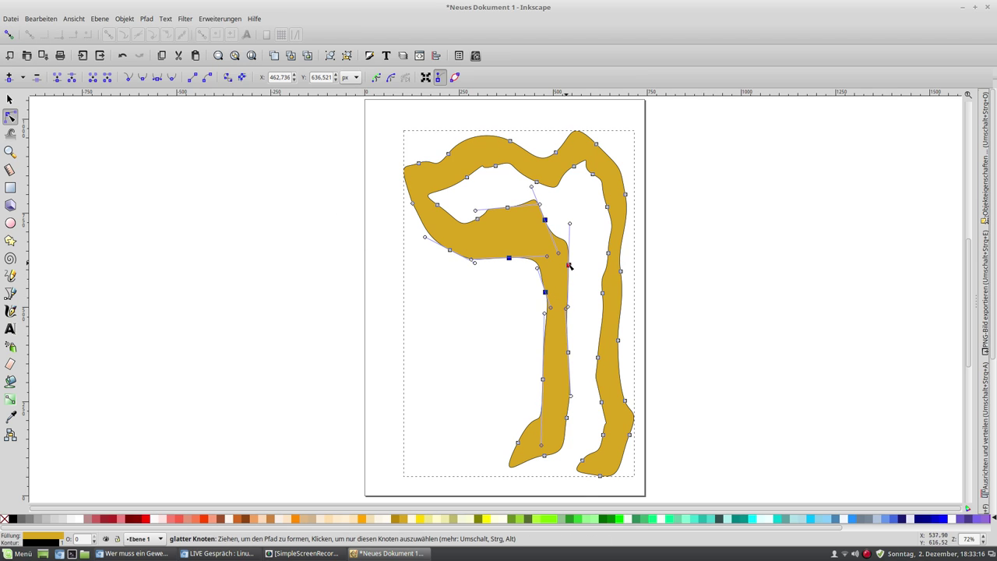
left_click_drag(569, 265, 540, 299)
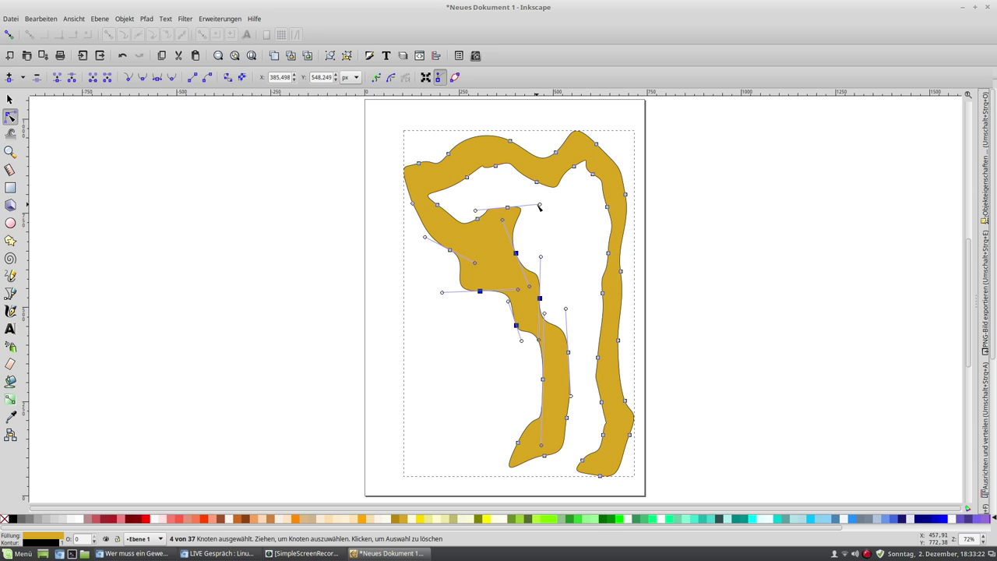
left_click_drag(540, 206, 530, 224)
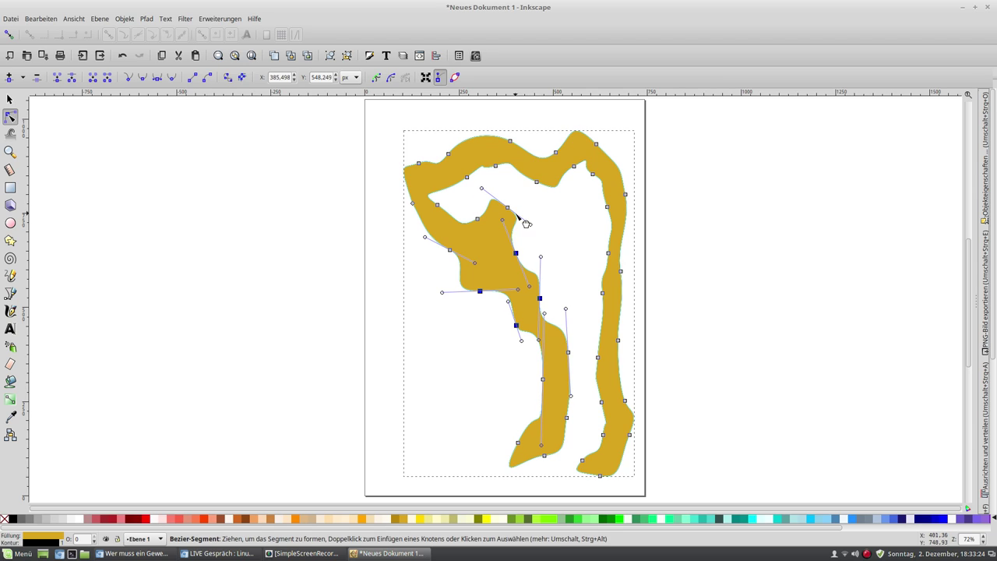
mouse_move(508, 209)
left_mouse_down()
mouse_move(495, 248)
mouse_move(478, 237)
left_mouse_up()
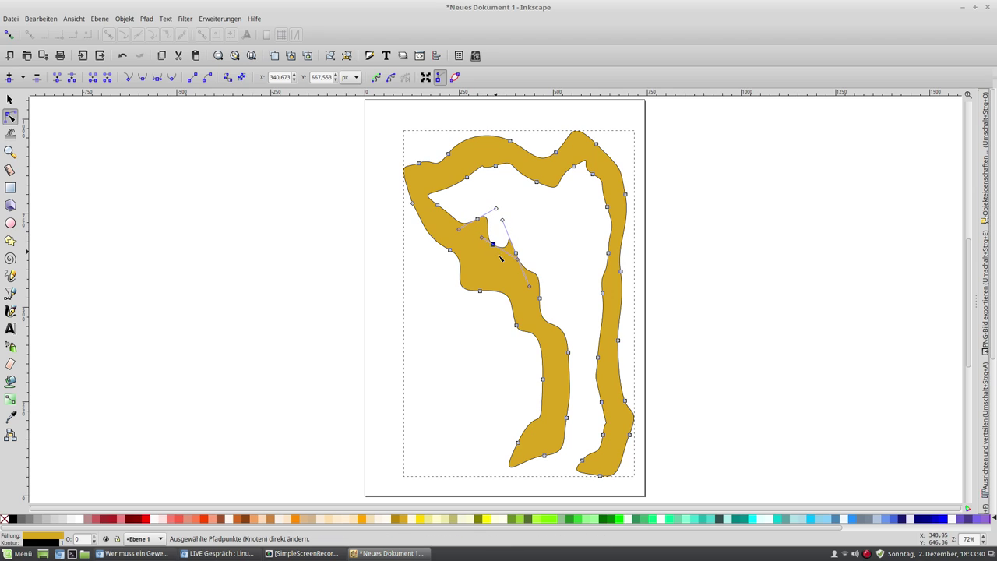
left_click_drag(515, 260, 503, 255)
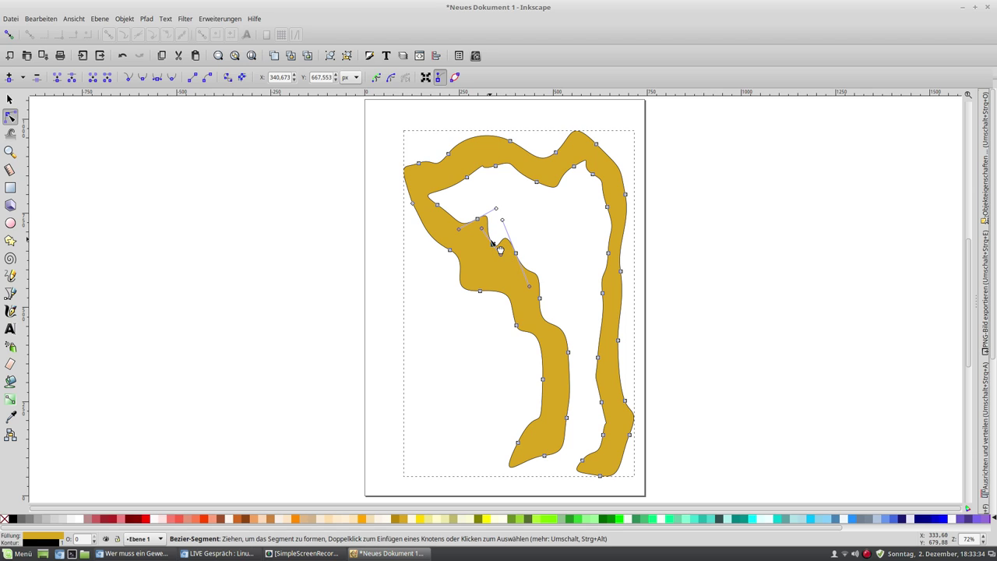
Step: Rework the nodes and handles around the inner notch and delete the notch node, leaving 36 nodes
left_click_drag(493, 247, 494, 229)
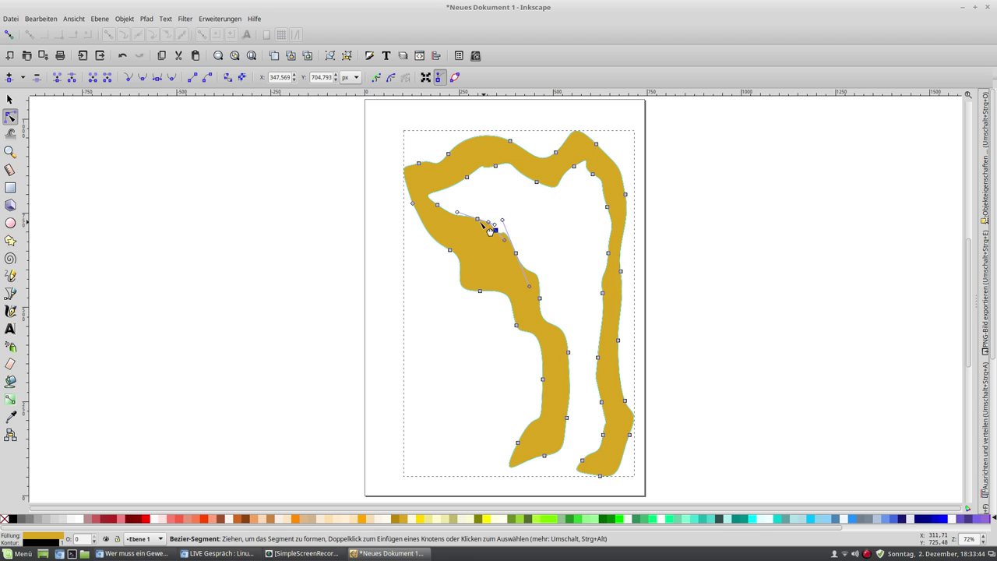
left_click(466, 217)
left_click_drag(467, 218, 465, 219)
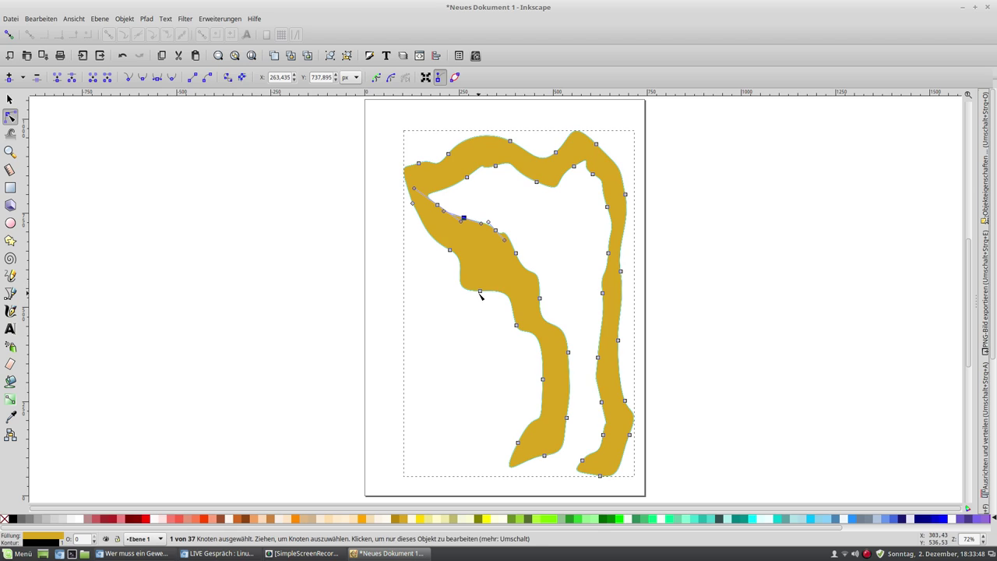
mouse_move(480, 292)
left_mouse_down()
mouse_move(489, 281)
mouse_move(504, 296)
left_mouse_up()
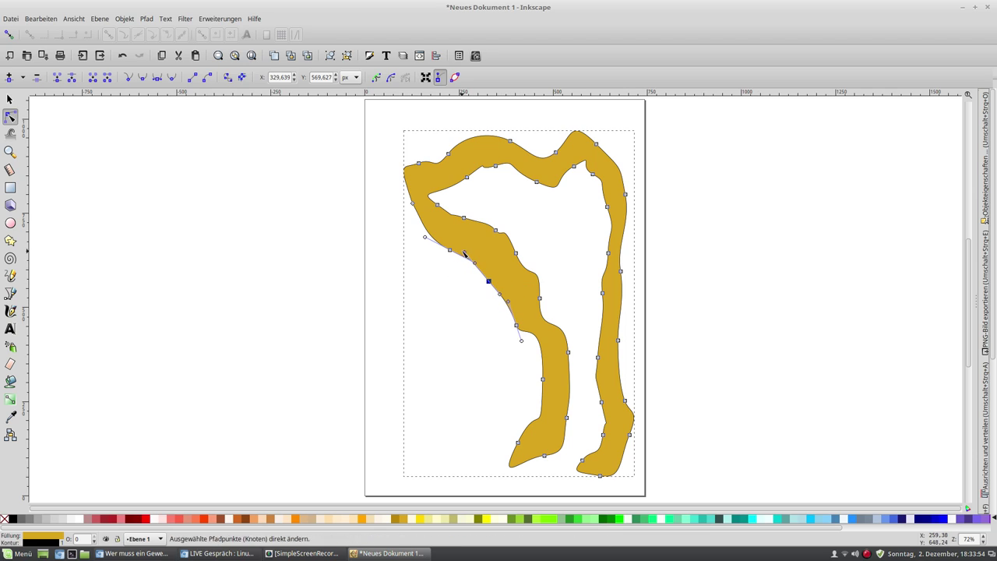
mouse_move(466, 253)
left_mouse_down()
mouse_move(480, 271)
mouse_move(465, 270)
left_mouse_up()
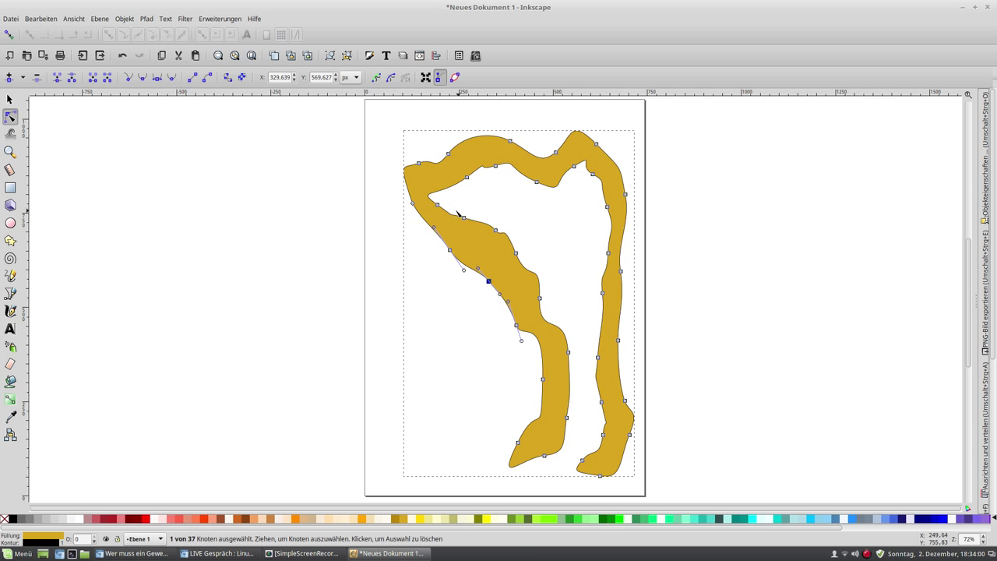
left_click_drag(445, 206, 465, 220)
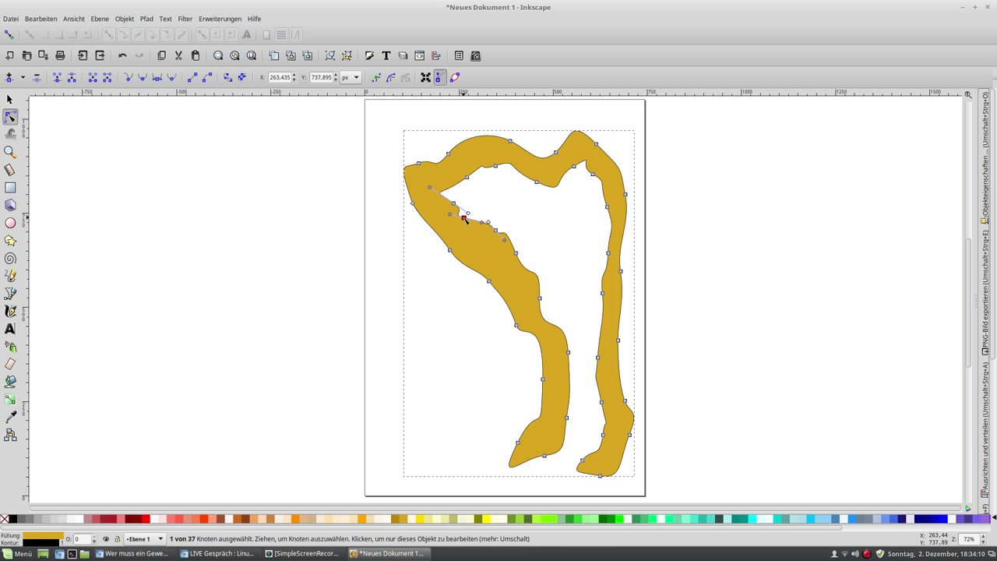
key("Delete")
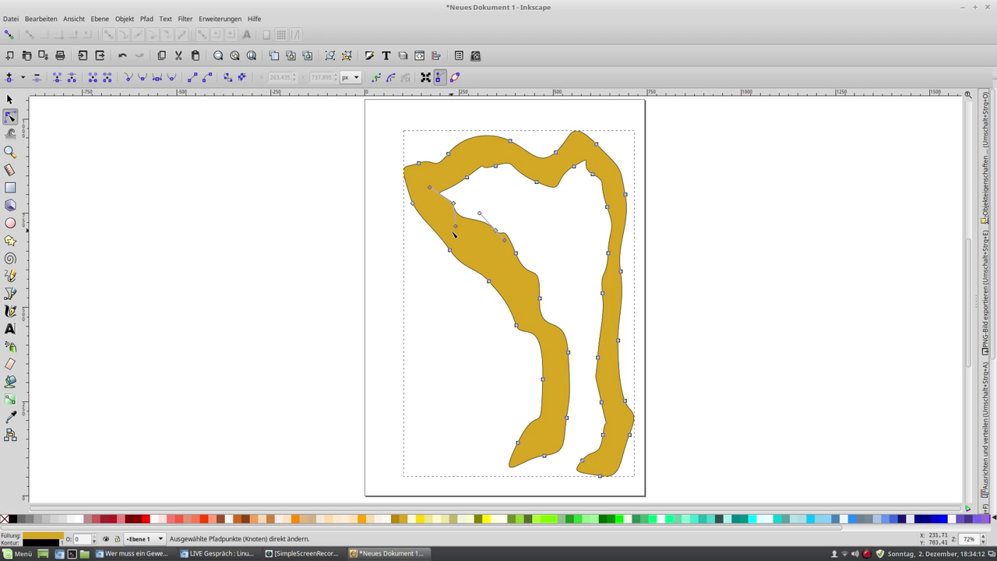
left_click(454, 204)
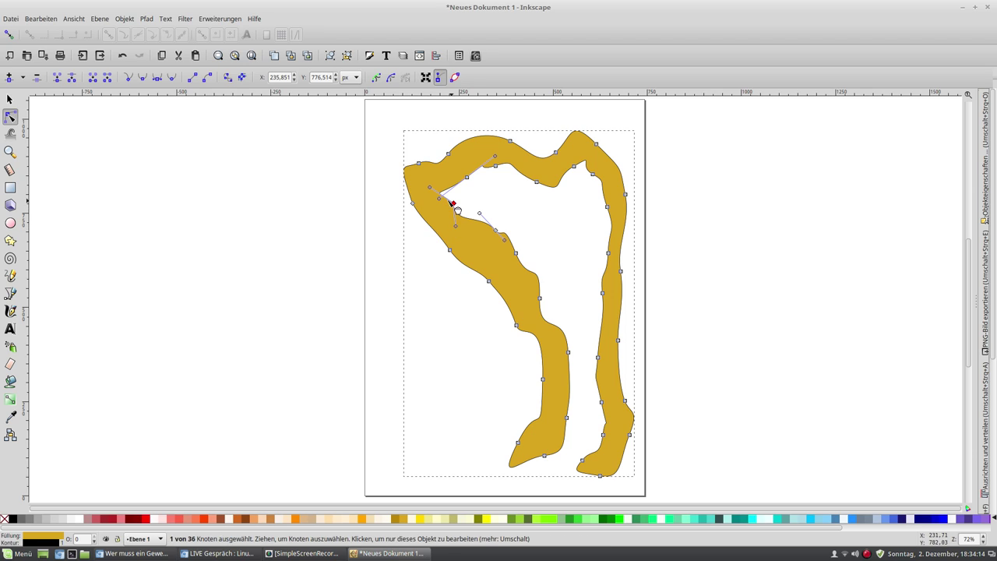
Step: Auto-smooth the inner corner, add a smooth node, and reshape a higher, rounder inner arch
left_click(173, 81)
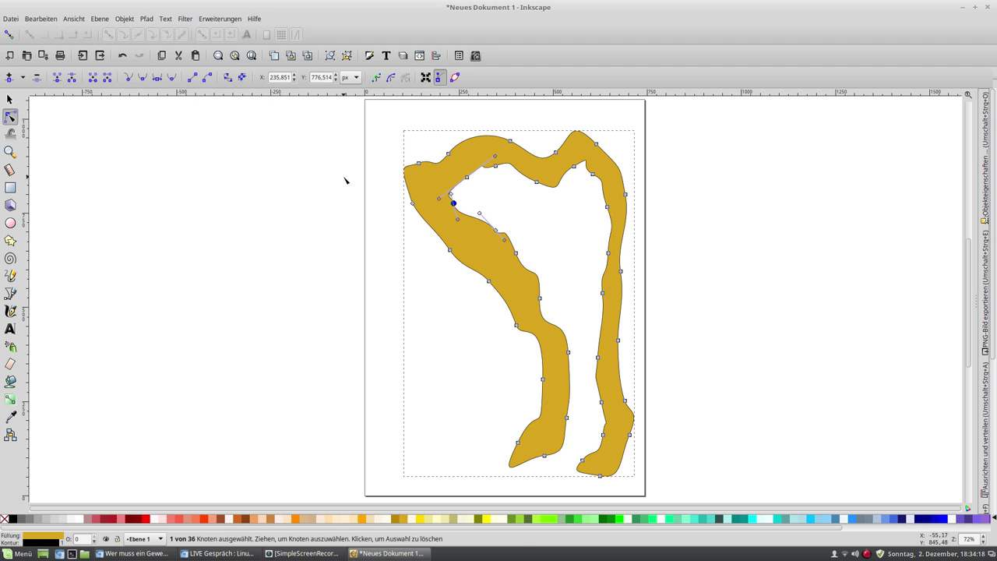
mouse_move(453, 203)
left_mouse_down()
mouse_move(465, 210)
mouse_move(456, 201)
left_mouse_up()
left_click_drag(506, 239, 504, 236)
double_click(496, 231)
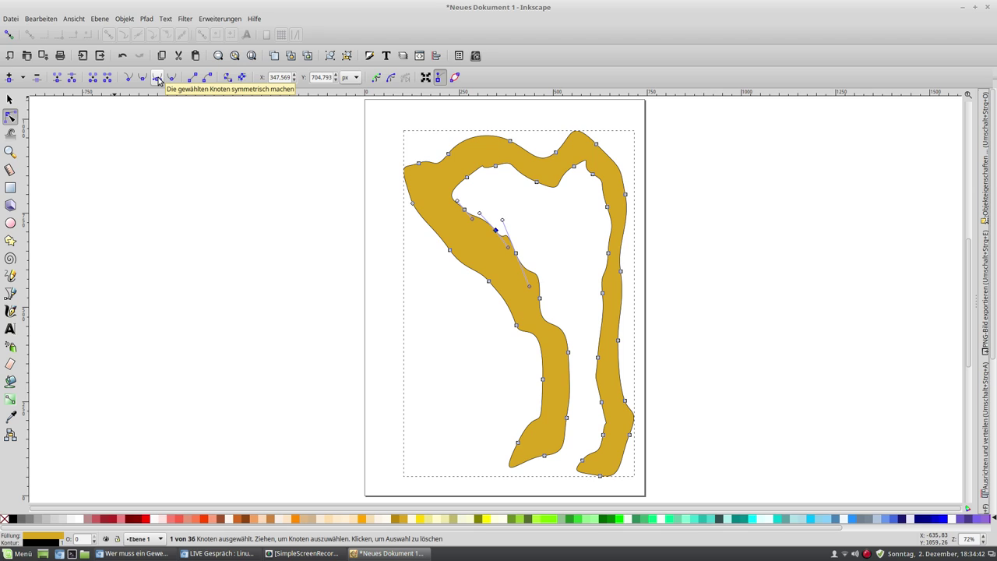
left_click(172, 78)
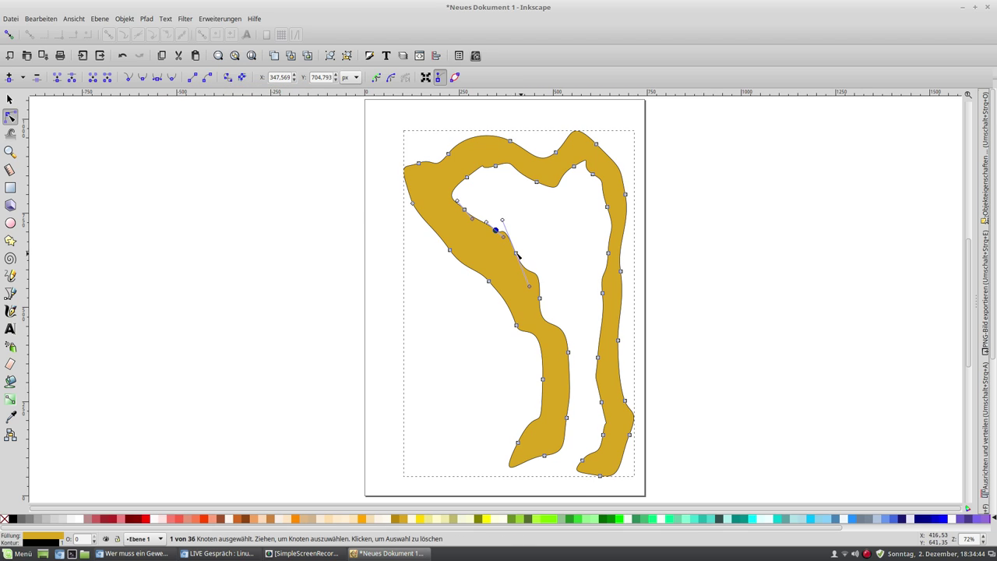
left_click_drag(530, 288, 504, 221)
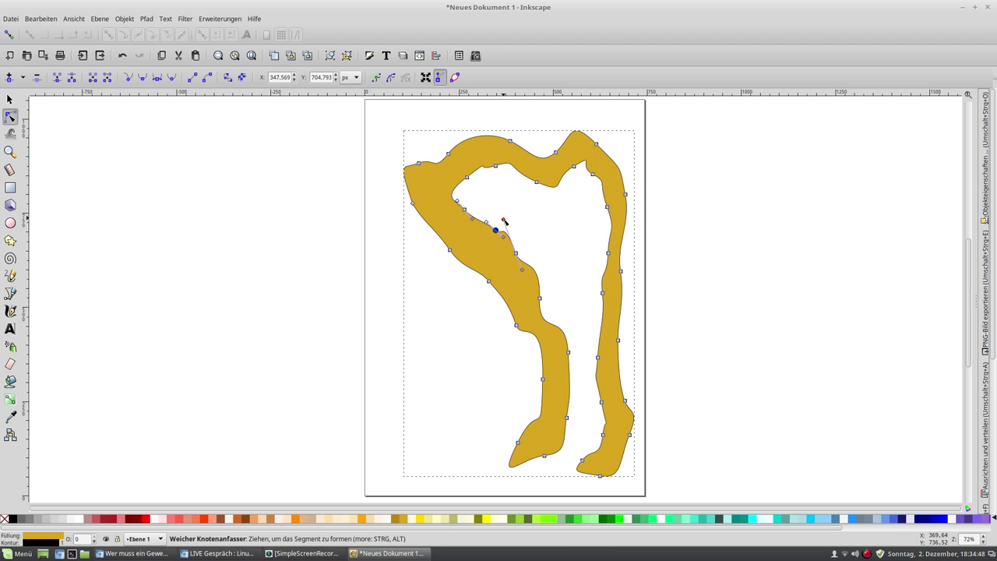
left_click_drag(510, 228, 508, 244)
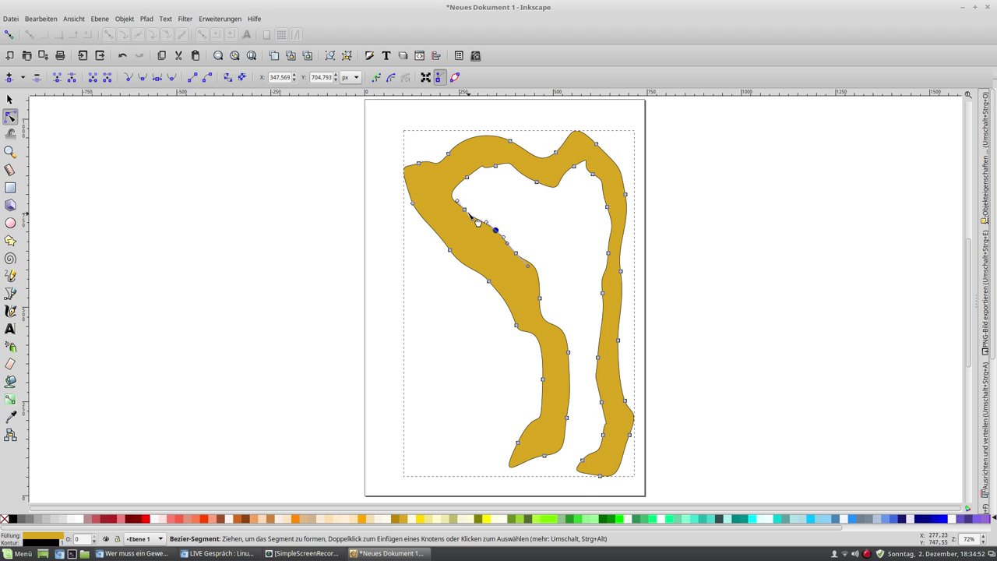
left_click_drag(466, 177, 472, 182)
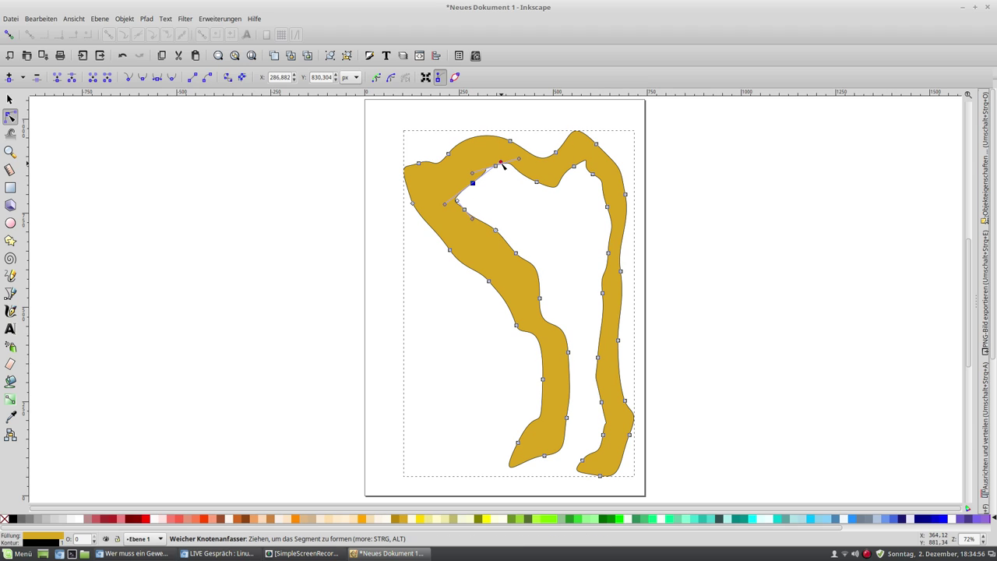
Step: Bend the arch's inner top segment down into a rounded lobe hanging between the arms
mouse_move(498, 168)
left_mouse_down()
mouse_move(484, 180)
mouse_move(499, 174)
left_mouse_up()
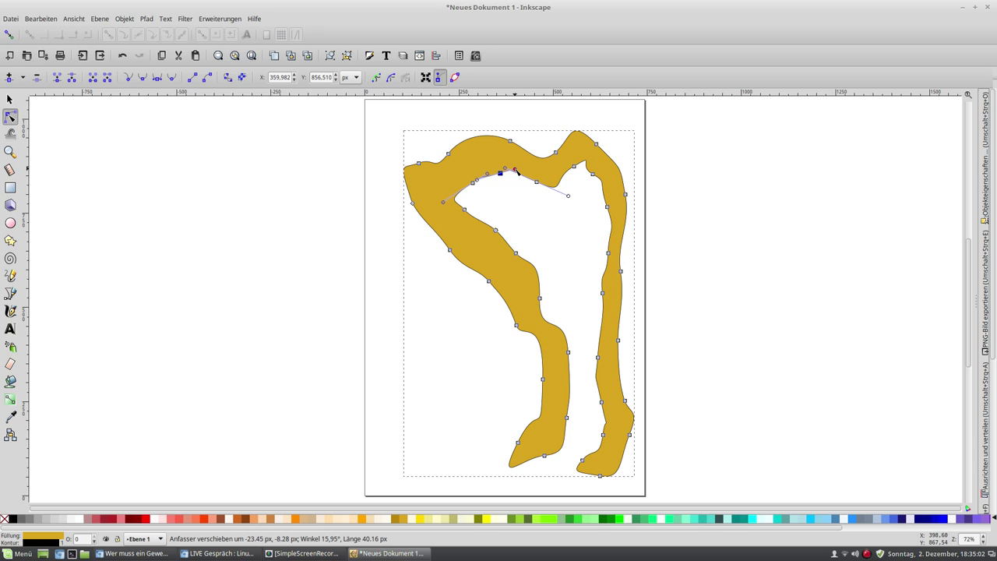
left_click_drag(484, 178, 493, 178)
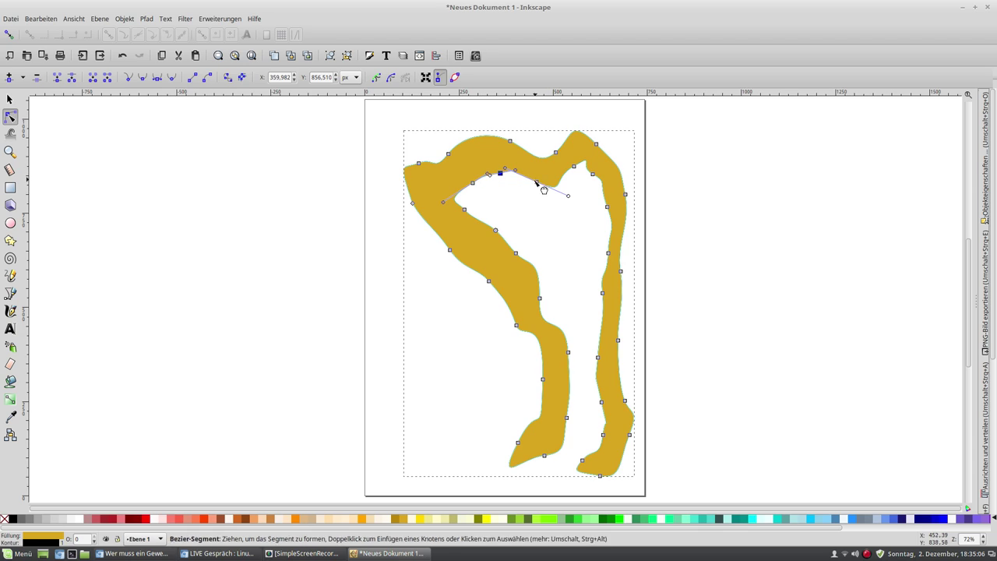
mouse_move(506, 169)
left_mouse_down()
mouse_move(521, 176)
mouse_move(543, 230)
left_mouse_up()
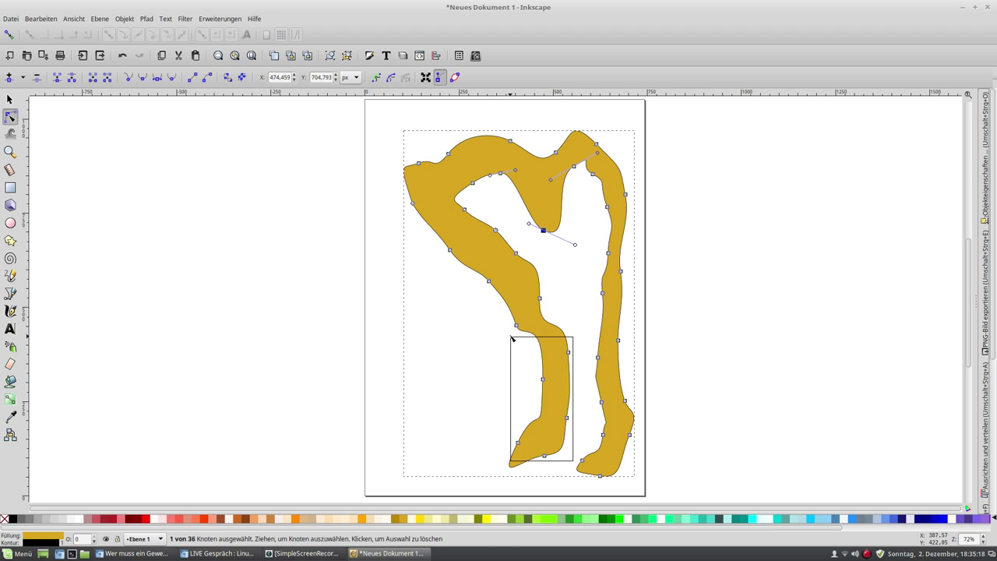
left_click_drag(534, 421, 498, 282)
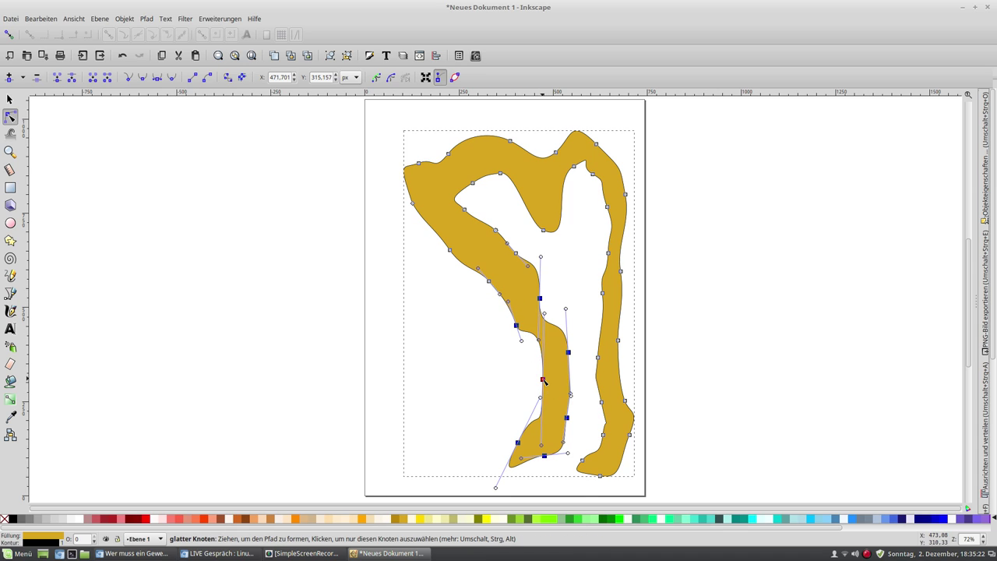
Step: Shift the left leg's nodes left and curve the leg where it meets the body
left_click_drag(542, 379, 498, 391)
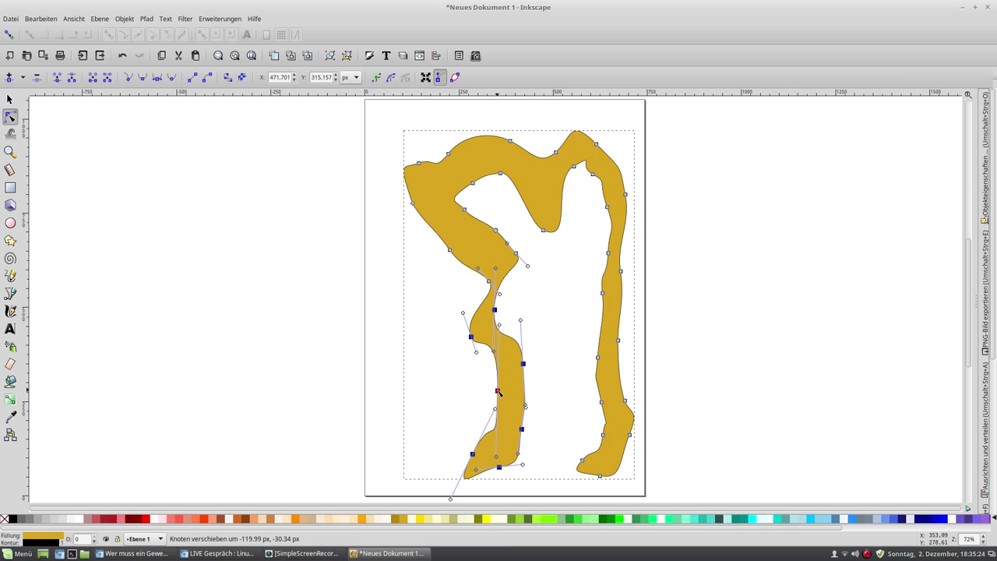
left_click_drag(504, 271, 510, 273)
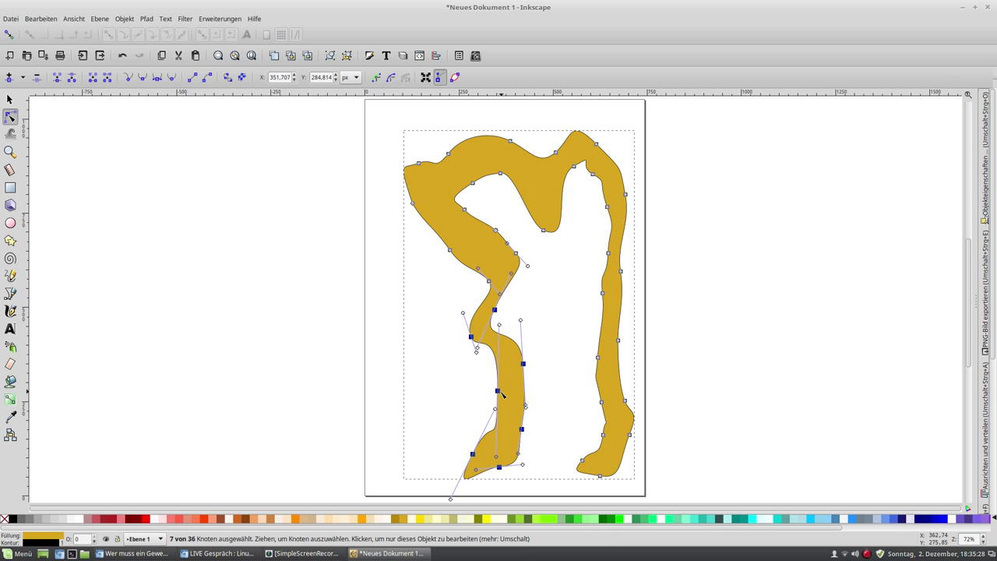
mouse_move(502, 395)
left_mouse_down()
mouse_move(472, 397)
mouse_move(492, 396)
left_mouse_up()
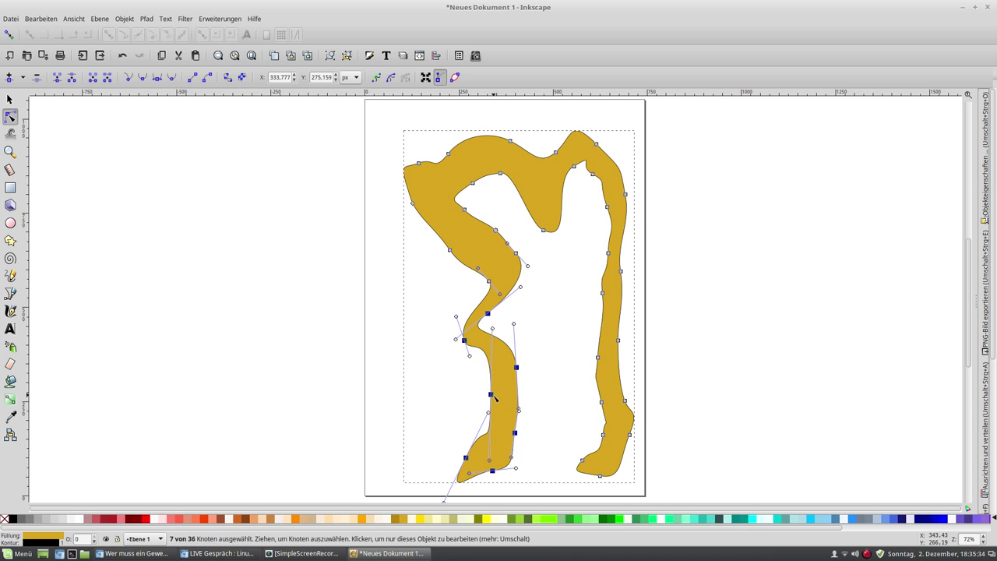
left_click_drag(491, 396, 473, 397)
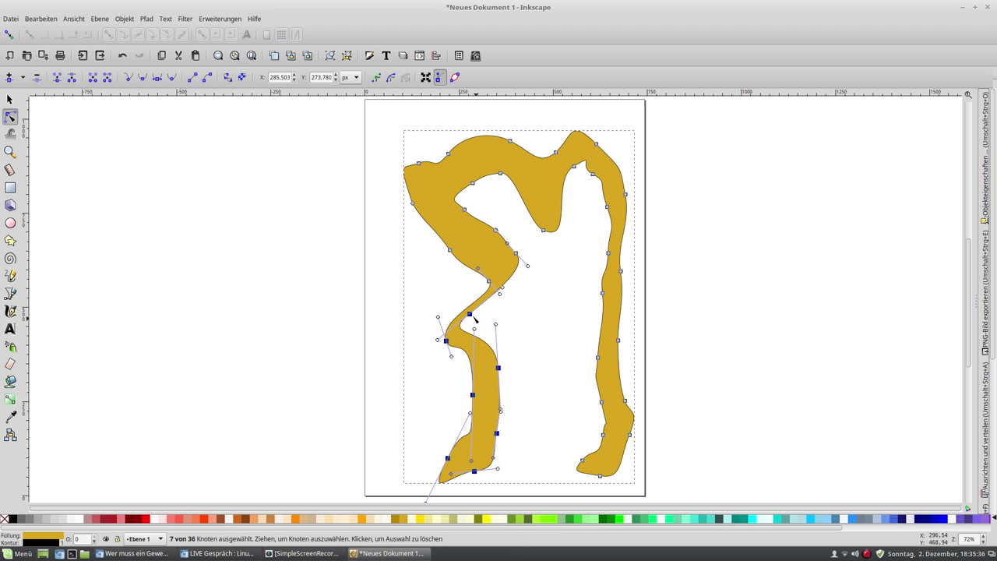
left_click_drag(478, 322, 505, 290)
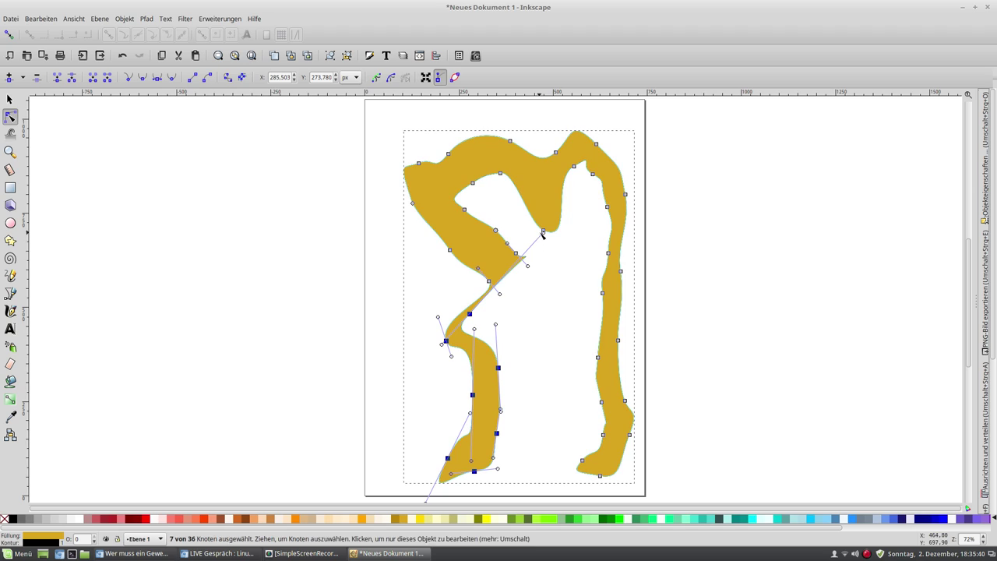
left_click_drag(501, 284, 491, 299)
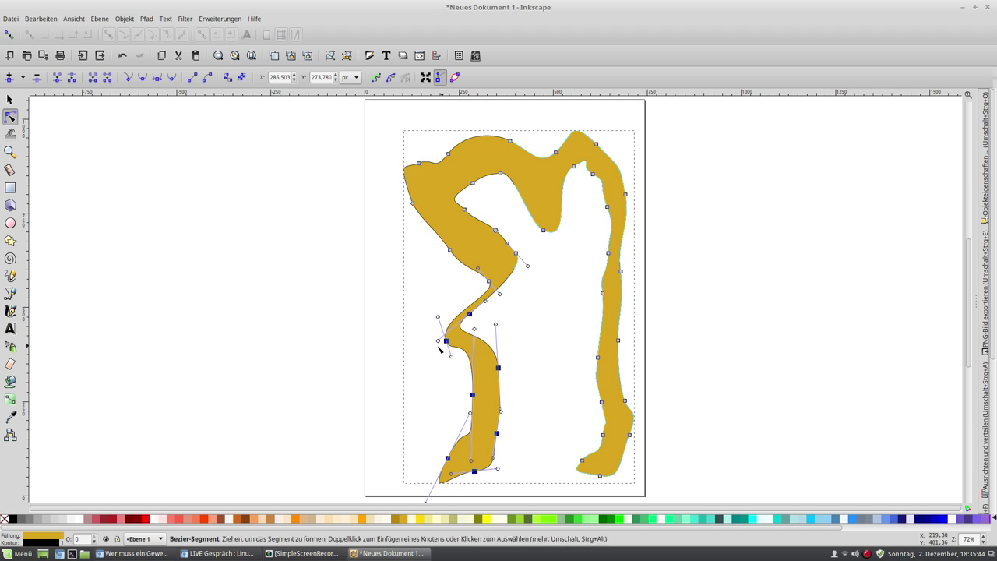
left_click_drag(439, 341, 454, 327)
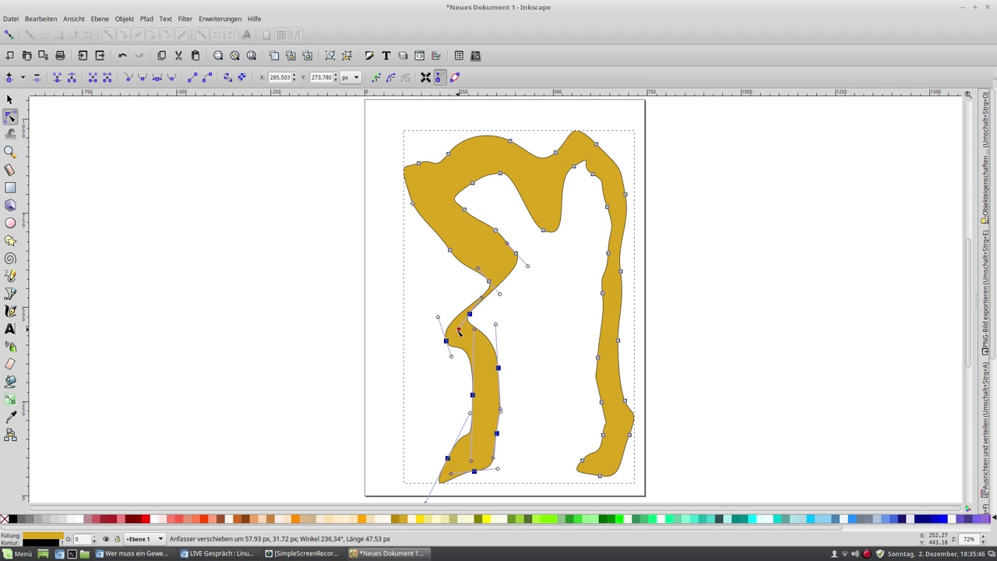
left_click_drag(471, 318, 483, 340)
Step: Move the lower left leg's nodes further left and bulge the knee outward
left_click(473, 325)
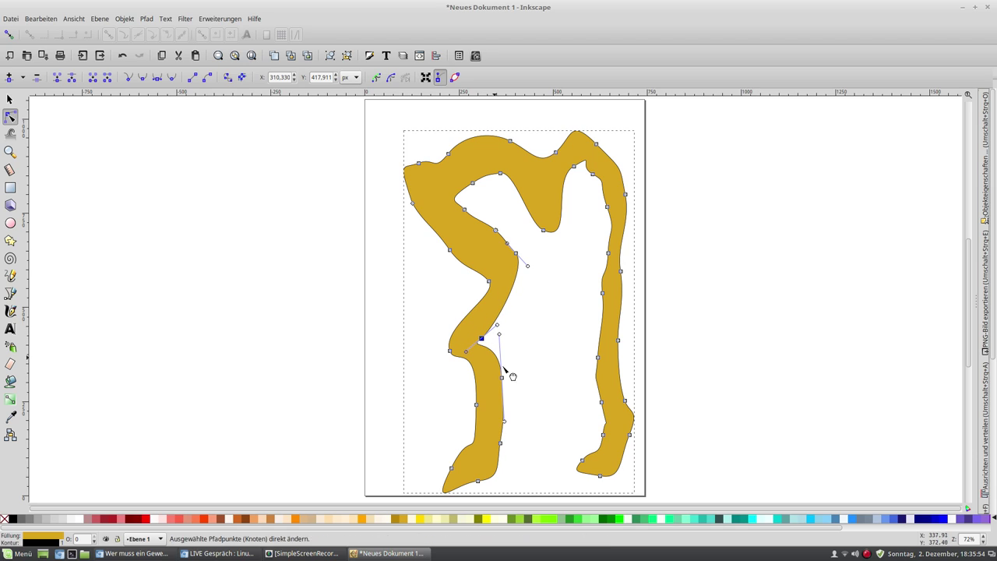
left_click_drag(521, 488, 422, 340)
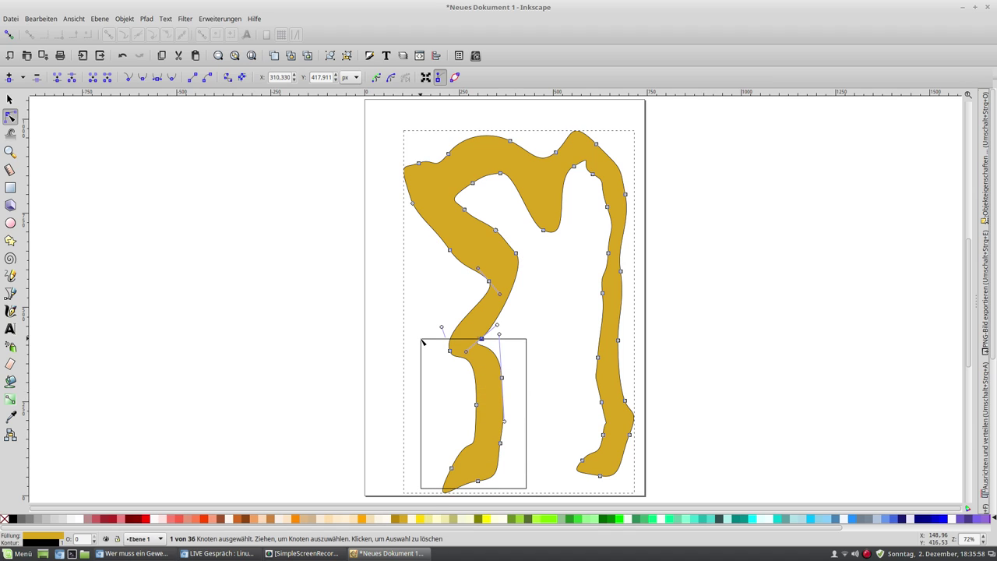
left_click_drag(475, 404, 447, 406)
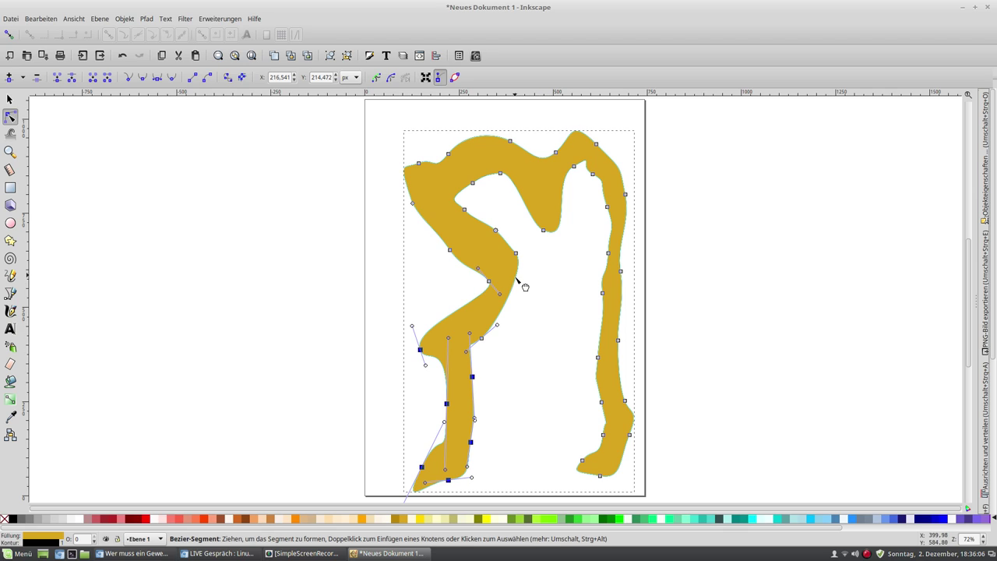
left_click_drag(514, 286, 529, 298)
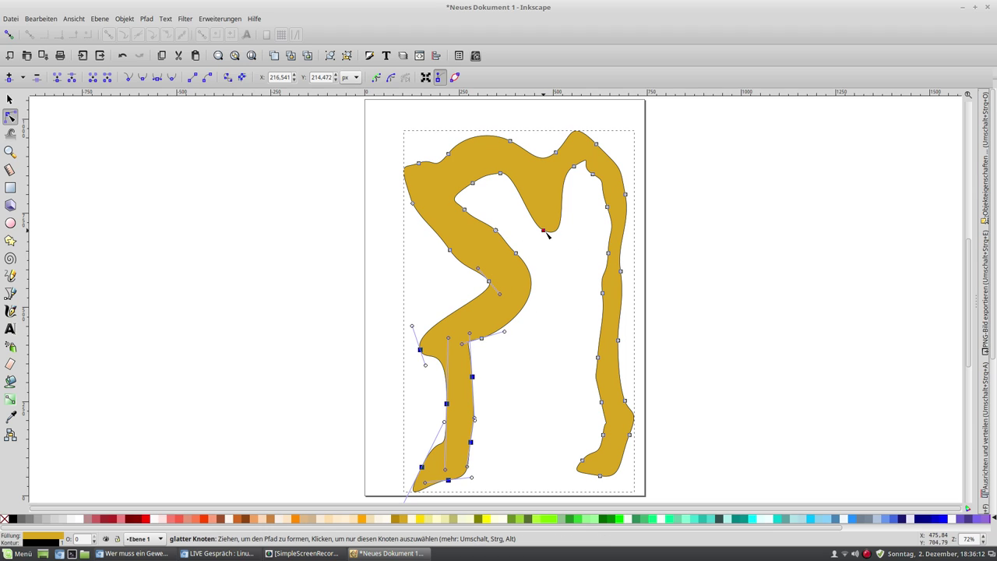
Step: Lengthen the hanging inner lobe and move the inner upper-left corner node to the right
left_click_drag(547, 233, 568, 307)
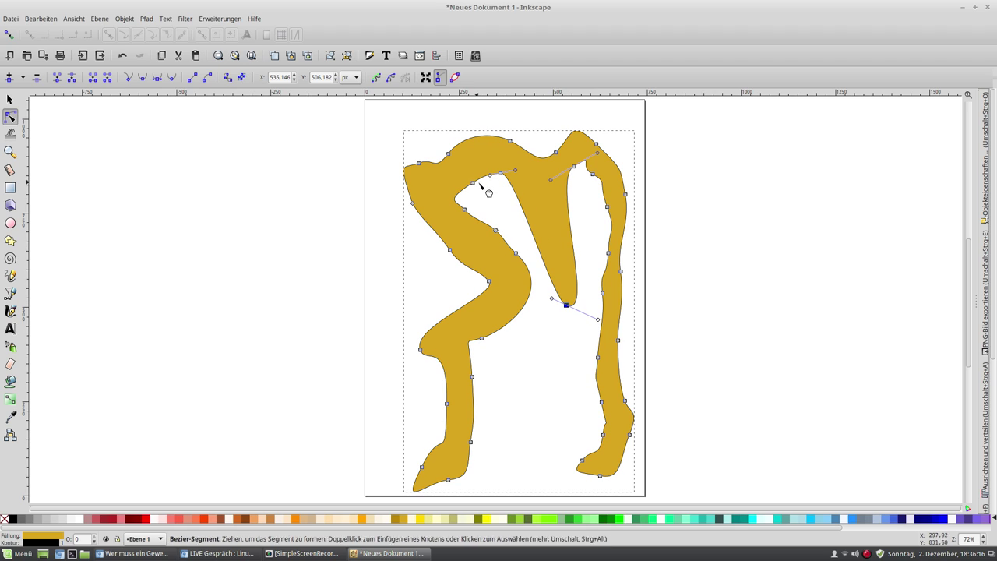
mouse_move(472, 184)
left_mouse_down()
mouse_move(500, 209)
mouse_move(473, 179)
left_mouse_up()
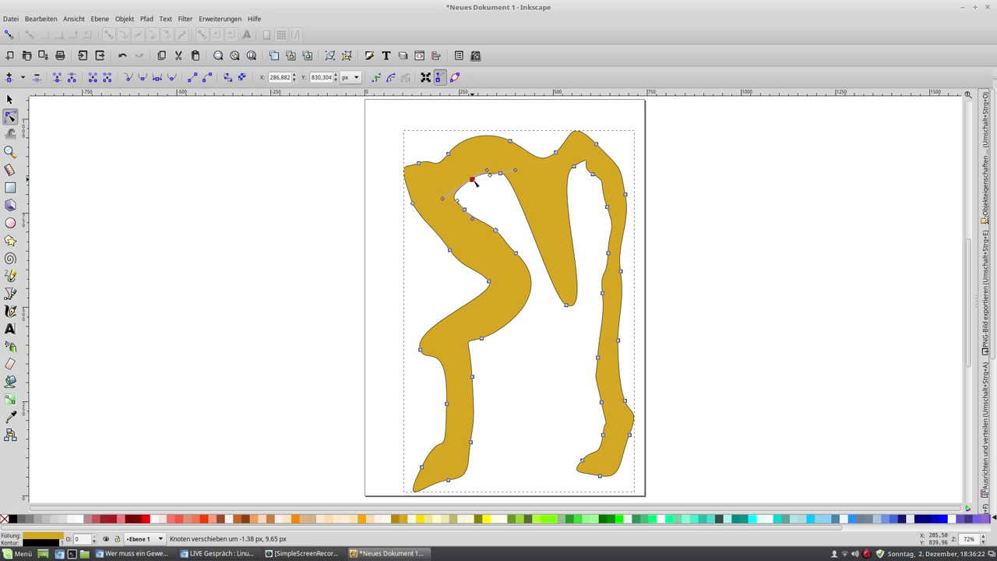
mouse_move(475, 181)
left_mouse_down()
mouse_move(467, 190)
mouse_move(491, 200)
left_mouse_up()
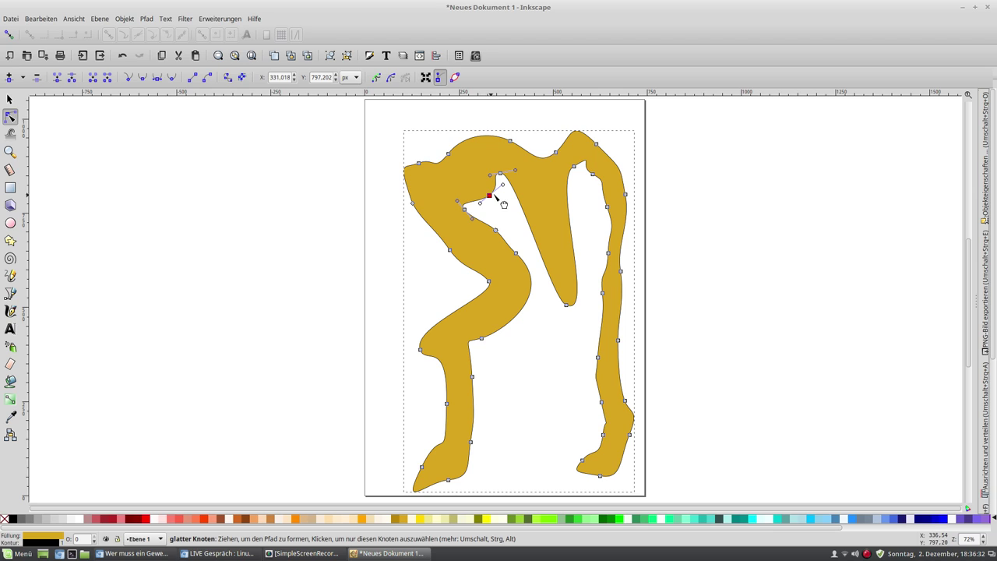
mouse_move(493, 198)
left_mouse_down()
mouse_move(522, 209)
mouse_move(528, 225)
left_mouse_up()
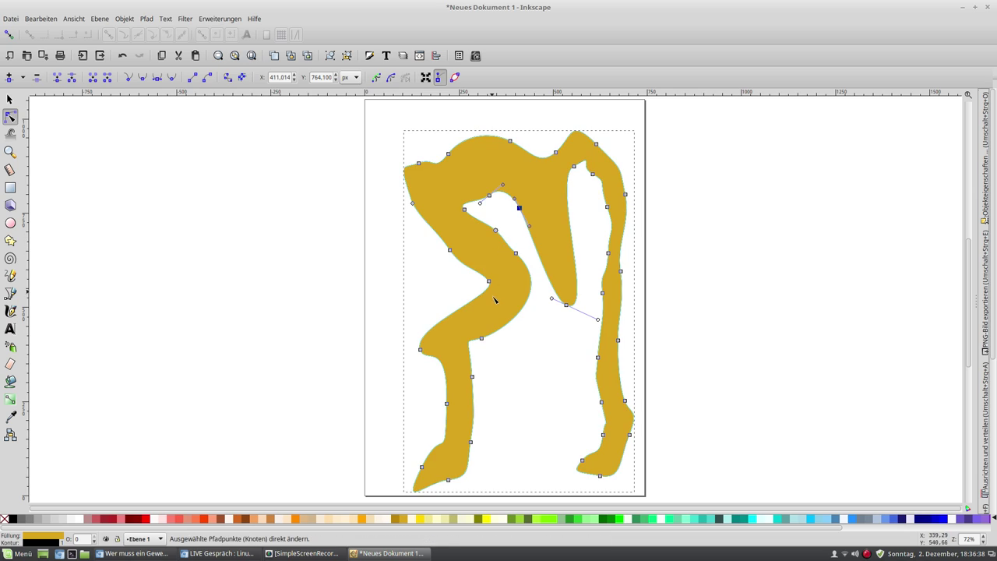
Step: Shift the middle nodes left and round the left leg's inner edge into a knee bulge
left_click_drag(541, 309, 418, 224)
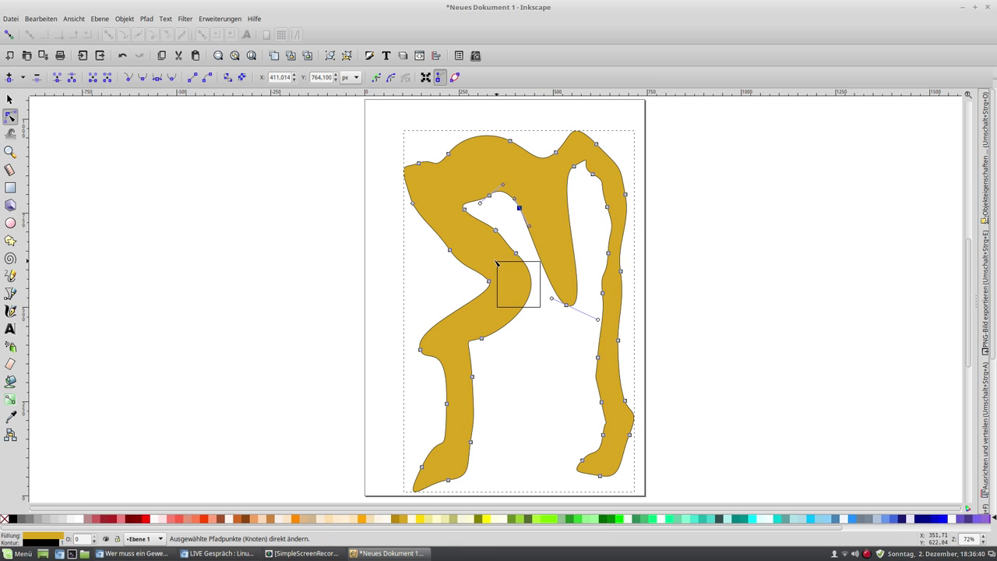
left_click_drag(515, 252, 497, 263)
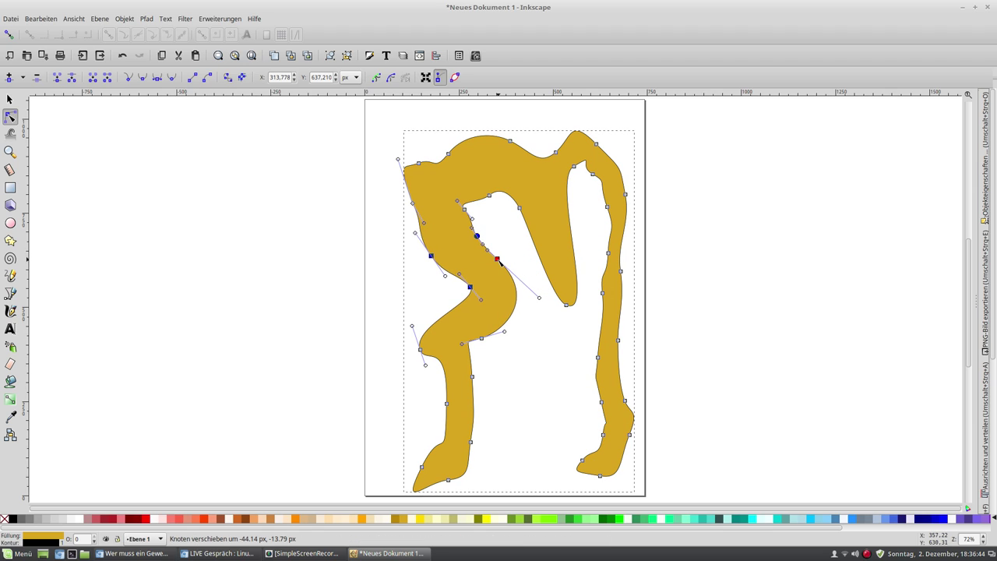
left_click(548, 325)
mouse_move(520, 269)
left_mouse_down()
mouse_move(471, 236)
mouse_move(503, 276)
left_mouse_up()
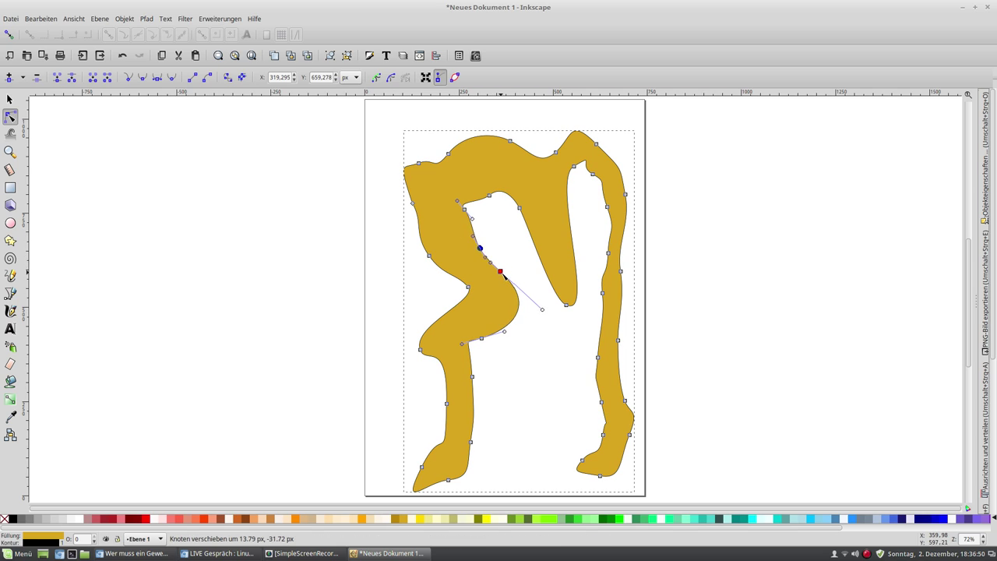
left_click(535, 347)
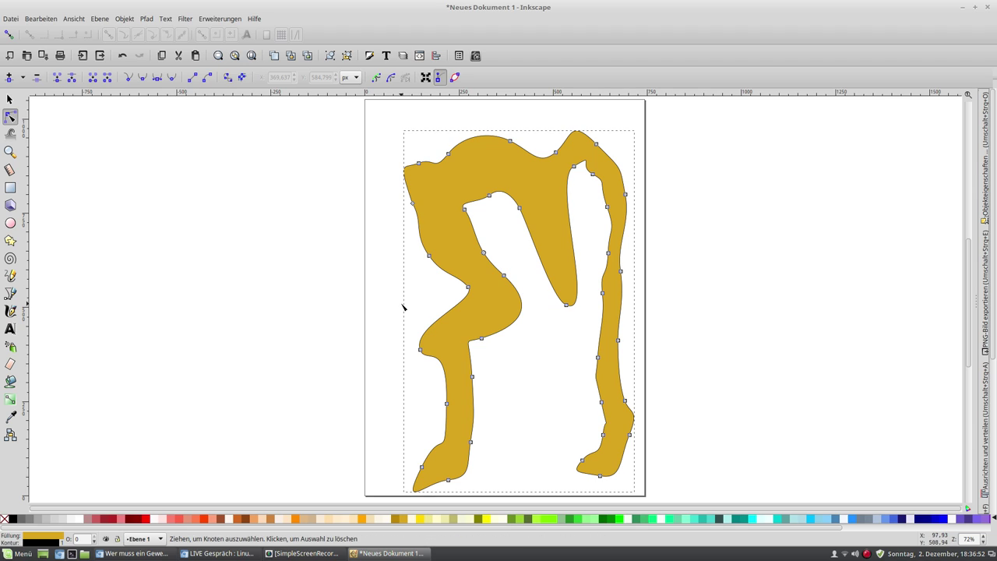
Step: Reshape the bulge between the left leg and the arch using the nodes beside it
mouse_move(479, 301)
left_mouse_down()
mouse_move(444, 271)
mouse_move(457, 292)
mouse_move(431, 316)
left_mouse_up()
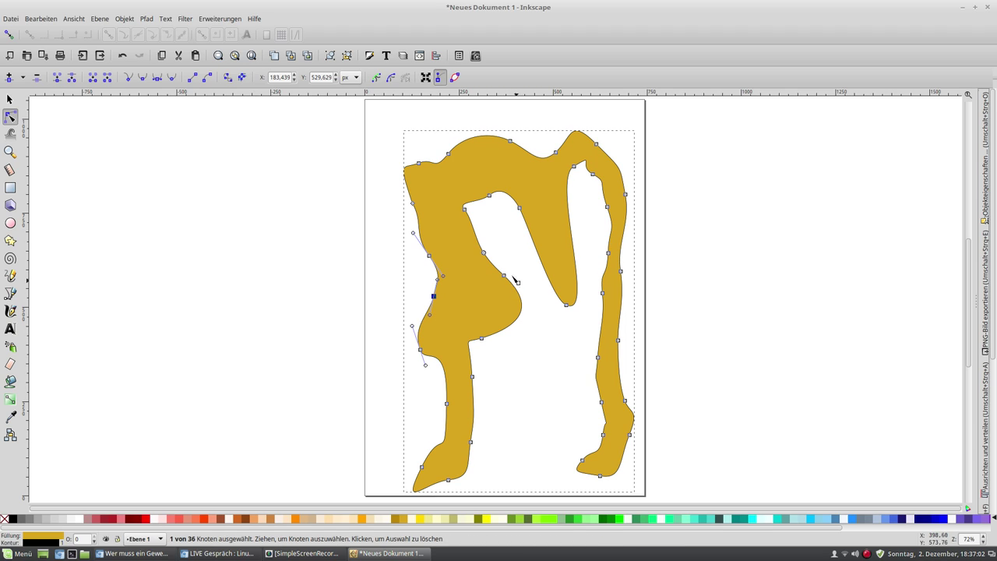
left_click_drag(517, 283, 472, 230)
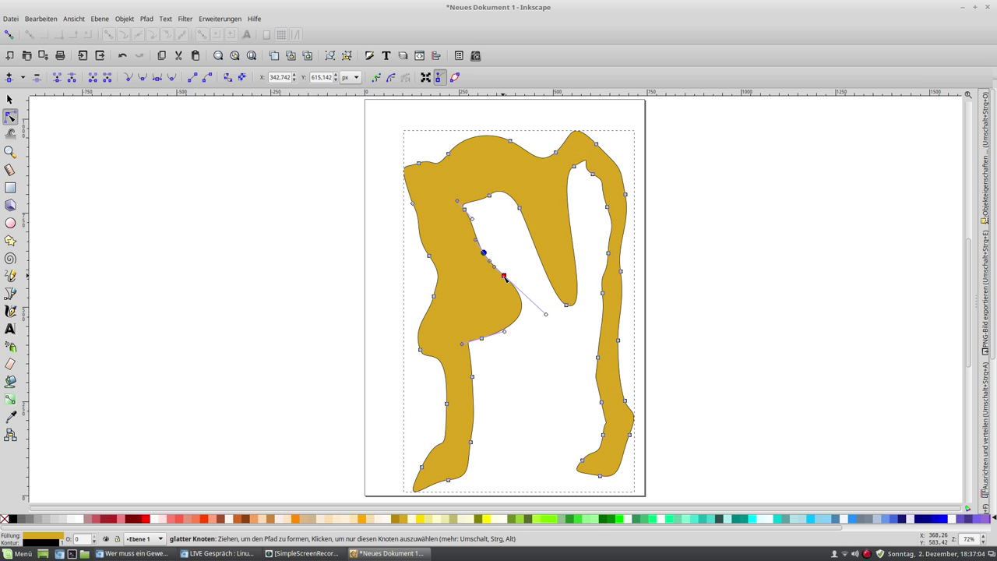
left_click_drag(505, 278, 490, 288)
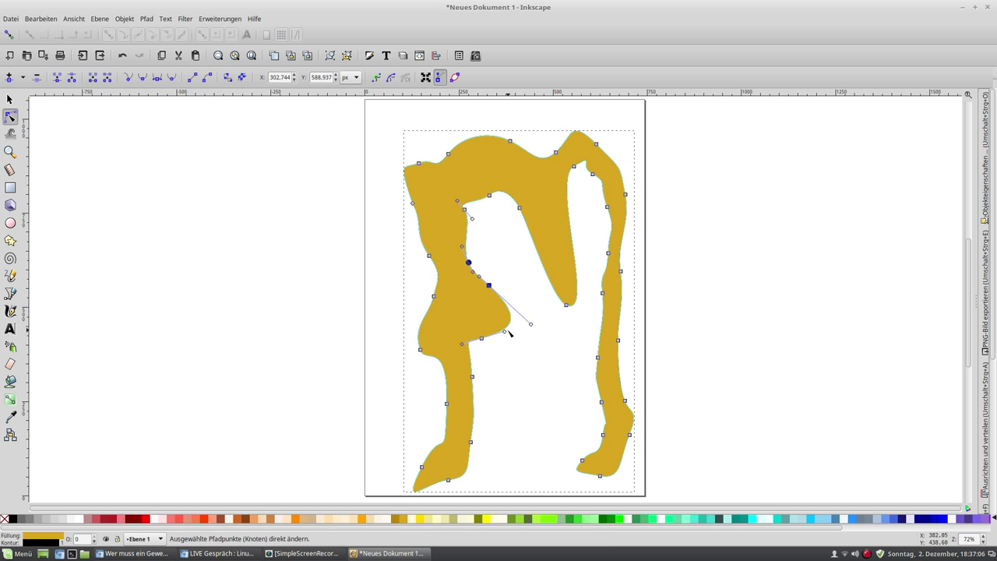
left_click(508, 358)
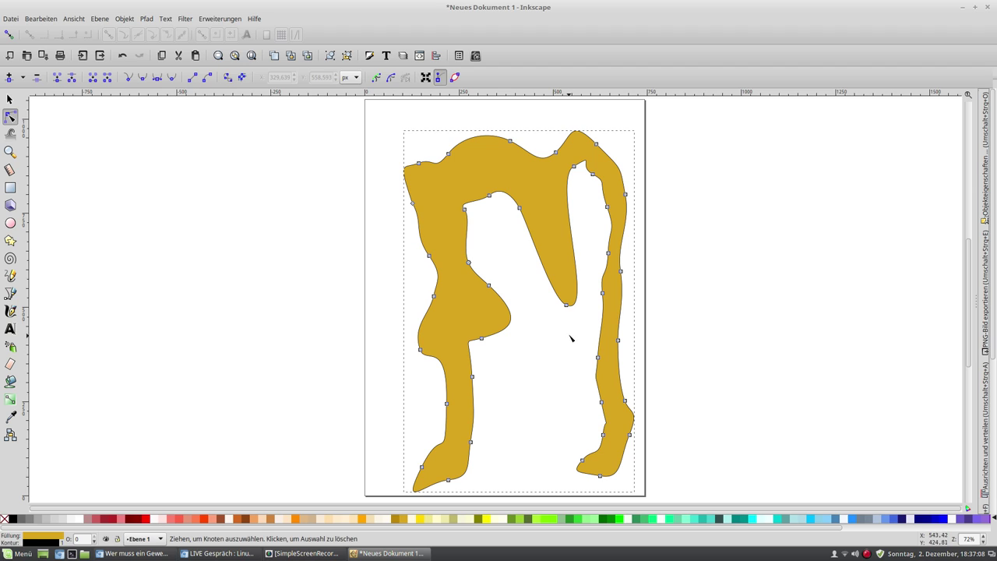
Step: Pull the inner arch down into a pointed drip, adjust the right leg, and delete a node
mouse_move(490, 195)
left_mouse_down()
mouse_move(487, 182)
mouse_move(492, 207)
mouse_move(461, 220)
mouse_move(501, 251)
mouse_move(498, 261)
left_mouse_up()
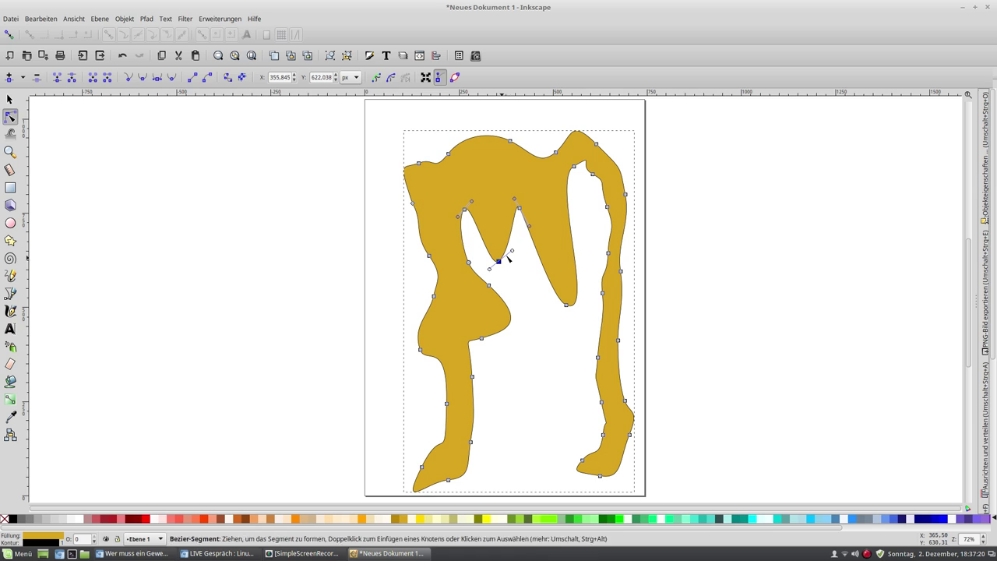
mouse_move(574, 167)
left_mouse_down()
mouse_move(579, 201)
mouse_move(565, 242)
left_mouse_up()
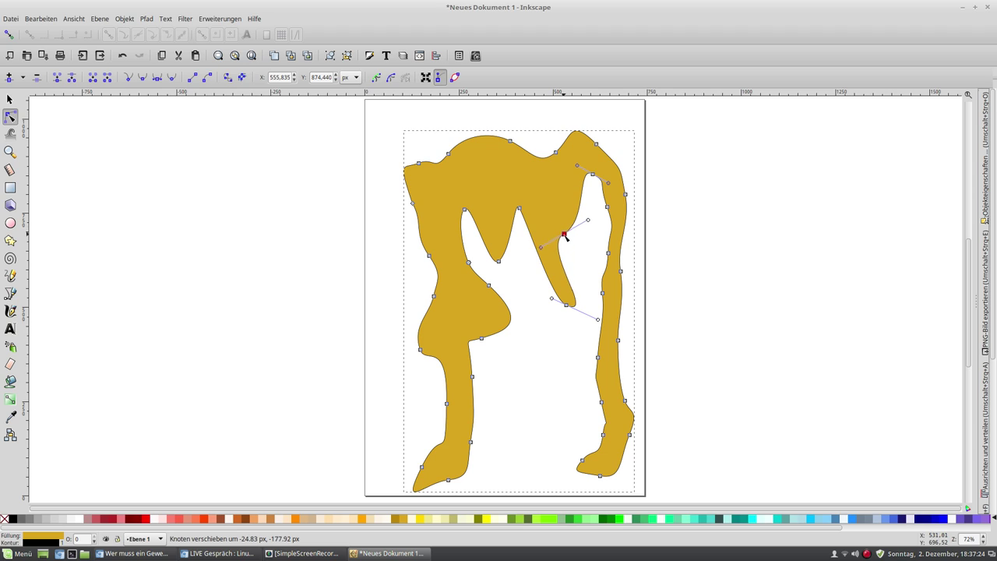
left_click_drag(564, 242, 586, 241)
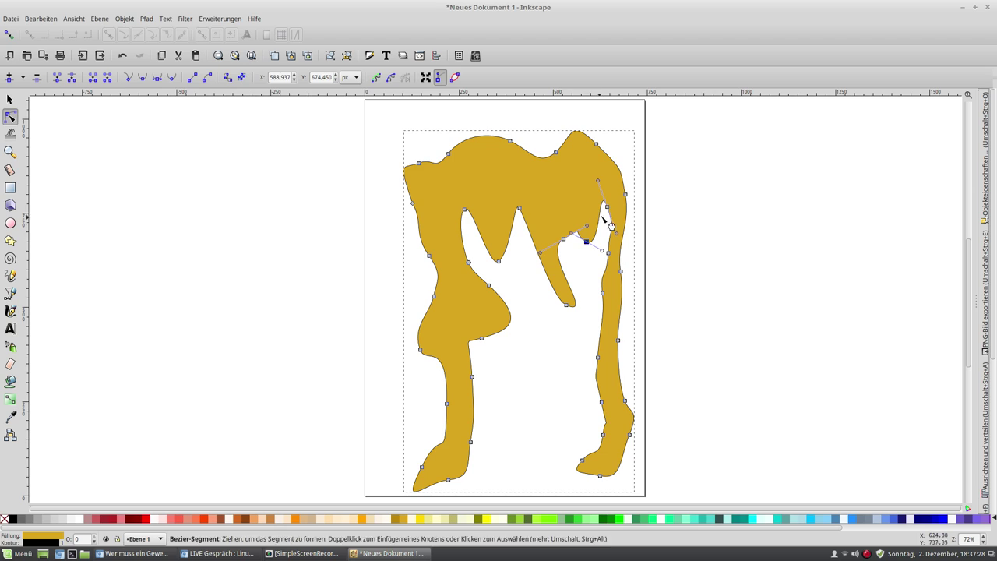
left_click_drag(606, 206, 603, 242)
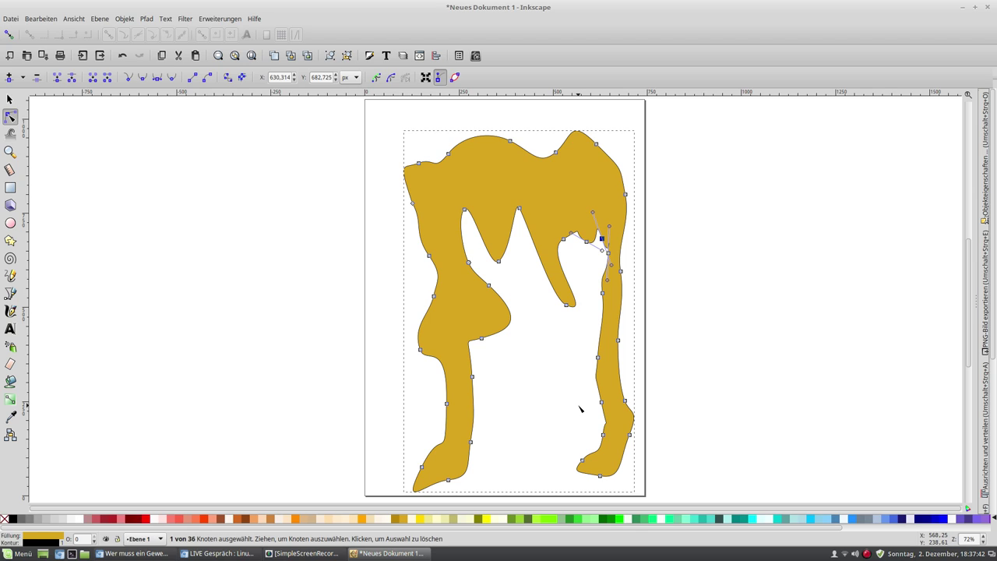
key("Delete")
Step: Delete the golden shape and start a new curved Bézier outline on the left
left_click(9, 99)
key("Delete")
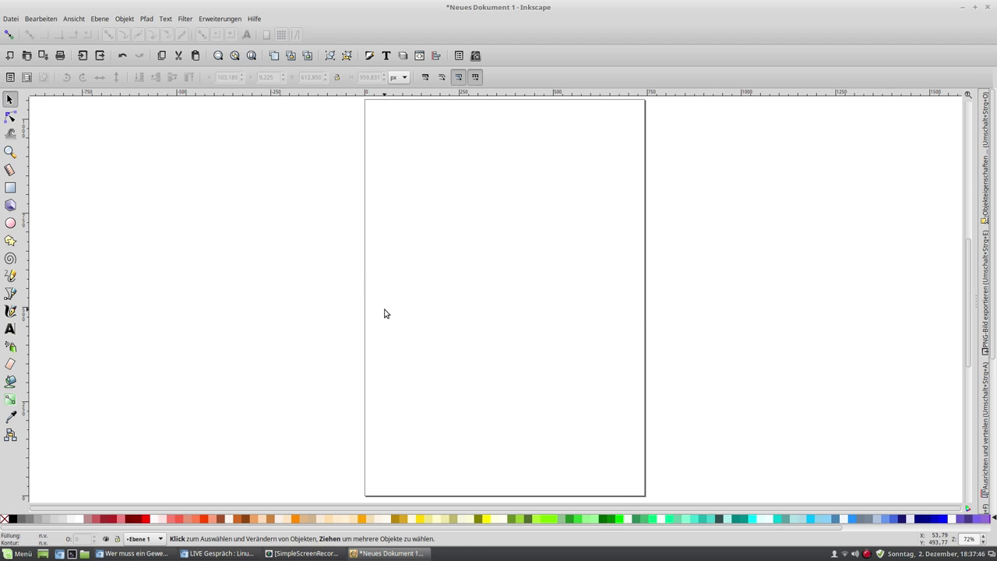
left_click(13, 293)
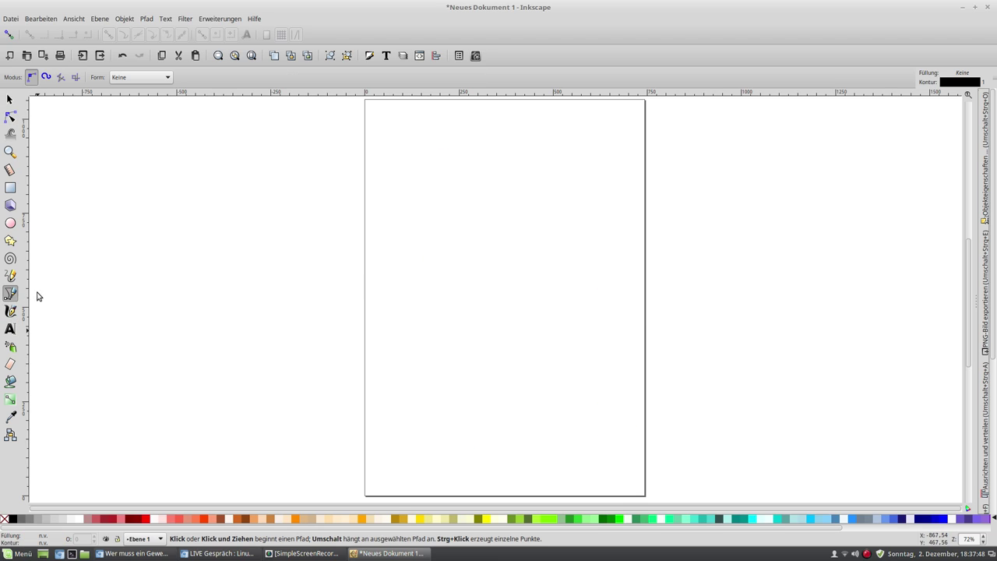
left_click_drag(395, 245, 416, 192)
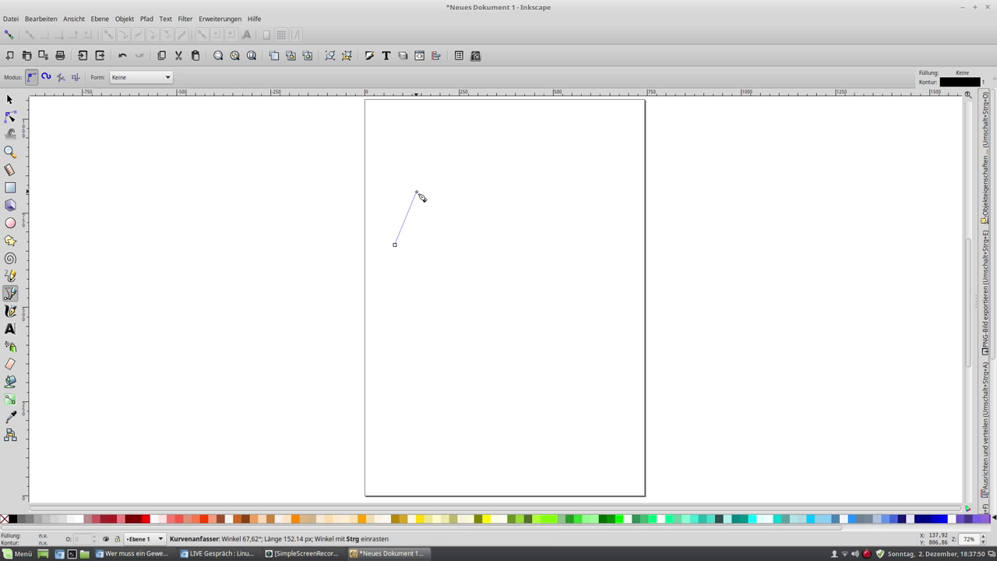
left_click_drag(479, 189, 508, 217)
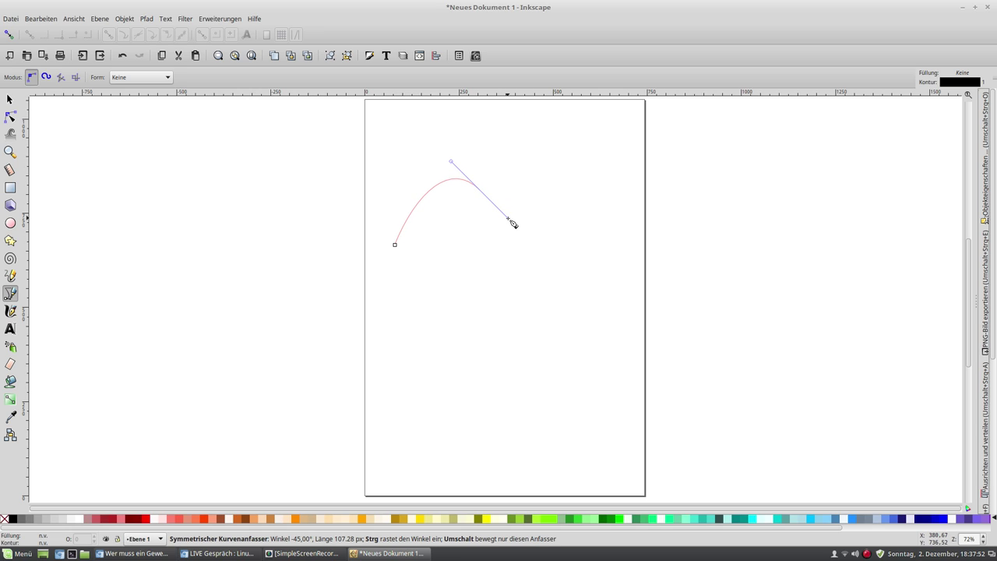
mouse_move(514, 263)
left_mouse_down()
mouse_move(476, 289)
mouse_move(489, 346)
mouse_move(578, 319)
left_mouse_up()
Step: Close the large unfilled blob outline and begin a second curved path below it
left_click_drag(600, 268, 601, 229)
mouse_move(581, 187)
left_mouse_down()
mouse_move(555, 155)
mouse_move(430, 144)
mouse_move(372, 238)
mouse_move(381, 289)
left_mouse_up()
mouse_move(396, 247)
left_mouse_down()
mouse_move(415, 212)
mouse_move(406, 207)
mouse_move(416, 212)
left_mouse_up()
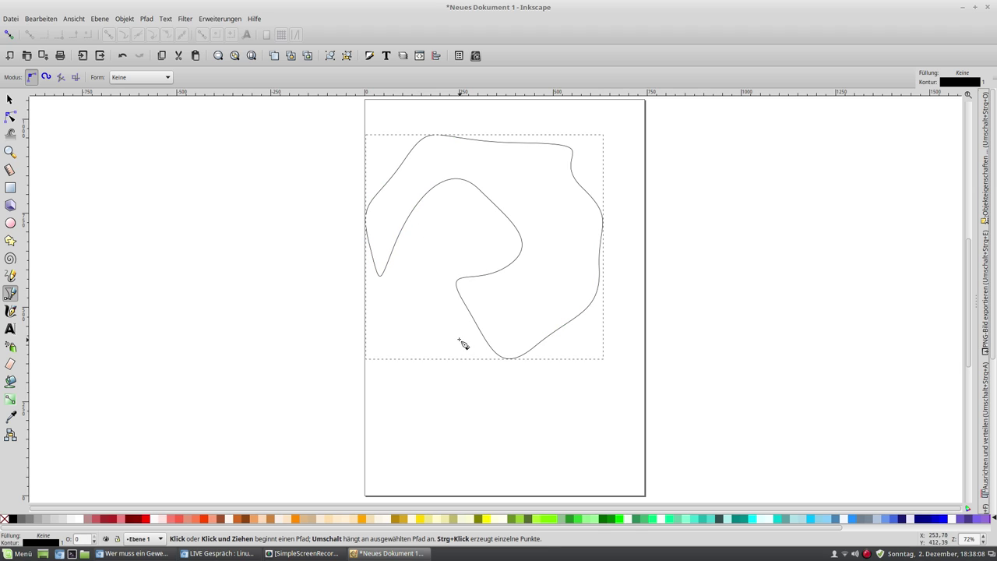
left_click_drag(440, 433, 482, 405)
left_click(406, 394)
Step: Close the lower-left blob as a drop shape and draw a small closed blob at lower right
mouse_move(418, 348)
left_mouse_down()
mouse_move(439, 313)
mouse_move(484, 368)
mouse_move(502, 451)
left_mouse_up()
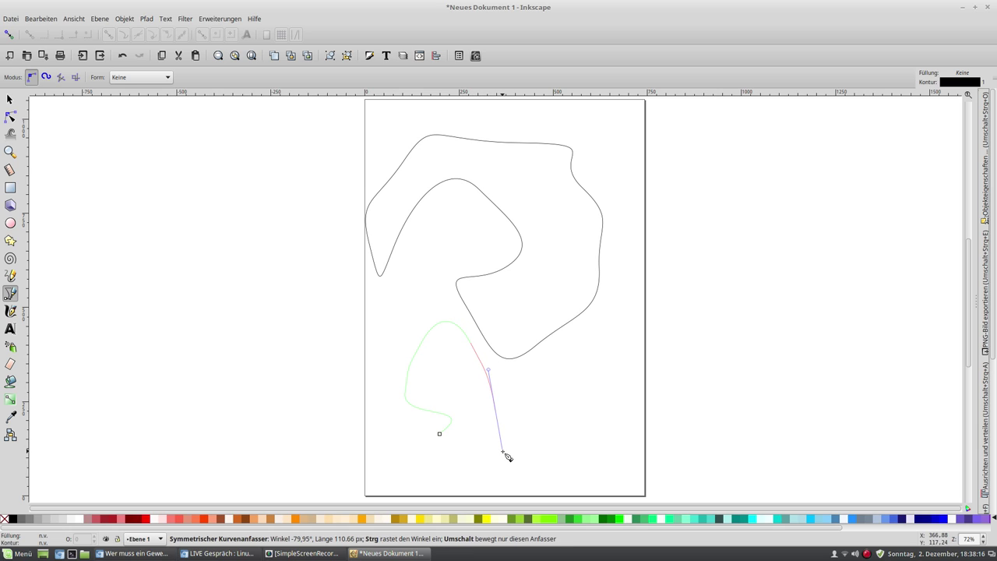
left_click_drag(436, 492, 406, 467)
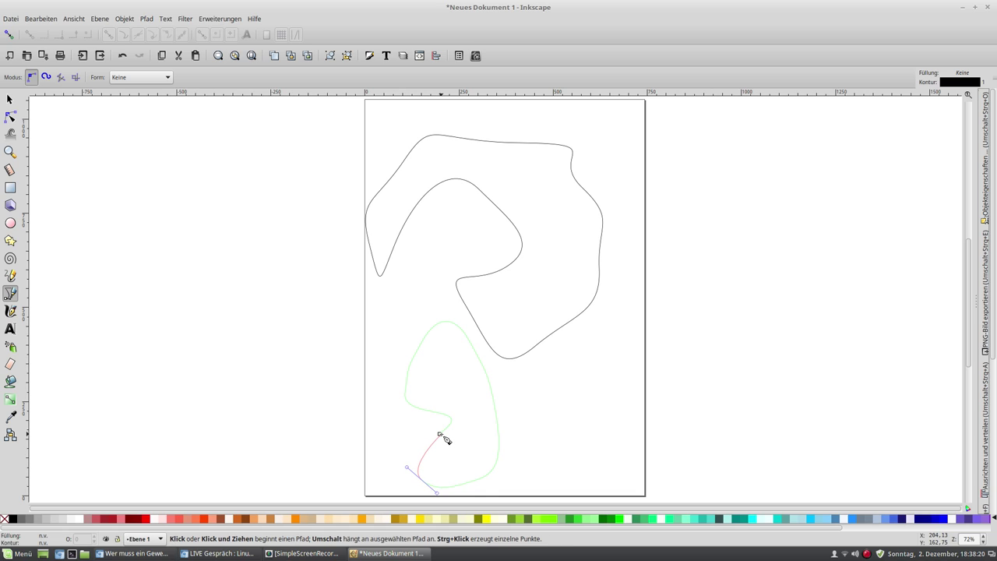
left_click_drag(439, 433, 460, 418)
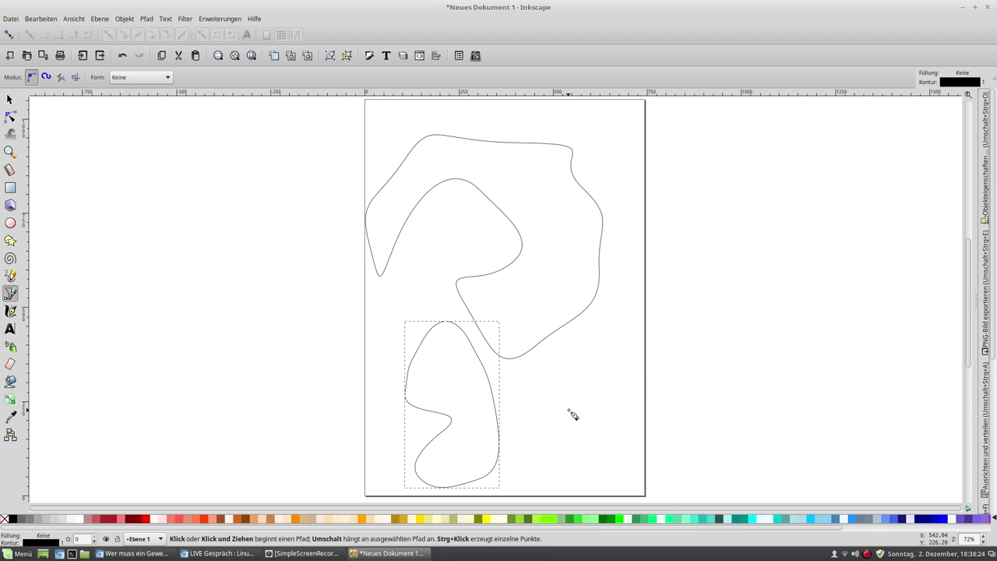
mouse_move(548, 378)
left_mouse_down()
mouse_move(548, 353)
mouse_move(597, 356)
mouse_move(621, 388)
mouse_move(610, 443)
mouse_move(541, 459)
left_mouse_up()
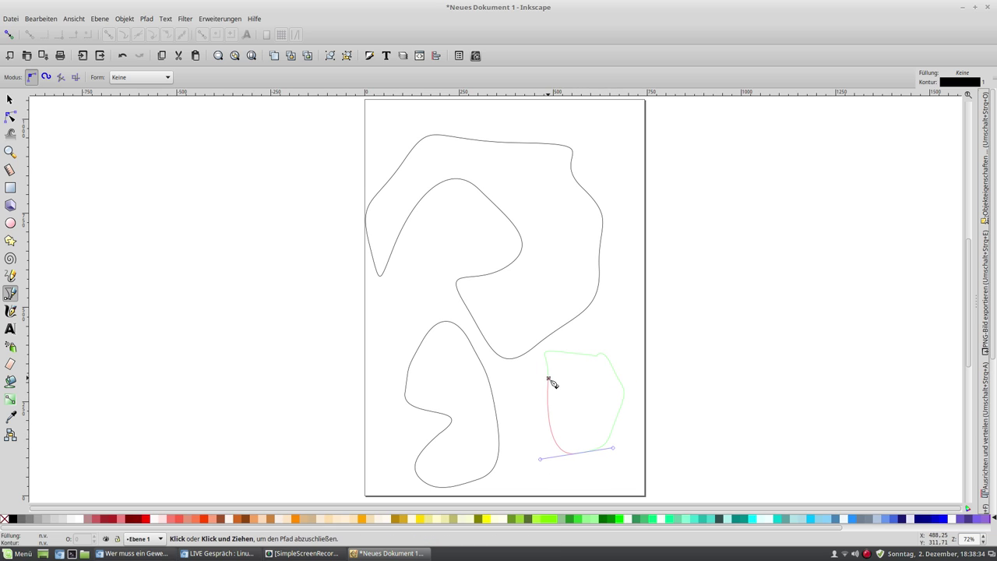
left_click(546, 354)
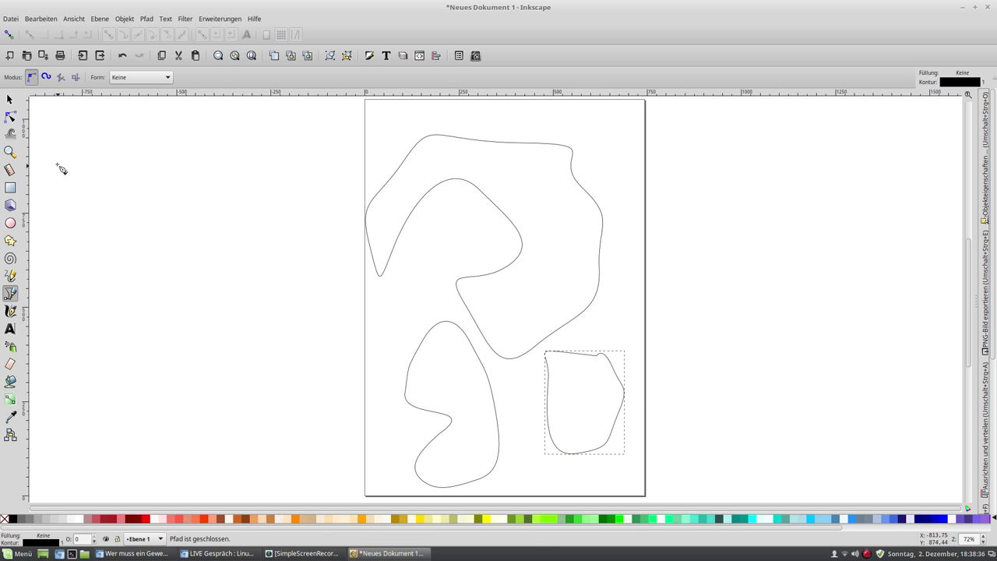
left_click(10, 116)
Step: Bend the lower-right blob's top-right curve and make its right corner node auto-smooth
left_click(597, 356)
key("Escape")
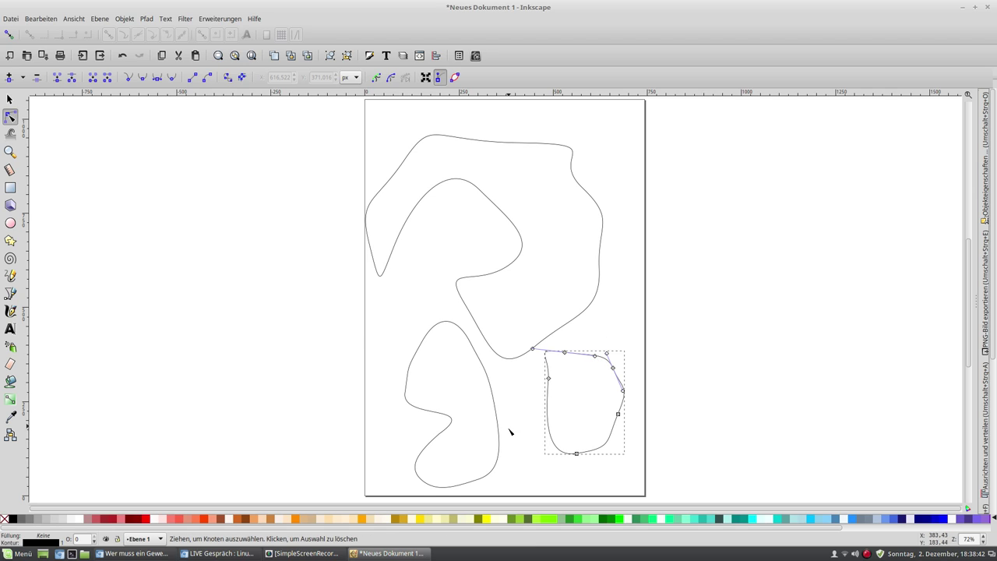
mouse_move(607, 353)
left_mouse_down()
mouse_move(600, 369)
mouse_move(615, 352)
mouse_move(601, 344)
left_mouse_up()
left_click(612, 367)
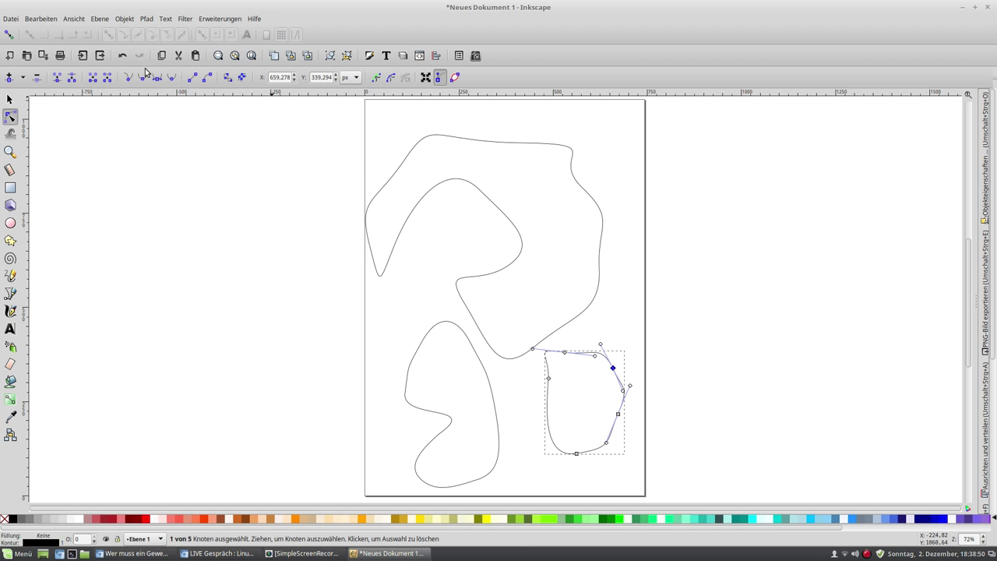
left_click(171, 77)
left_click(527, 441)
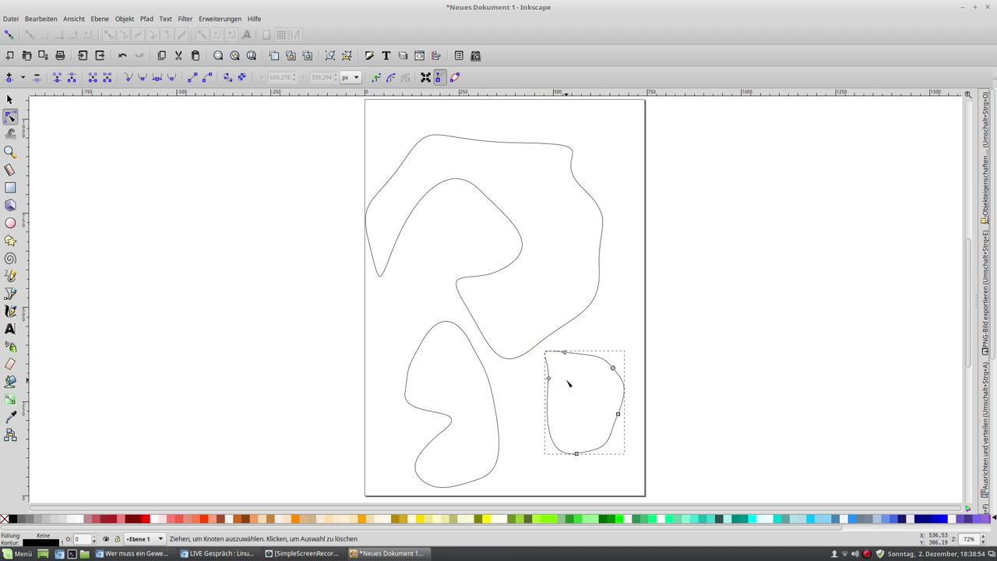
left_click(11, 294)
left_click(408, 290)
Step: Draw a closed hooked shape and a narrow closed oval inside the large blob, then select four outlines
mouse_move(425, 253)
left_mouse_down()
mouse_move(446, 226)
mouse_move(489, 226)
mouse_move(495, 255)
mouse_move(446, 281)
mouse_move(445, 296)
left_mouse_up()
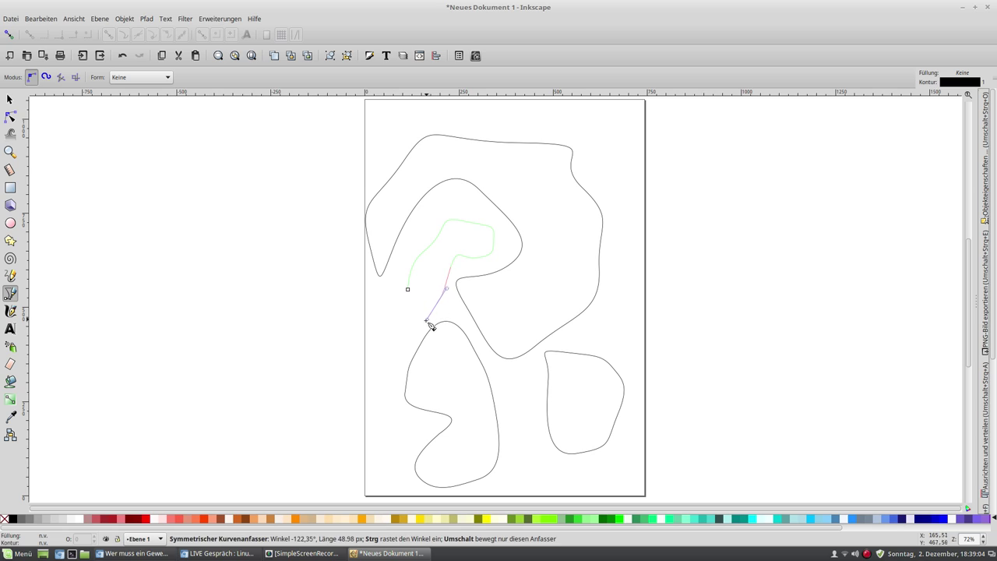
mouse_move(397, 328)
left_mouse_down()
mouse_move(420, 279)
mouse_move(415, 269)
left_mouse_up()
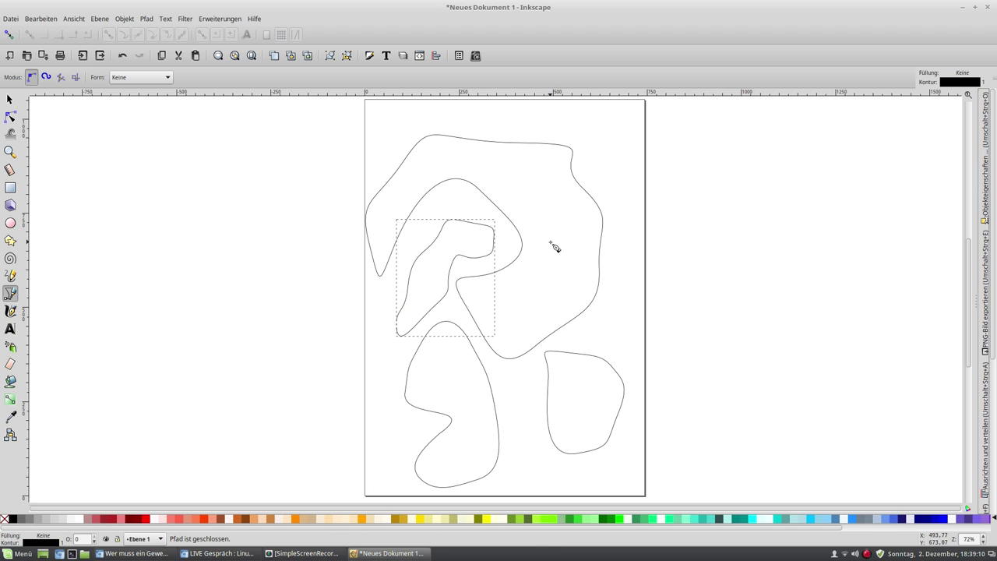
mouse_move(544, 268)
left_mouse_down()
mouse_move(545, 228)
mouse_move(585, 273)
mouse_move(550, 320)
left_mouse_up()
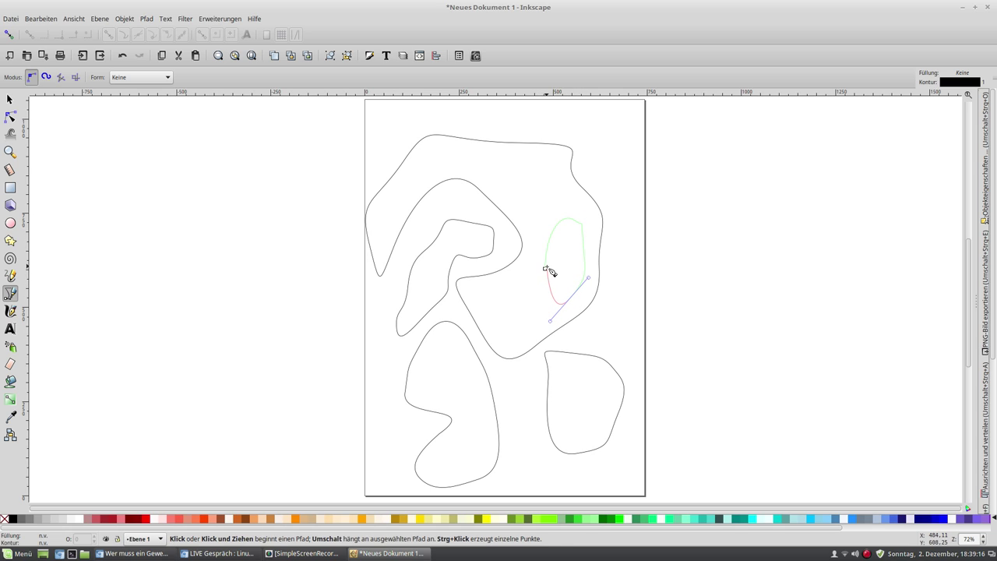
left_click_drag(545, 268, 548, 250)
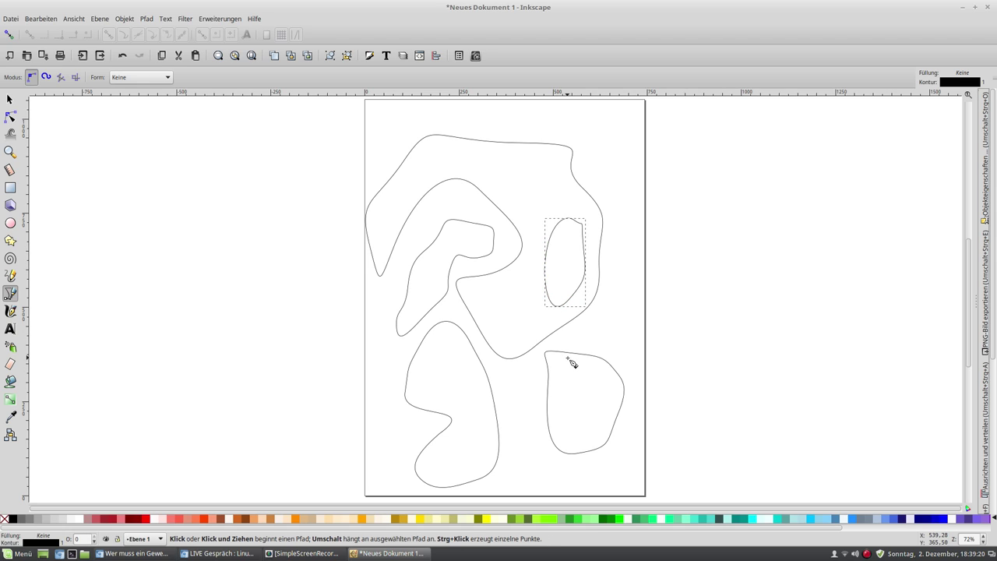
left_click(9, 99)
left_click_drag(653, 490, 318, 118)
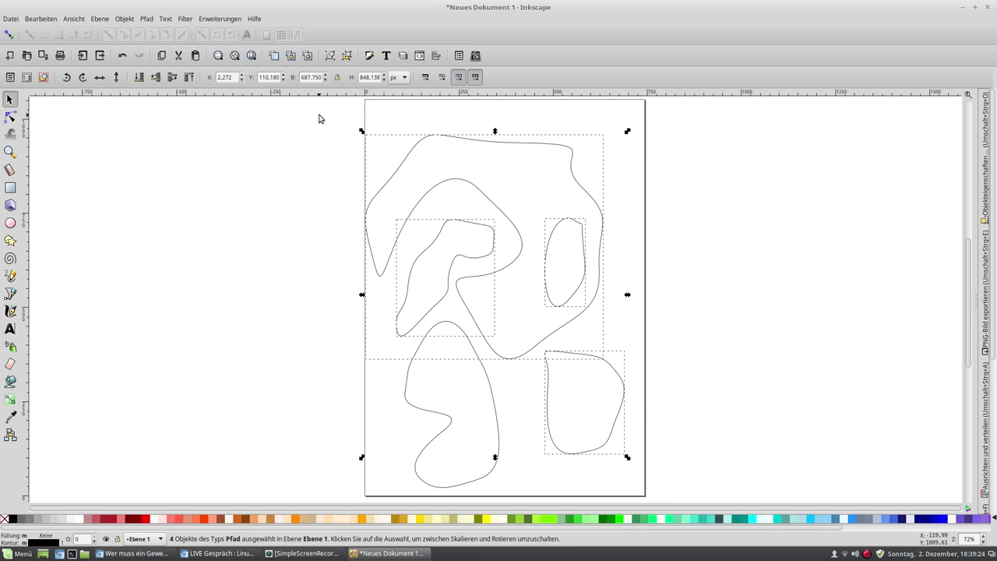
Step: Scale all five outlines to about 41% (283 × 386 px) and nudge them up-right
left_click(492, 401, "shift")
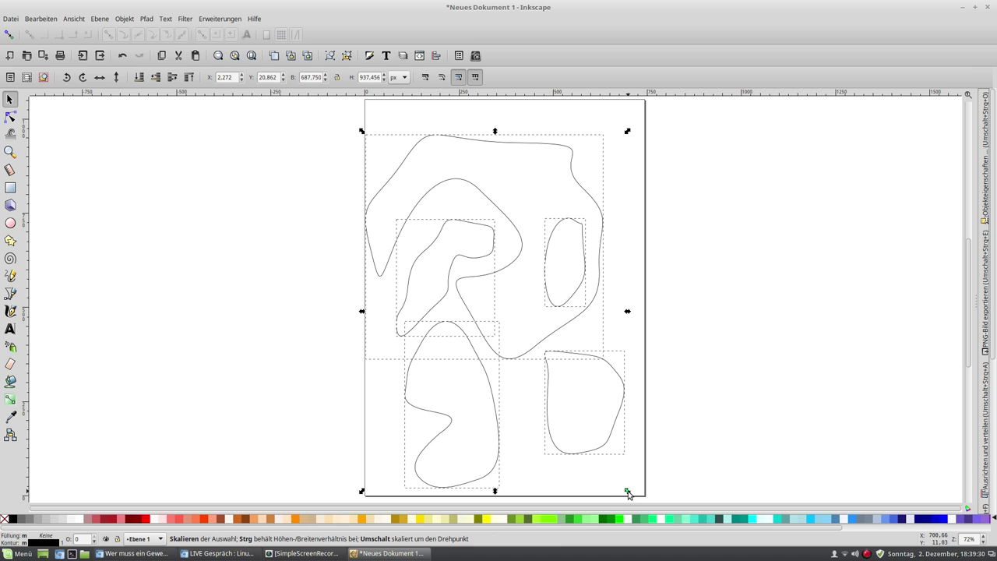
left_click_drag(627, 492, 495, 287)
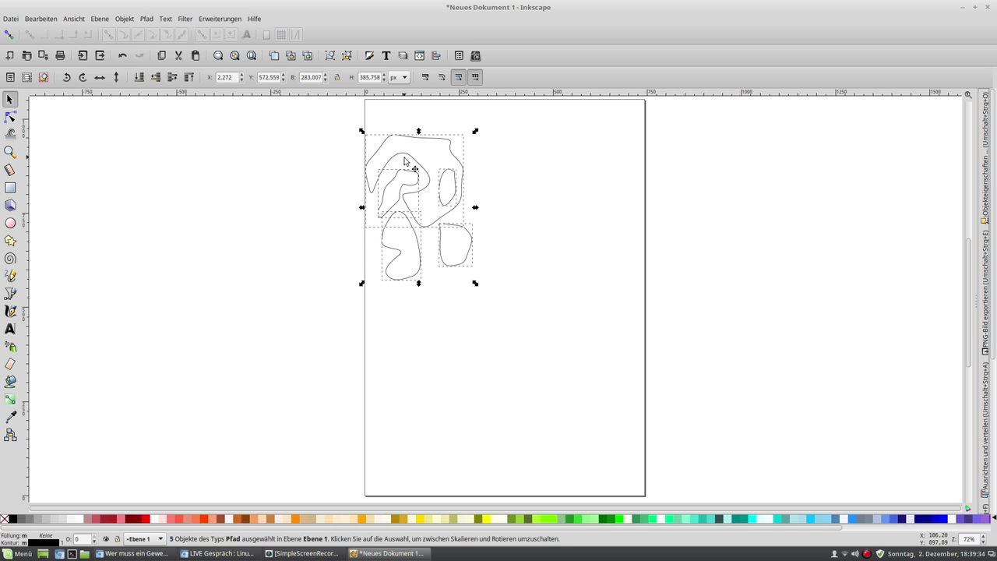
left_click_drag(395, 161, 407, 134)
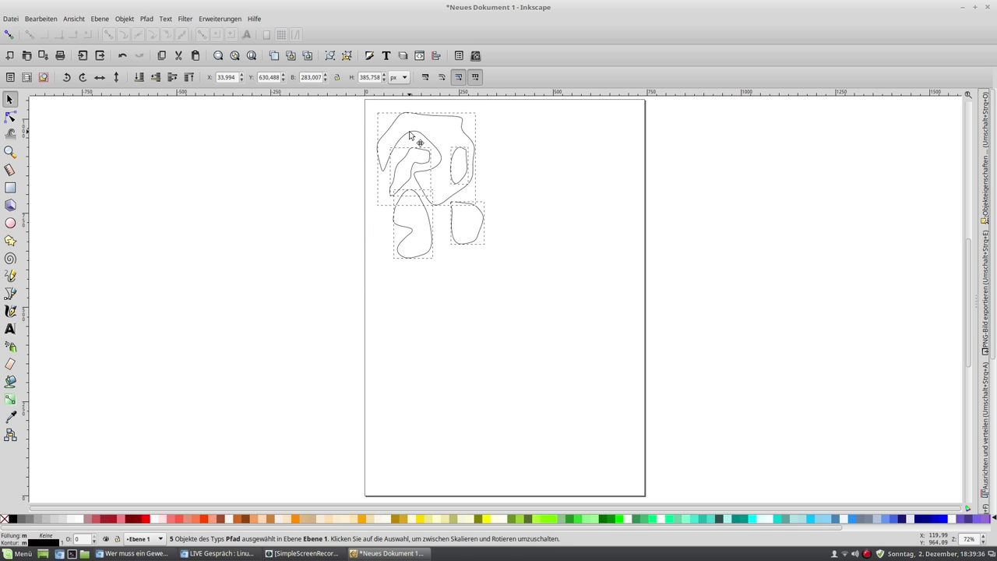
left_click(10, 293)
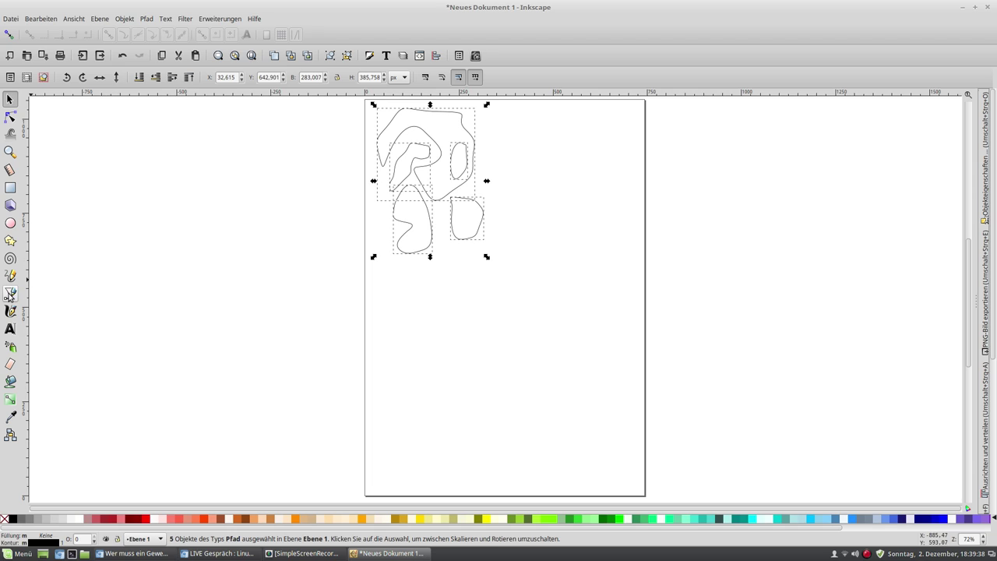
Step: Draw a closed, flat-based dome outline in the lower part of the page
left_click(380, 376)
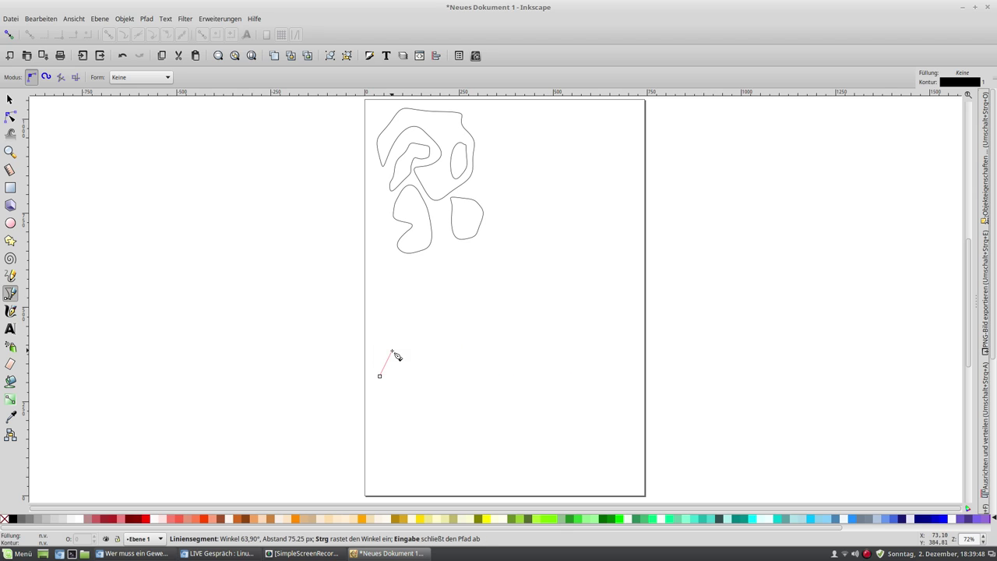
key("Escape")
left_click_drag(381, 380, 375, 274)
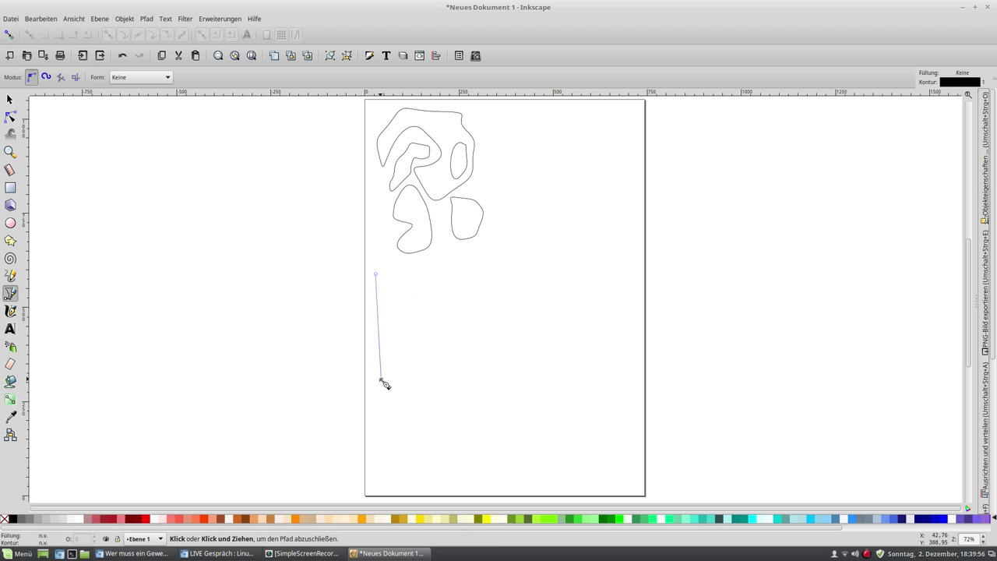
left_click_drag(381, 380, 91, 366)
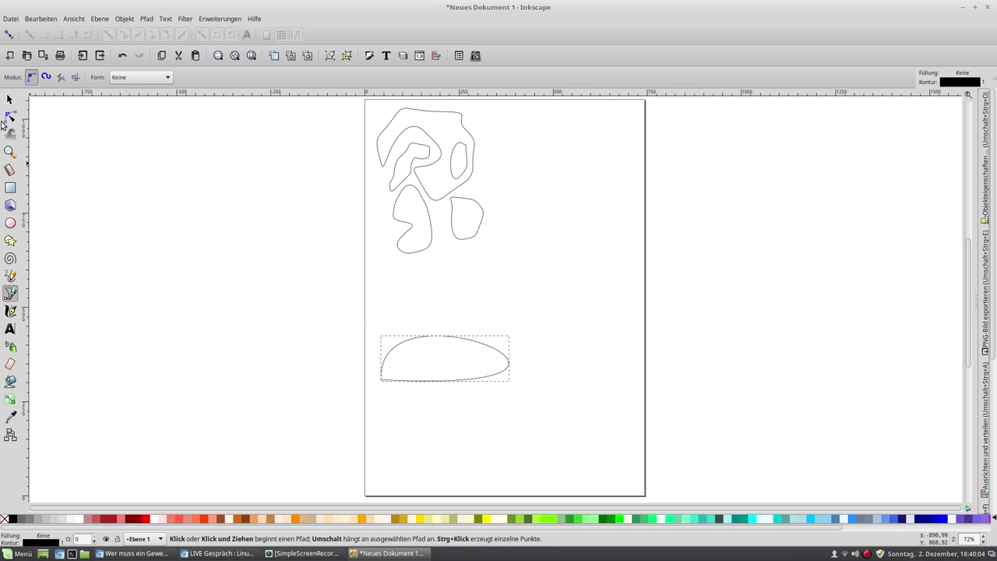
left_click(10, 116)
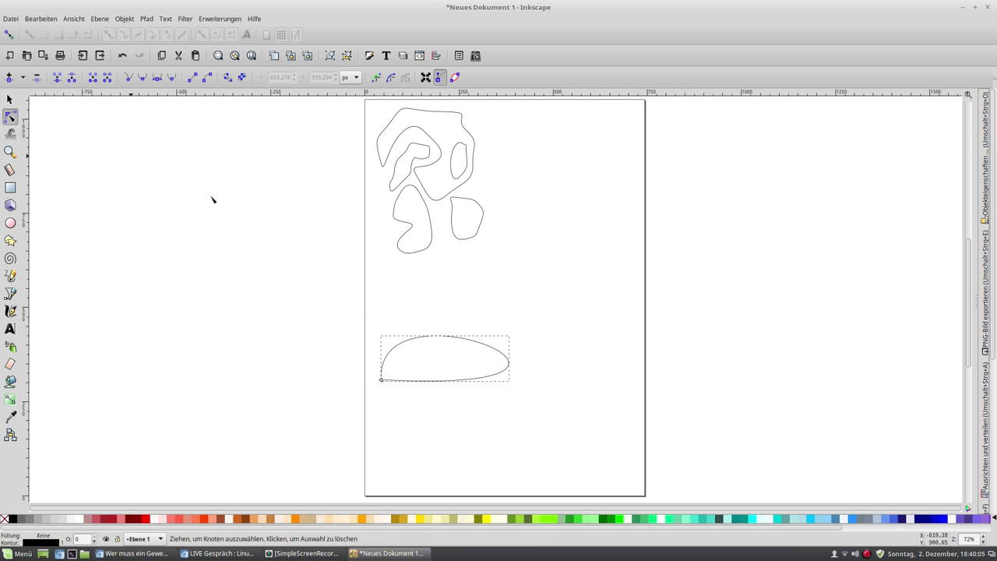
Step: Reshape the lower outline into a wide, flat almond tapering to a point at bottom centre
left_click(474, 342)
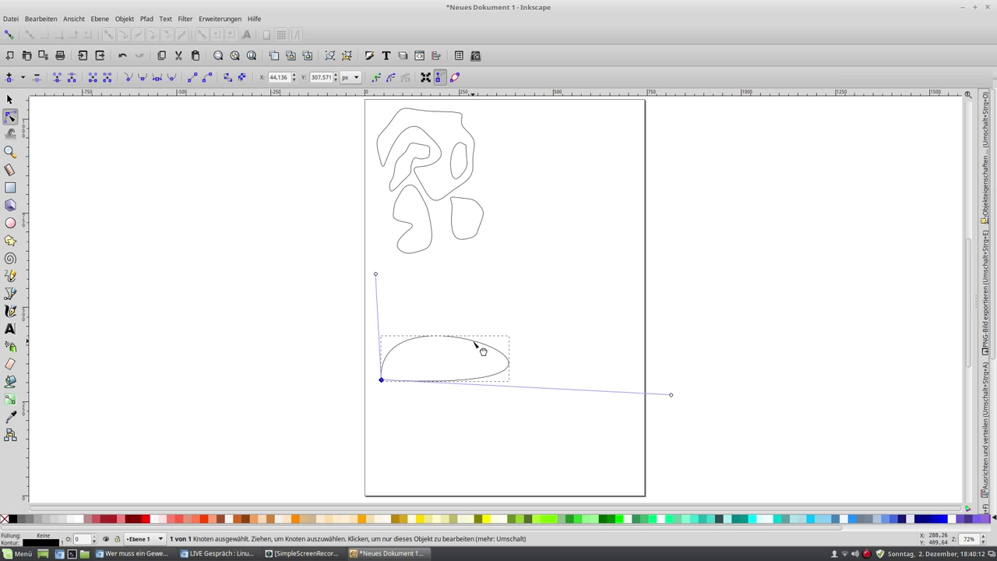
left_click_drag(475, 341, 429, 274)
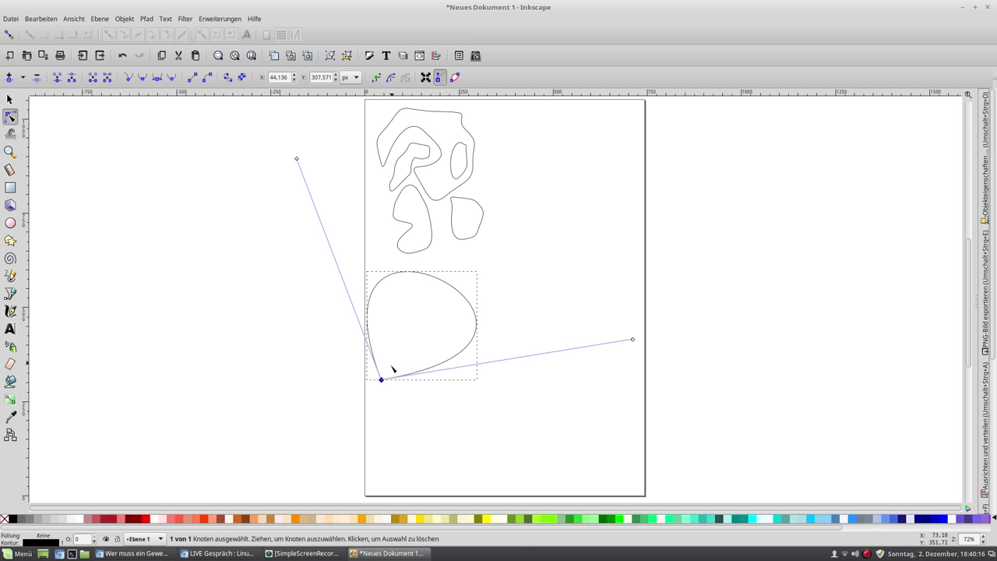
mouse_move(381, 380)
left_mouse_down()
mouse_move(475, 393)
mouse_move(472, 410)
left_mouse_up()
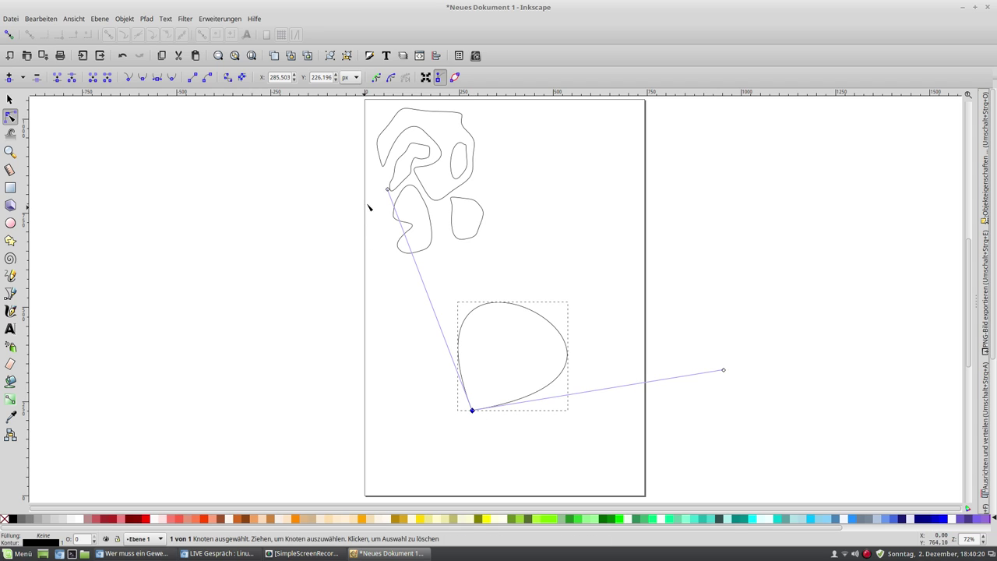
left_click_drag(387, 189, 485, 119)
left_click_drag(724, 372, 946, 313)
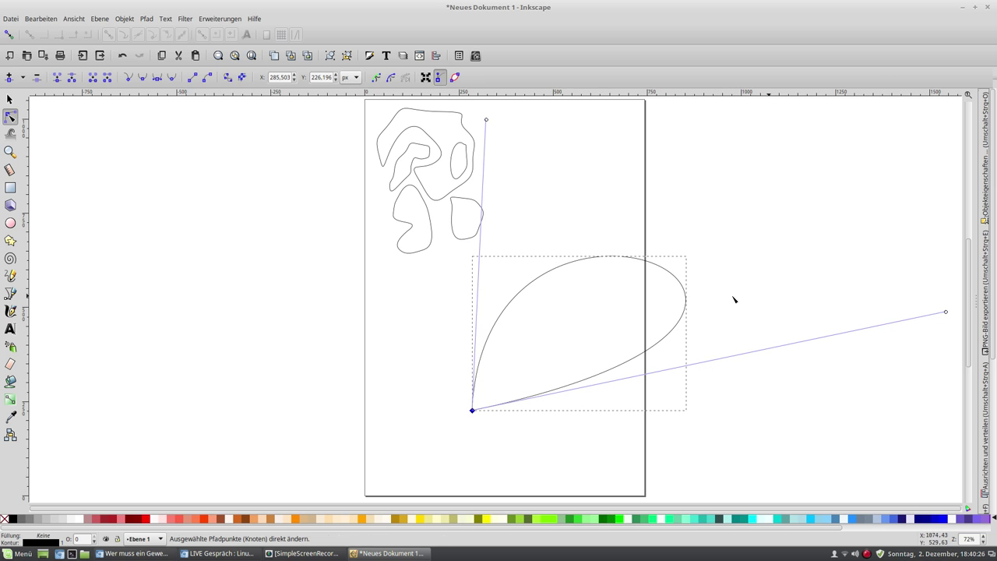
mouse_move(526, 285)
left_mouse_down()
mouse_move(441, 288)
mouse_move(422, 266)
mouse_move(427, 285)
mouse_move(387, 343)
left_mouse_up()
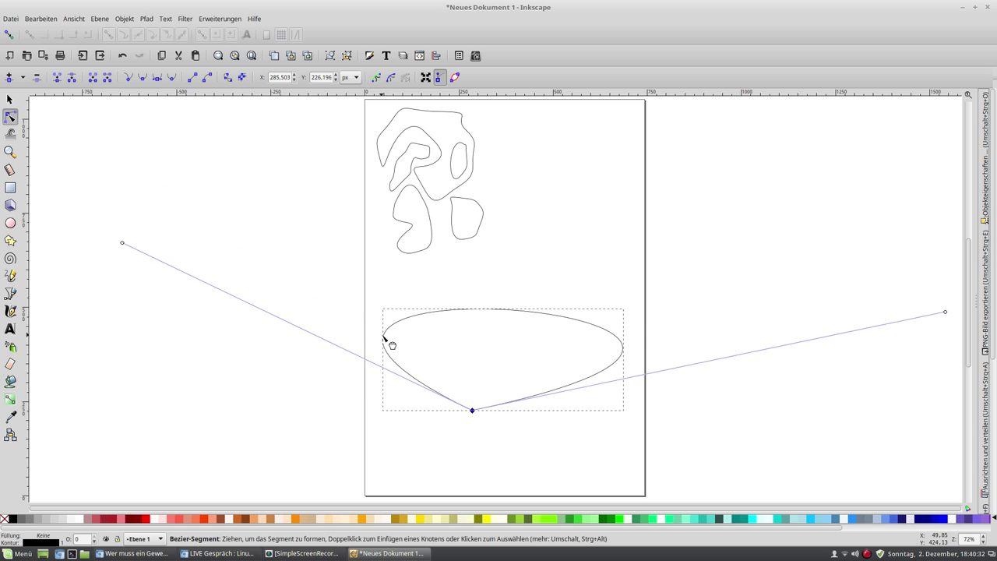
left_click(373, 291)
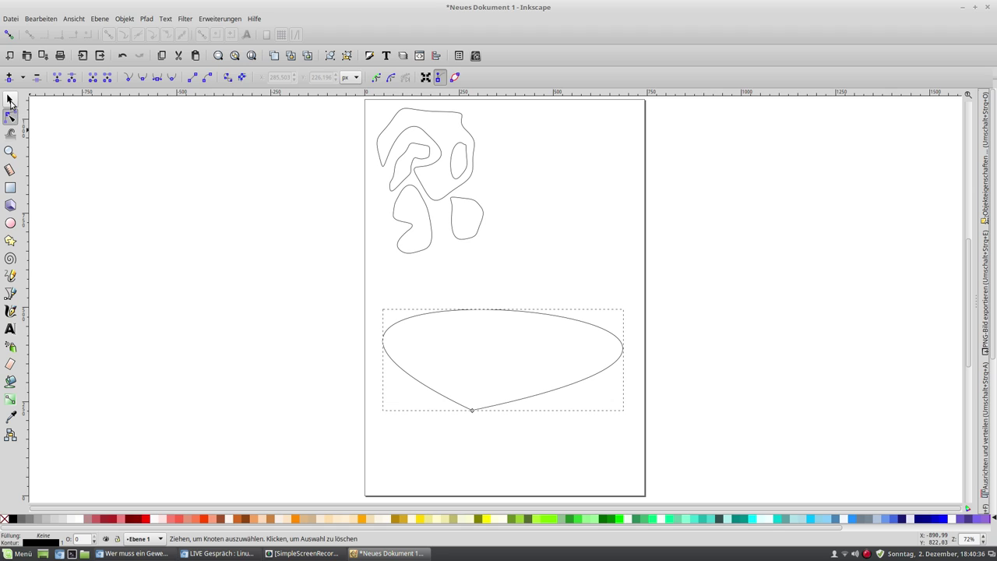
Step: Fill the shape dark green, after trying goldenrod and chartreuse swatches
left_click(10, 100)
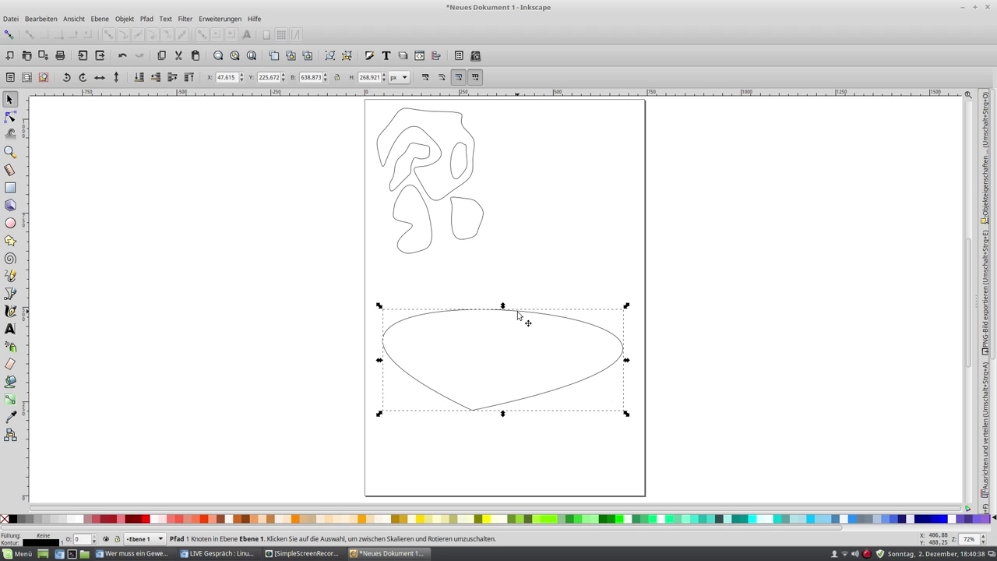
left_click(404, 519)
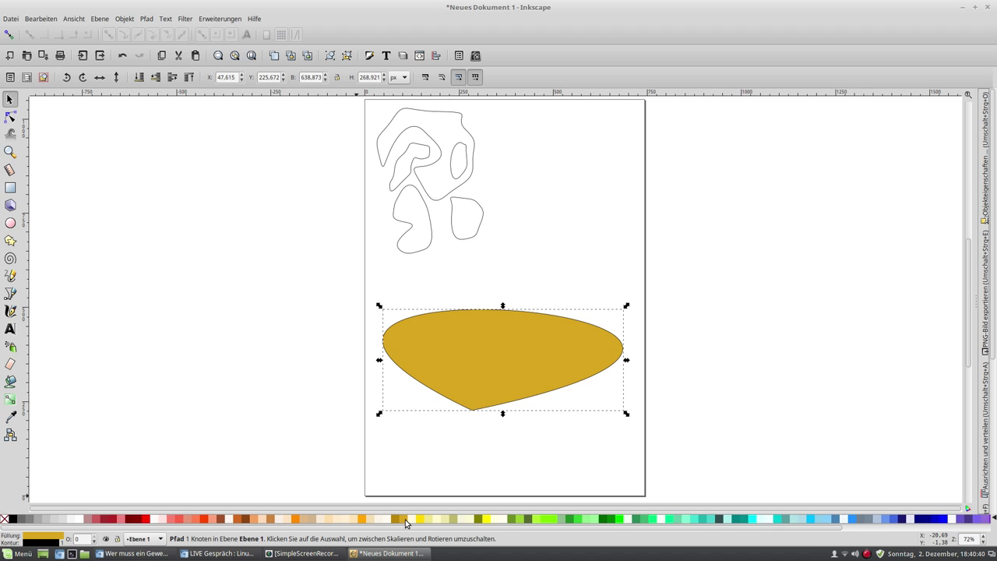
left_click(550, 519)
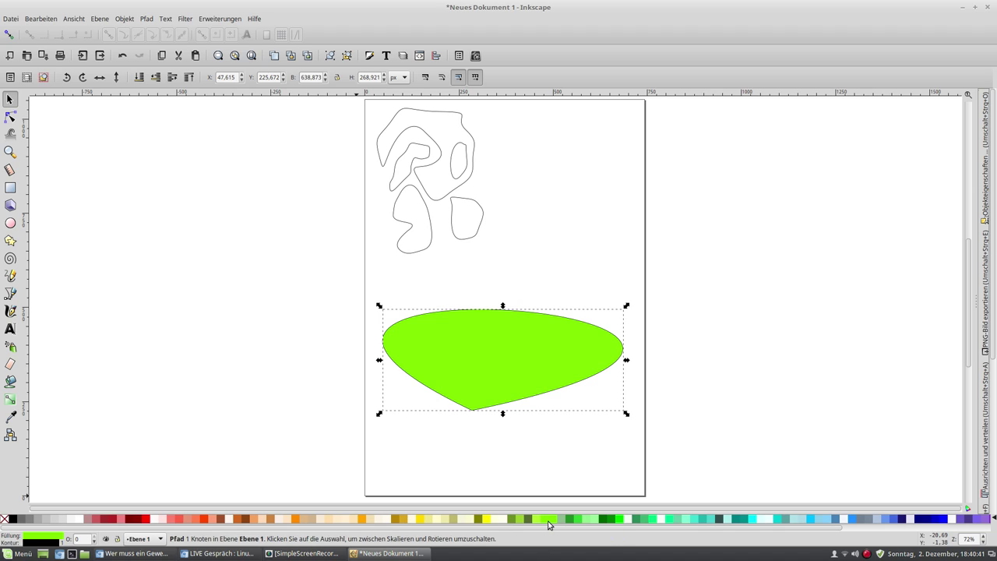
left_click(618, 519)
left_click(610, 519)
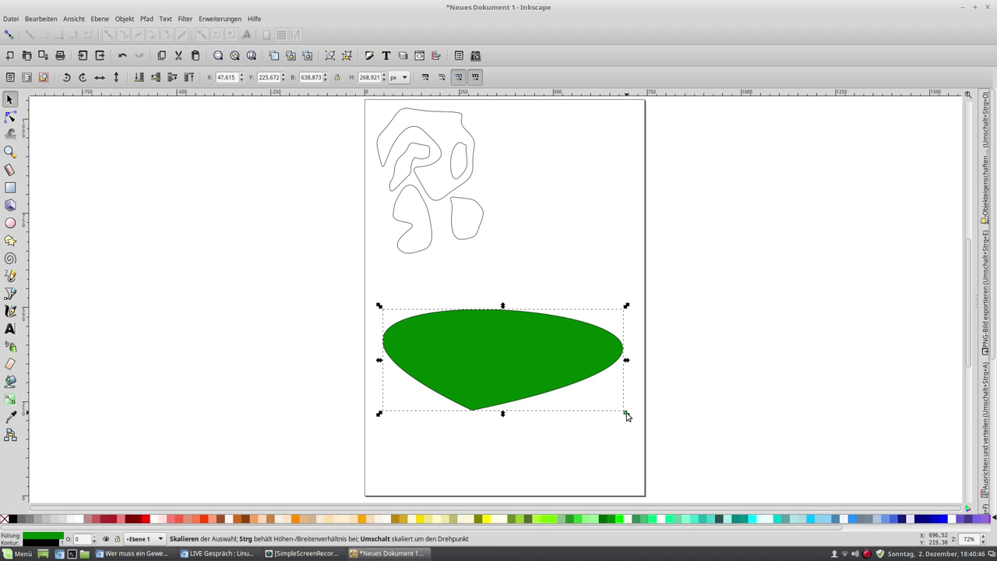
Step: Shrink the green shape to about 65%, lay it over the top-left outlines, and lower it one level
left_click_drag(626, 414, 514, 368)
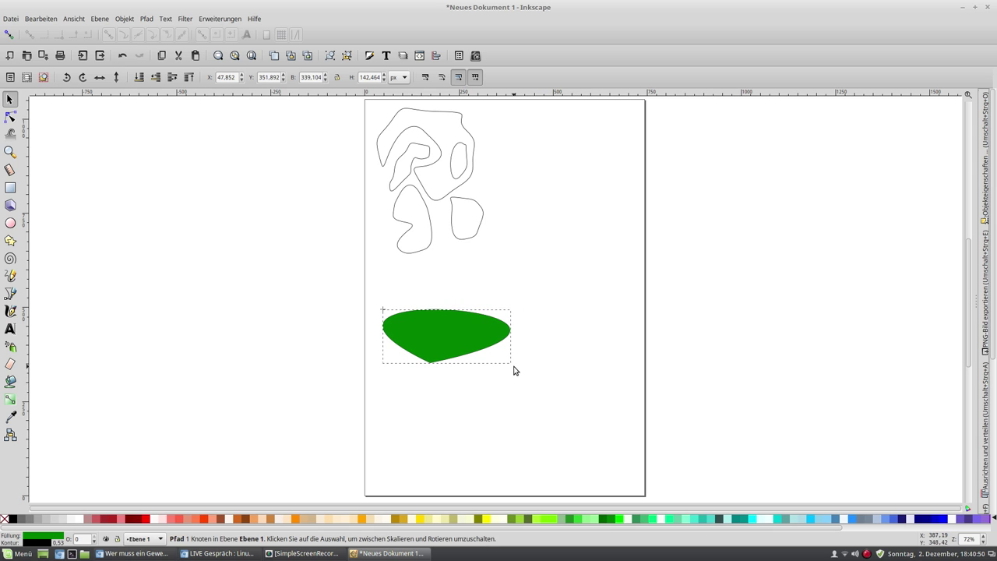
left_click_drag(433, 310, 565, 163)
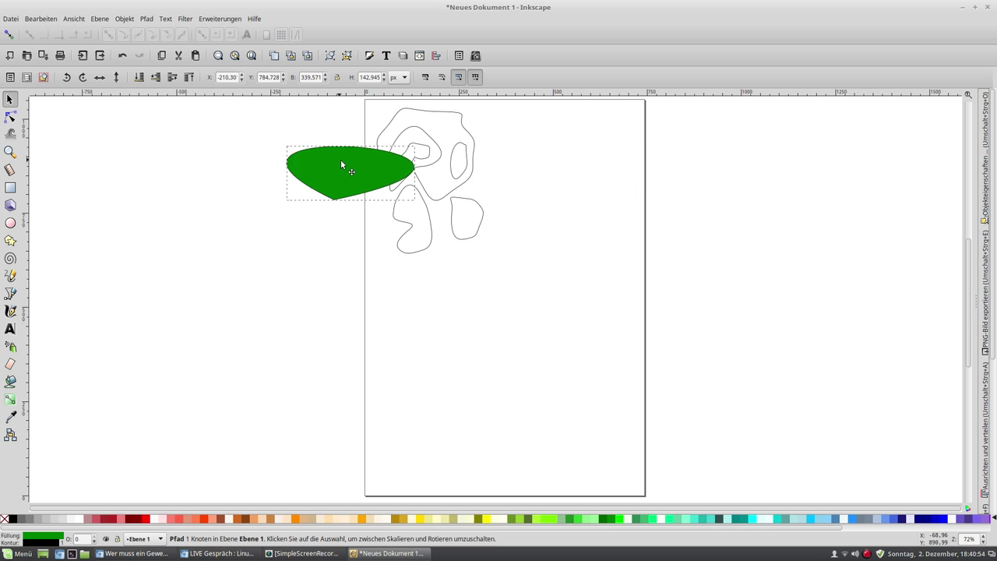
left_click_drag(566, 162, 423, 158)
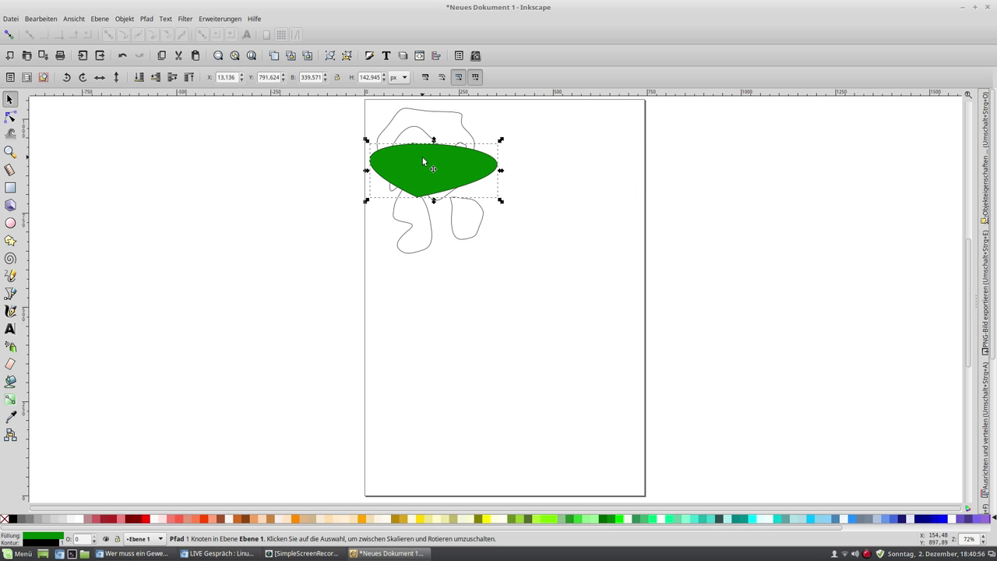
key("Page_Down")
key("Page_Down")
Step: Try moving the small outline up and left, then undo the move
left_click(418, 164)
left_click_drag(419, 164, 406, 144)
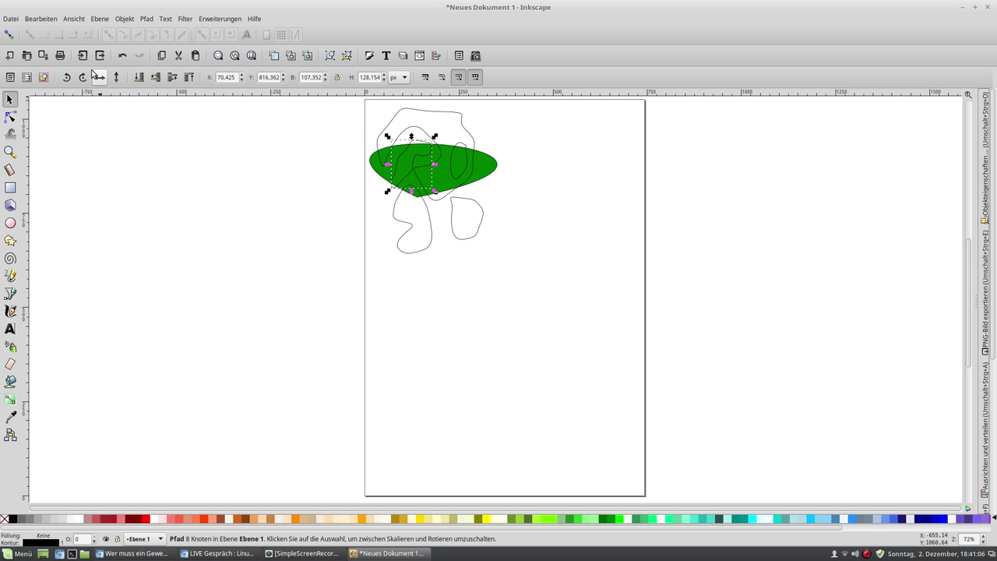
left_click(122, 55)
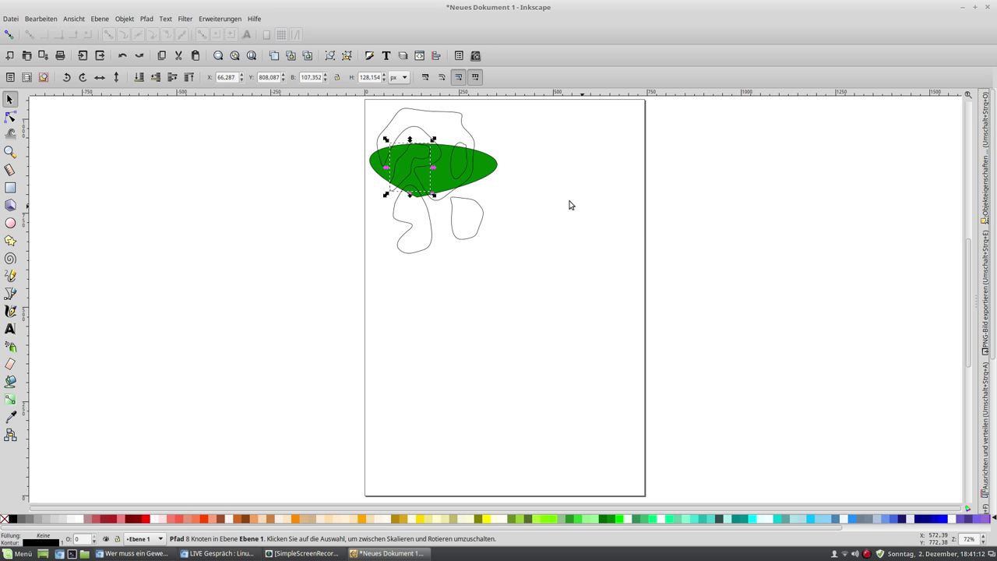
left_click(11, 292)
Step: Draw a large closed 12-node curved outline, about 603 × 798 px, on the page's right side
left_click(413, 340)
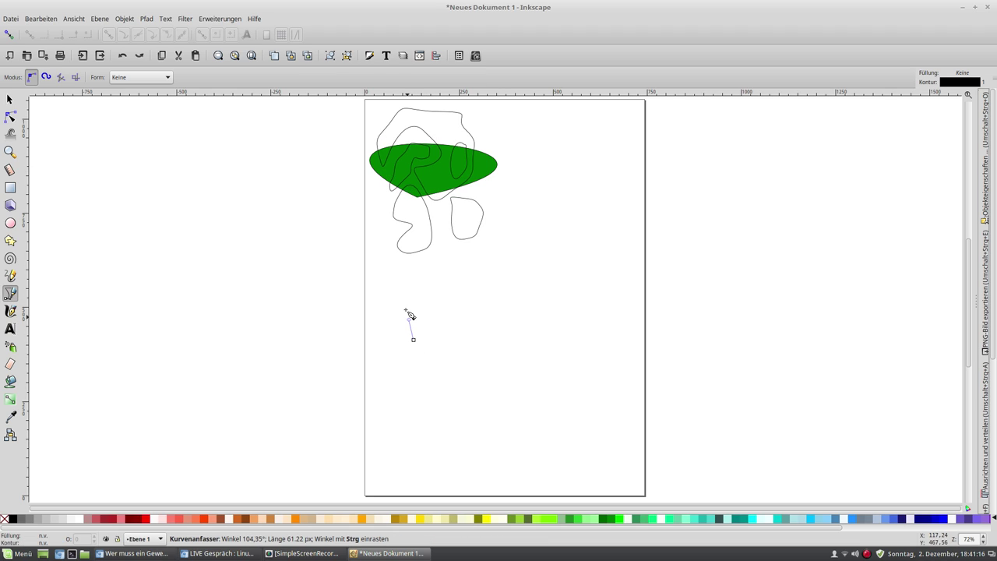
left_click_drag(441, 288, 453, 272)
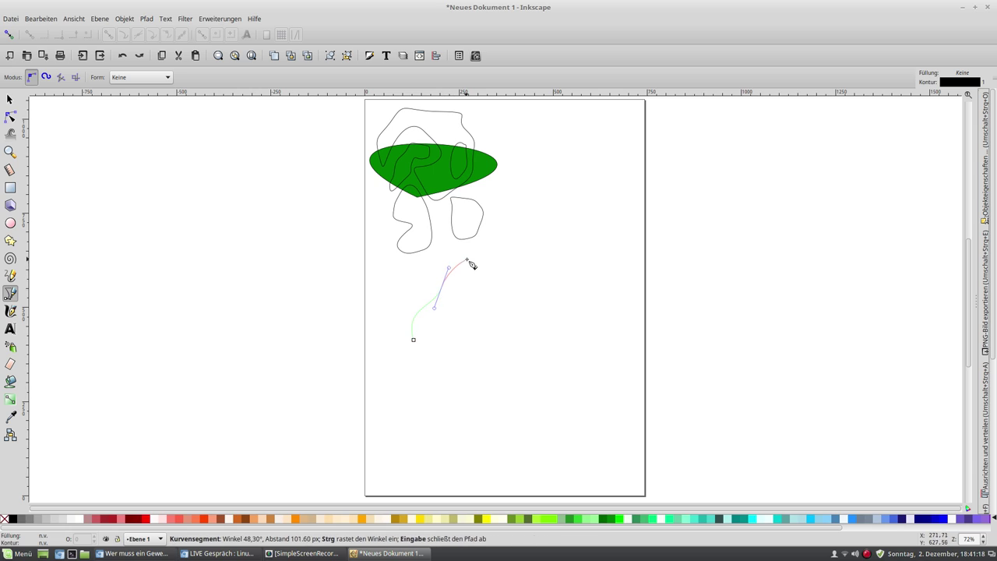
mouse_move(498, 243)
left_mouse_down()
mouse_move(508, 126)
mouse_move(532, 116)
mouse_move(605, 122)
mouse_move(628, 168)
left_mouse_up()
left_click_drag(627, 216, 631, 254)
left_click_drag(624, 316, 511, 394)
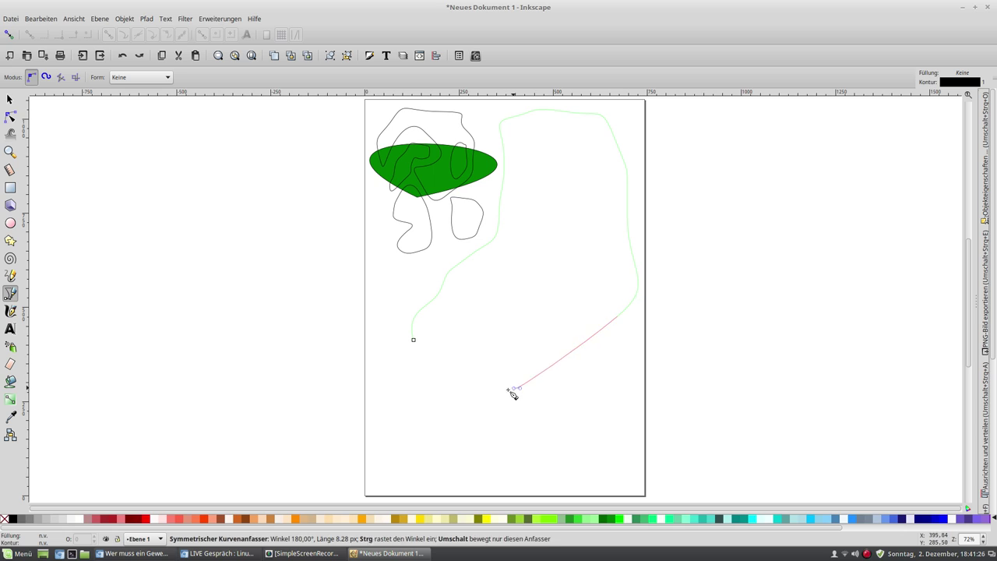
mouse_move(430, 398)
left_mouse_down()
mouse_move(404, 371)
mouse_move(412, 312)
left_mouse_up()
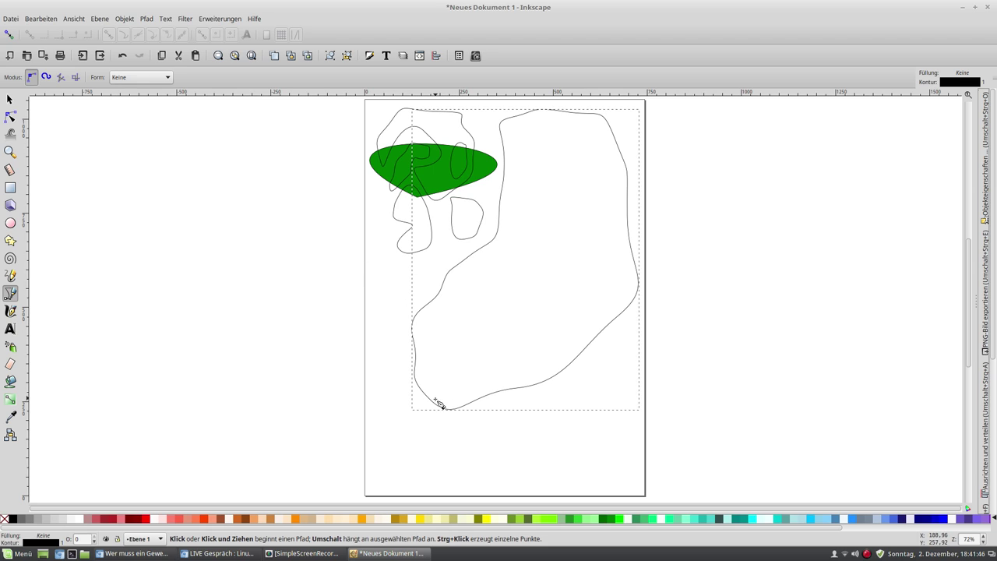
left_click(9, 99)
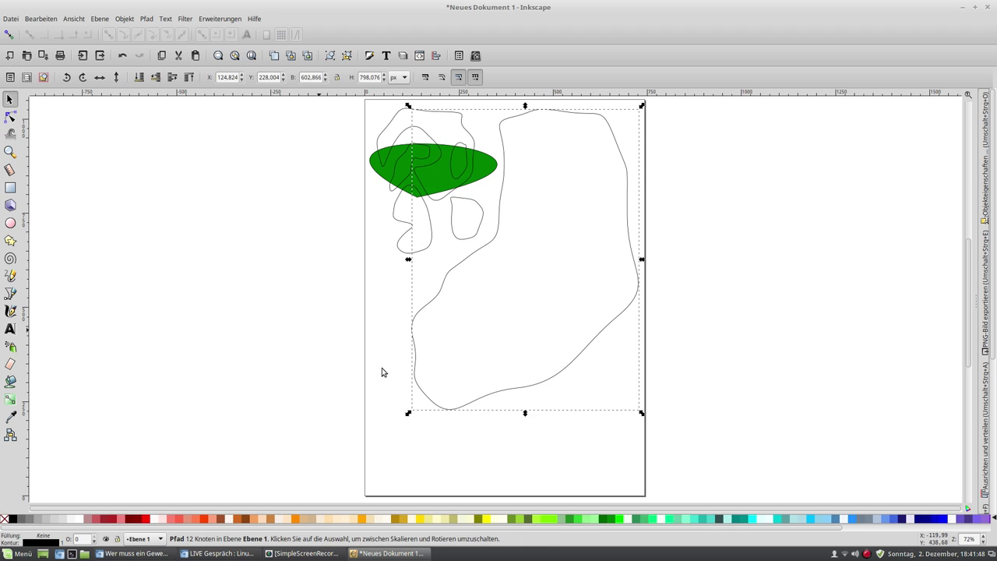
Step: Rubber-band select all seven paths and delete them
left_click_drag(706, 442, 305, 95)
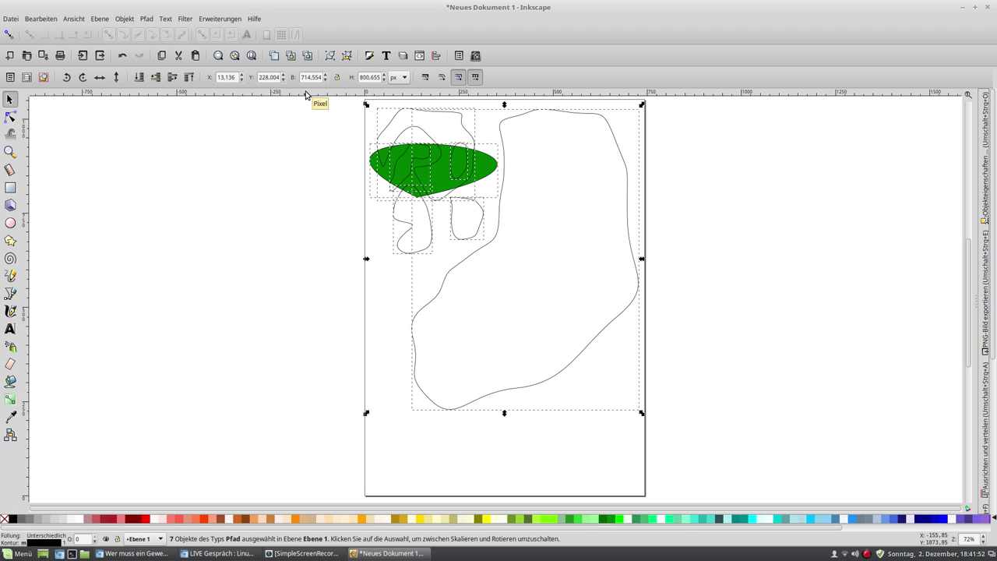
key("Delete")
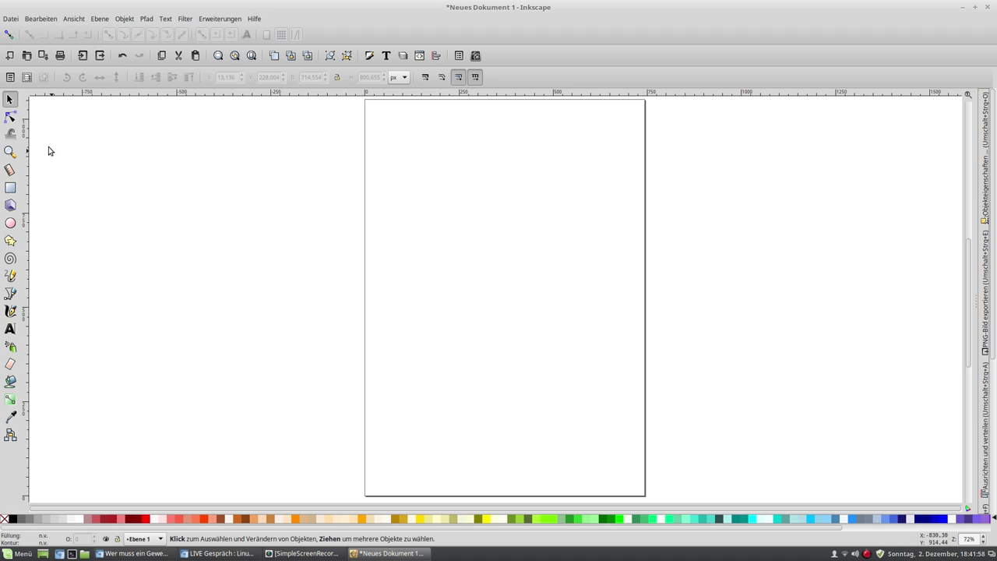
Step: Draw a green circle about 223 × 223 px in the upper page
left_click(11, 222)
left_click_drag(429, 208, 558, 312)
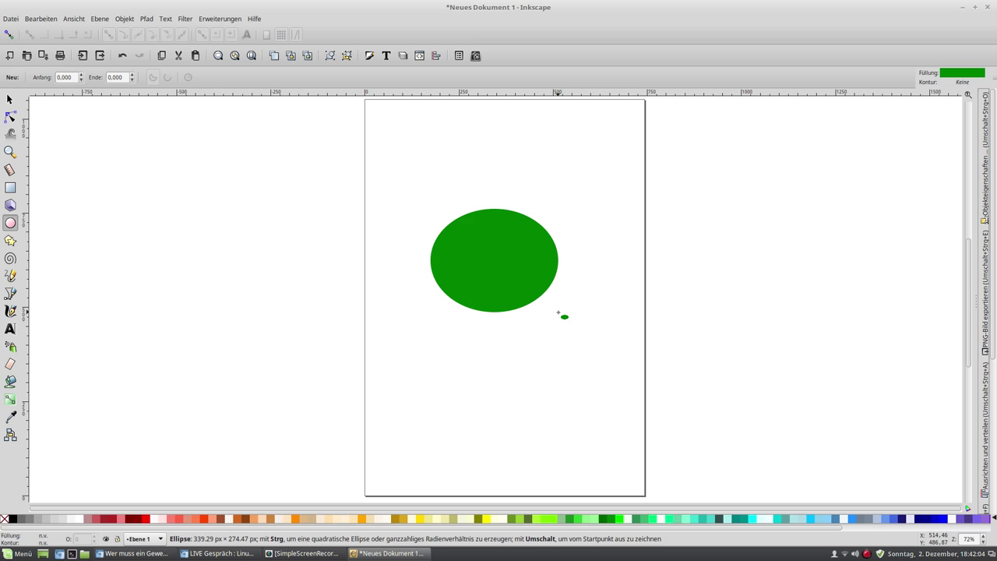
mouse_move(558, 313)
left_mouse_down()
mouse_move(493, 260)
mouse_move(536, 304)
mouse_move(510, 279)
mouse_move(523, 293)
left_mouse_up()
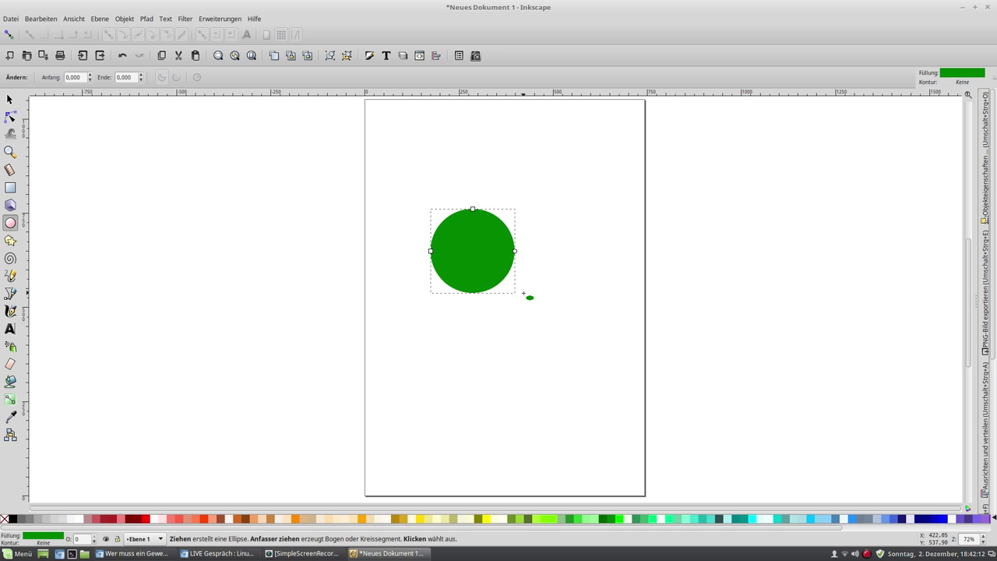
Step: Convert the circle into a 4-node path with Pfad > Objekt in Pfad umwandeln
left_click(11, 100)
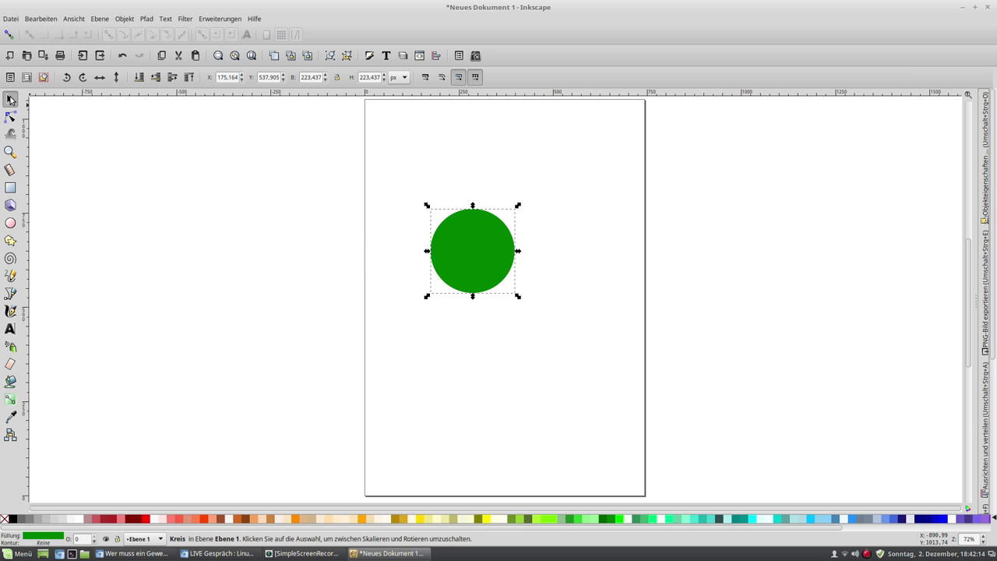
left_click(147, 19)
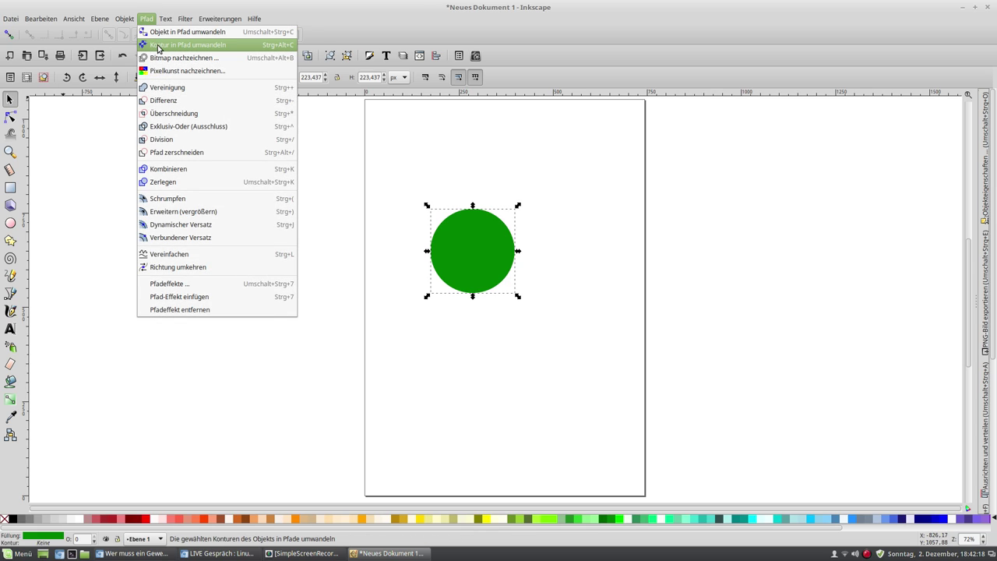
left_click(178, 34)
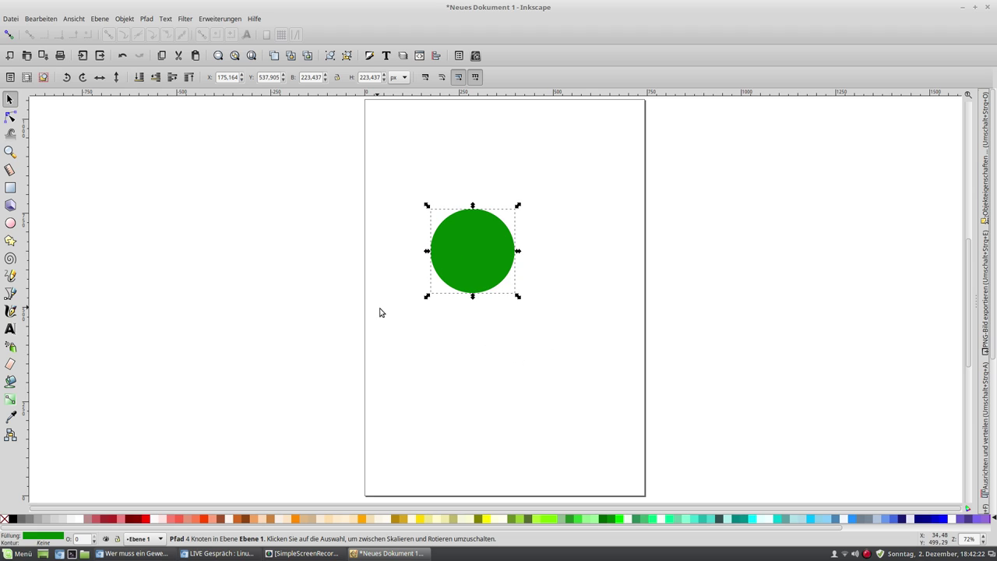
left_click(10, 117)
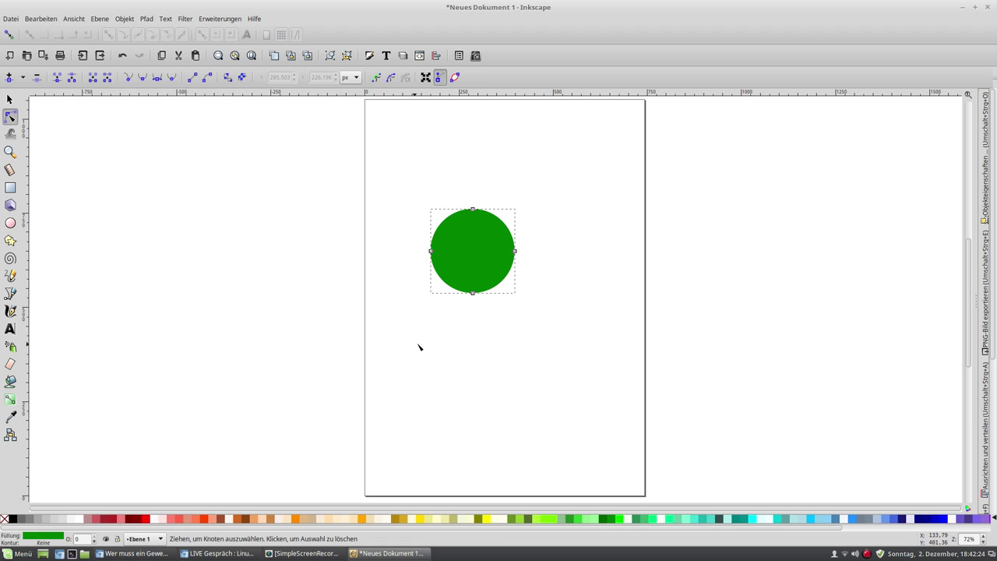
Step: Drag the green circle's nodes into a tall, lopsided teardrop leaning right and tapering to a bottom point
left_click_drag(472, 294, 476, 231)
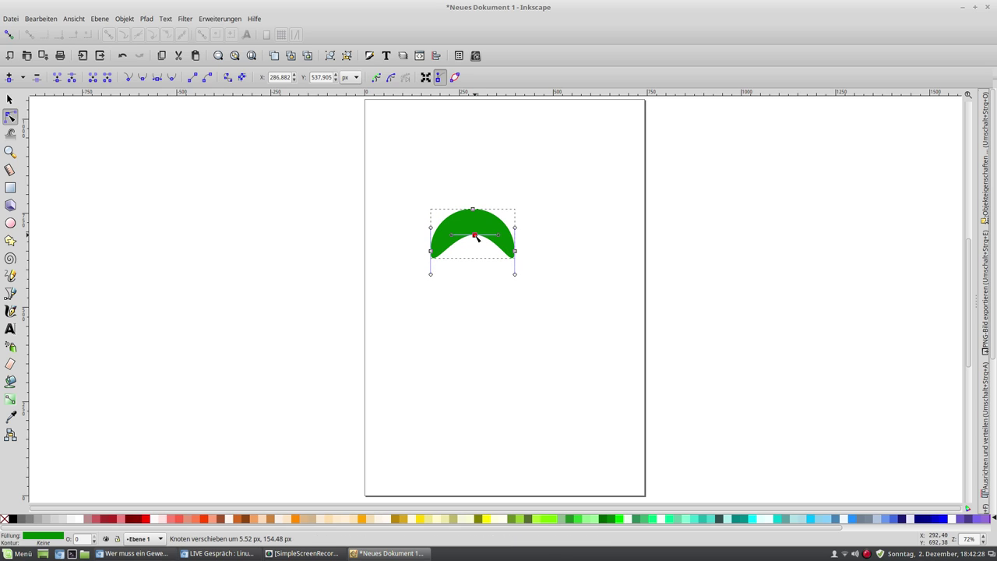
left_click_drag(476, 231, 474, 229)
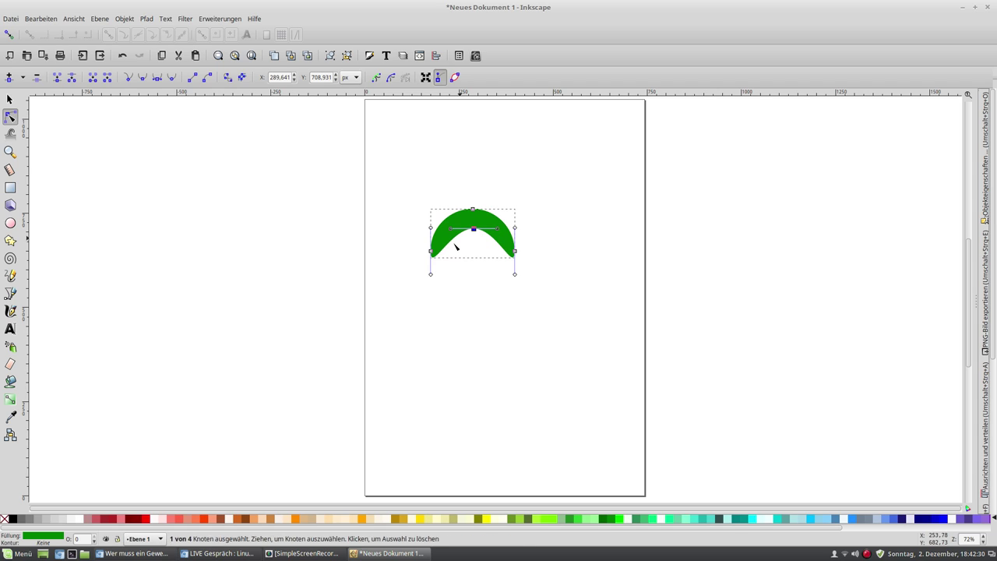
left_click_drag(431, 253, 392, 286)
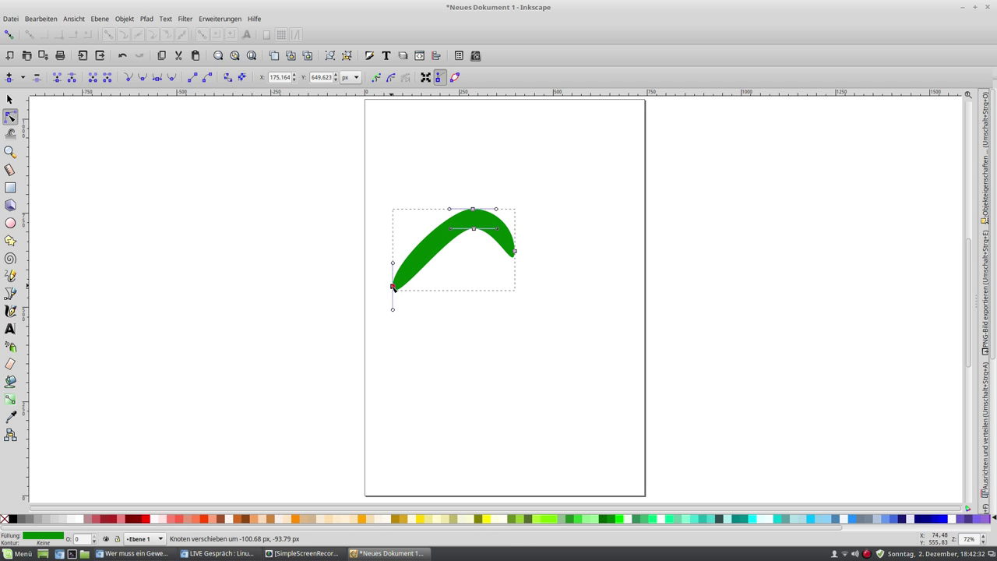
left_click_drag(515, 252, 608, 232)
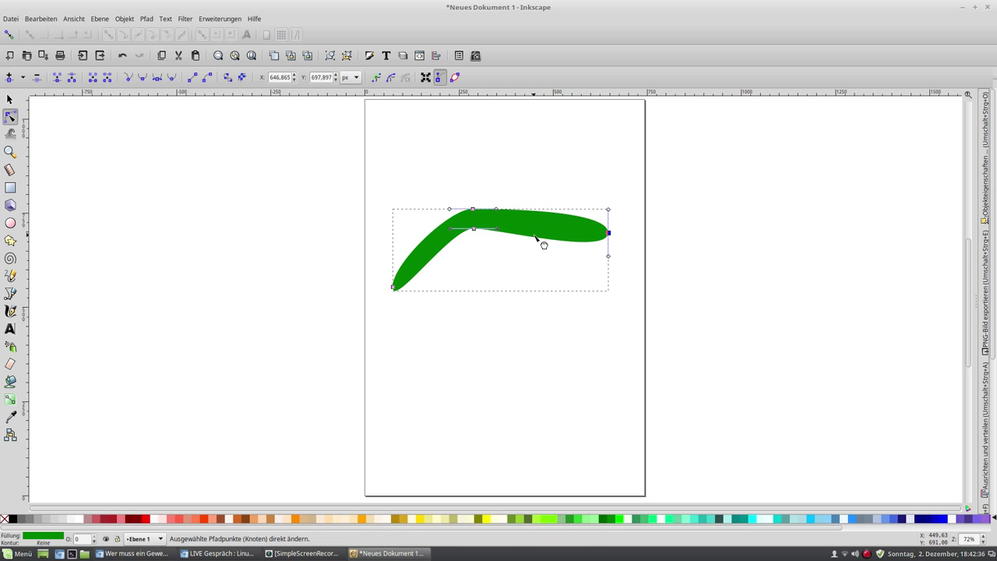
mouse_move(549, 245)
left_mouse_down()
mouse_move(561, 298)
mouse_move(574, 249)
mouse_move(536, 239)
left_mouse_up()
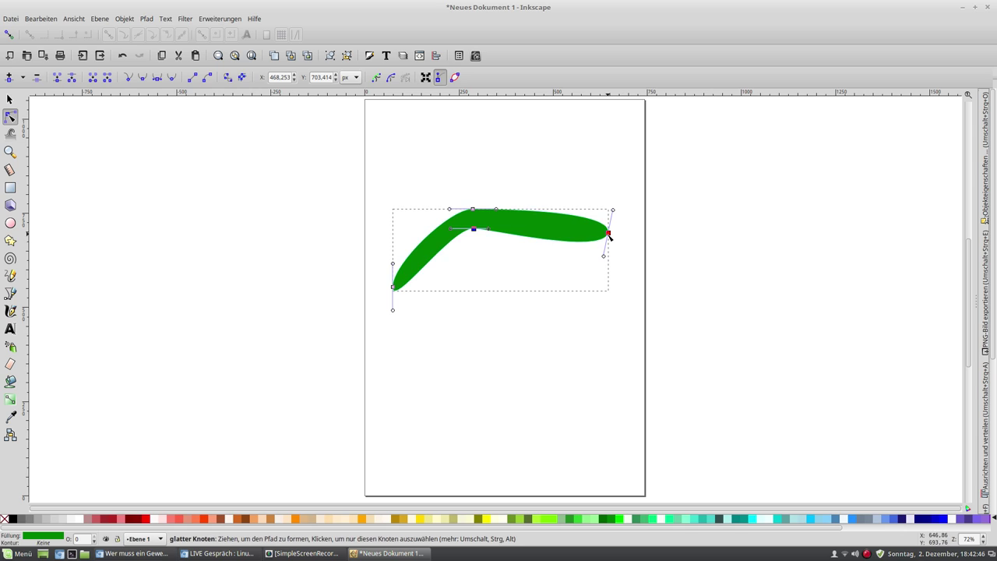
left_click_drag(609, 235, 499, 227)
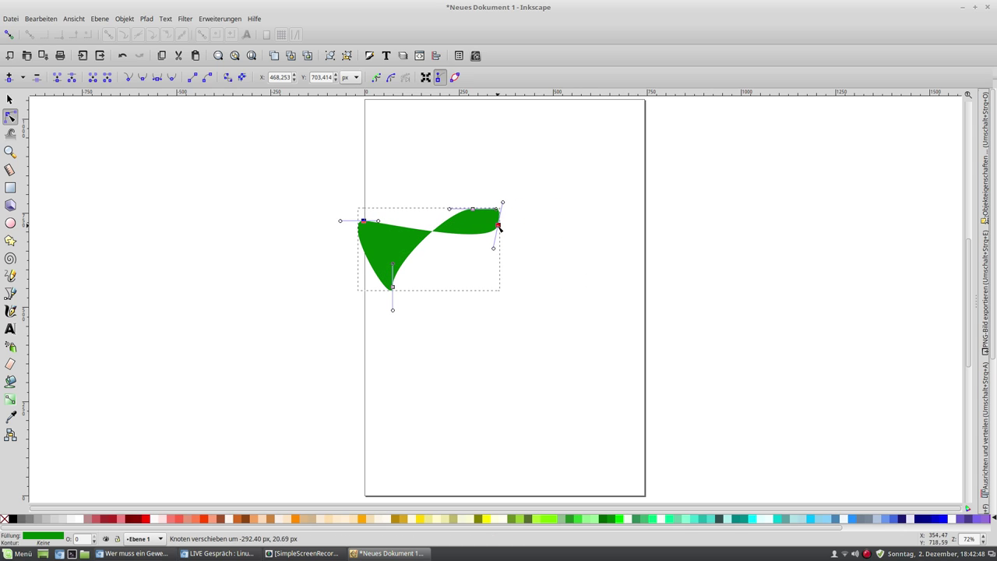
mouse_move(362, 220)
left_mouse_down()
mouse_move(426, 261)
mouse_move(355, 227)
mouse_move(490, 307)
mouse_move(576, 331)
mouse_move(436, 423)
left_mouse_up()
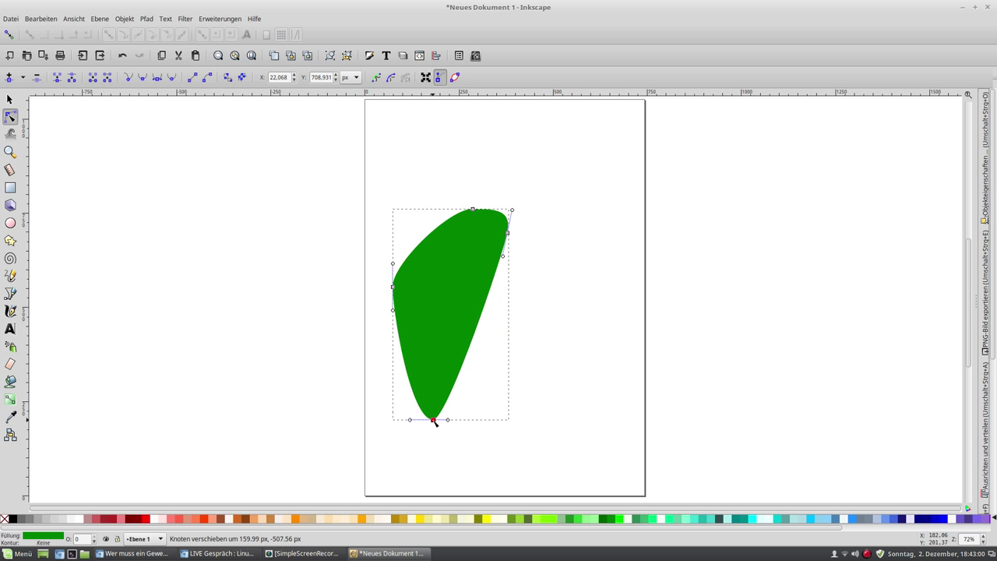
Step: Raise the top and right points and round out the sides into a bean-like green blob
mouse_move(473, 209)
left_mouse_down()
mouse_move(421, 178)
mouse_move(445, 178)
mouse_move(443, 170)
left_mouse_up()
mouse_move(508, 234)
left_mouse_down()
mouse_move(524, 205)
mouse_move(509, 182)
left_mouse_up()
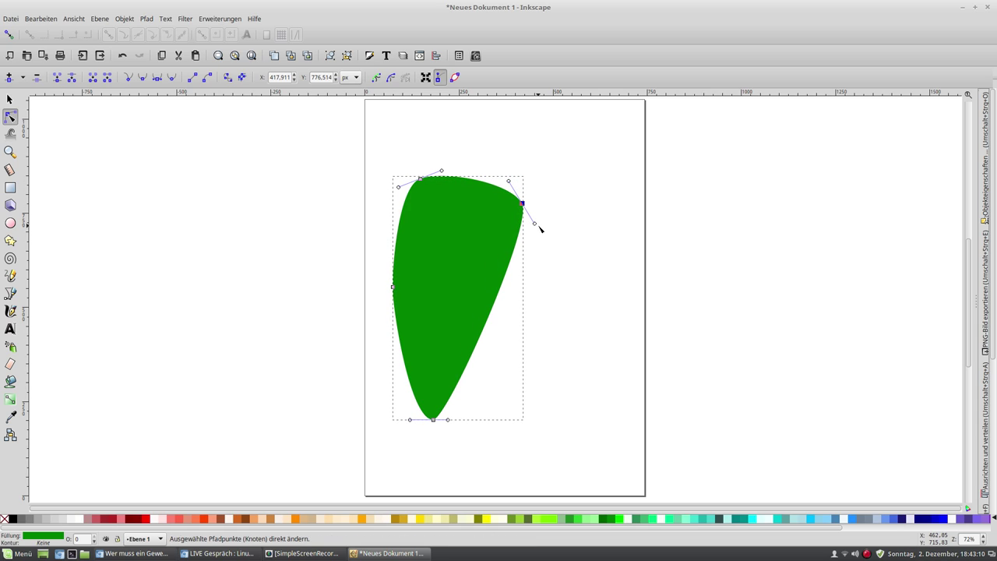
mouse_move(533, 226)
left_mouse_down()
mouse_move(561, 252)
mouse_move(546, 241)
left_mouse_up()
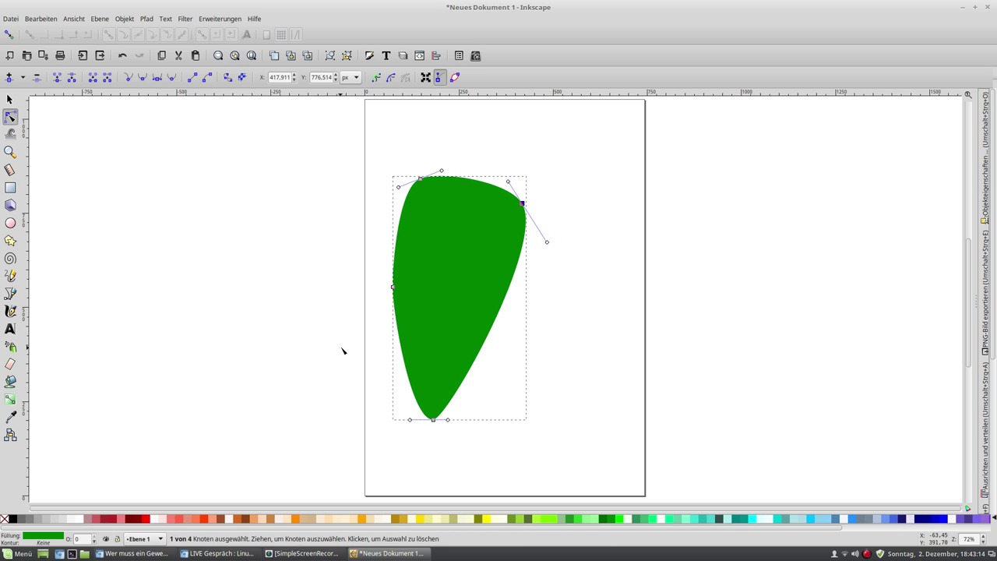
left_click(392, 287)
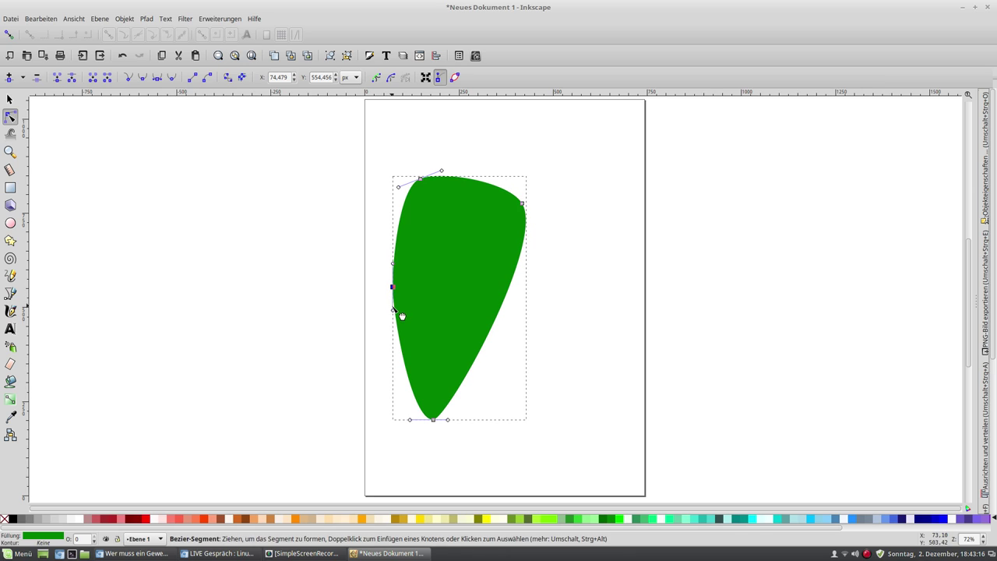
left_click_drag(394, 312, 390, 332)
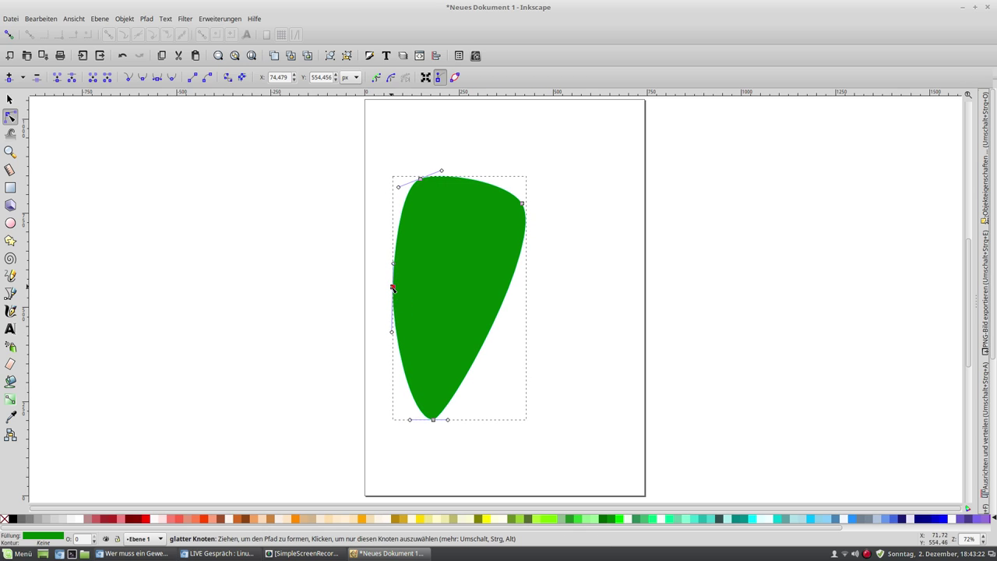
left_click_drag(393, 264, 396, 238)
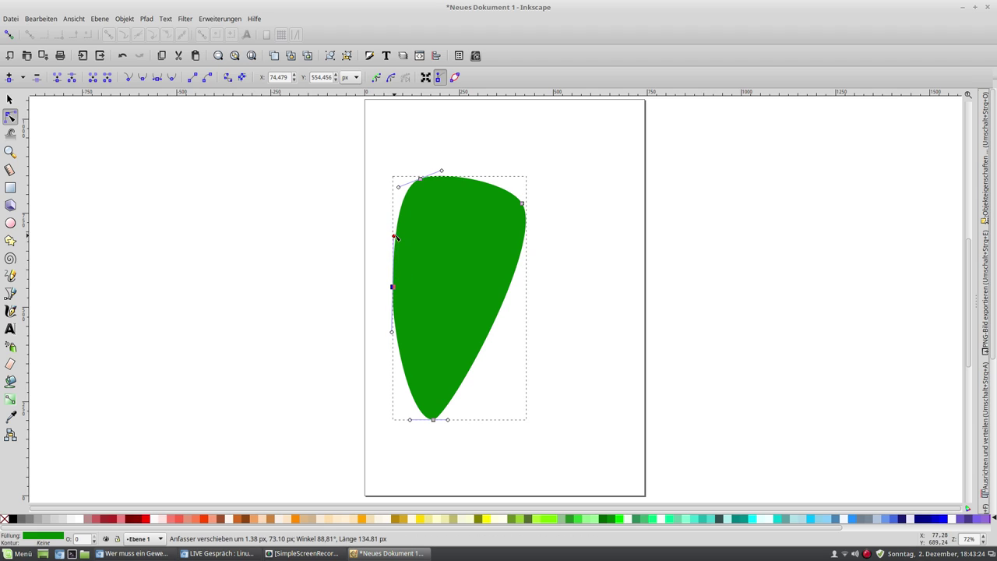
mouse_move(441, 170)
left_mouse_down()
mouse_move(456, 167)
mouse_move(445, 168)
left_mouse_up()
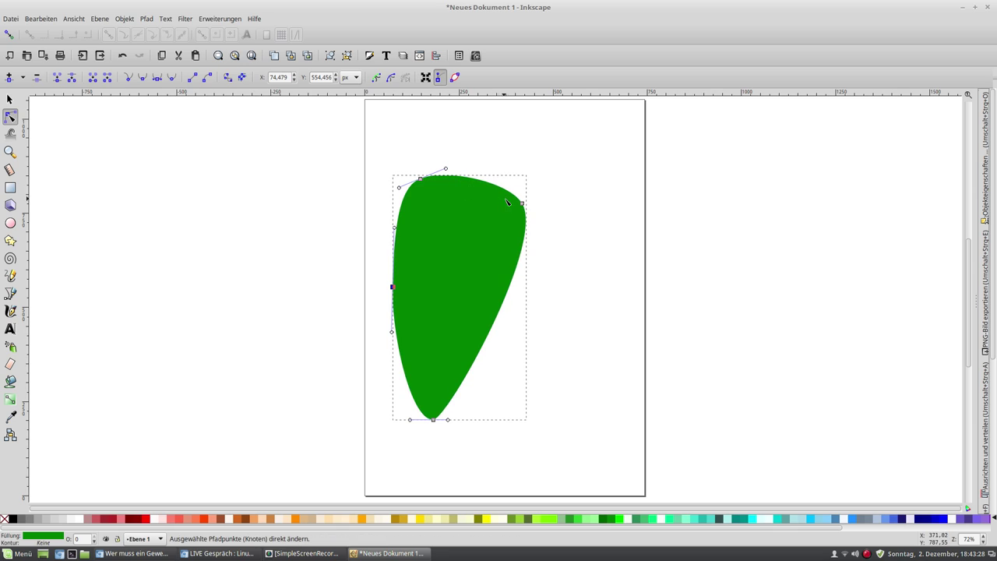
mouse_move(522, 203)
left_mouse_down()
mouse_move(547, 244)
mouse_move(536, 229)
left_mouse_up()
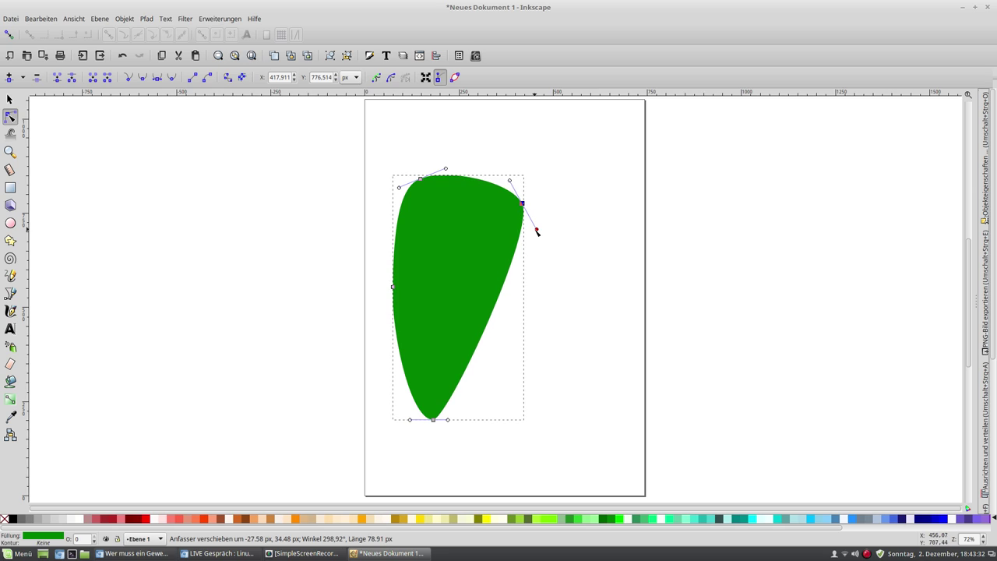
left_click_drag(447, 419, 523, 422)
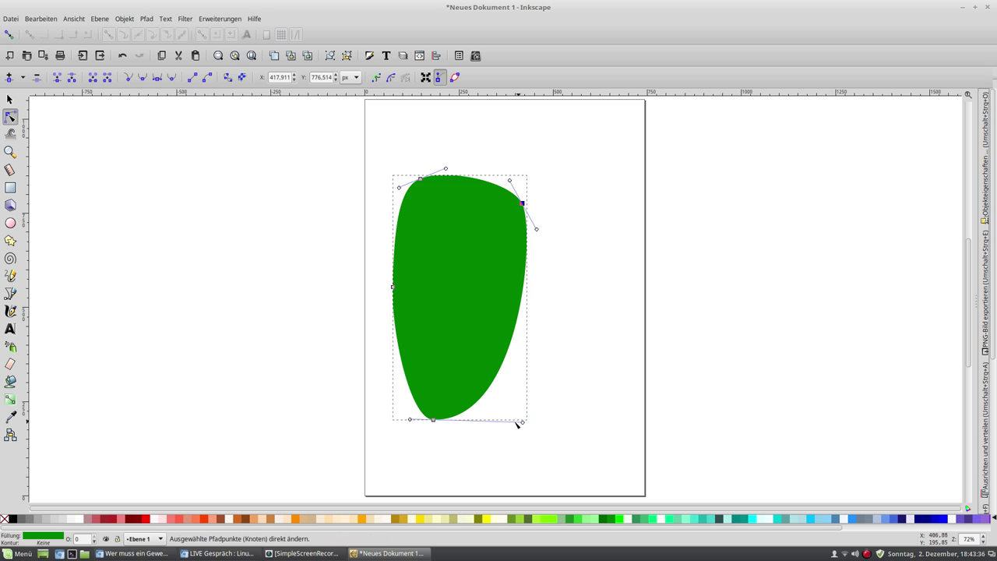
left_click_drag(409, 418, 373, 418)
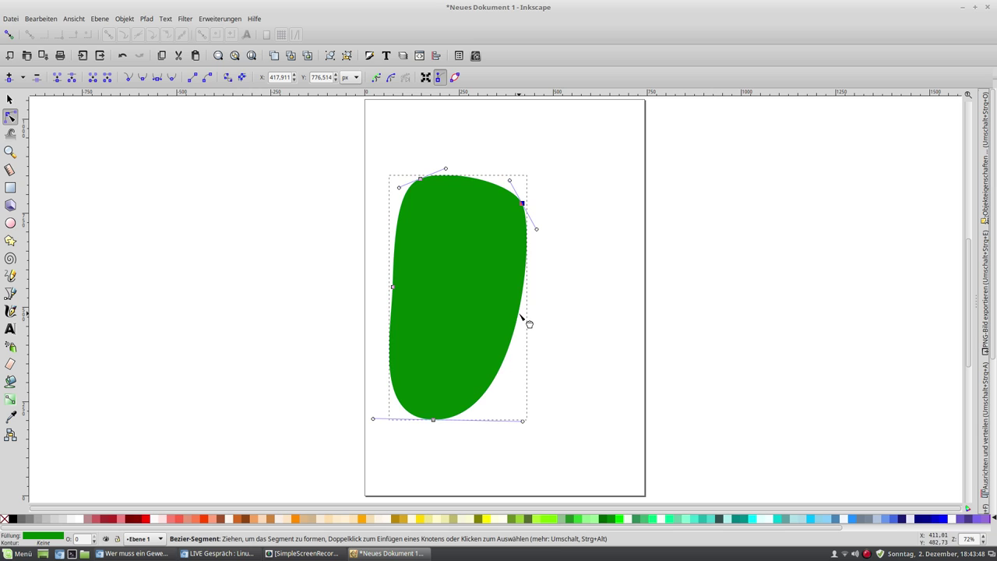
Step: Pull the right side inward into a crescent and extend a short pointed tip at upper right
mouse_move(519, 316)
left_mouse_down()
mouse_move(380, 229)
mouse_move(304, 166)
mouse_move(378, 232)
mouse_move(387, 215)
left_mouse_up()
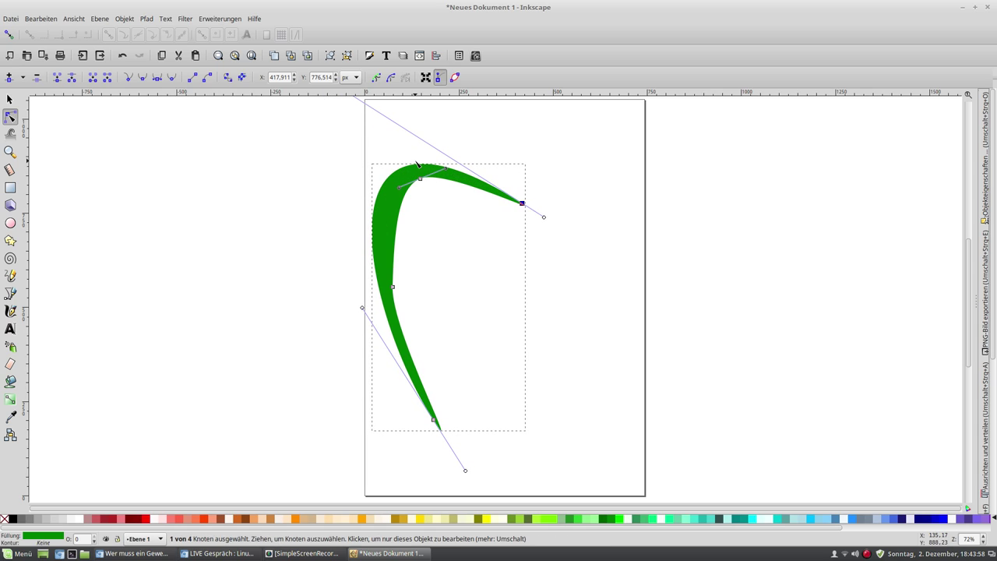
mouse_move(422, 173)
left_mouse_down()
mouse_move(425, 139)
mouse_move(465, 177)
left_mouse_up()
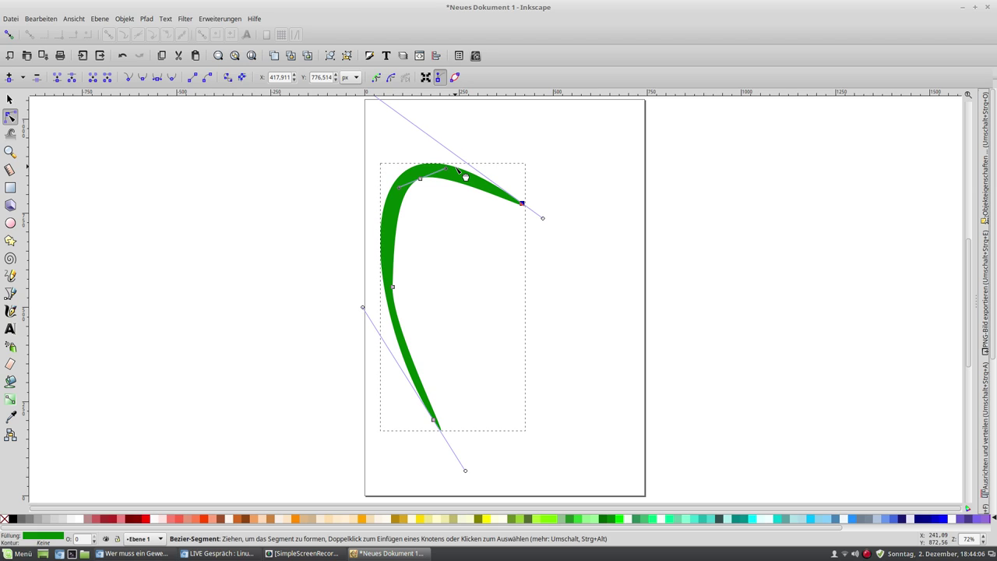
left_click_drag(404, 116, 405, 117)
scroll(392, 361, "up", 2)
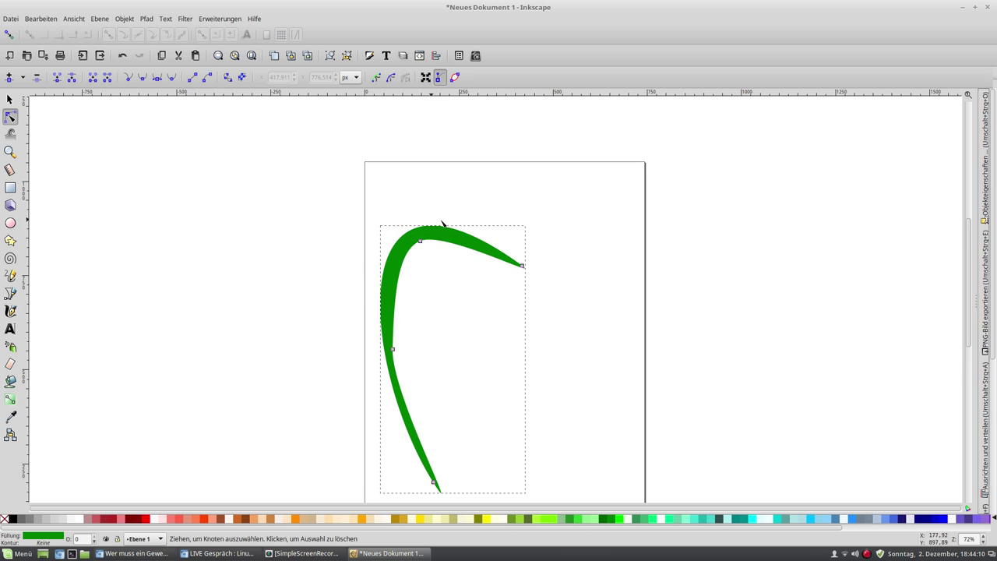
left_click(523, 266)
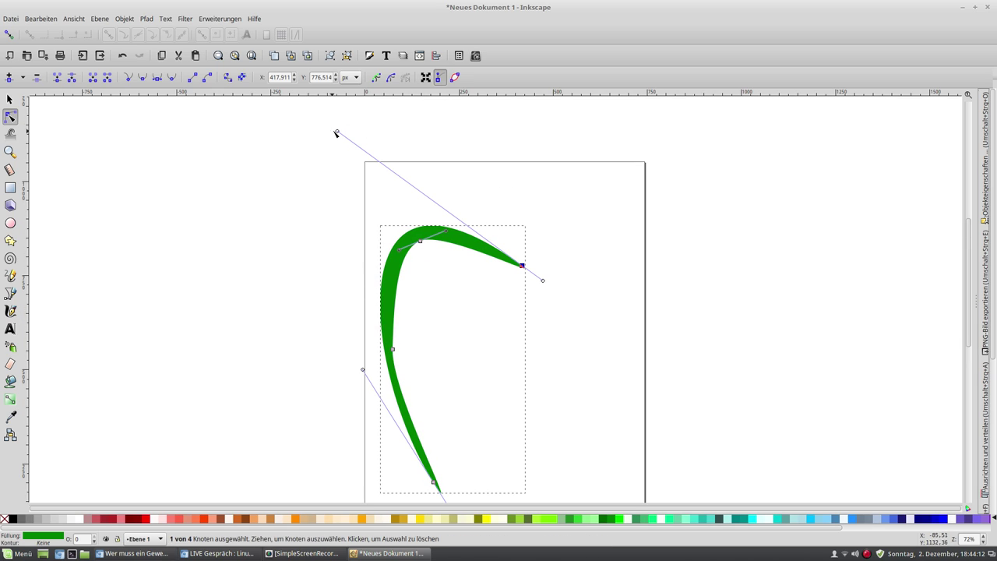
mouse_move(336, 132)
left_mouse_down()
mouse_move(506, 239)
mouse_move(311, 121)
left_mouse_up()
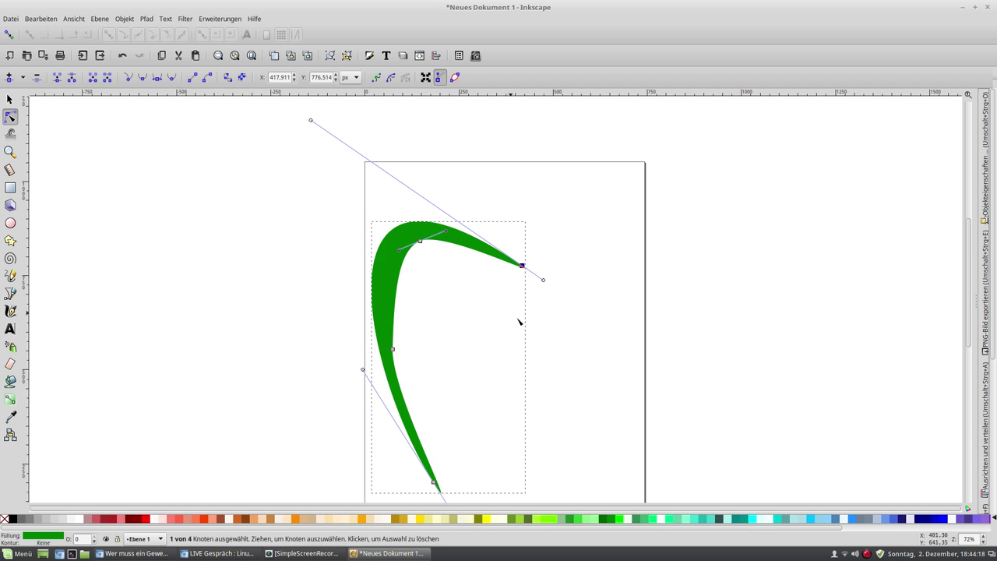
mouse_move(543, 280)
left_mouse_down()
mouse_move(597, 321)
mouse_move(592, 311)
left_mouse_up()
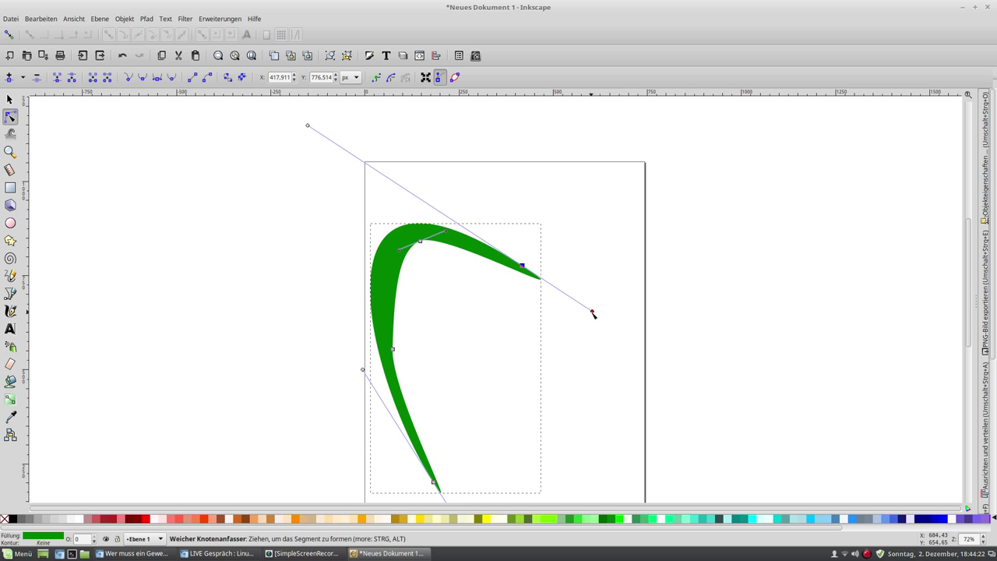
scroll(443, 389, "down", 3)
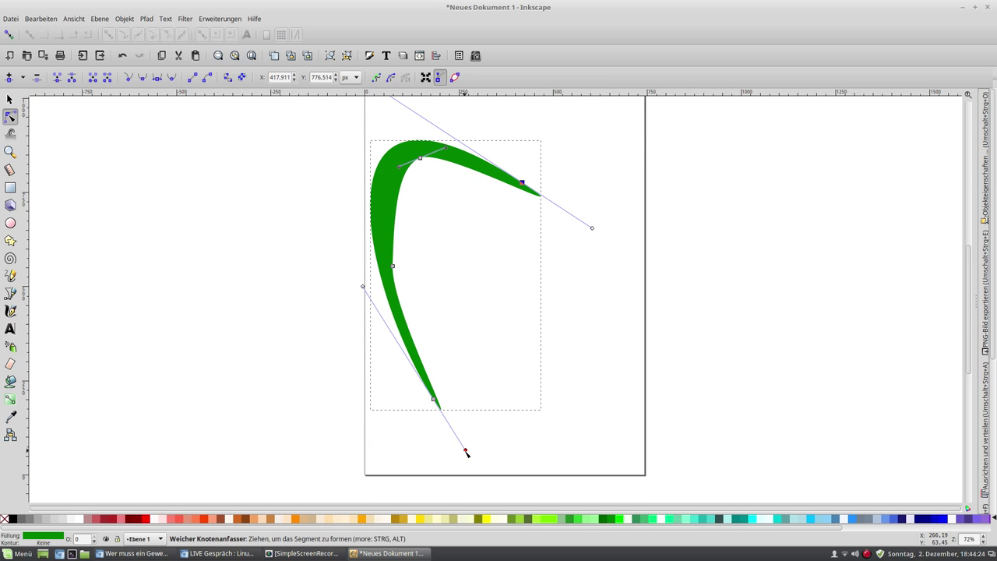
left_click(392, 266)
left_click_drag(394, 206, 415, 215)
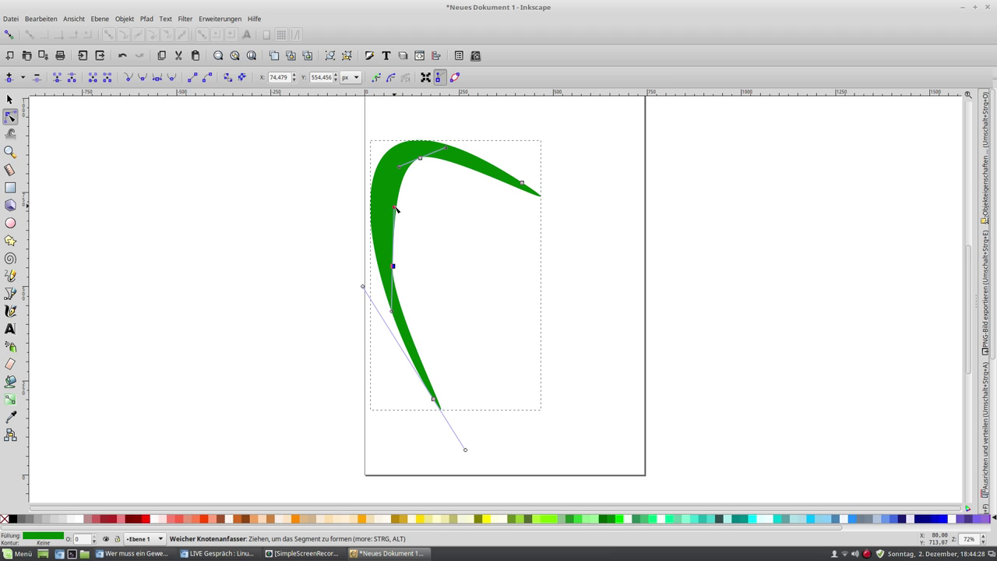
left_click_drag(393, 266, 480, 289)
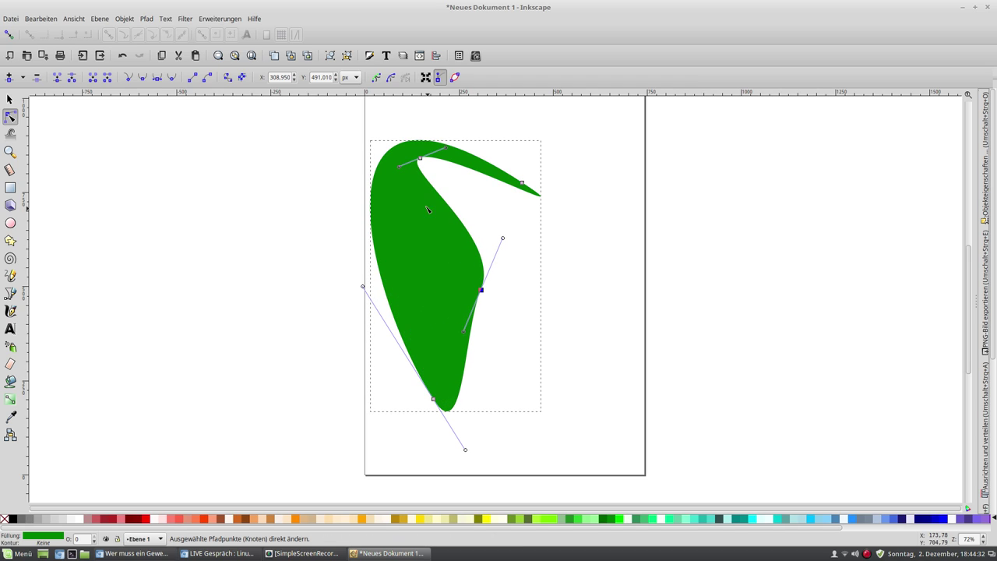
left_click_drag(425, 161, 479, 206)
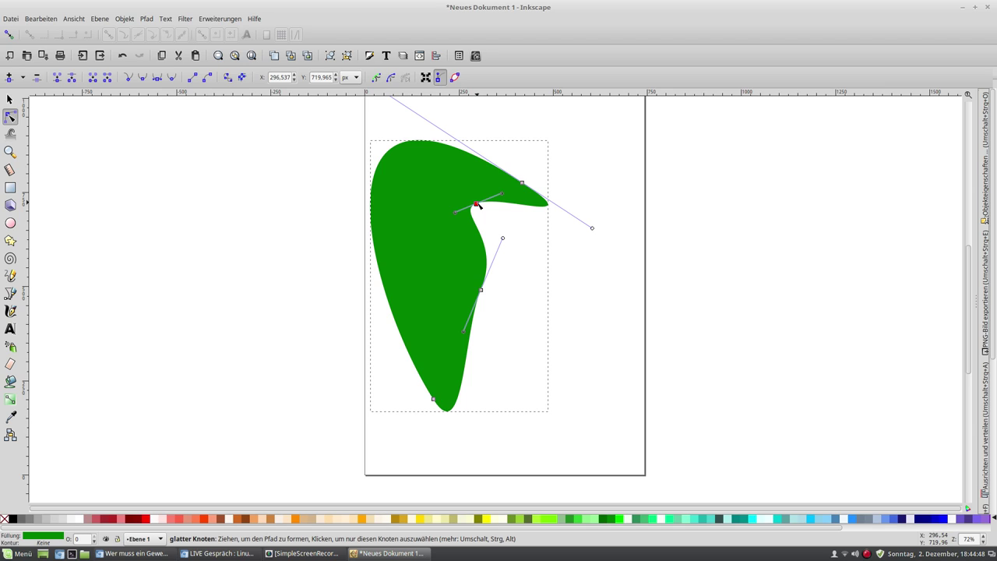
left_click(10, 98)
Step: Delete the green shape, leaving the page empty
key("Delete")
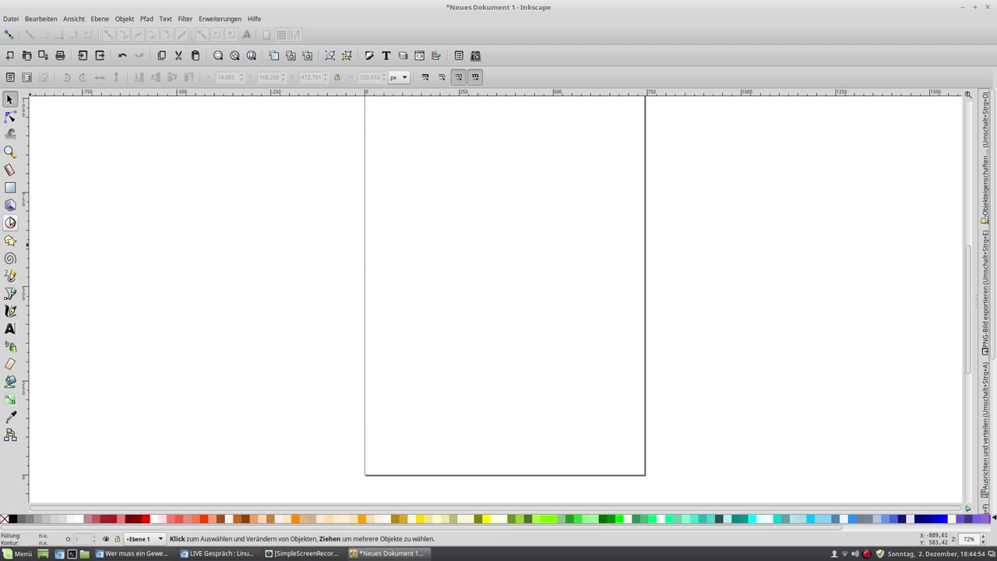
left_click(10, 187)
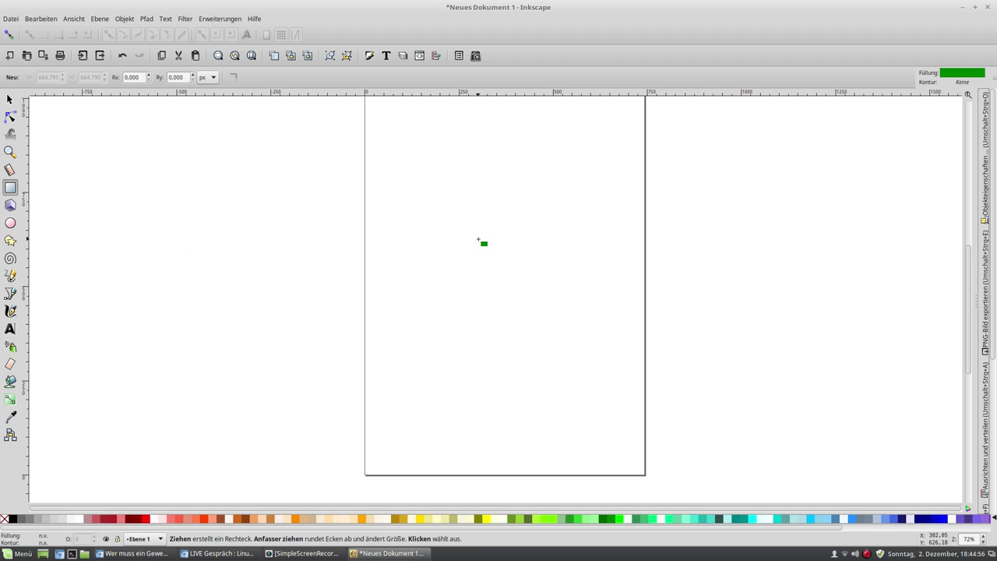
left_click(10, 276)
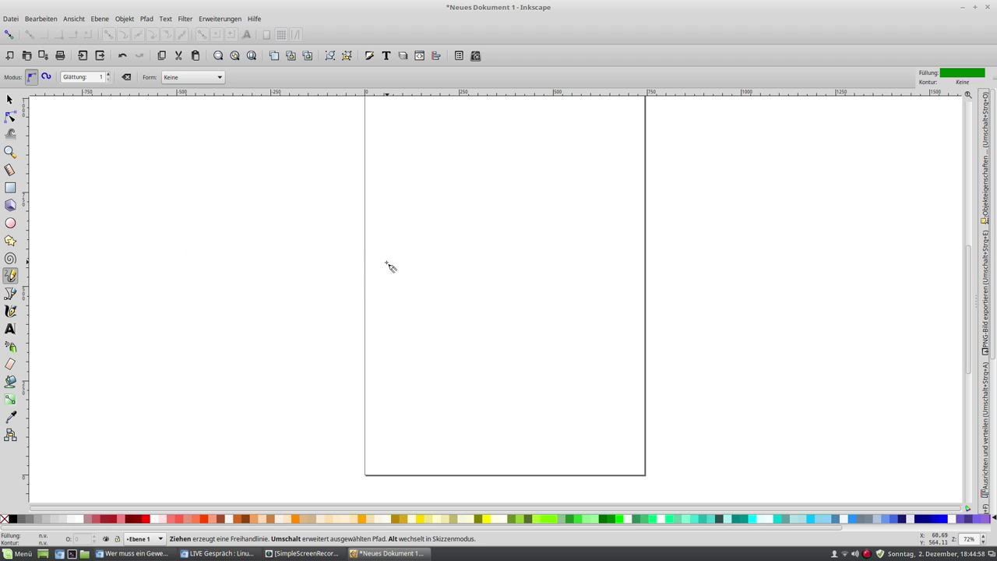
Step: Draw a straight horizontal freehand line about 630 px wide across the middle of the page
left_click(384, 264)
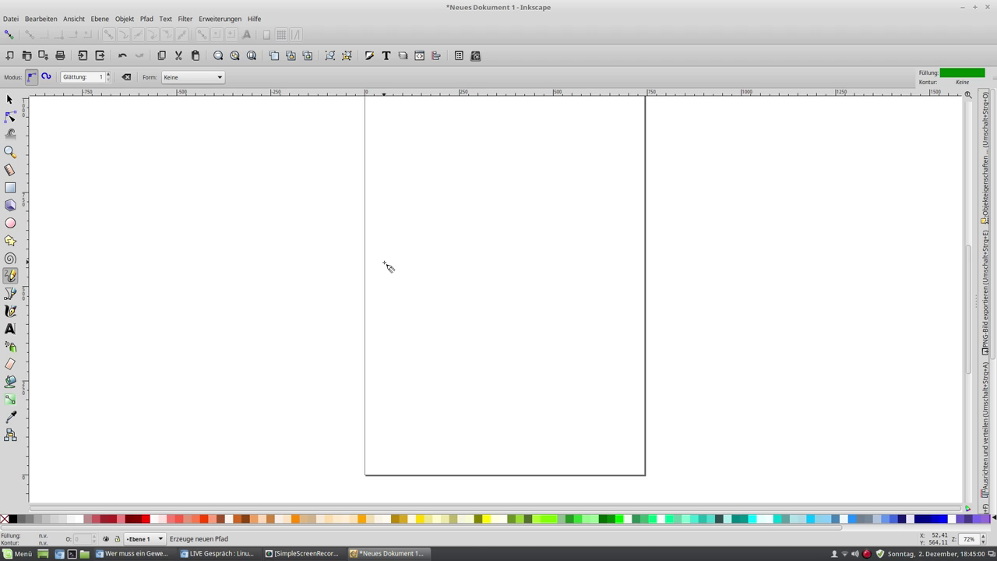
left_click_drag(429, 264, 622, 264)
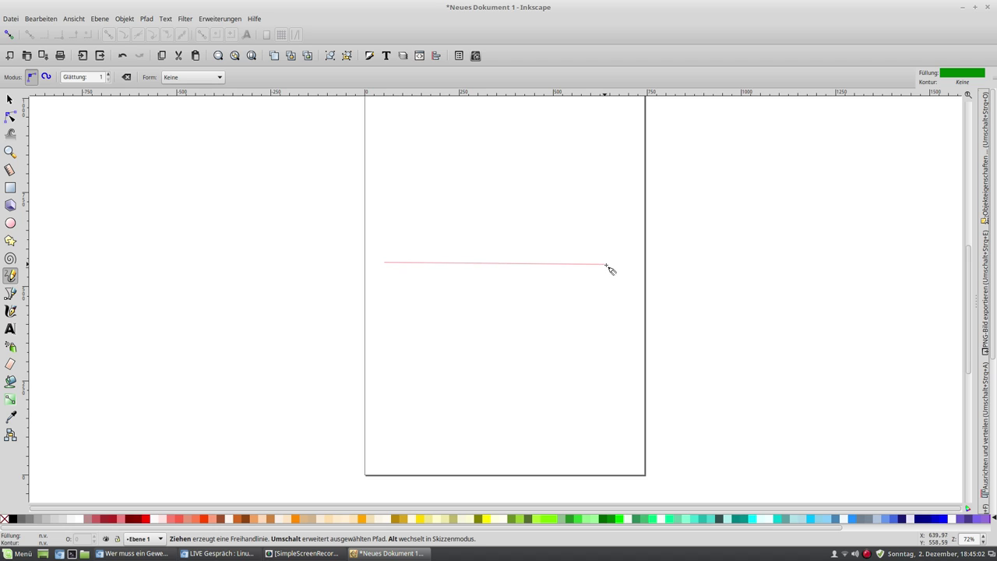
left_click_drag(608, 265, 622, 263)
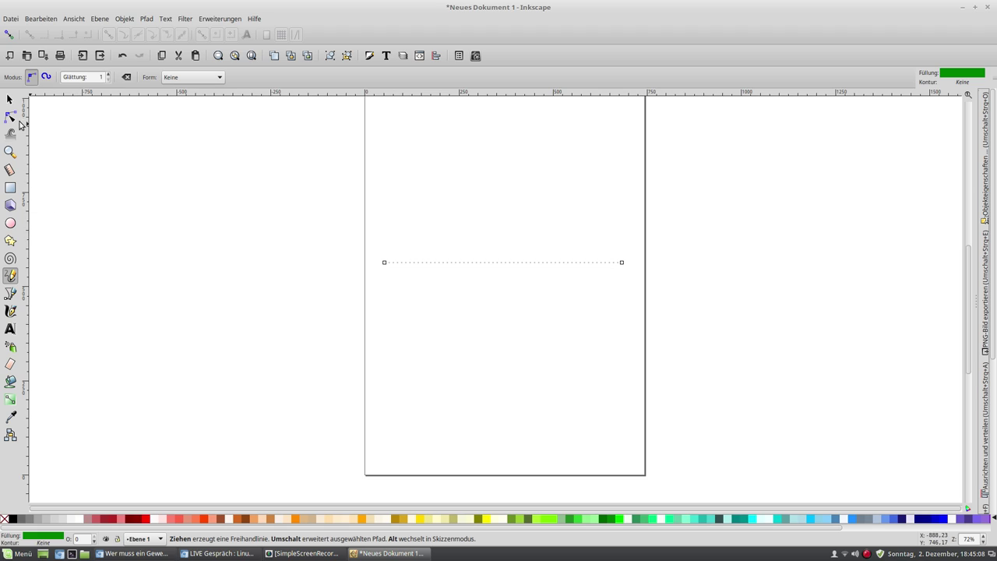
left_click(11, 99)
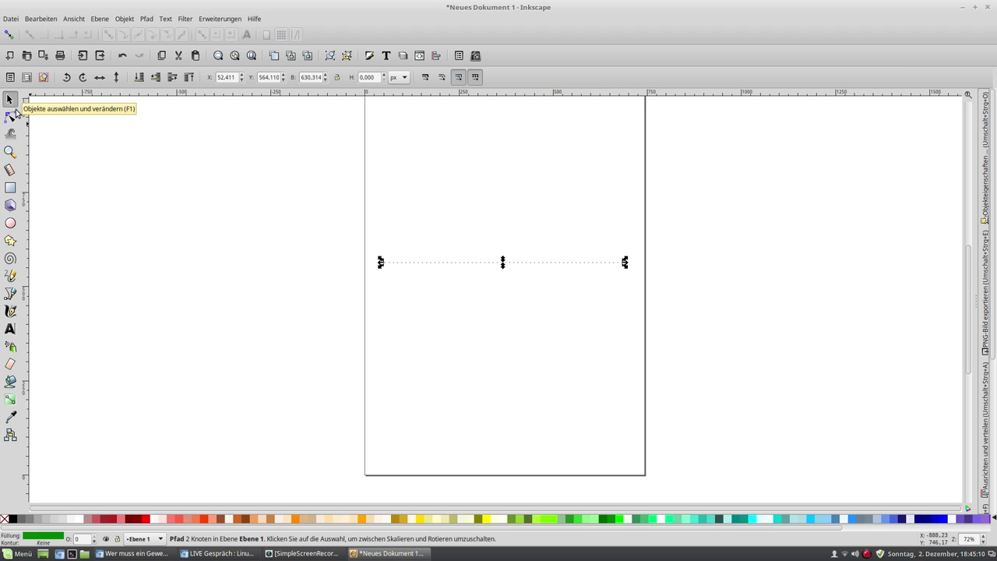
left_click(11, 116)
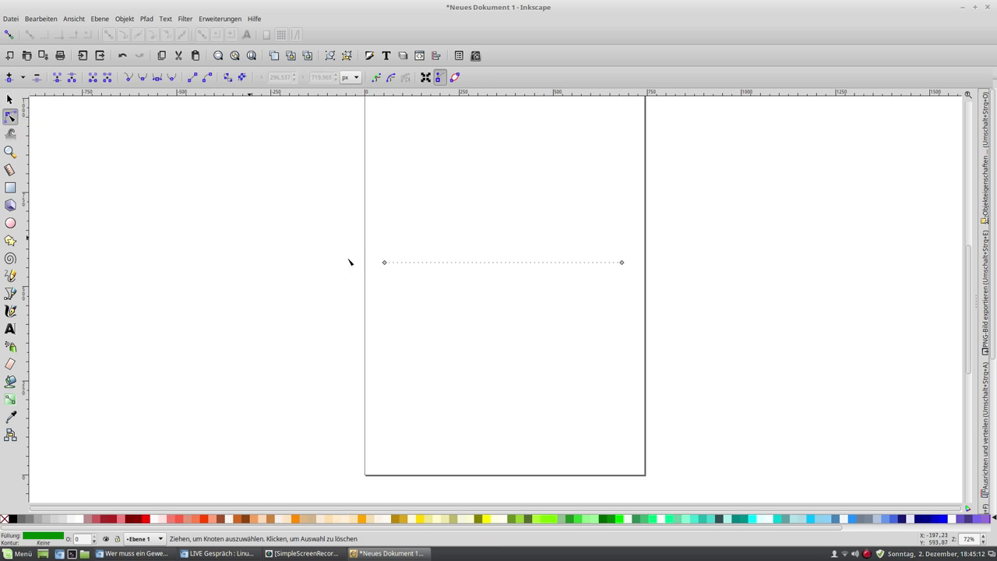
Step: Bend the line upward into an arch and remove its fill
left_click_drag(483, 263, 507, 196)
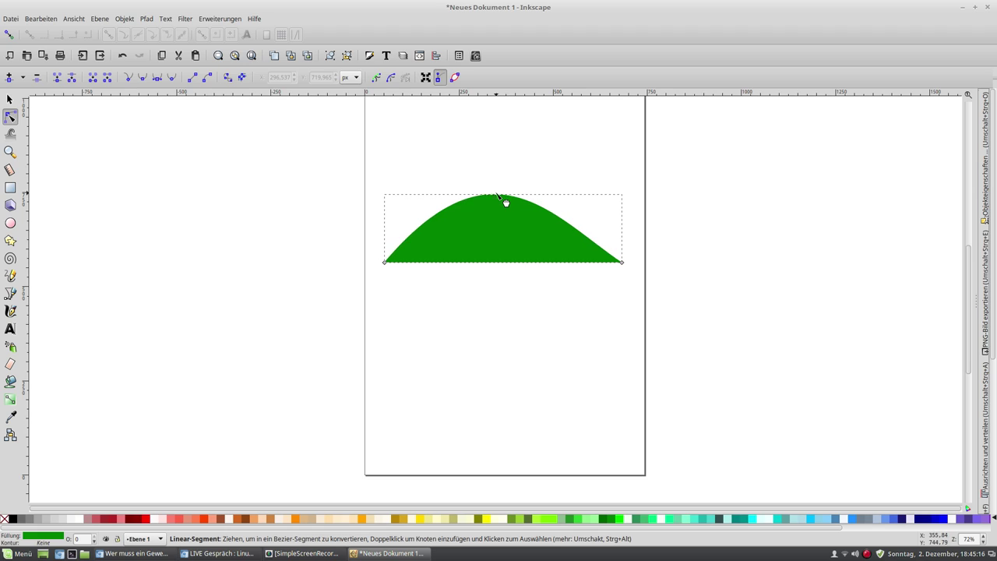
left_click_drag(506, 196, 502, 233)
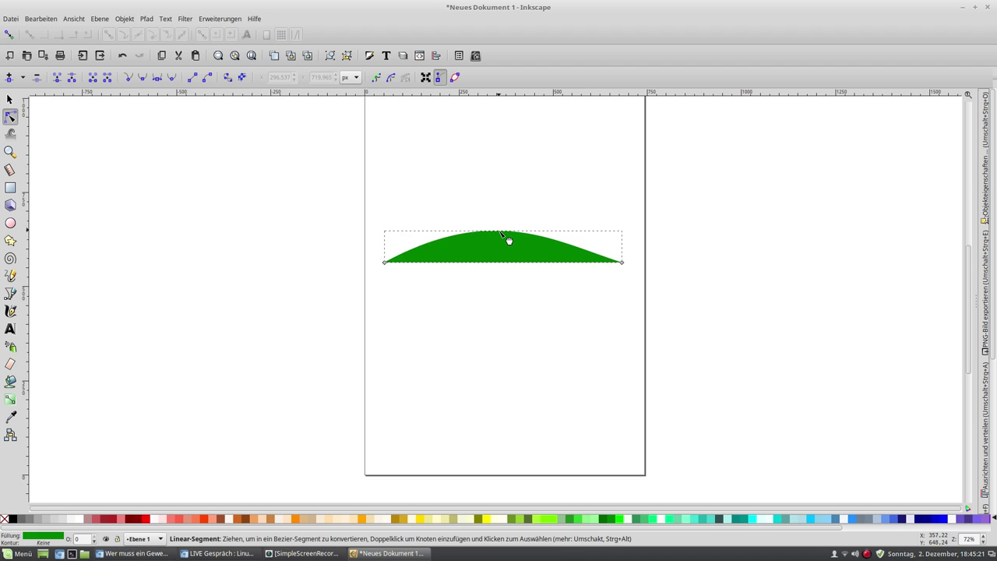
left_click(5, 518)
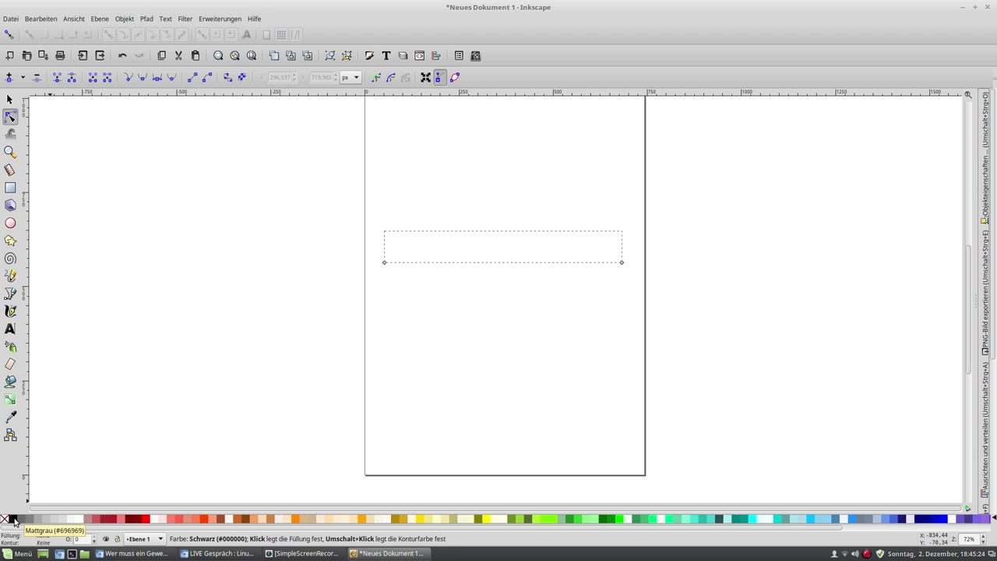
Step: Give the arch a thick black stroke and convert that stroke into a filled path
right_click(4, 519)
left_click(51, 466)
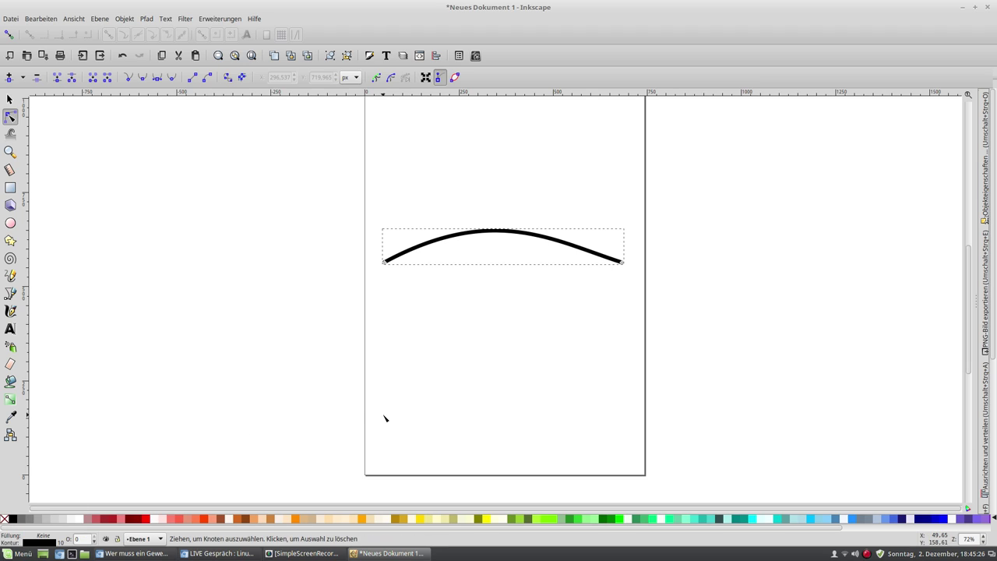
left_click(147, 19)
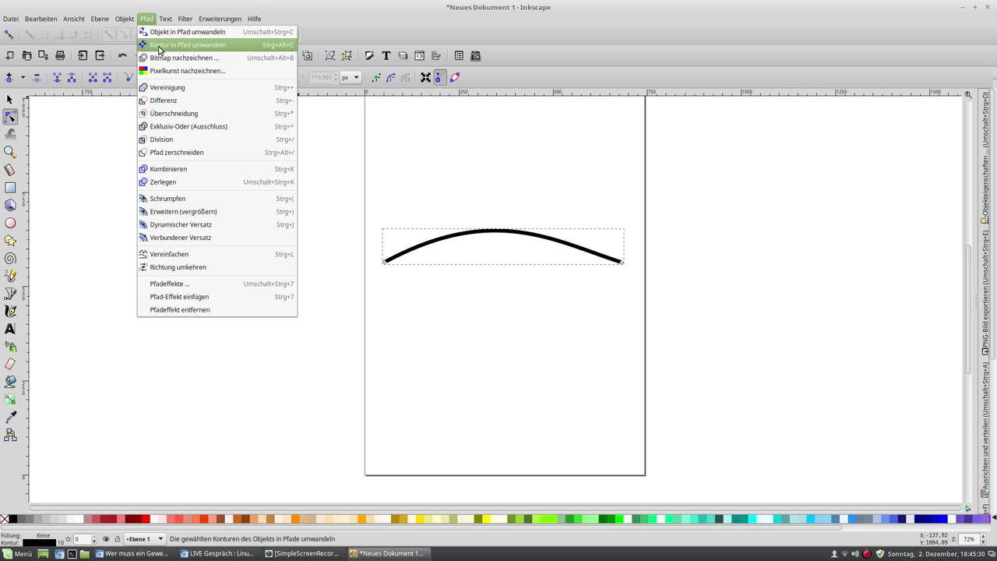
left_click(246, 45)
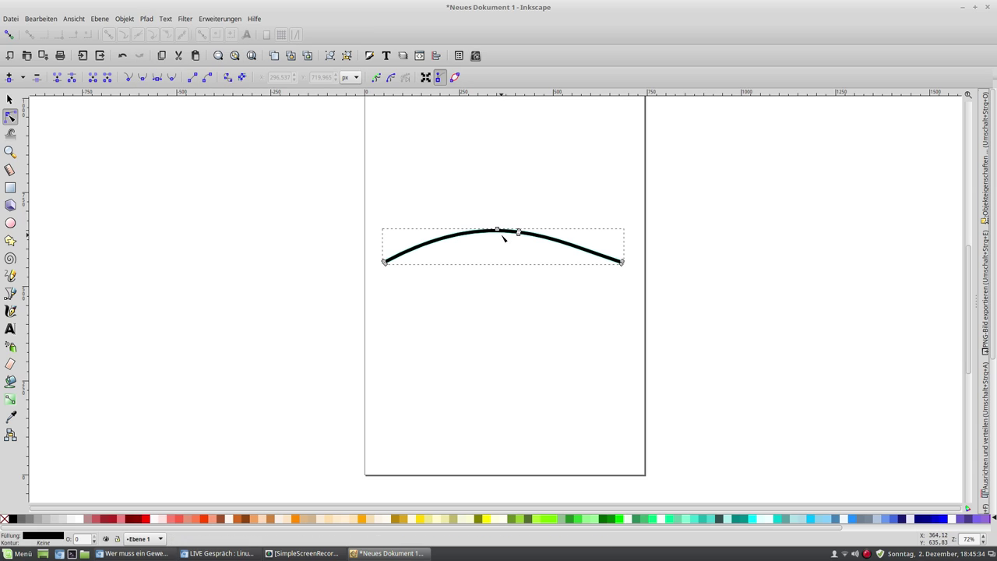
Step: Thicken the black arch and curve its right end outward, adding a smooth lower-right node
left_click_drag(498, 231, 499, 207)
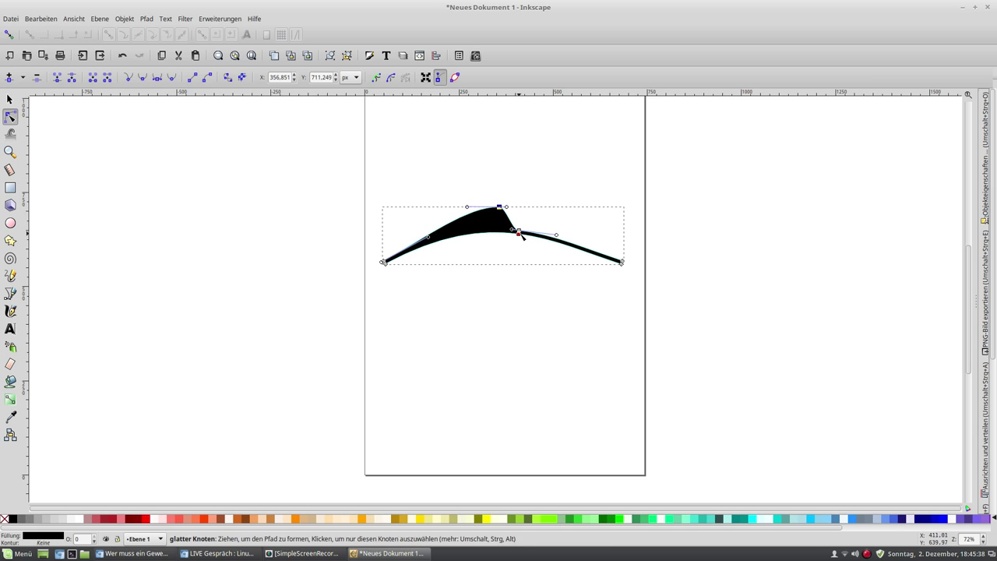
mouse_move(519, 230)
left_mouse_down()
mouse_move(538, 207)
mouse_move(532, 325)
left_mouse_up()
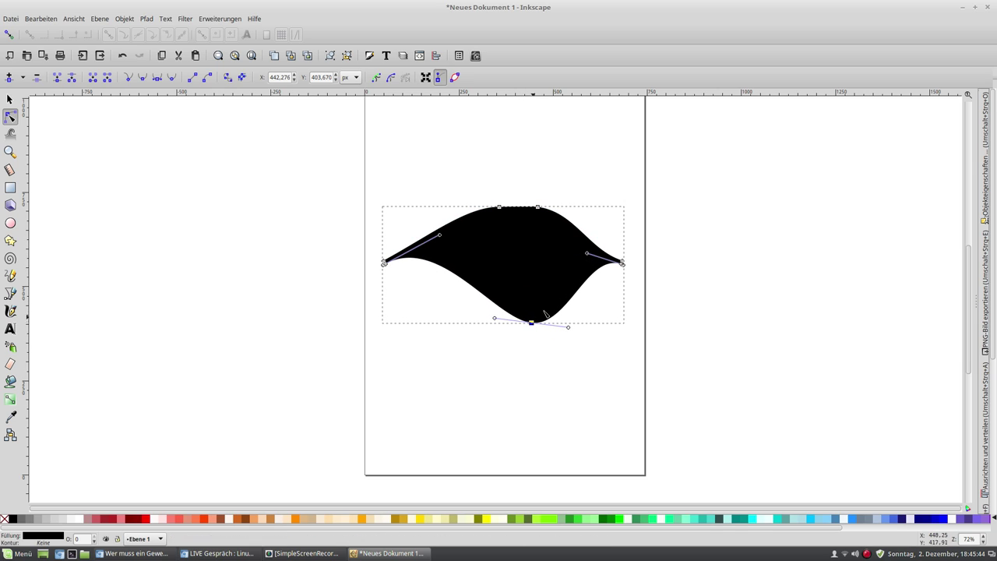
double_click(620, 273)
mouse_move(620, 273)
left_mouse_down()
mouse_move(613, 292)
mouse_move(640, 230)
left_mouse_up()
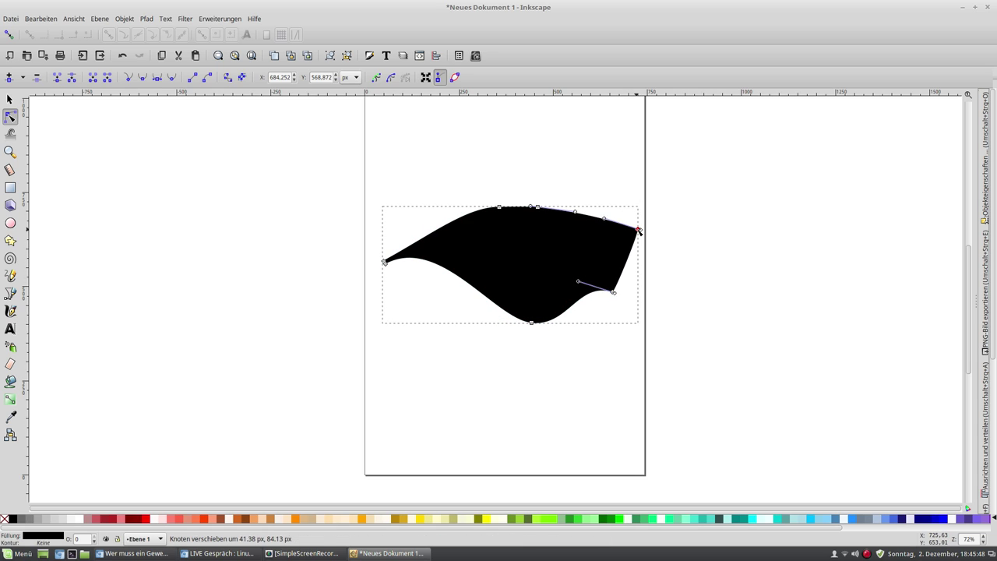
left_click_drag(615, 293, 639, 280)
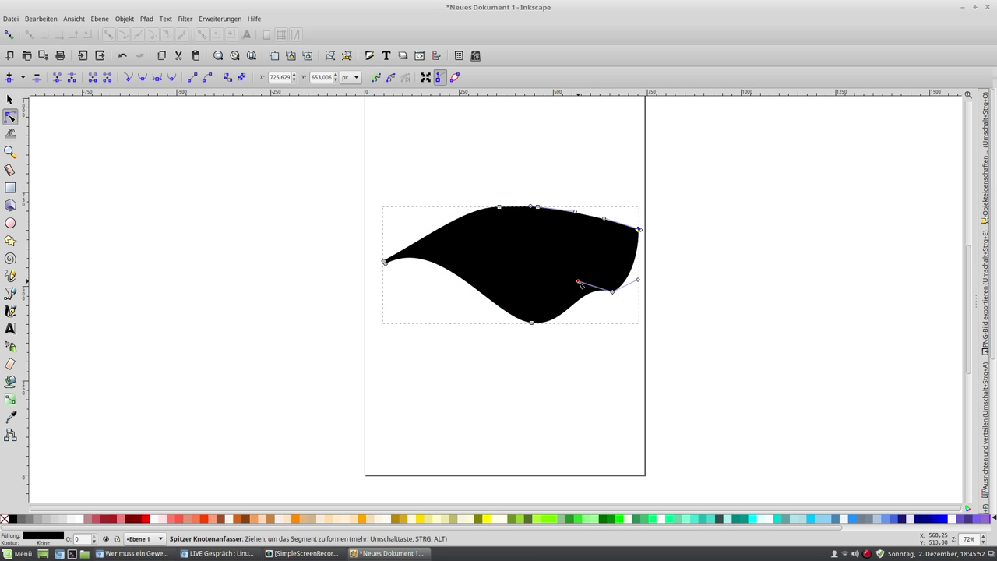
left_click_drag(578, 281, 586, 311)
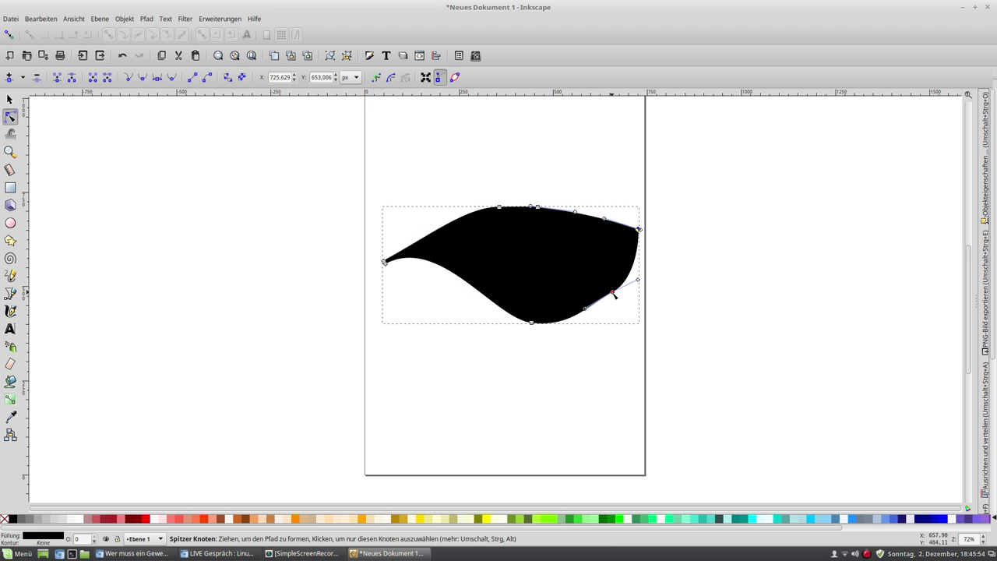
left_click(613, 293)
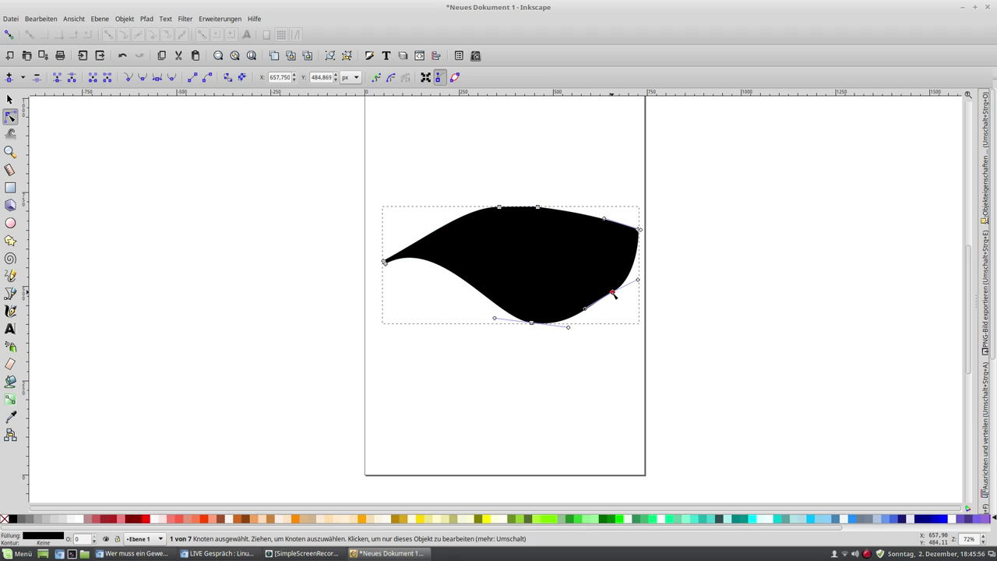
left_click(171, 78)
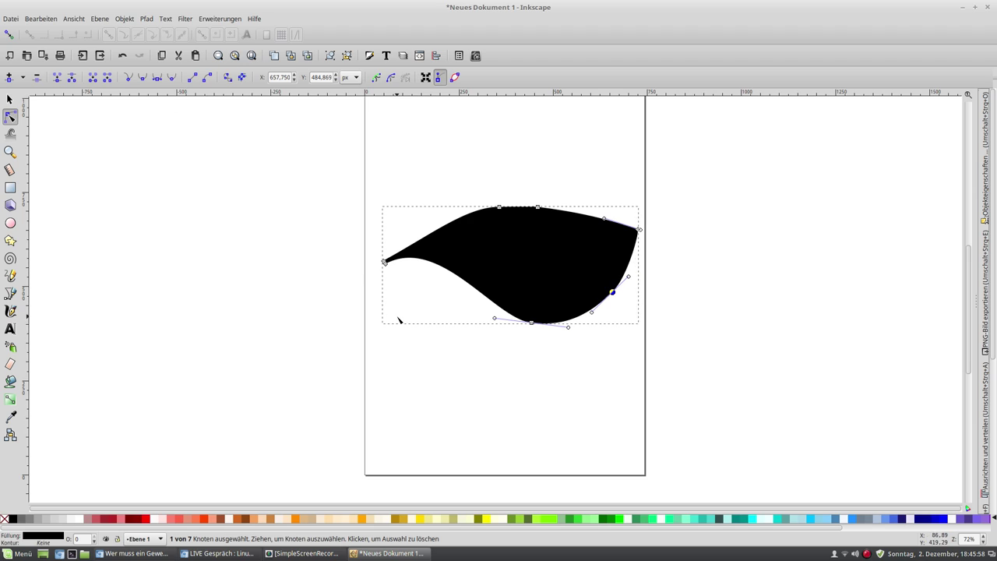
Step: Round out the left end's upper and lower edges into a broad wing-like blob
mouse_move(385, 265)
left_mouse_down()
mouse_move(403, 288)
mouse_move(395, 215)
left_mouse_up()
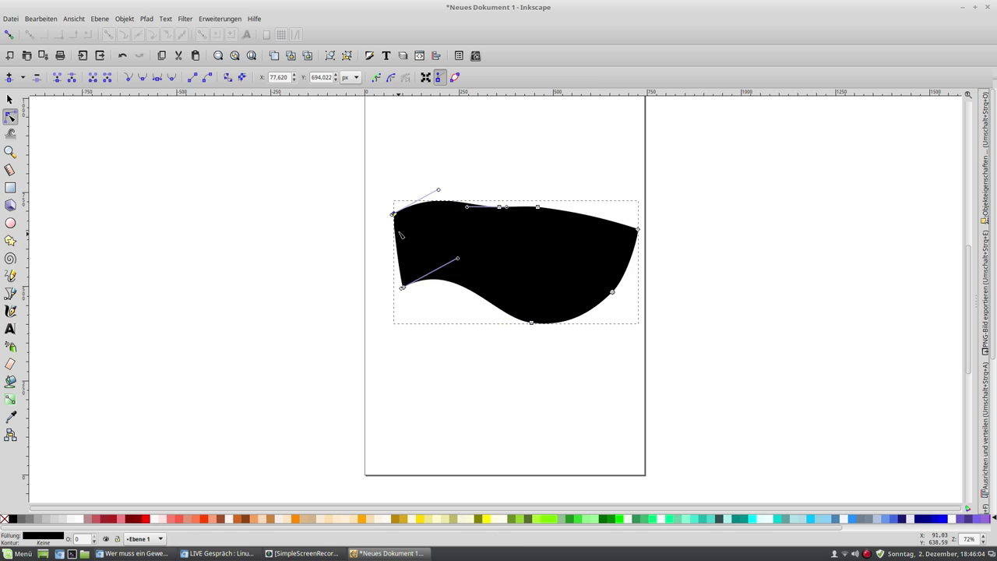
left_click_drag(394, 218, 362, 237)
left_click_drag(402, 289, 373, 304)
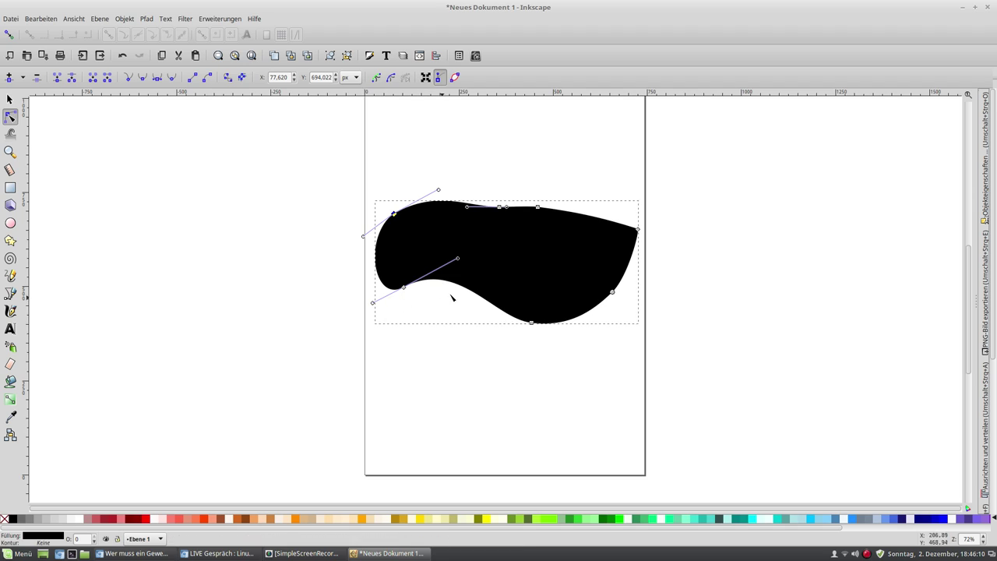
right_click(204, 519)
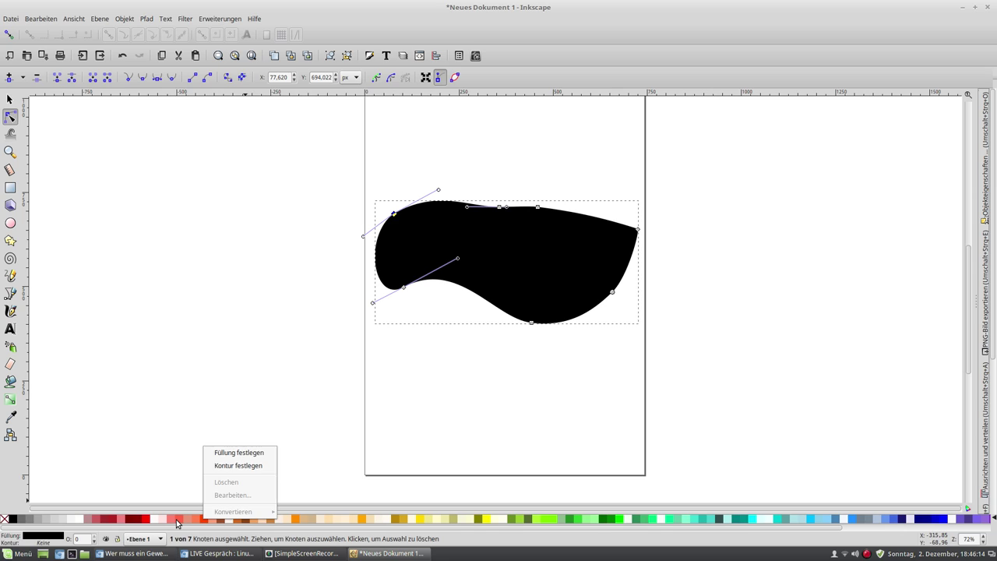
Step: Fill the black blob with yellow
left_click(177, 520)
left_click(178, 520)
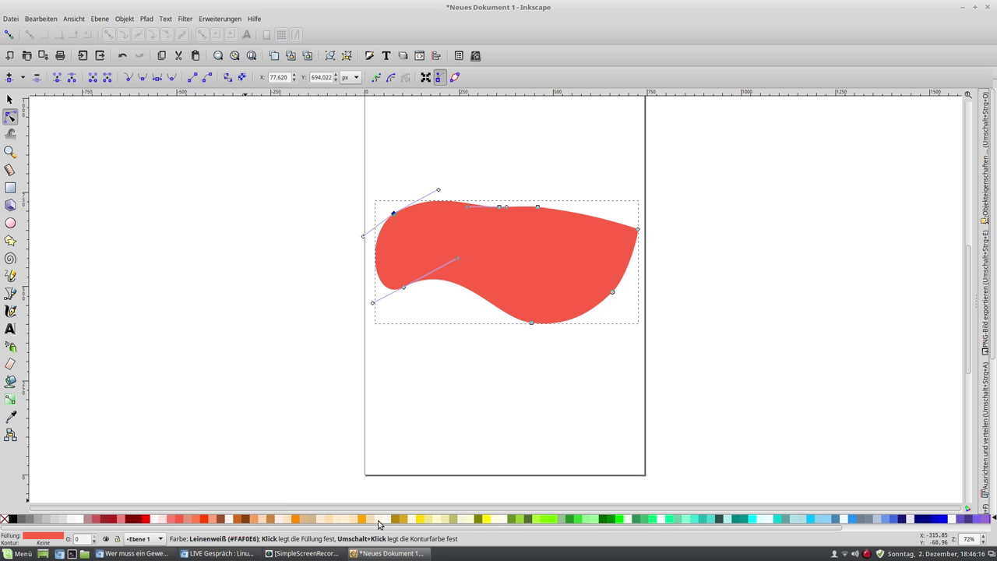
left_click(421, 519)
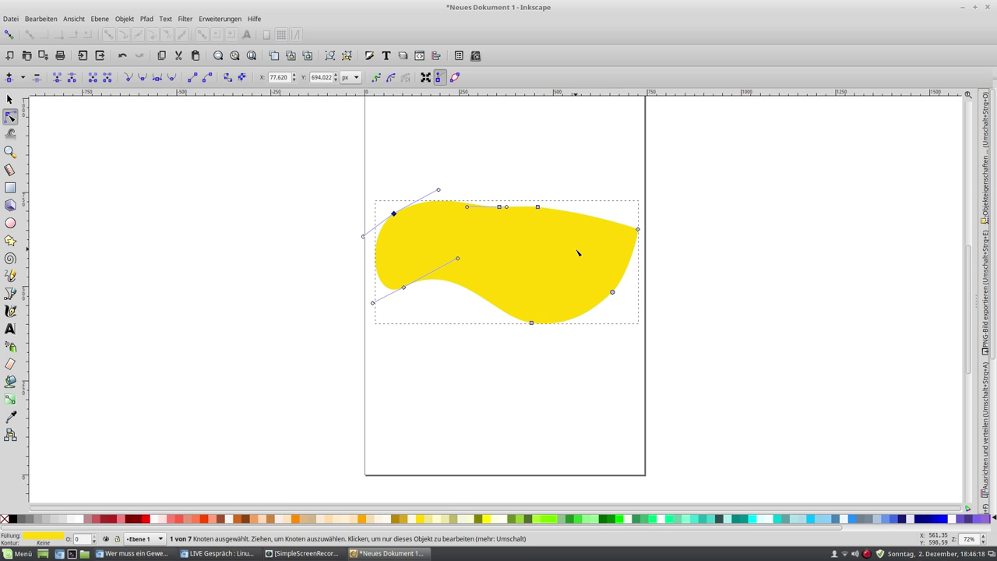
Step: Raise the yellow blob's top and bulge its upper-right edge, making the right node smooth
left_click_drag(501, 212, 505, 217)
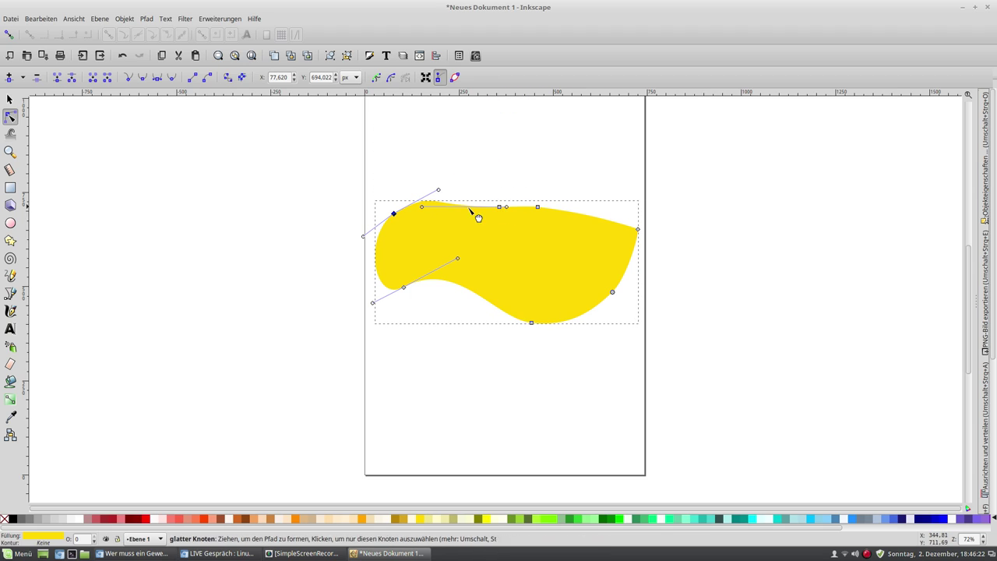
left_click_drag(422, 207, 466, 206)
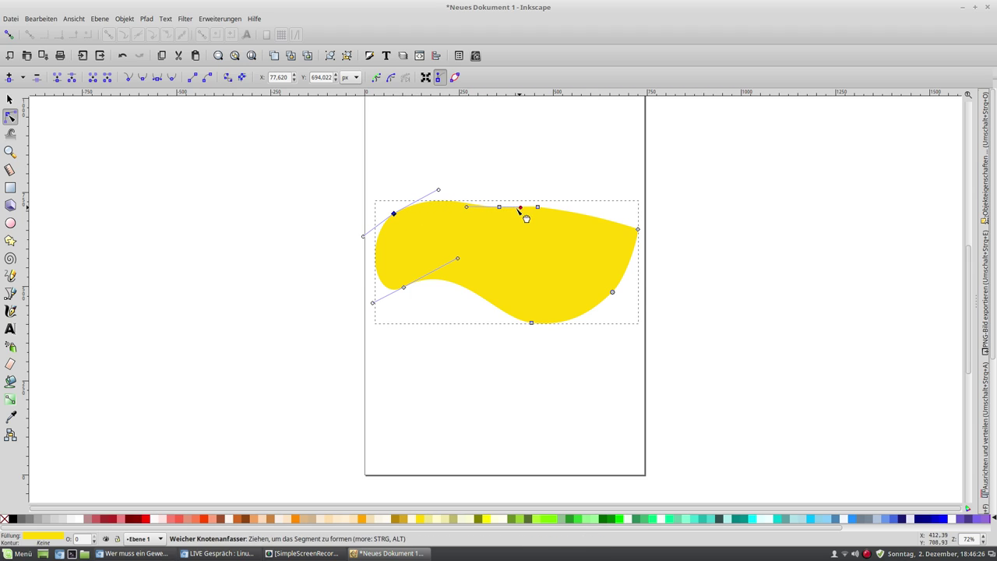
left_click_drag(501, 205, 519, 147)
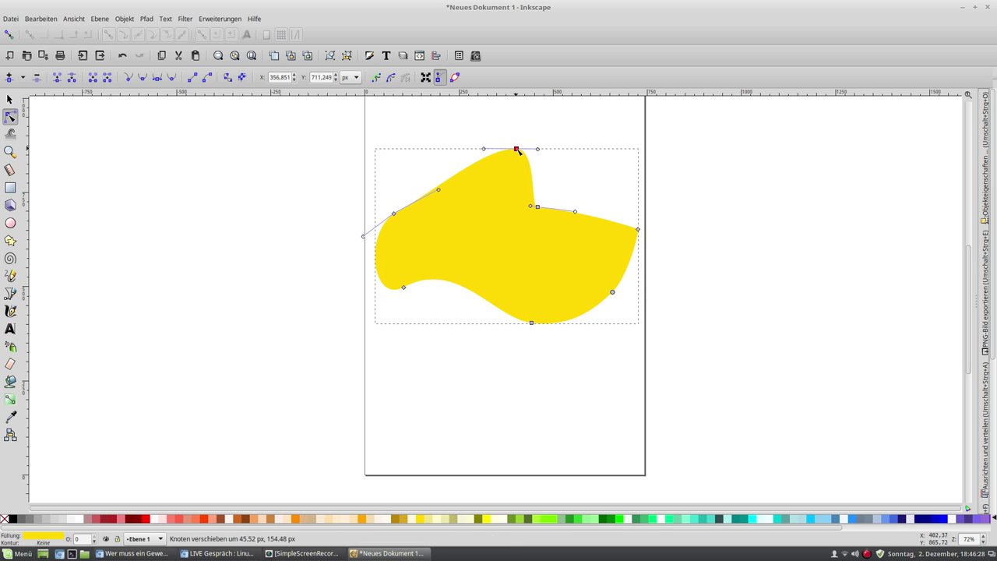
mouse_move(575, 212)
left_mouse_down()
mouse_move(541, 216)
mouse_move(593, 168)
left_mouse_up()
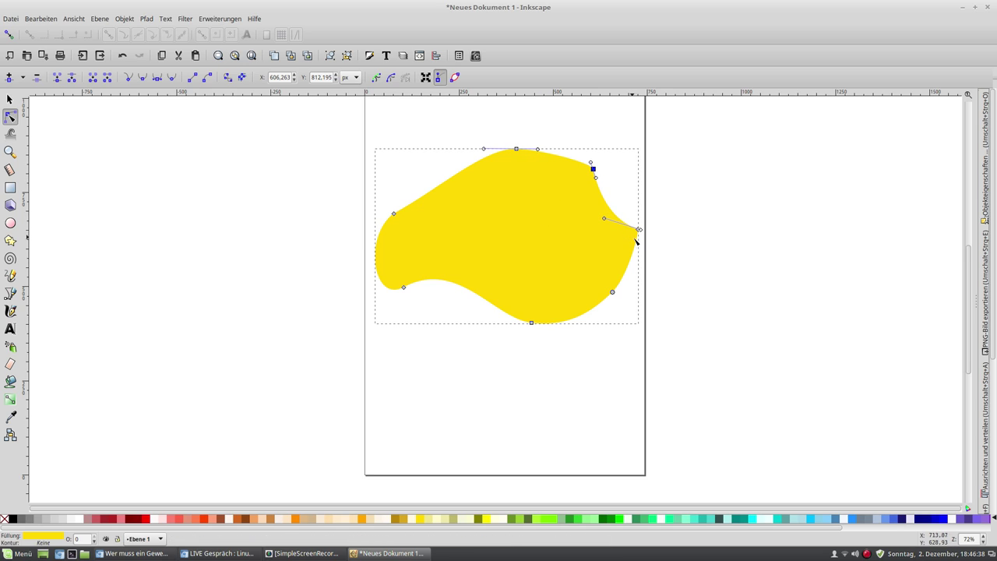
left_click_drag(640, 230, 647, 270)
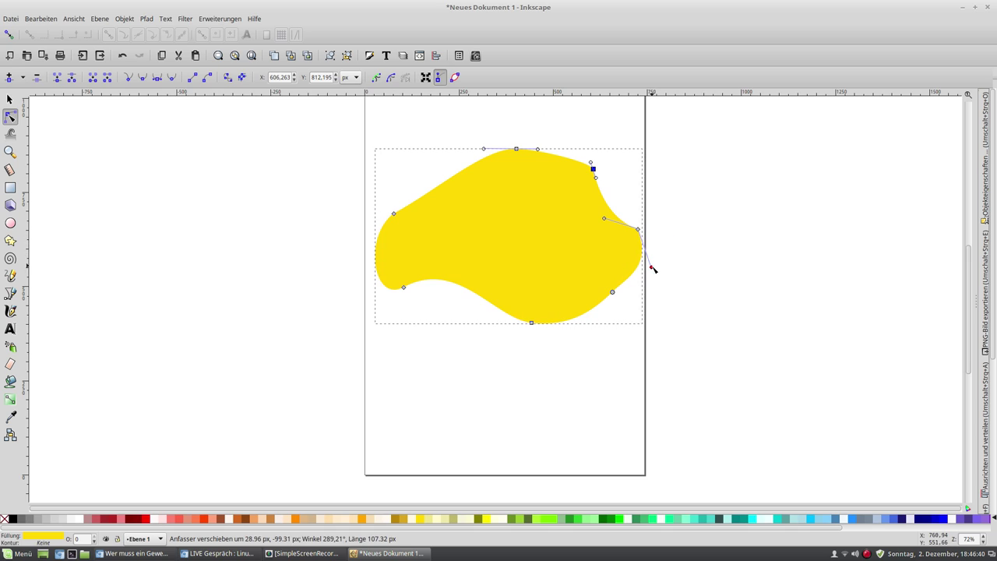
left_click_drag(604, 219, 626, 197)
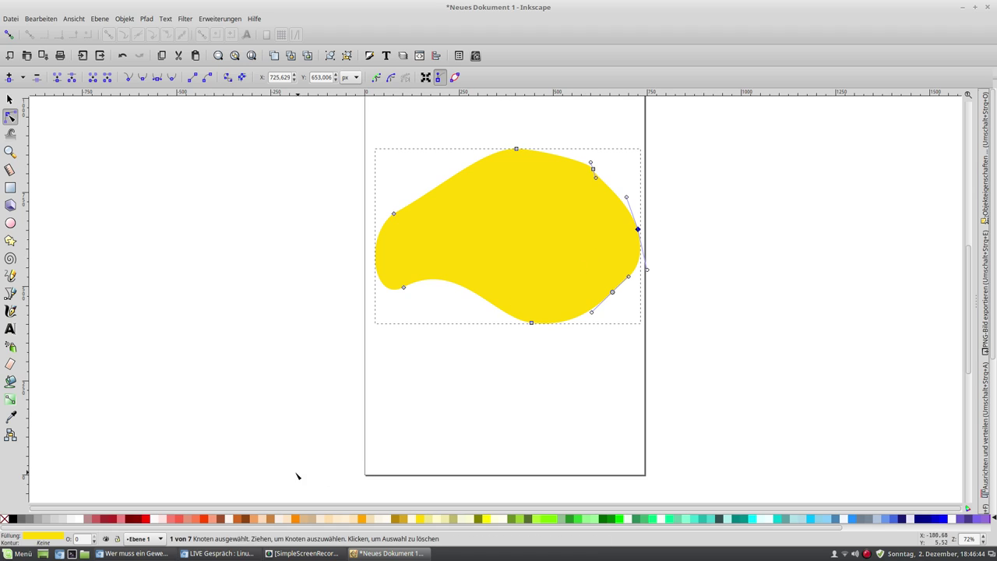
left_click(172, 77)
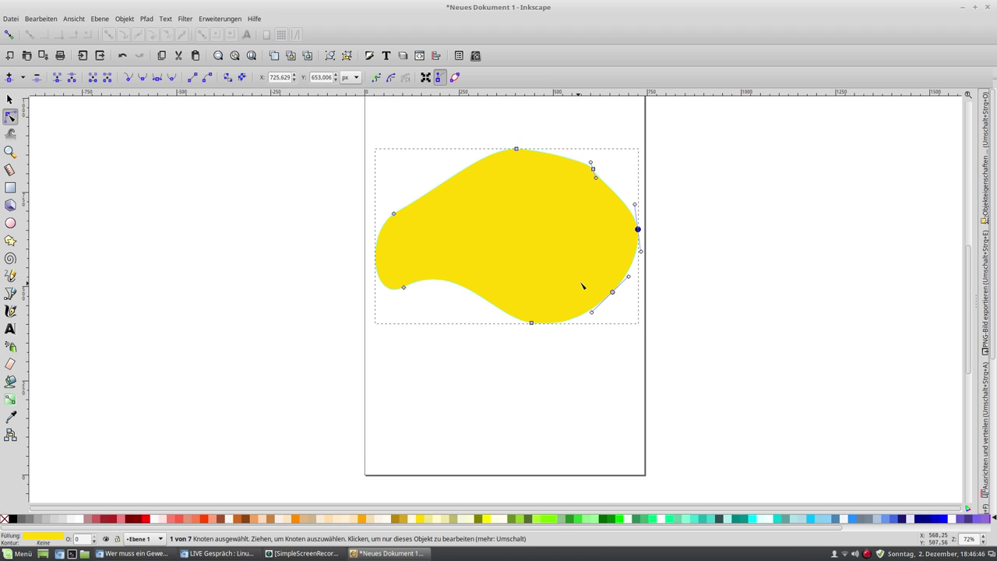
Step: Fill the lower-left dent and make the lower-left node smooth for a rounded pebble outline
left_click(531, 323)
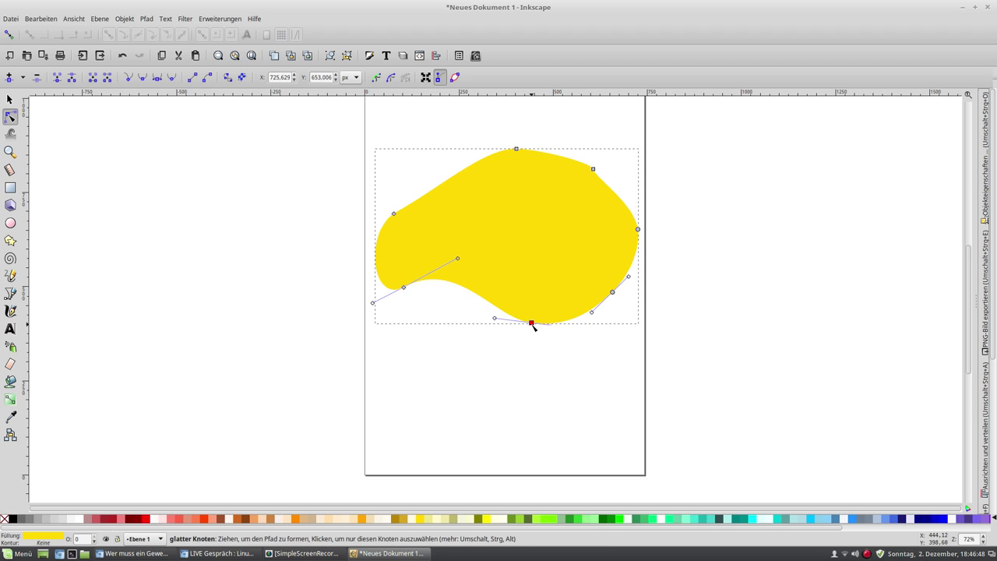
left_click_drag(568, 327, 571, 326)
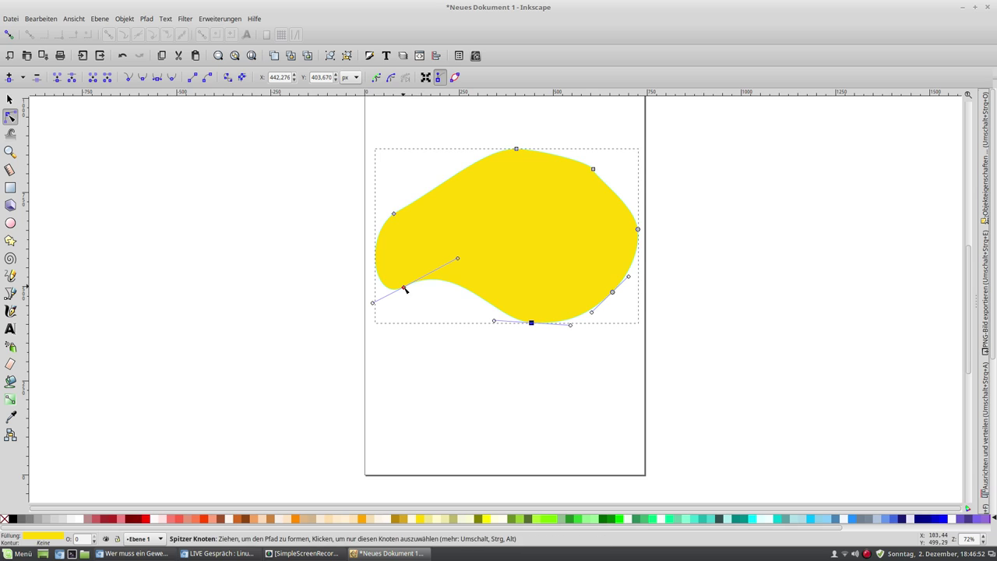
left_click_drag(457, 257, 445, 314)
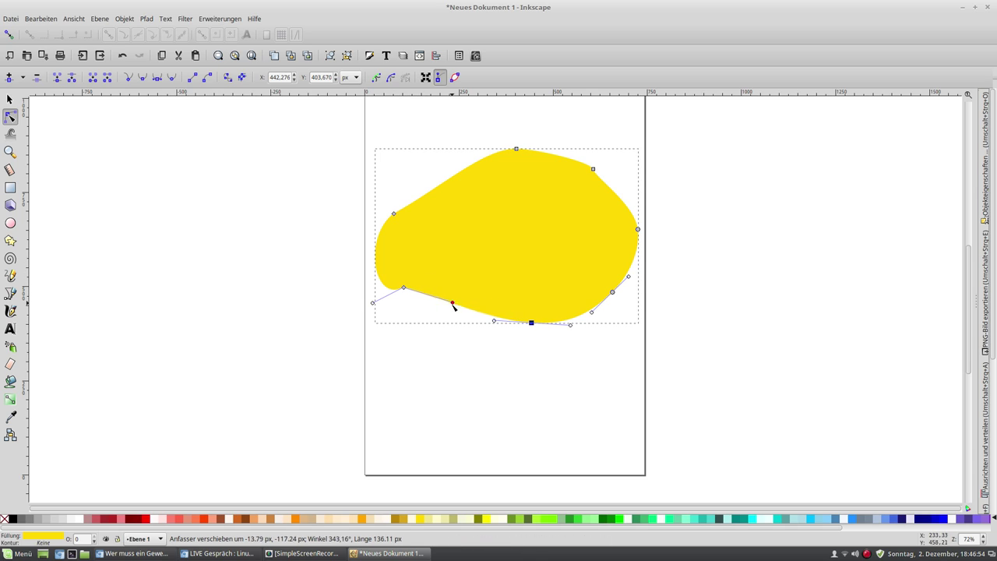
left_click(406, 289)
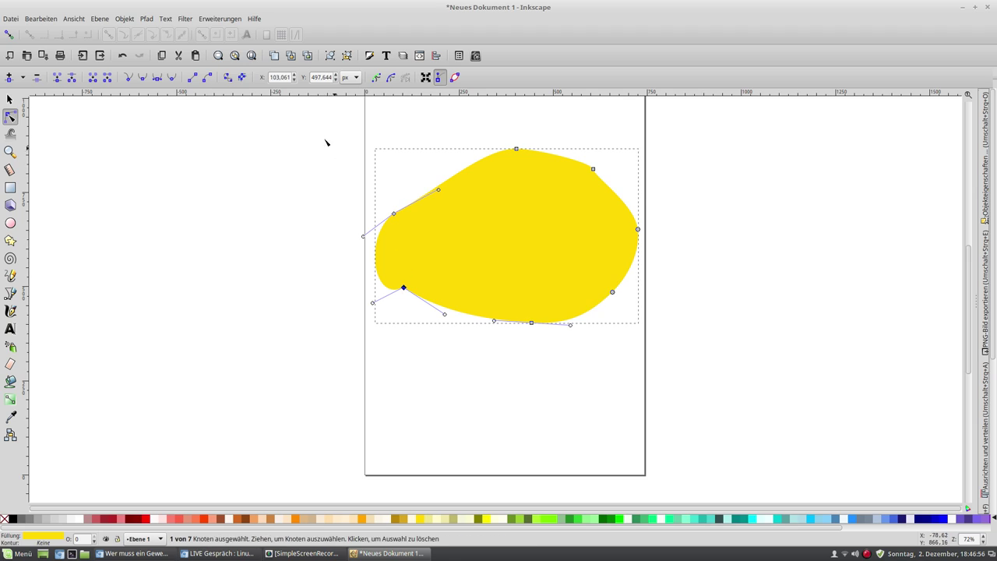
left_click(167, 81)
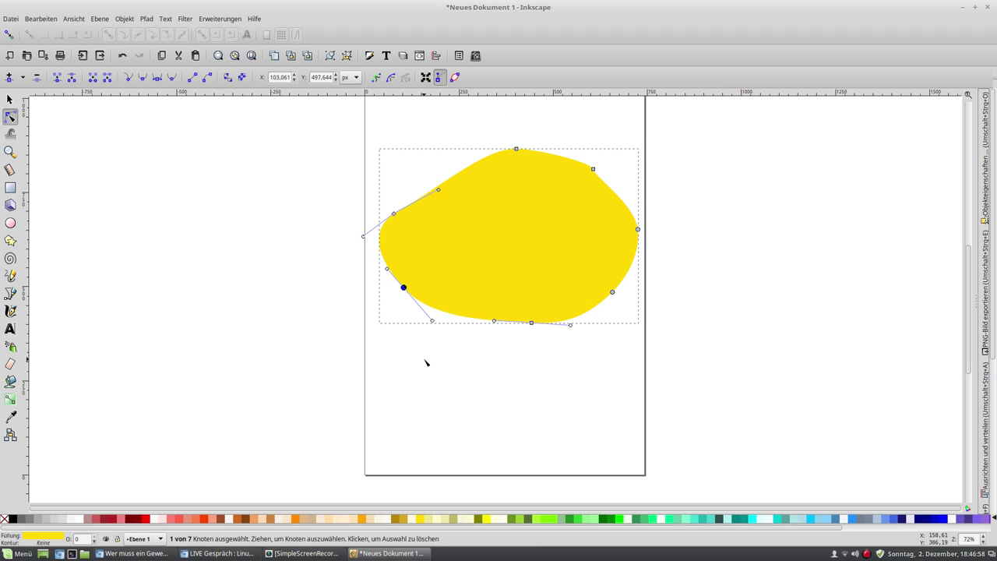
left_click_drag(431, 321, 421, 304)
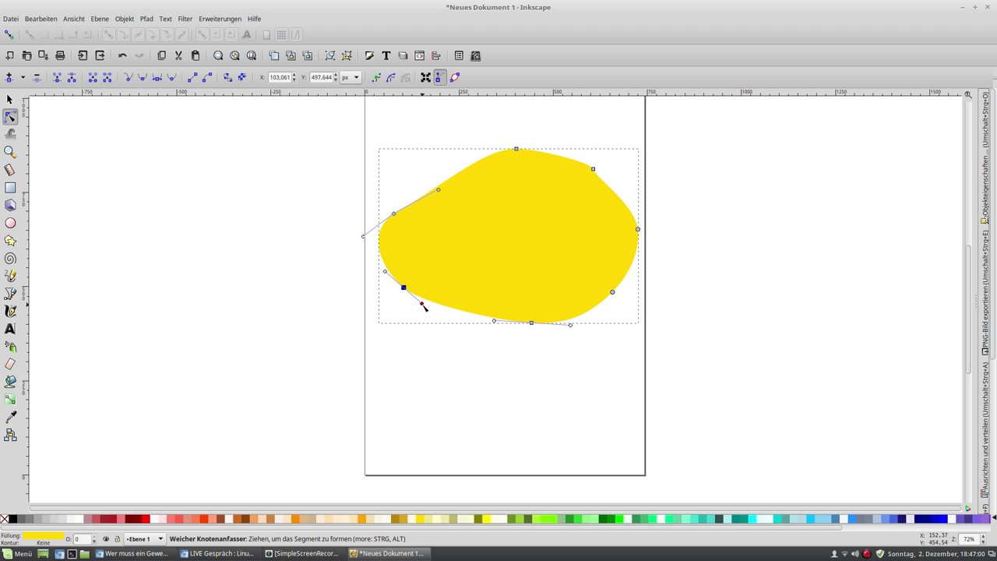
left_click(172, 77)
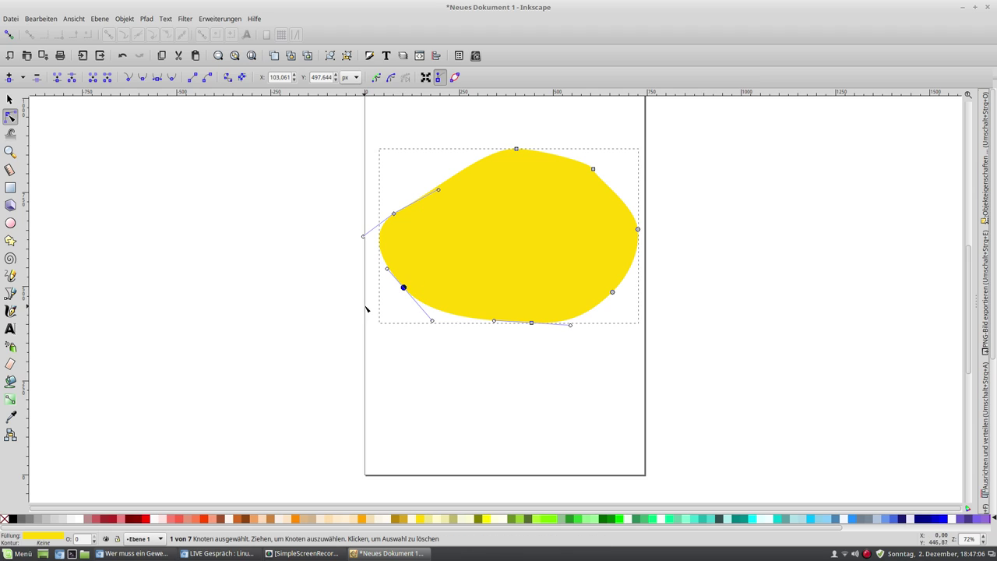
left_click(156, 77)
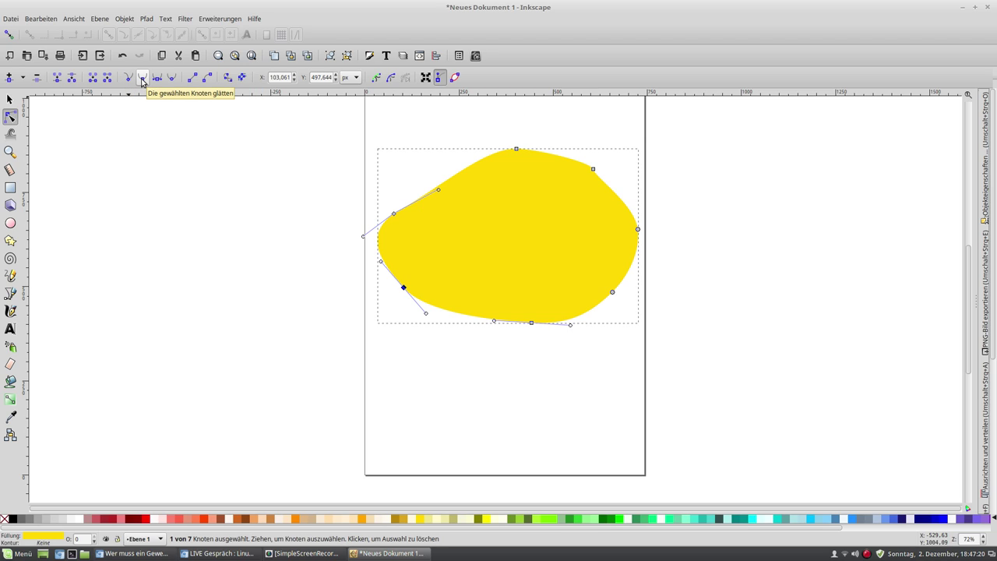
left_click(143, 83)
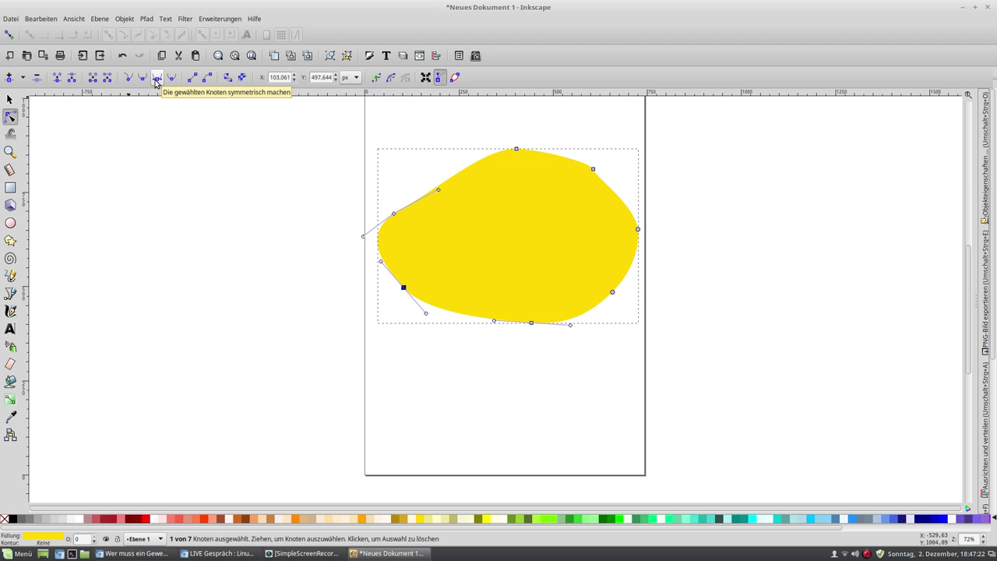
left_click(156, 82)
left_click(171, 78)
left_click_drag(433, 320, 415, 310)
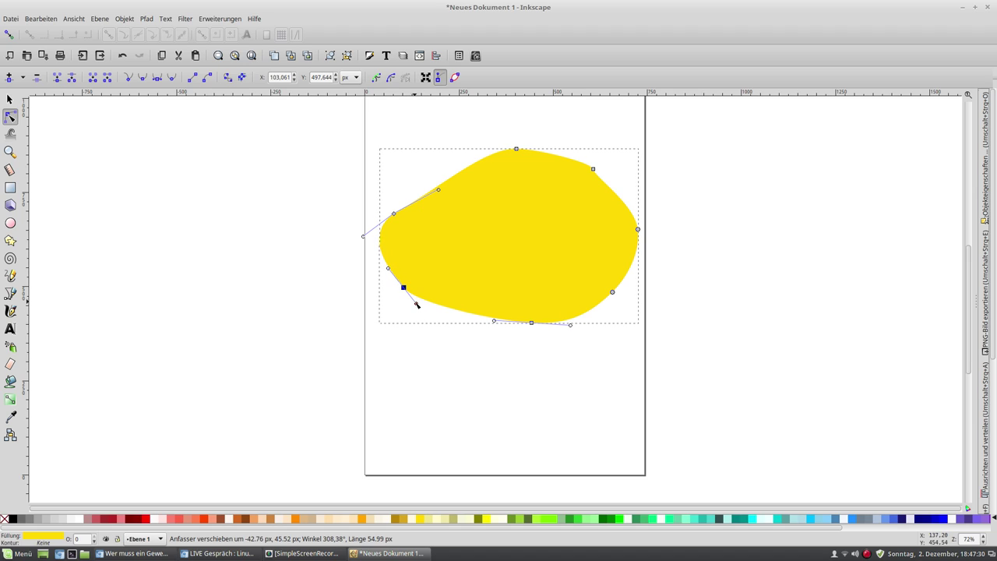
left_click_drag(414, 309, 422, 310)
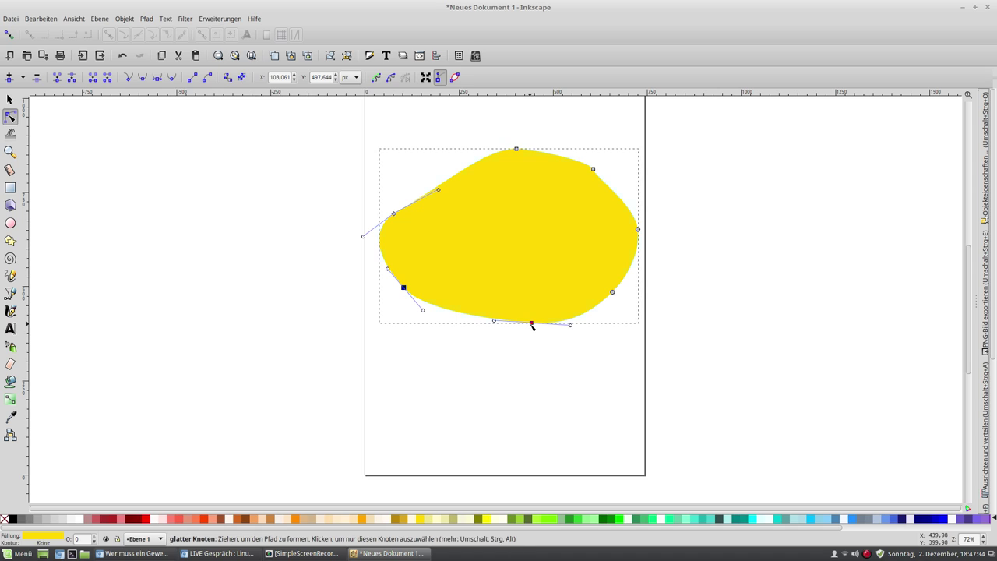
Step: Stretch the yellow blob's bottom downward and round out its upper-left edge
left_click_drag(531, 332, 516, 374)
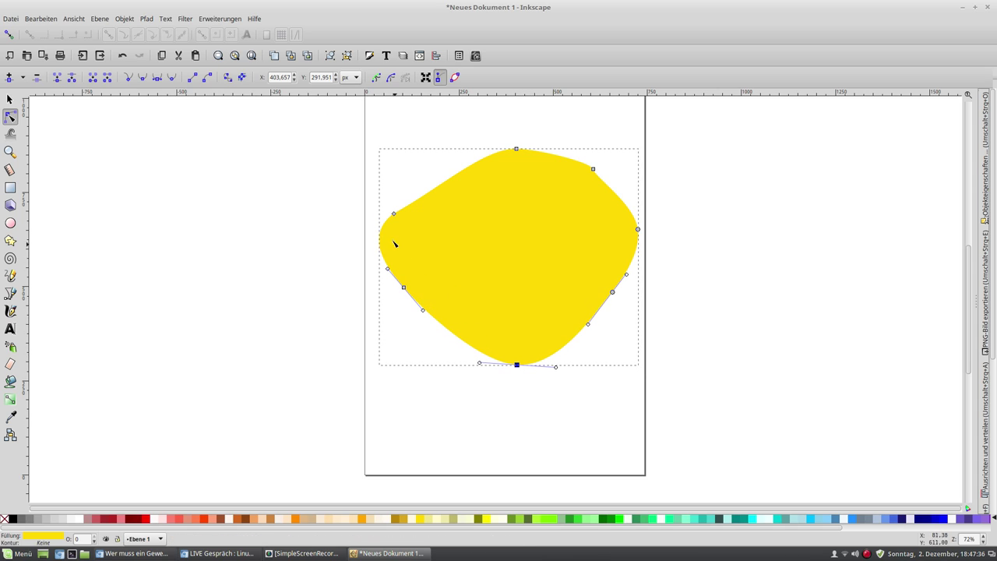
left_click(394, 214)
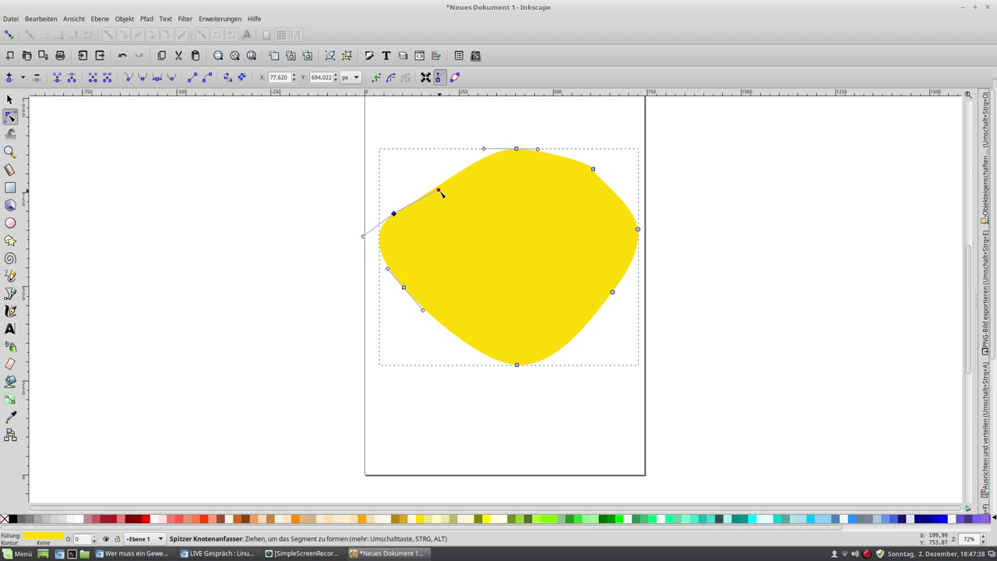
mouse_move(439, 189)
left_mouse_down()
mouse_move(414, 172)
mouse_move(411, 198)
left_mouse_up()
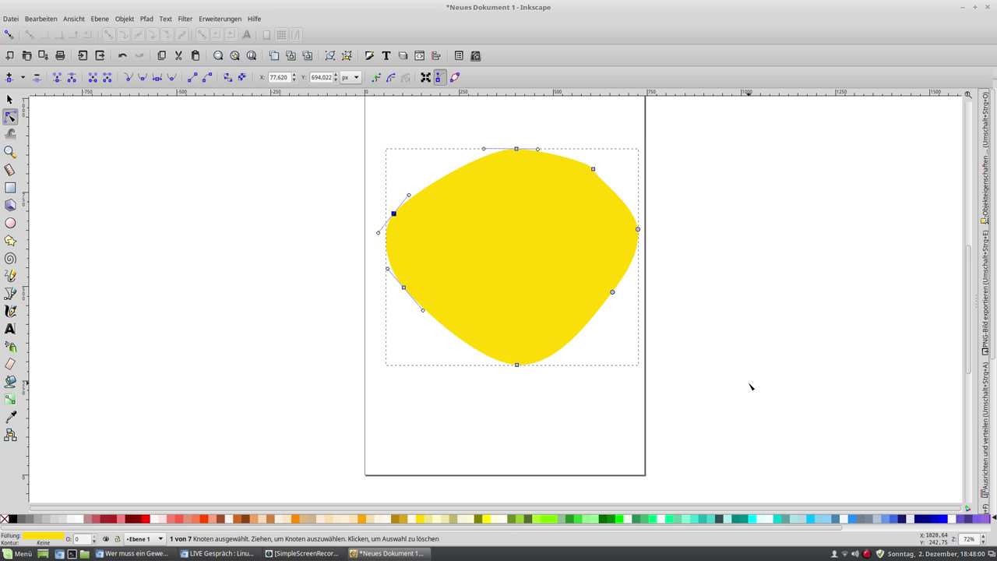
Step: Select all the blob's nodes and move the whole shape lower toward the page centre
left_click_drag(750, 386, 289, 136)
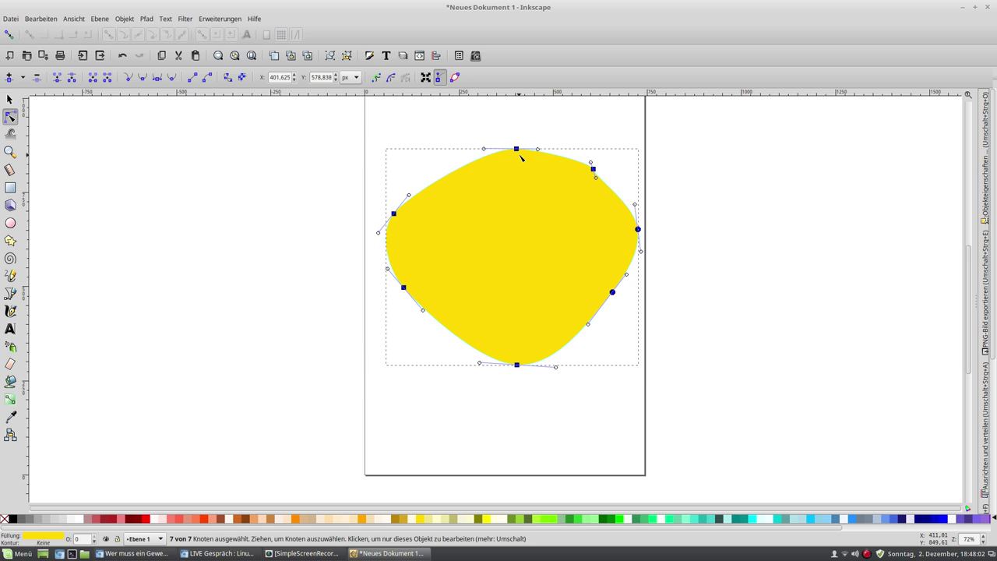
left_click_drag(517, 148, 514, 203)
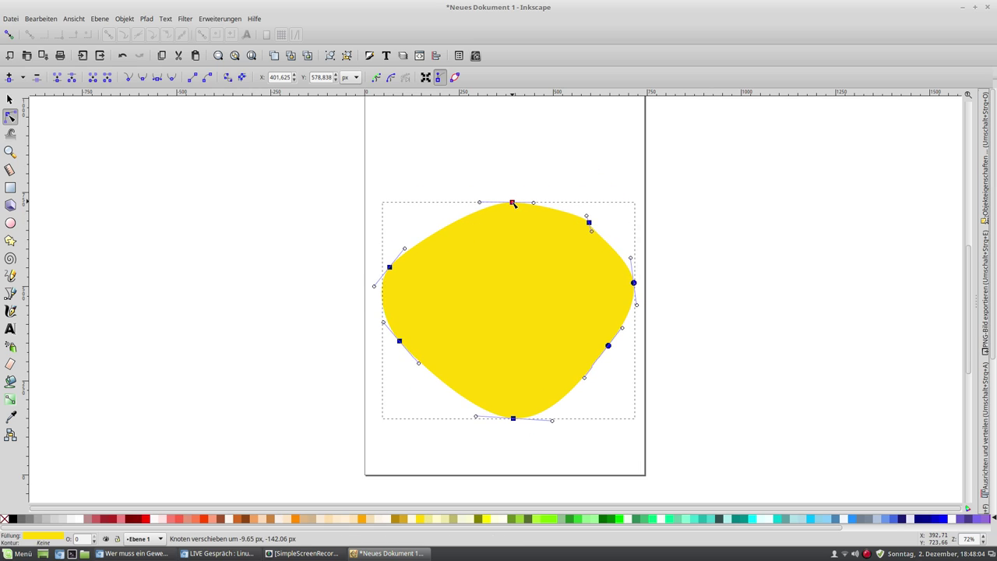
left_click_drag(514, 203, 507, 201)
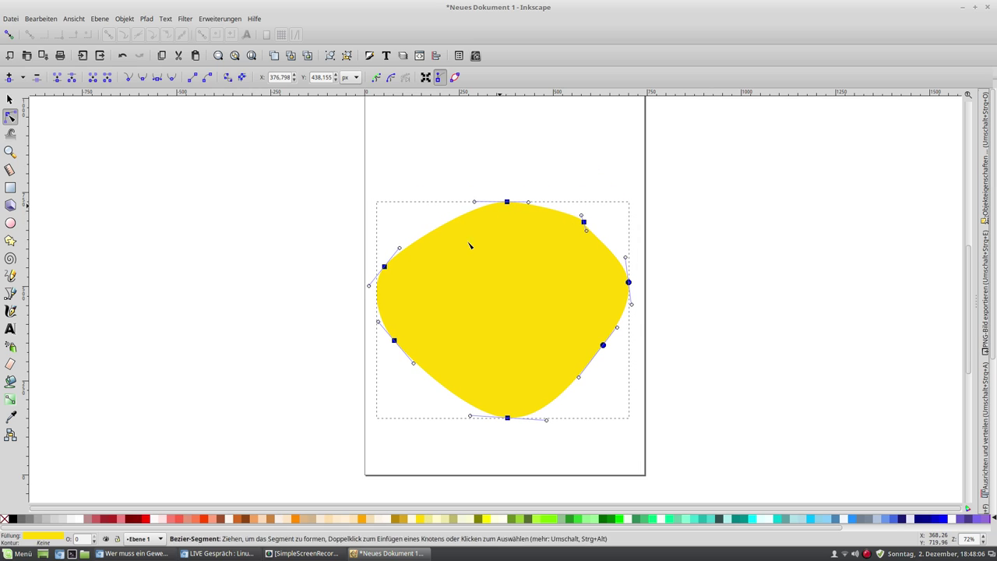
key("Escape")
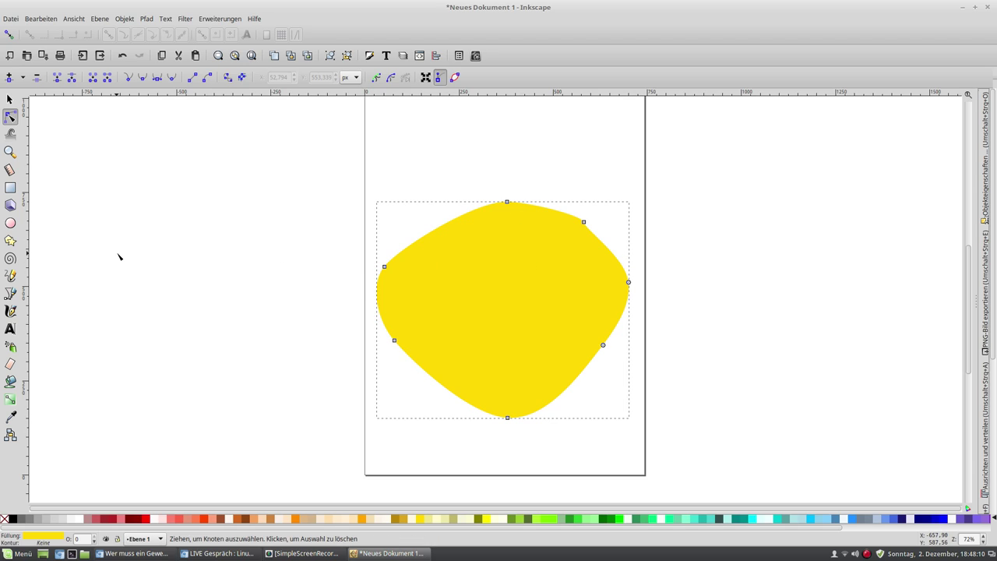
Step: Draw a short straight black pencil line above the yellow blob
left_click(11, 278)
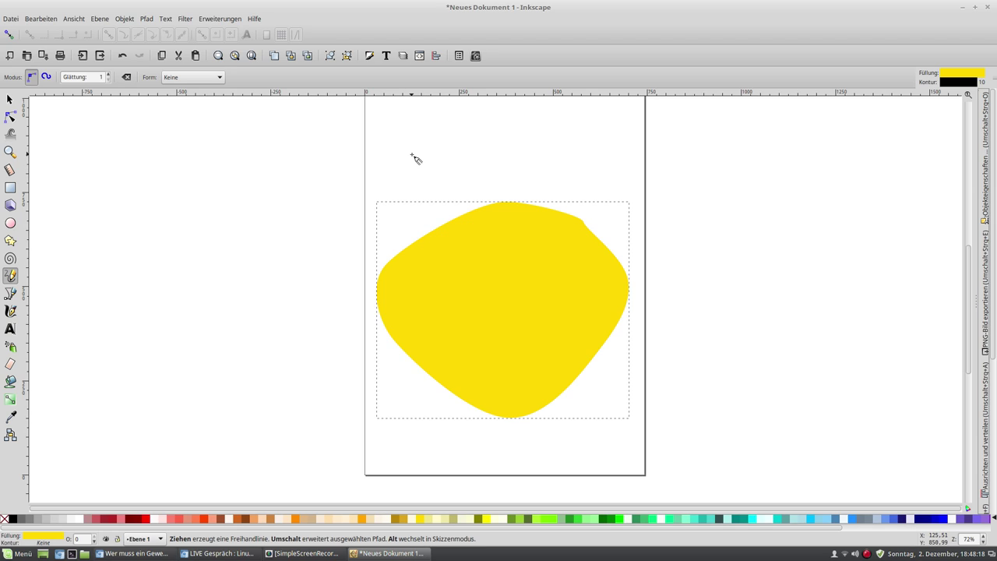
left_click_drag(412, 154, 493, 157)
left_click(543, 162)
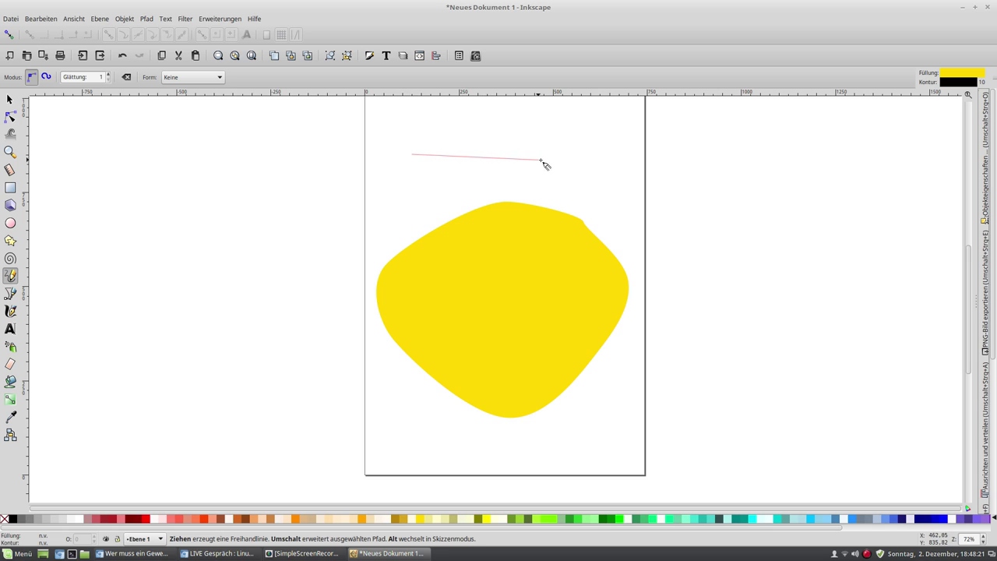
left_click(410, 205)
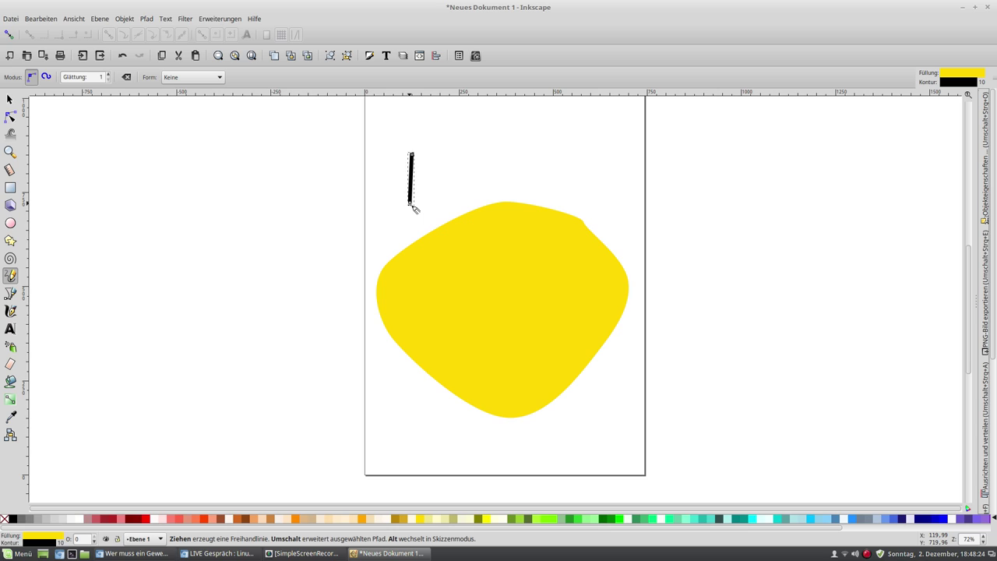
Step: Convert the black line's stroke into a filled path
left_click(155, 21)
left_click(155, 47)
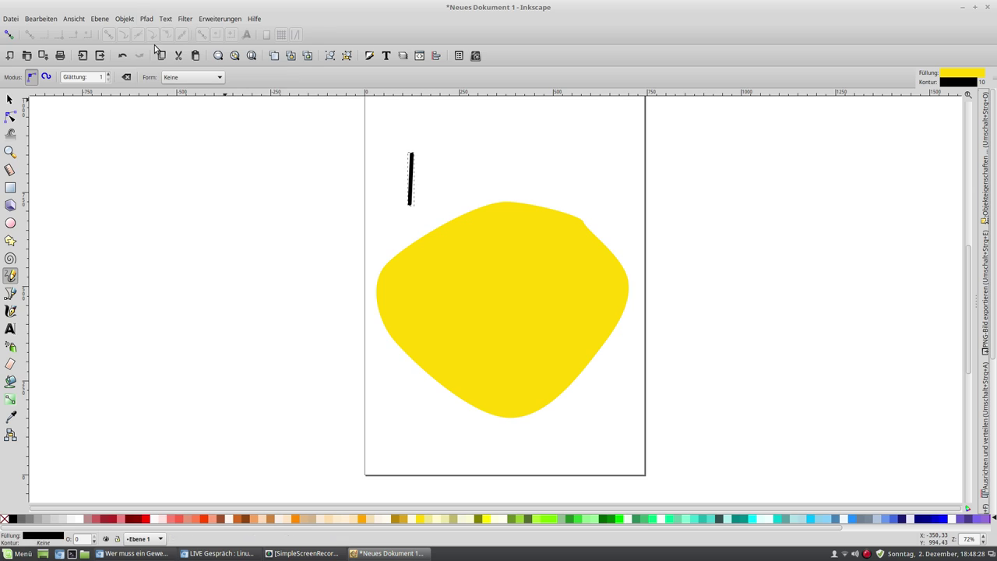
left_click(13, 116)
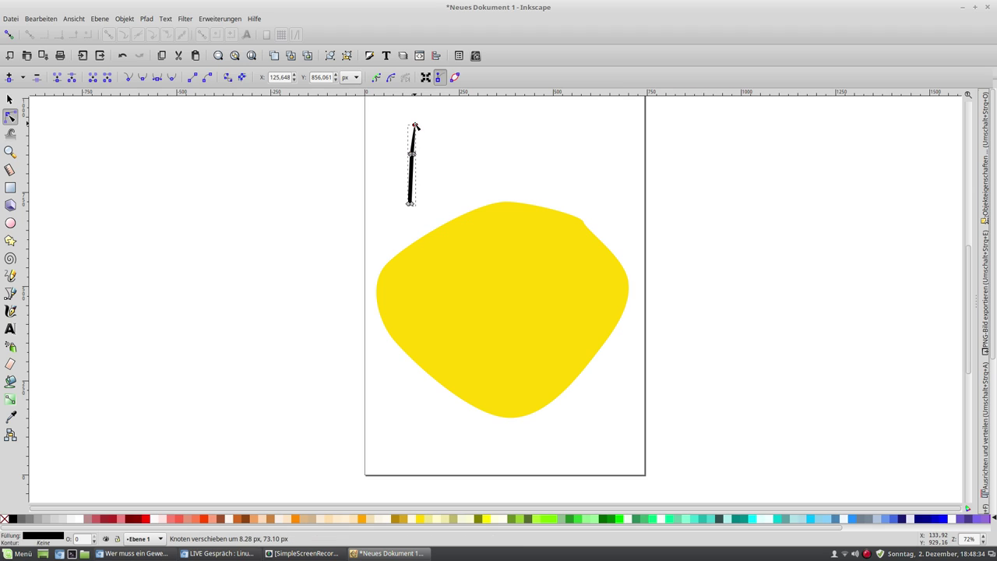
Step: Pull the black shape's top and lower corners outward into a lopsided pentagon, then select all five nodes
mouse_move(411, 152)
left_mouse_down()
mouse_move(456, 152)
mouse_move(370, 154)
left_mouse_up()
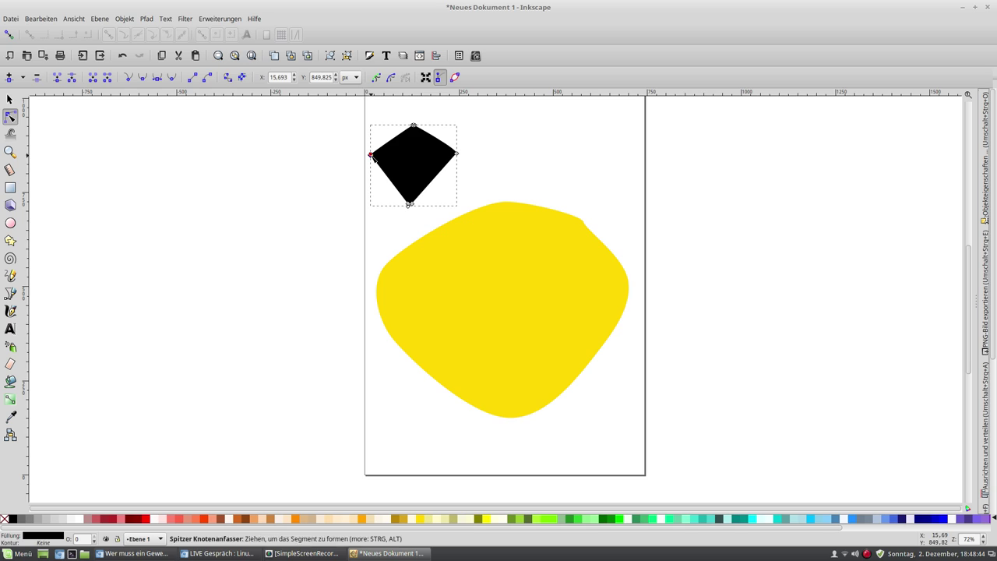
mouse_move(410, 205)
left_mouse_down()
mouse_move(442, 204)
mouse_move(392, 208)
mouse_move(389, 223)
left_mouse_up()
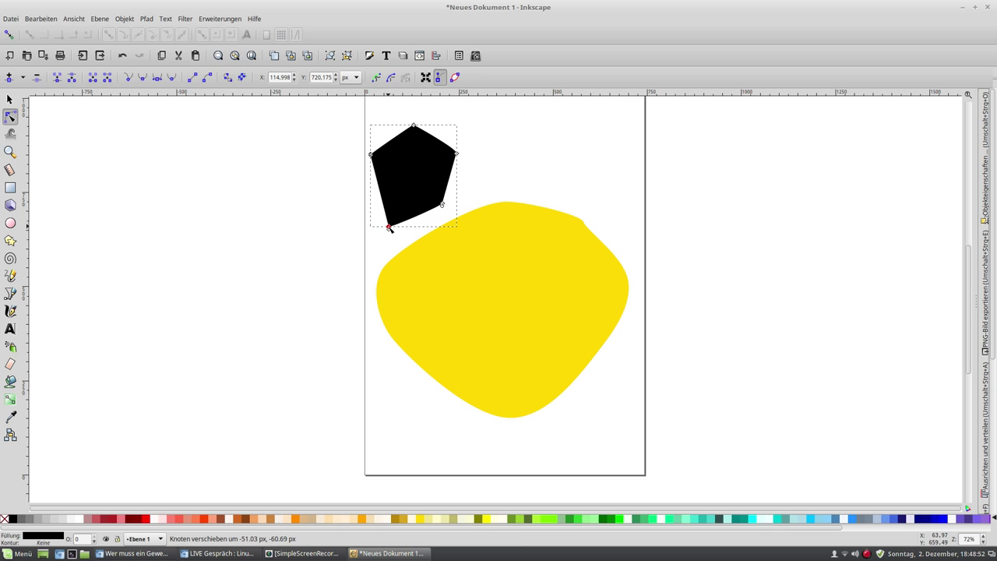
mouse_move(442, 205)
left_mouse_down()
mouse_move(460, 205)
mouse_move(320, 130)
left_mouse_up()
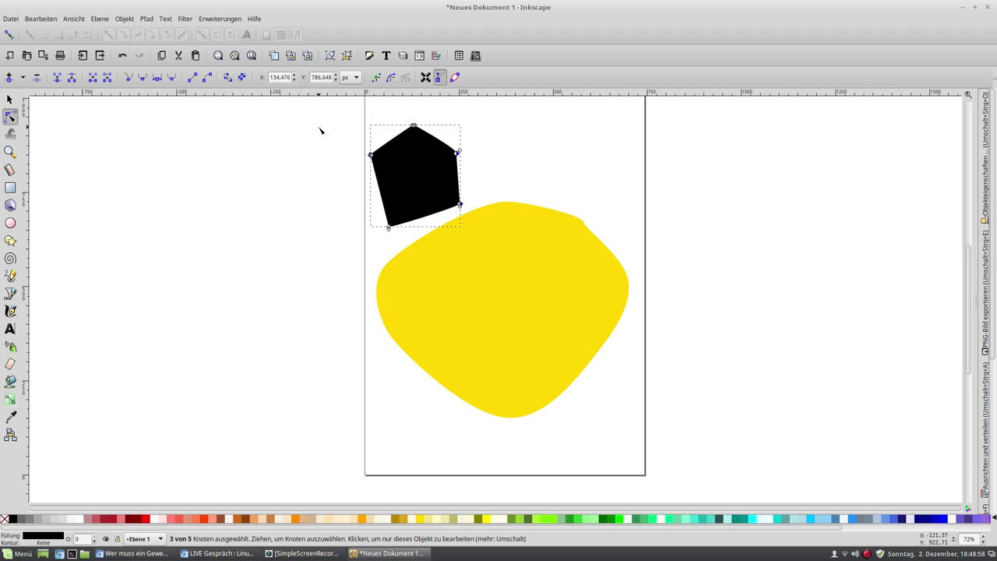
left_click_drag(497, 251, 321, 112)
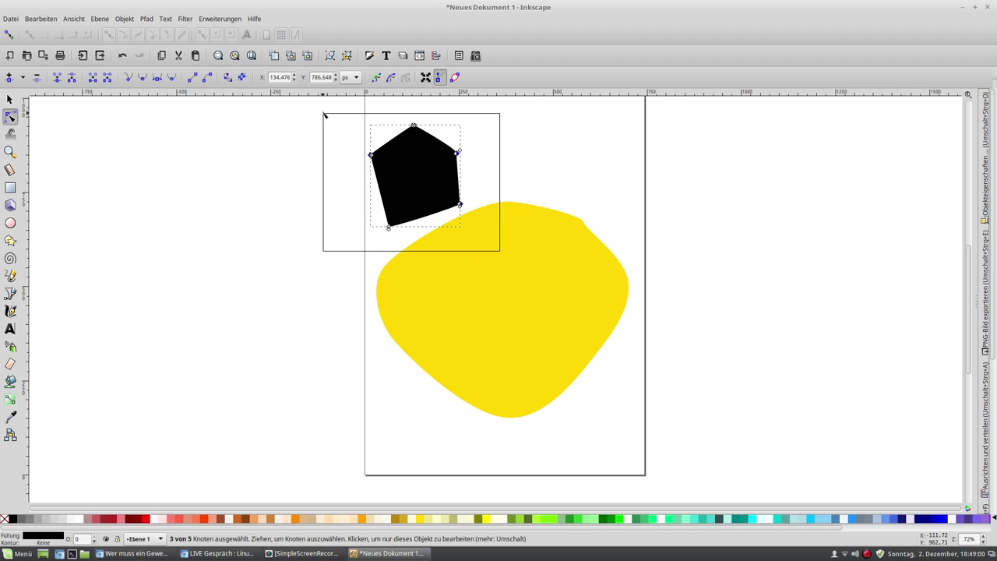
Step: Make all the pentagon's nodes smooth, rounding it into a blob
left_click(172, 78)
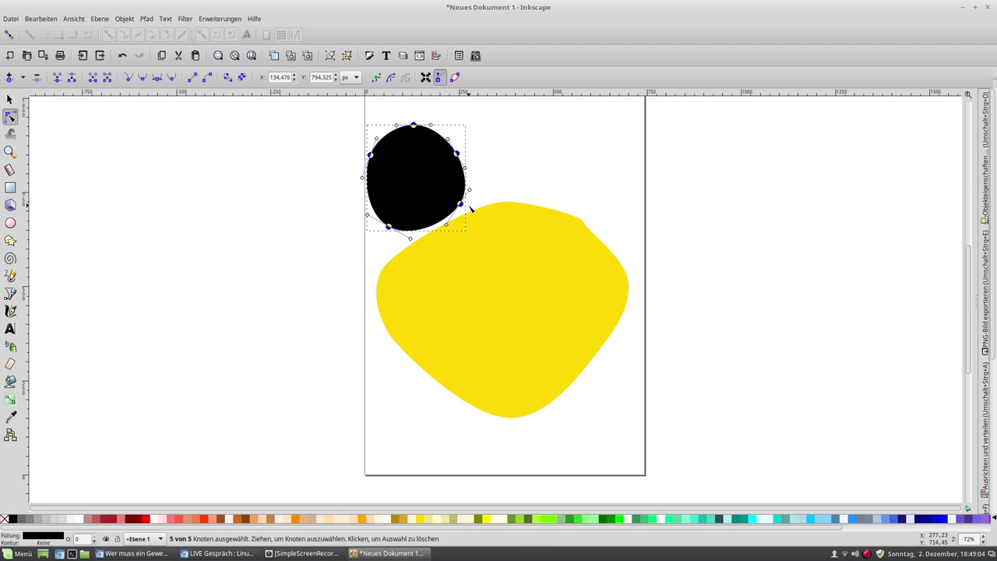
left_click(436, 172)
left_click_drag(519, 258, 349, 156)
Step: Move the rounded blob into the yellow shape's centre and fill it goldenrod
mouse_move(415, 167)
left_mouse_down()
mouse_move(506, 227)
mouse_move(498, 302)
left_mouse_up()
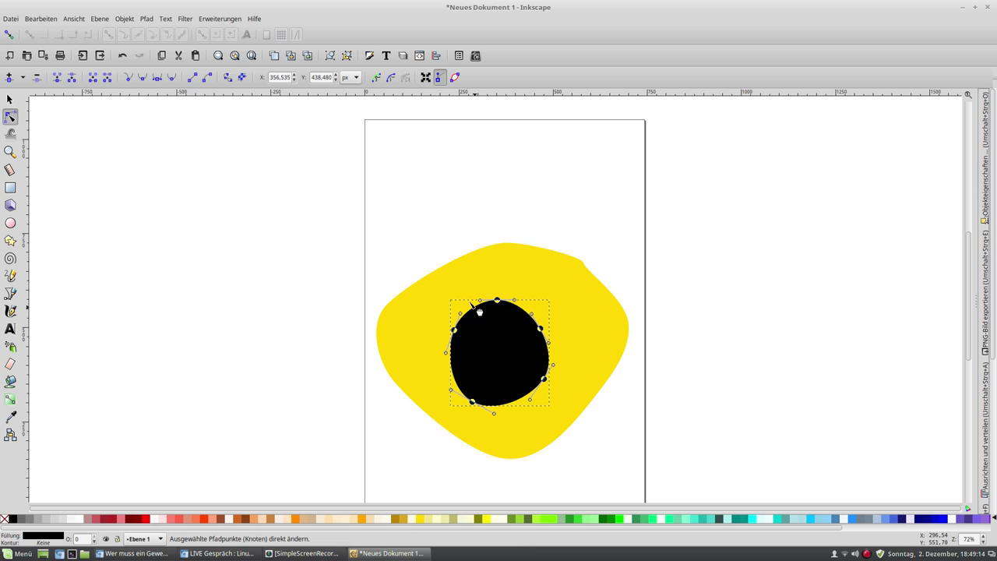
left_click(469, 279)
left_click(478, 316)
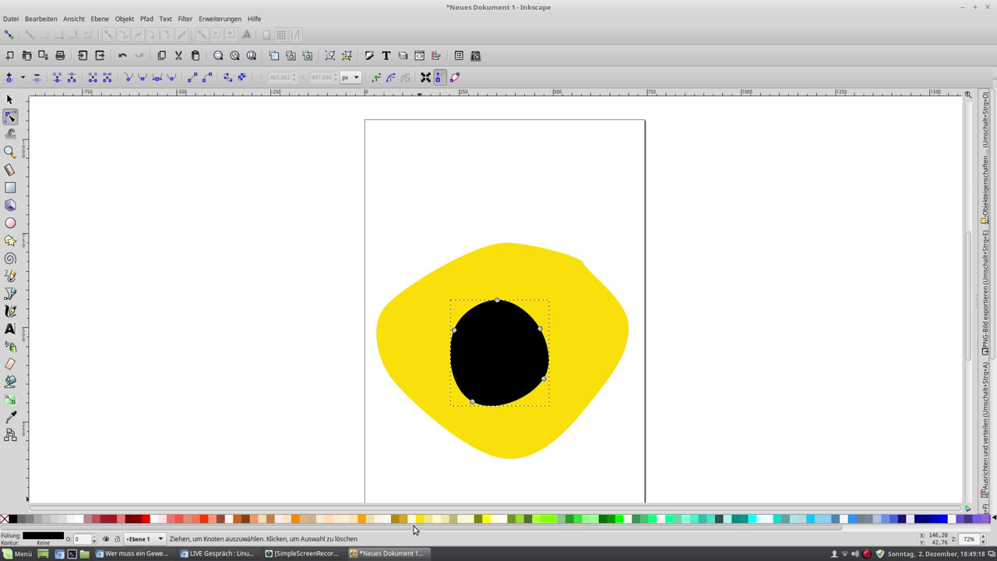
left_click(402, 518)
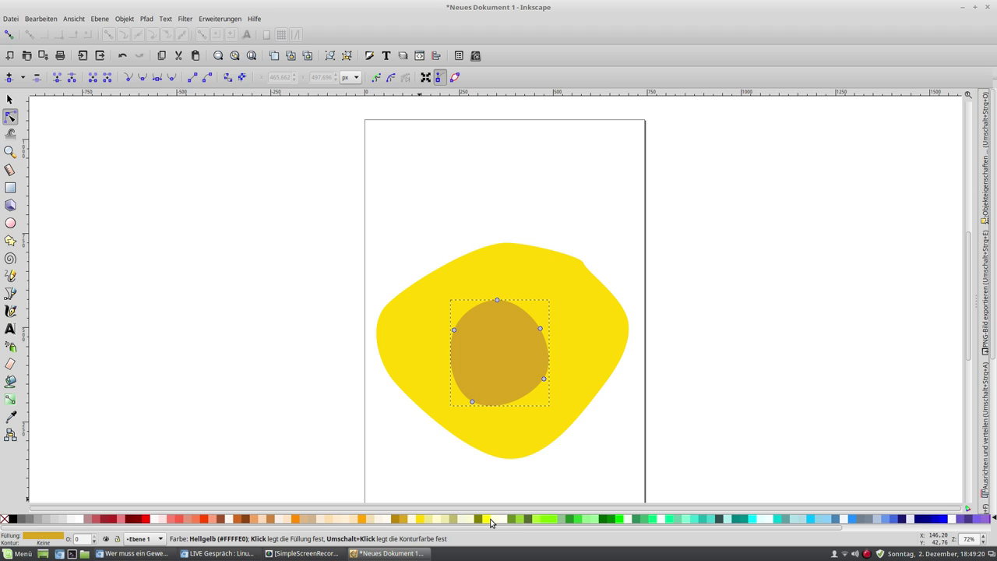
Step: Try yellow, olive, yellow-green, cyan, dark cyan and sky blue fills on the inner blob, ending on magenta
left_click(491, 519)
left_click(513, 519)
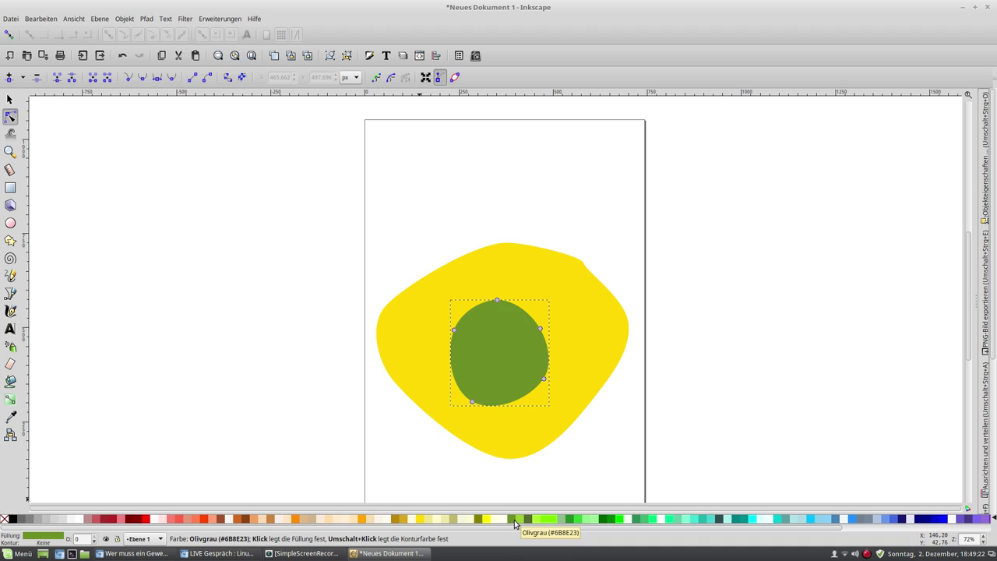
left_click(538, 519)
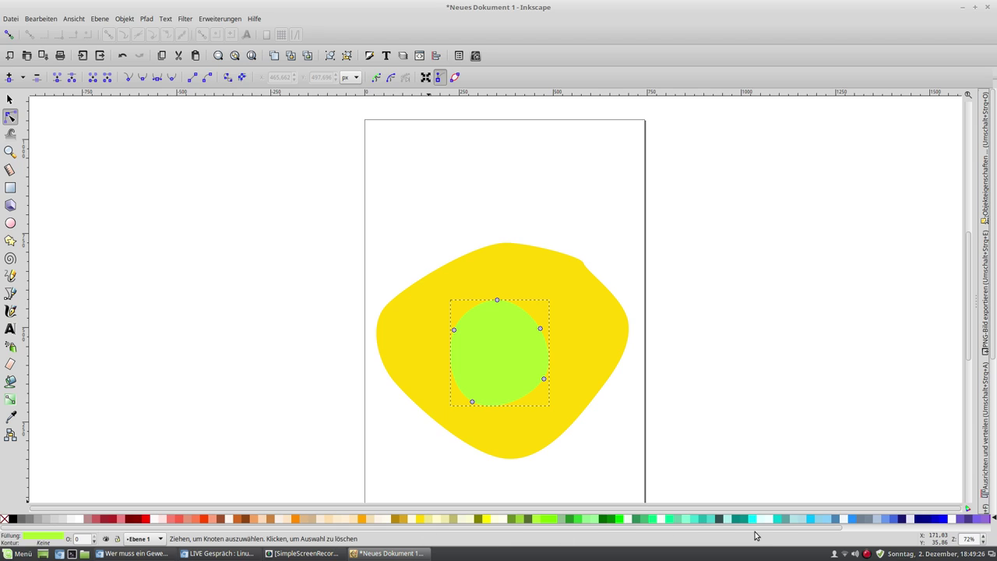
left_click(749, 518)
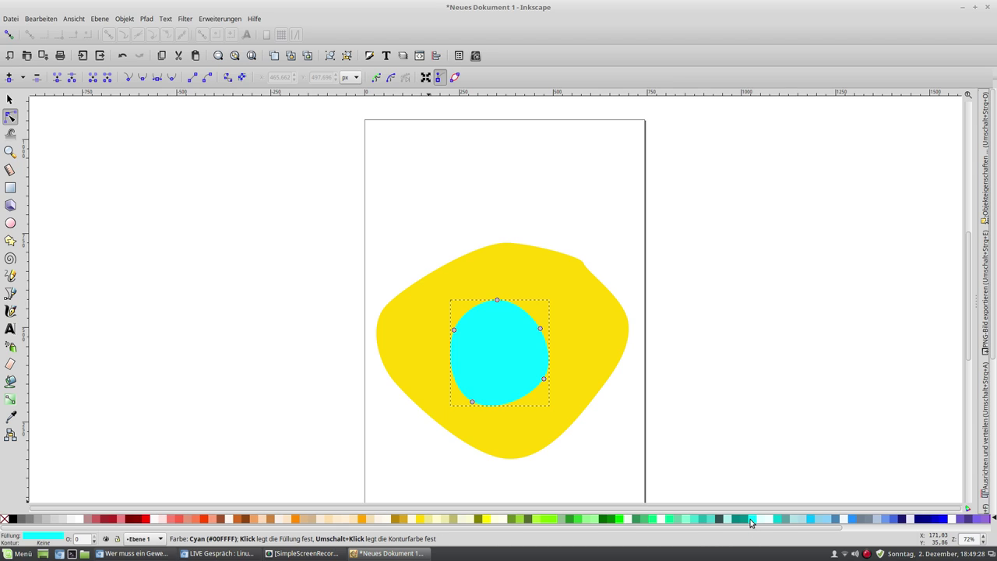
left_click(743, 519)
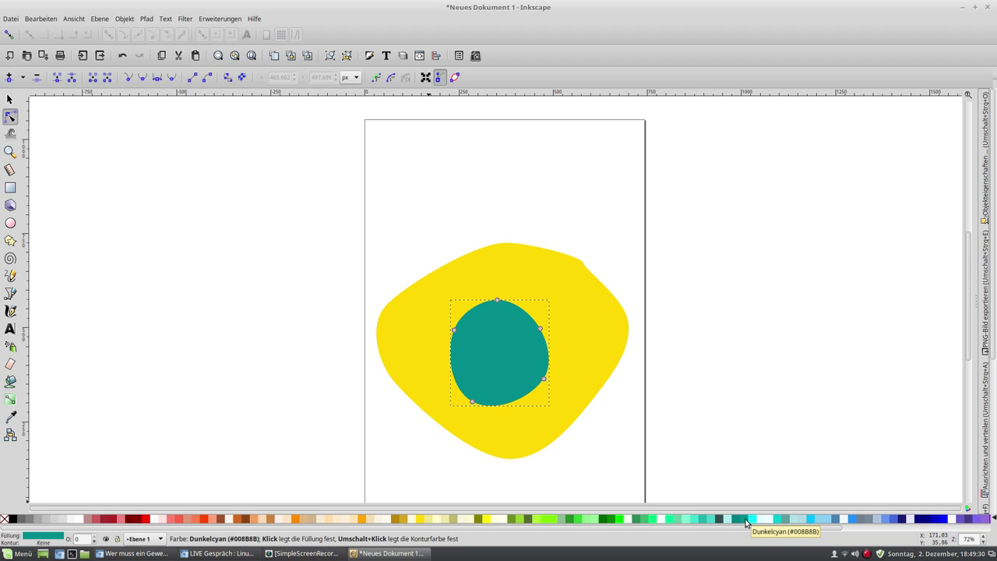
left_click(816, 518)
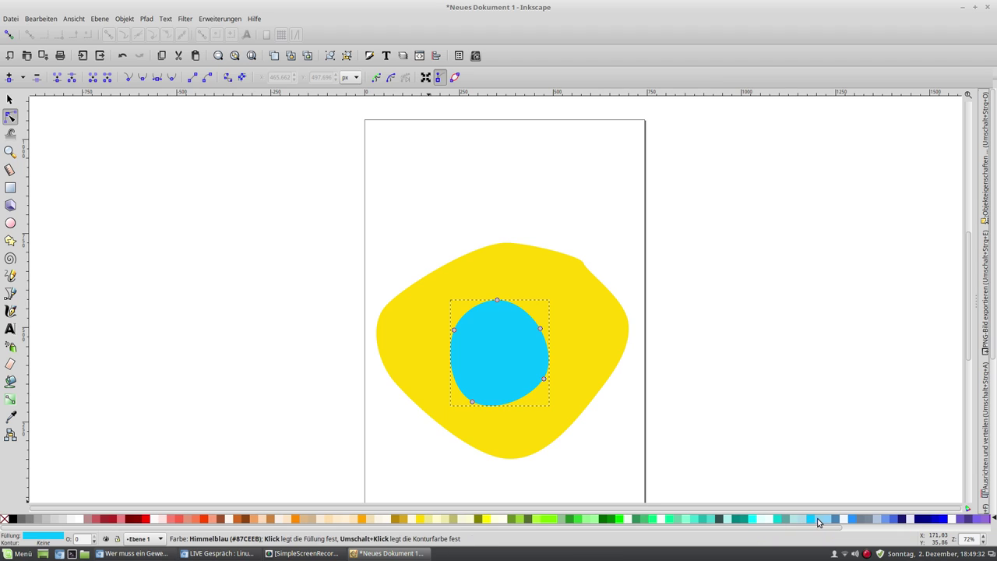
left_click_drag(577, 529, 833, 530)
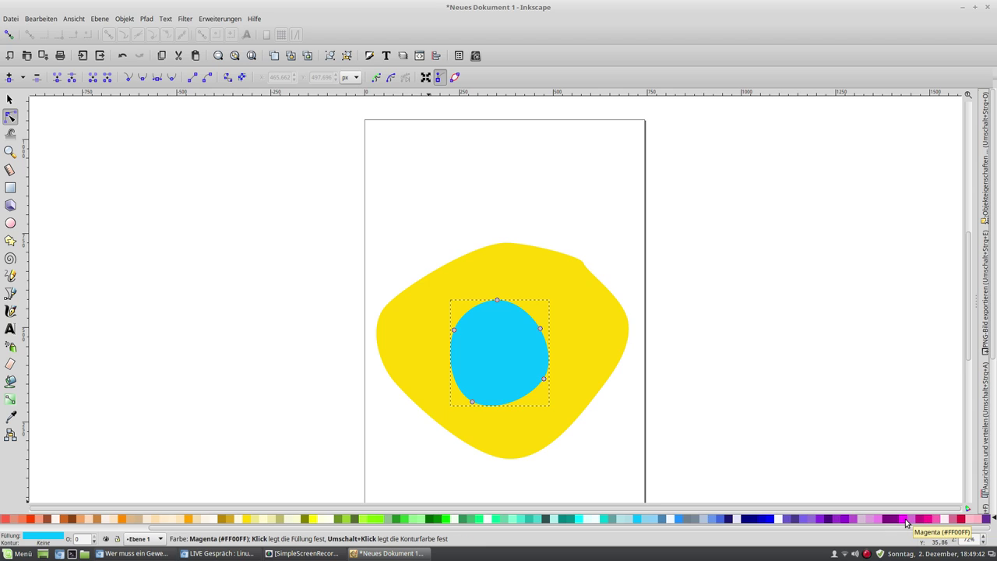
left_click(906, 518)
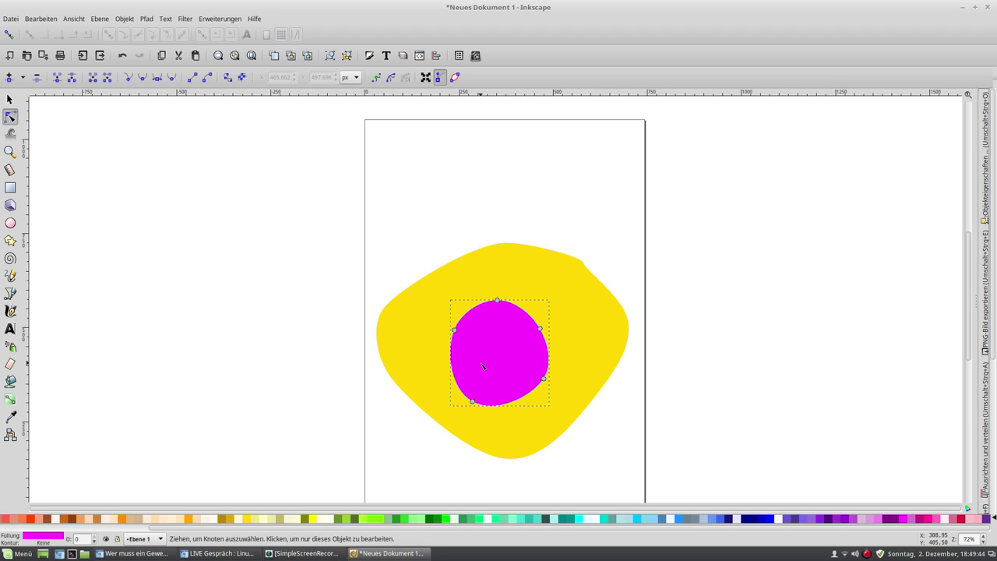
Step: Pull the magenta blob's bottom edge down and bulge its top and upper-left curves outward
left_click_drag(515, 402, 523, 435)
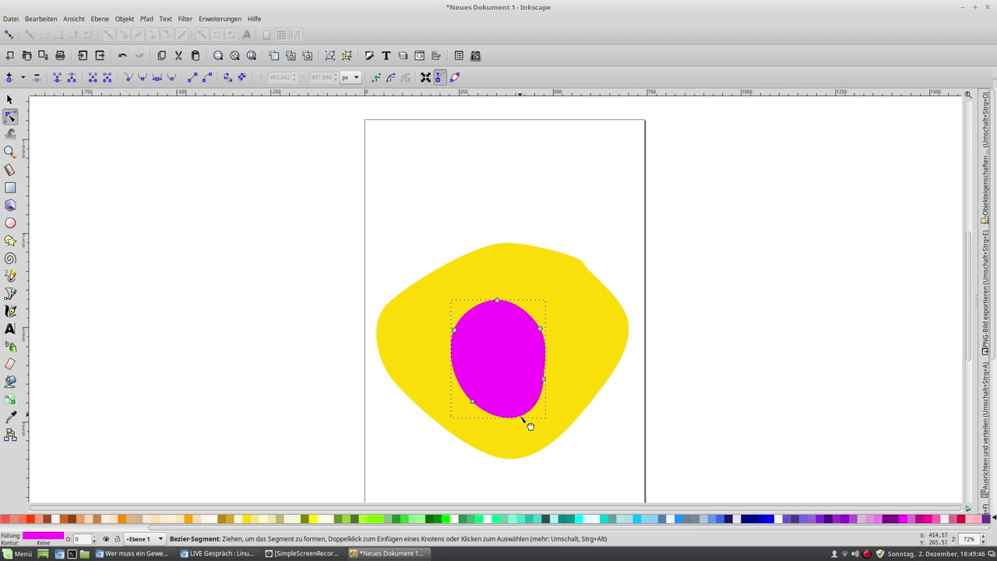
left_click_drag(482, 315, 460, 285)
mouse_move(513, 313)
left_mouse_down()
mouse_move(534, 296)
mouse_move(503, 286)
left_mouse_up()
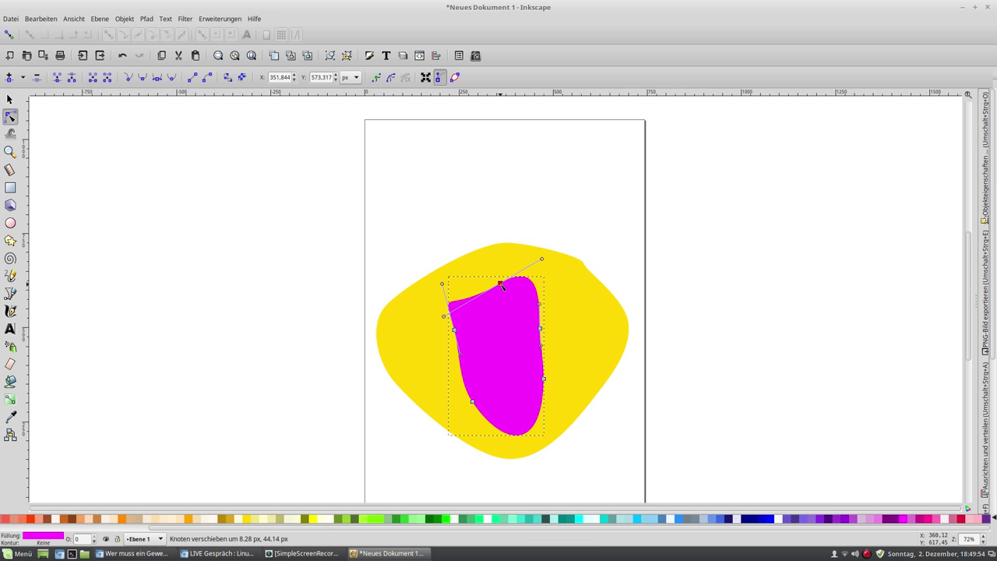
left_click_drag(444, 311, 482, 290)
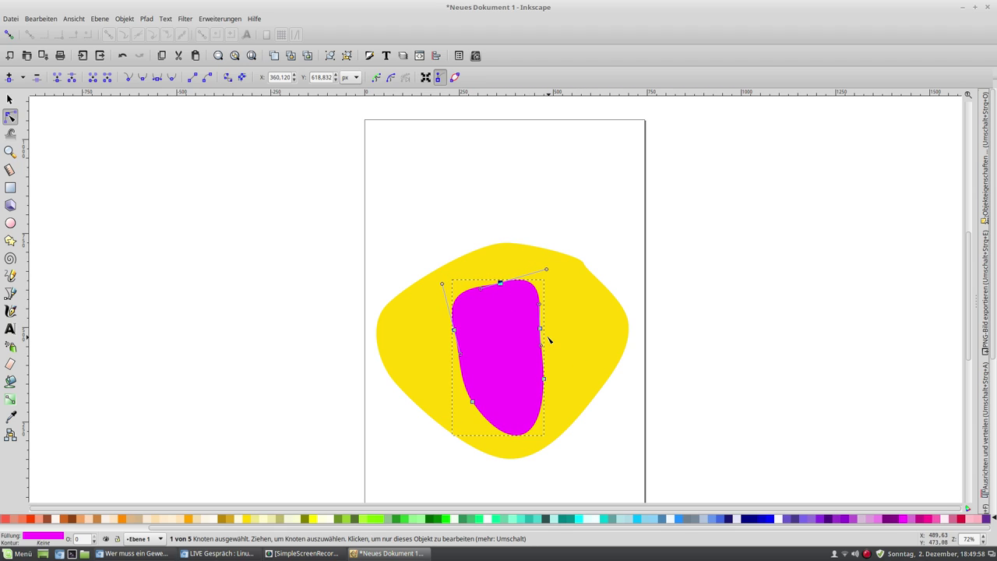
Step: Push the blob's right and left sides outward, round its bottom, then deselect it
left_click_drag(548, 332, 592, 319)
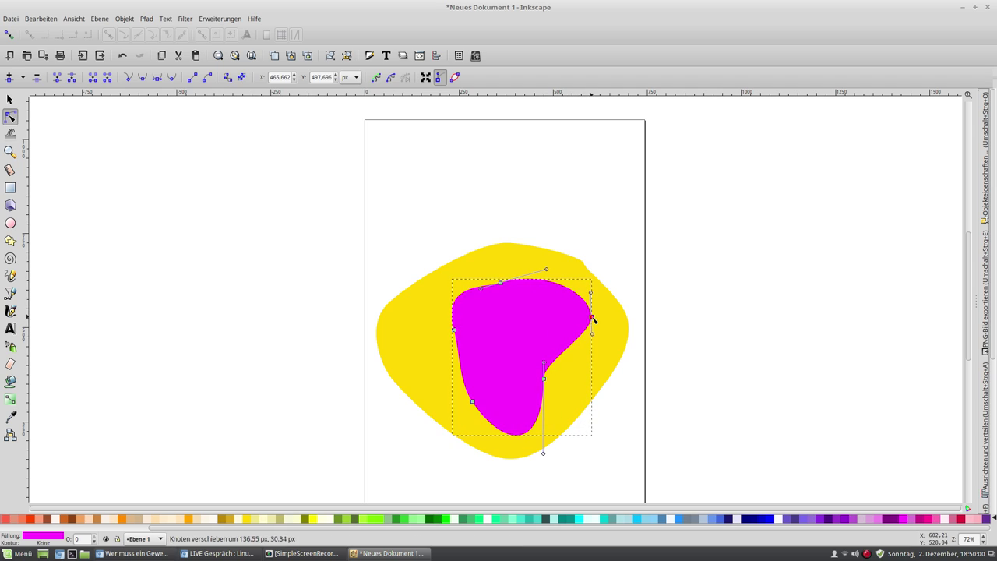
left_click_drag(544, 379, 578, 378)
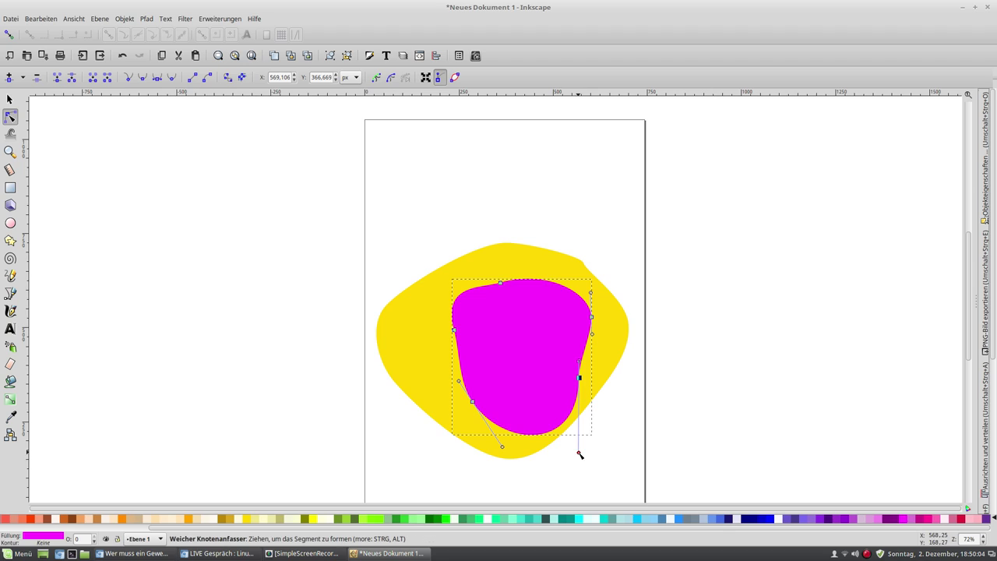
left_click_drag(579, 454, 564, 404)
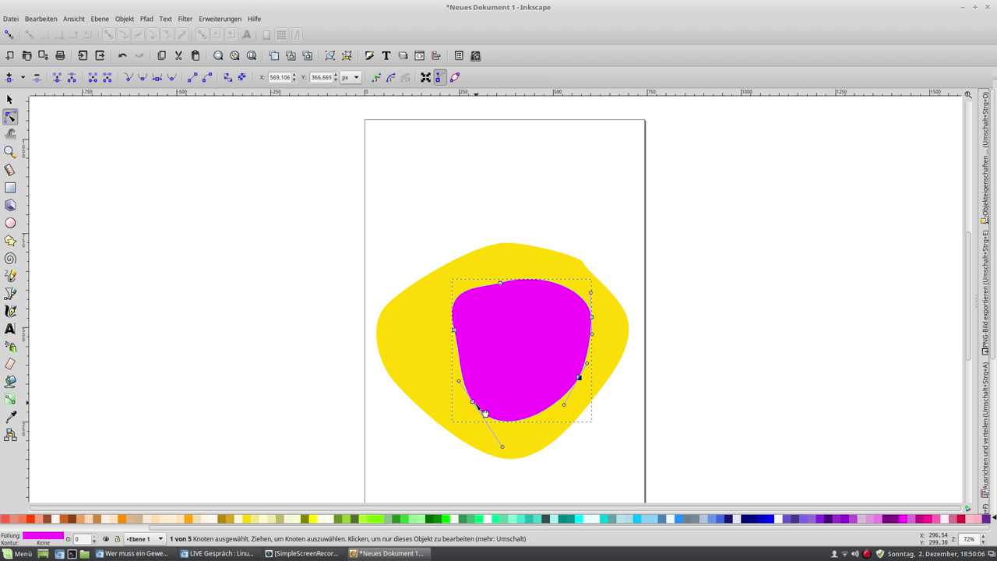
left_click_drag(472, 401, 459, 411)
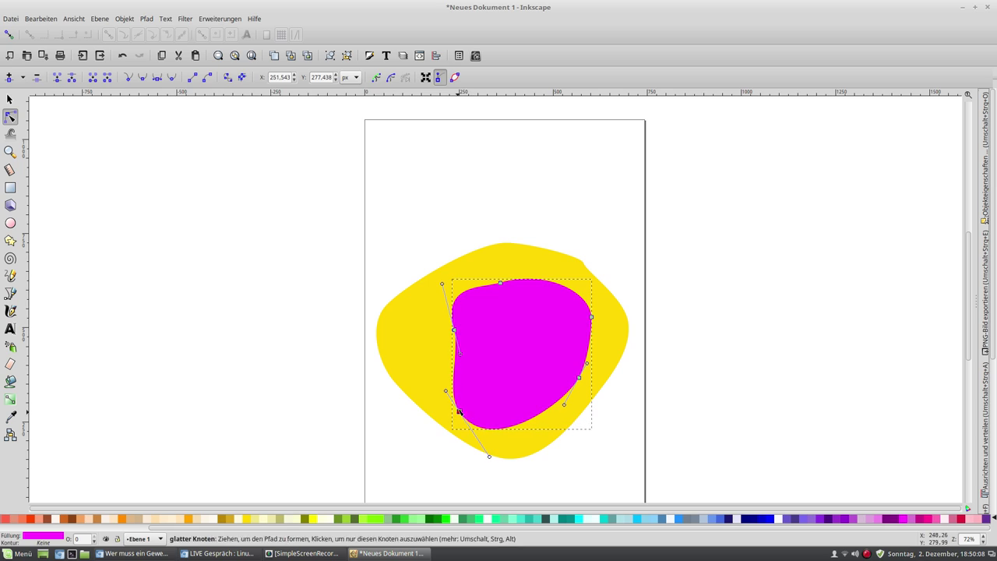
left_click_drag(453, 329, 403, 343)
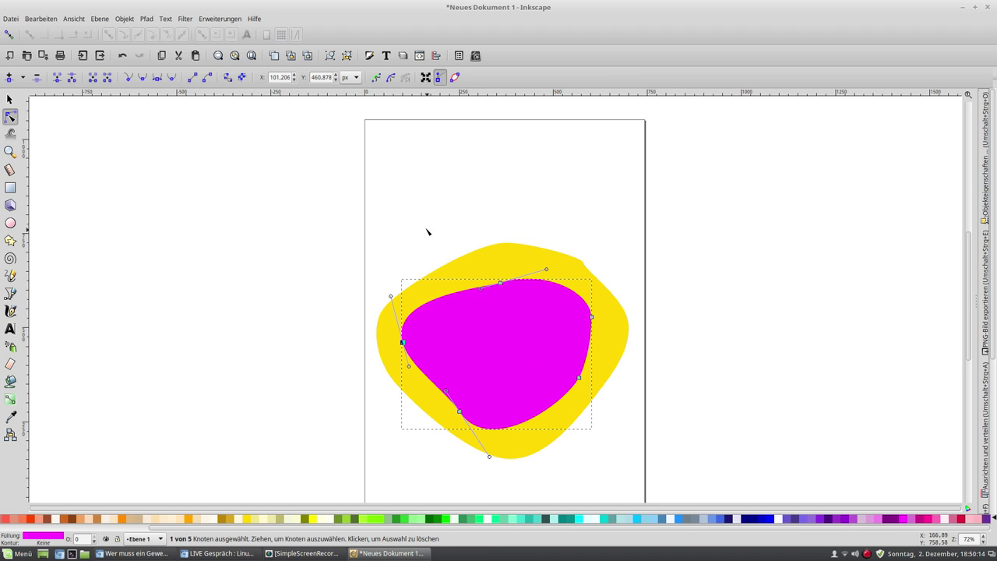
left_click(14, 101)
left_click(369, 163)
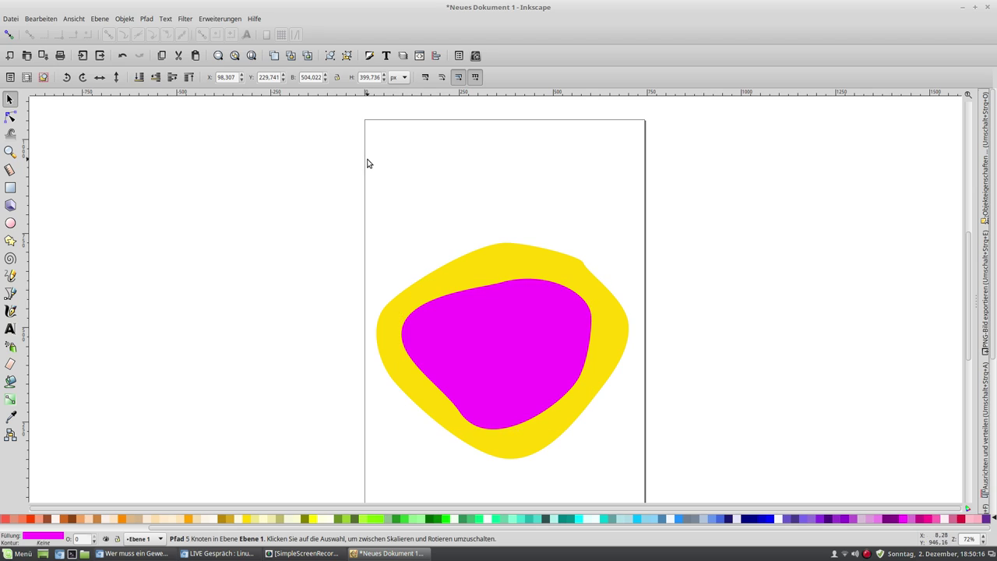
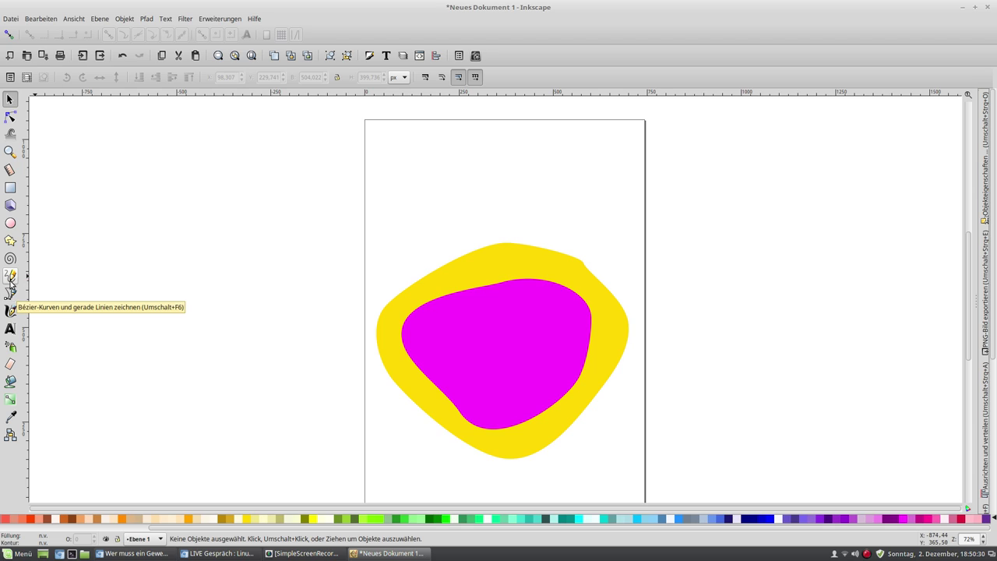
Step: Draw a short black diagonal pencil line above the yellow and magenta shapes and convert it with Stroke to Path
left_click(10, 275)
left_click_drag(424, 180, 453, 232)
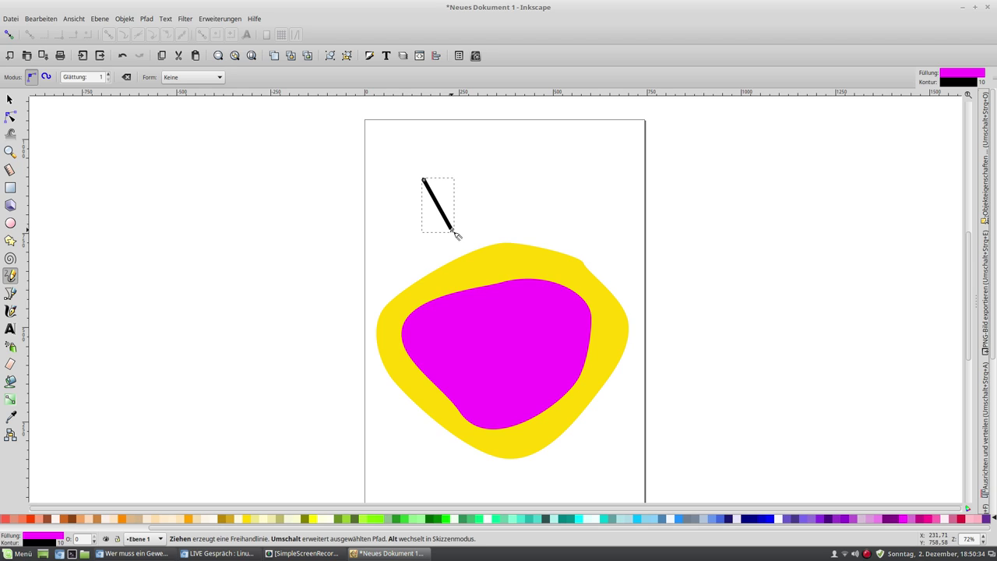
left_click(145, 21)
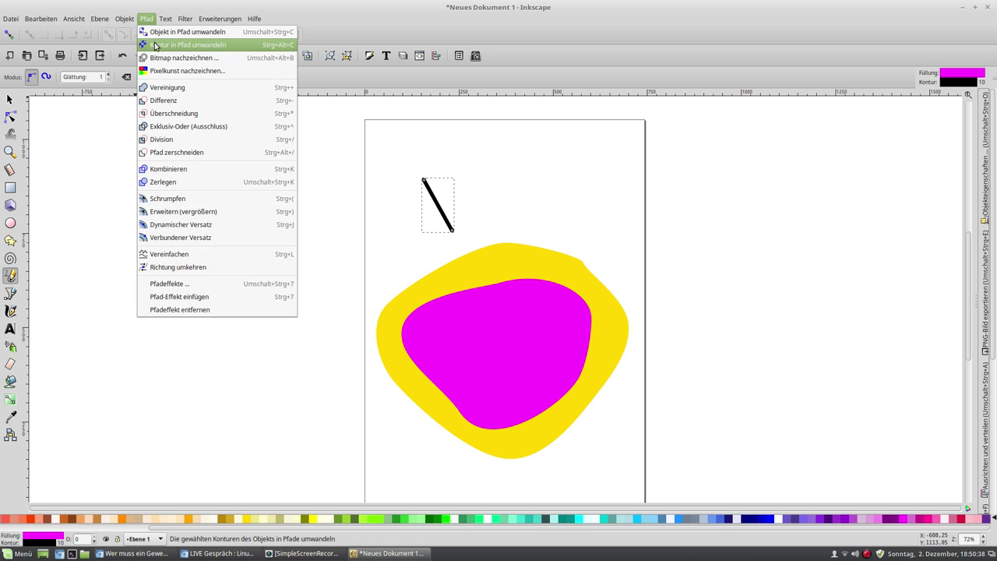
left_click(156, 45)
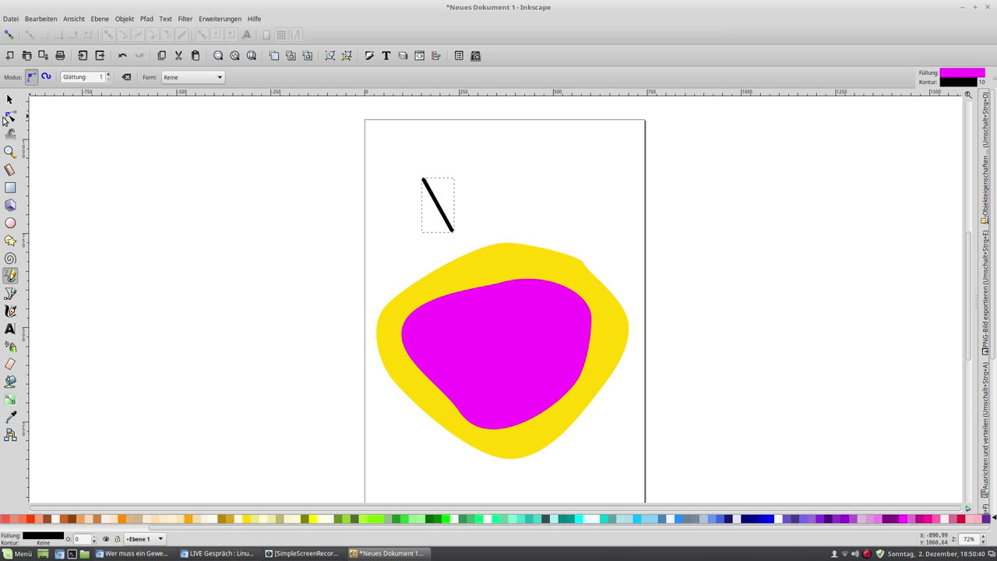
left_click(6, 117)
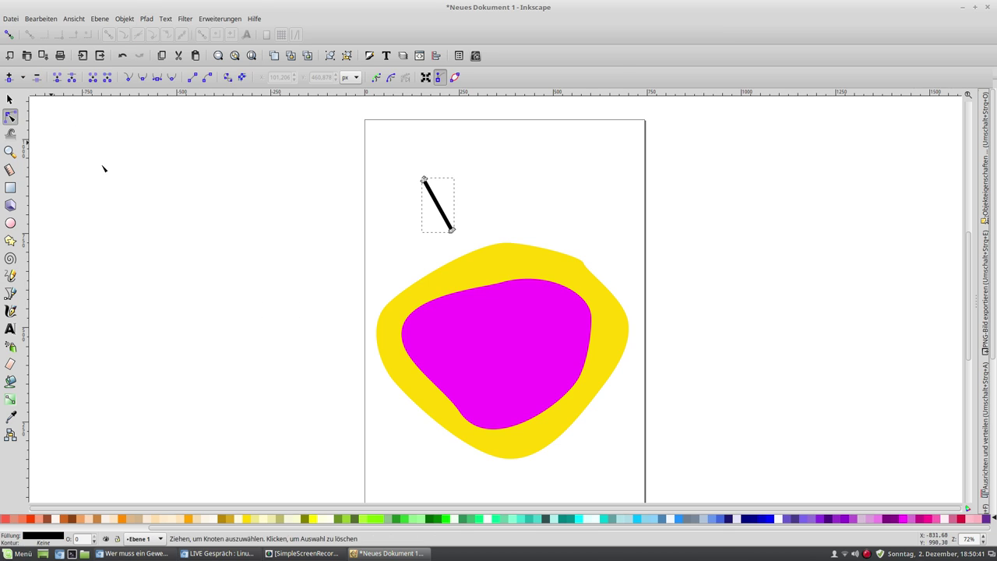
Step: Zoom in and spread the line's lower-end nodes into a black wedge
left_click(451, 229)
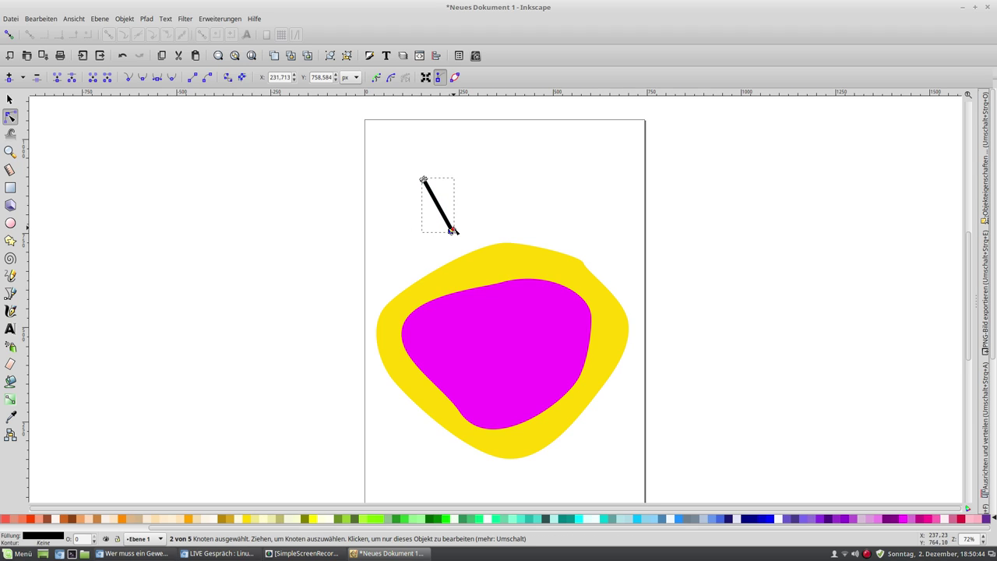
scroll(455, 231, "up", 3, "ctrl")
scroll(447, 236, "up", 1, "ctrl")
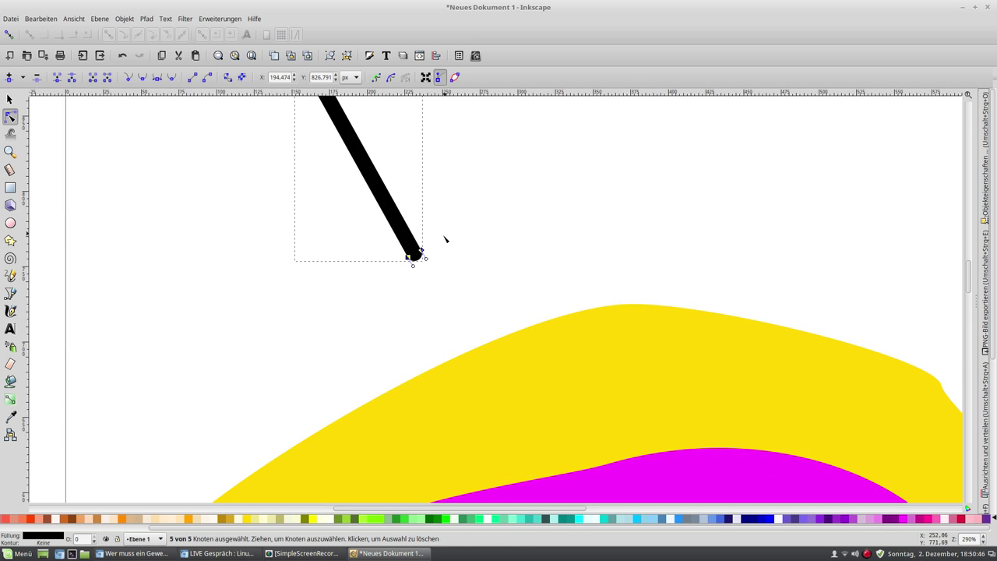
mouse_move(425, 260)
left_mouse_down()
mouse_move(439, 253)
mouse_move(413, 252)
mouse_move(496, 212)
left_mouse_up()
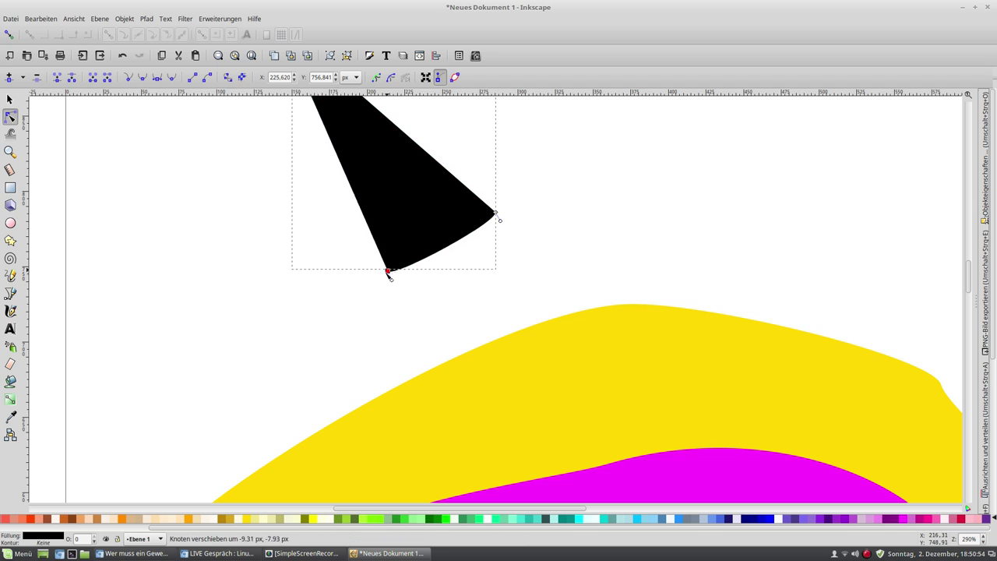
left_click_drag(406, 257, 367, 282)
scroll(327, 251, "up", 5)
Step: Pull the top and left nodes outward into a large five-sided polygon and select all five nodes
left_click_drag(299, 192, 290, 144)
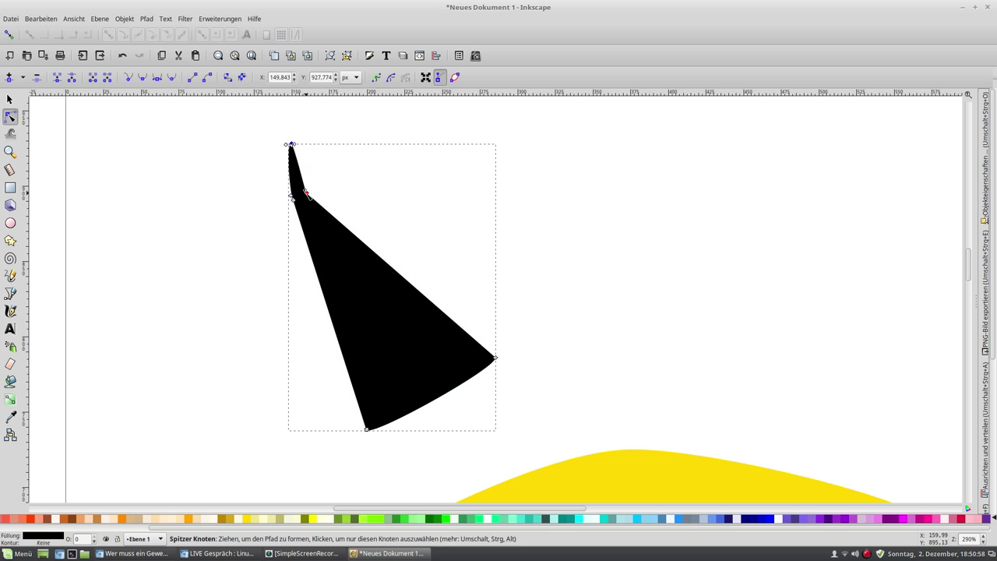
left_click_drag(305, 191, 367, 162)
left_click_drag(290, 204, 149, 312)
mouse_move(293, 145)
left_mouse_down()
mouse_move(214, 157)
mouse_move(232, 160)
left_mouse_up()
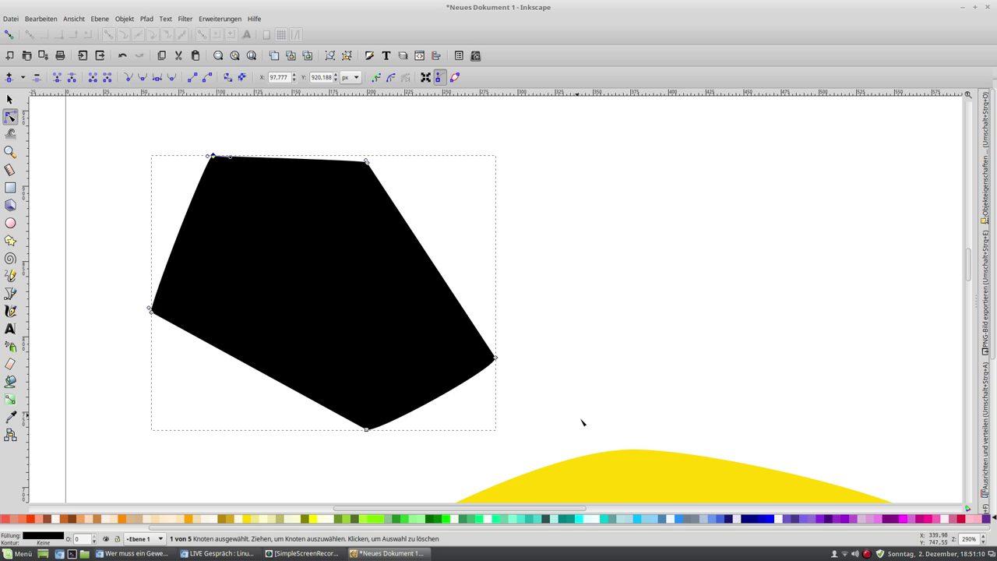
left_click_drag(584, 423, 69, 138)
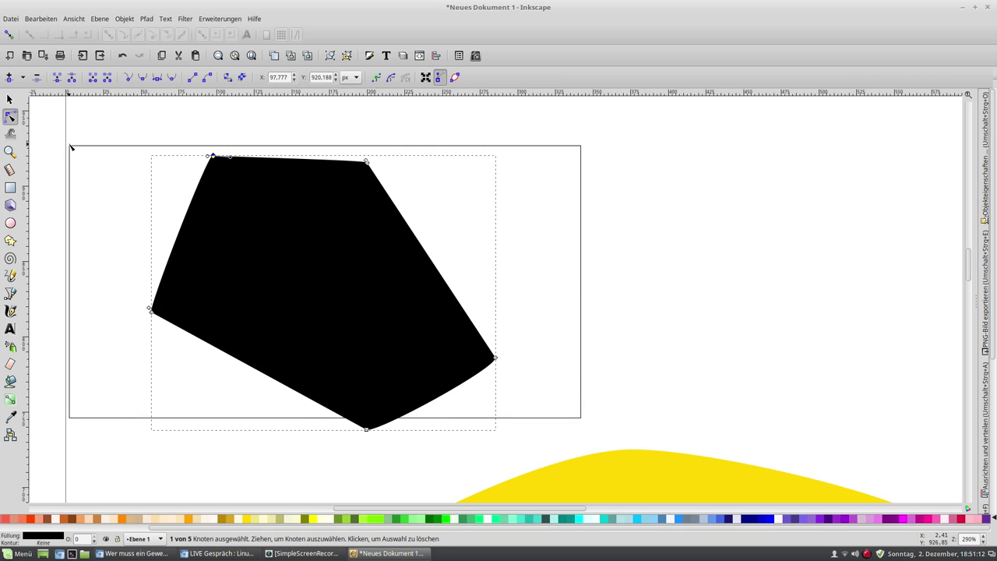
mouse_move(618, 485)
left_mouse_down()
mouse_move(96, 208)
mouse_move(79, 140)
left_mouse_up()
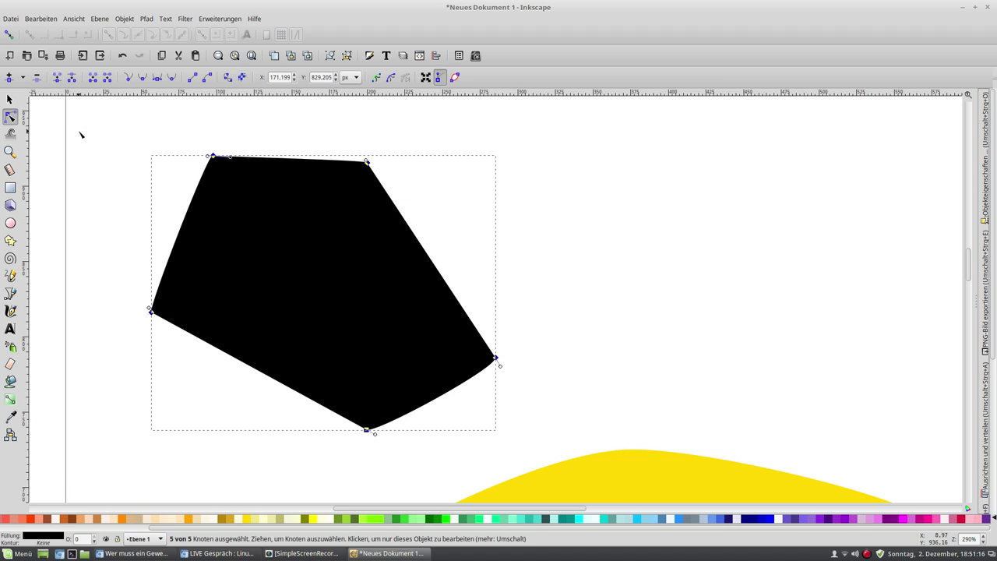
Step: Make all the polygon's nodes auto-smooth so it rounds into a blob
left_click(172, 77)
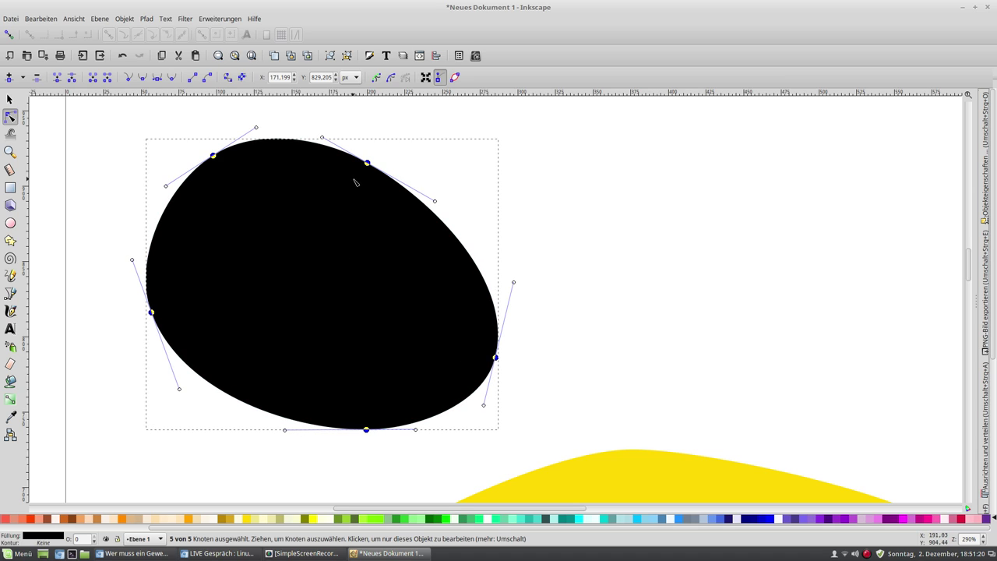
left_click_drag(366, 164, 356, 192)
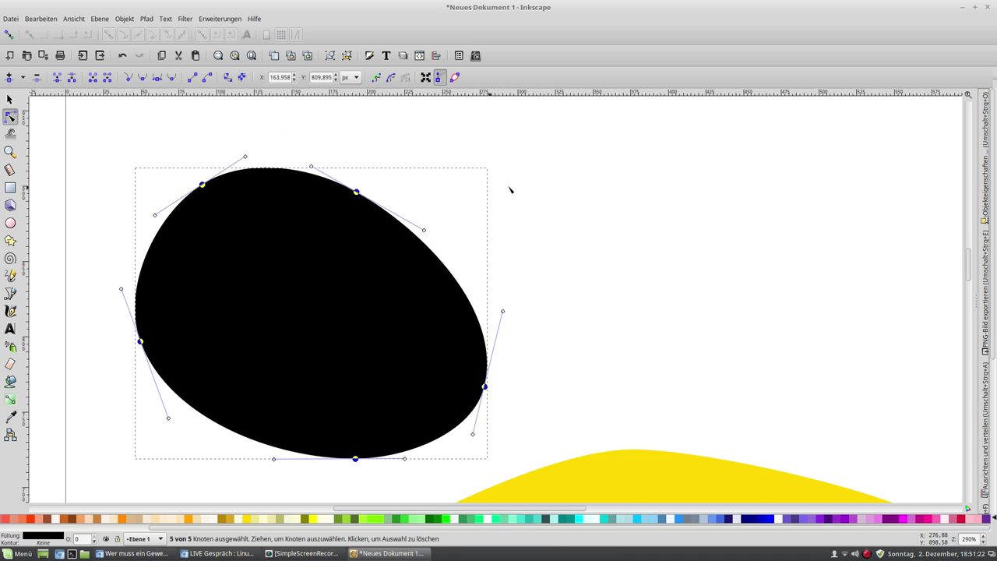
left_click(356, 191)
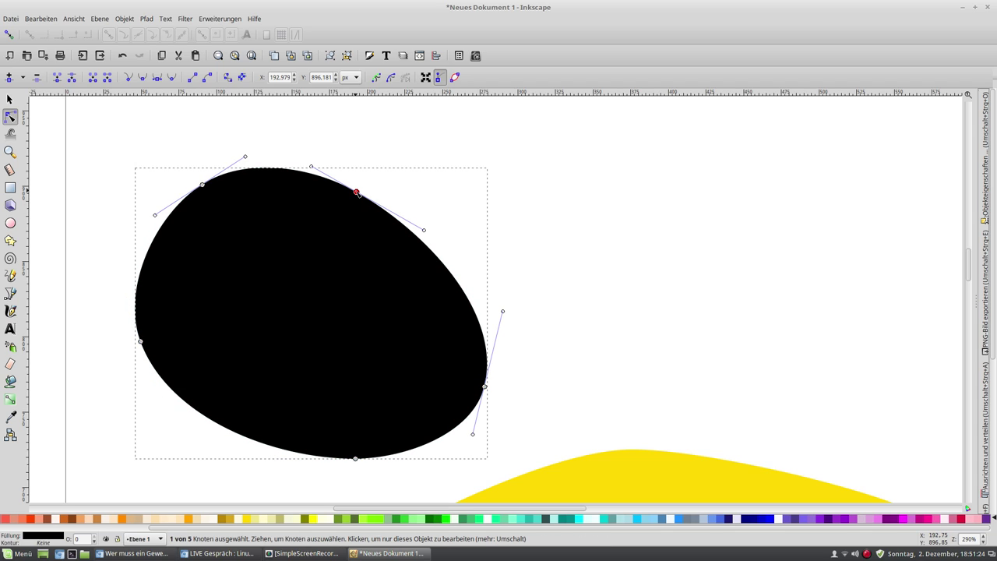
Step: Drag the upper-right, left, bottom and inner nodes to bend the blob into a kidney bean
mouse_move(357, 193)
left_mouse_down()
mouse_move(288, 340)
mouse_move(191, 363)
mouse_move(235, 344)
mouse_move(267, 345)
mouse_move(261, 330)
left_mouse_up()
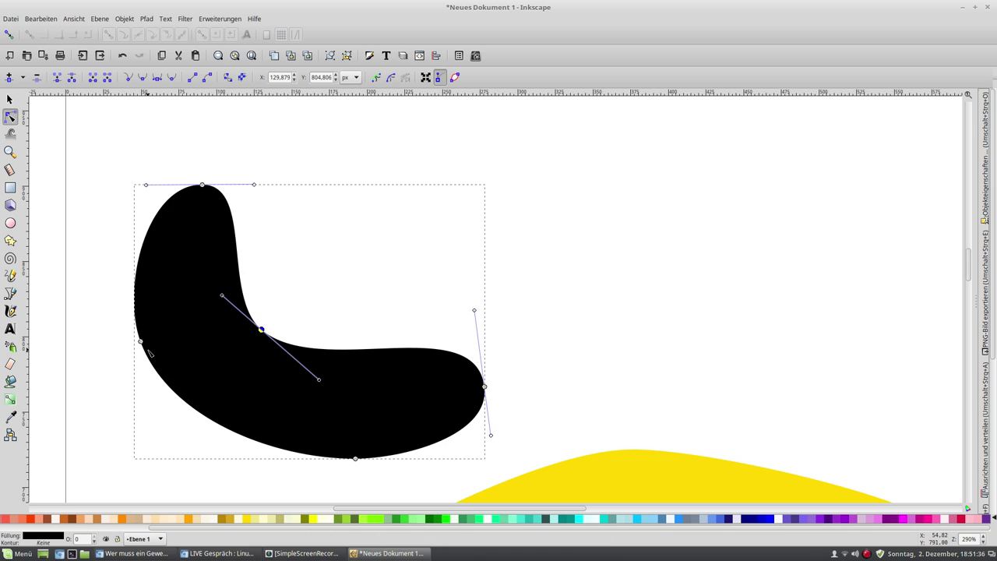
left_click_drag(142, 344, 95, 311)
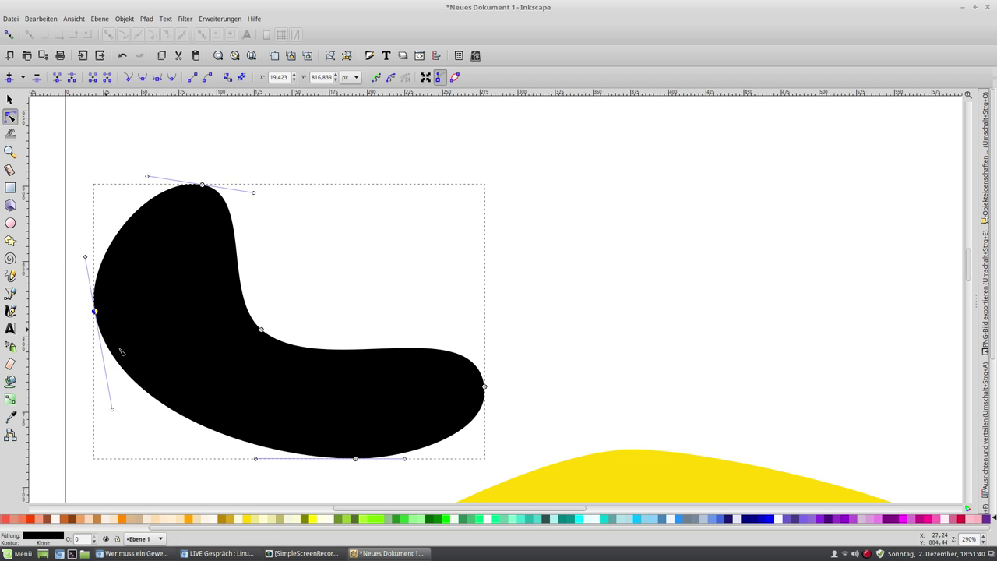
left_click_drag(356, 460, 391, 498)
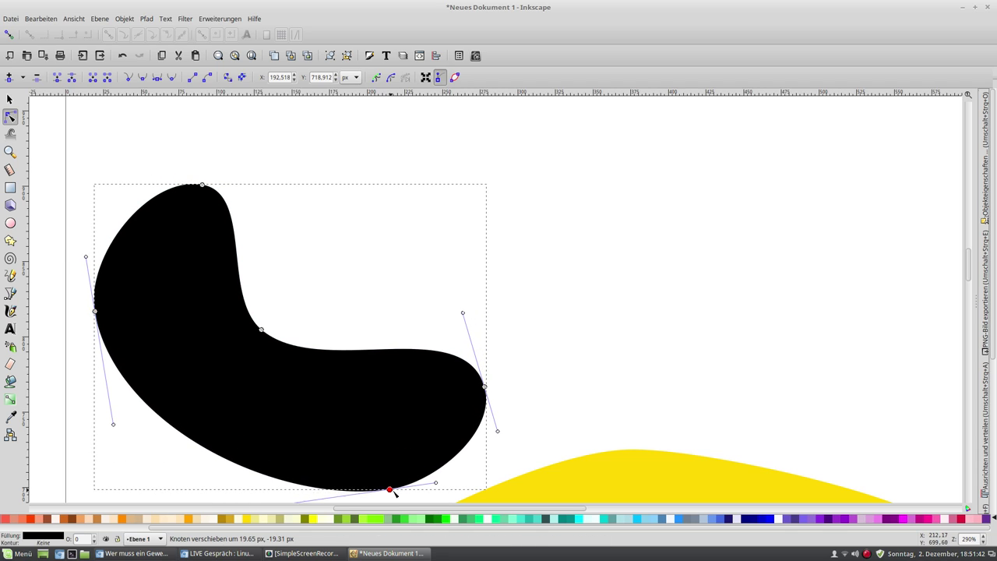
left_click_drag(392, 499, 384, 499)
mouse_move(262, 330)
left_mouse_down()
mouse_move(268, 349)
mouse_move(165, 466)
mouse_move(313, 282)
mouse_move(280, 330)
left_mouse_up()
left_click_drag(280, 334, 278, 349)
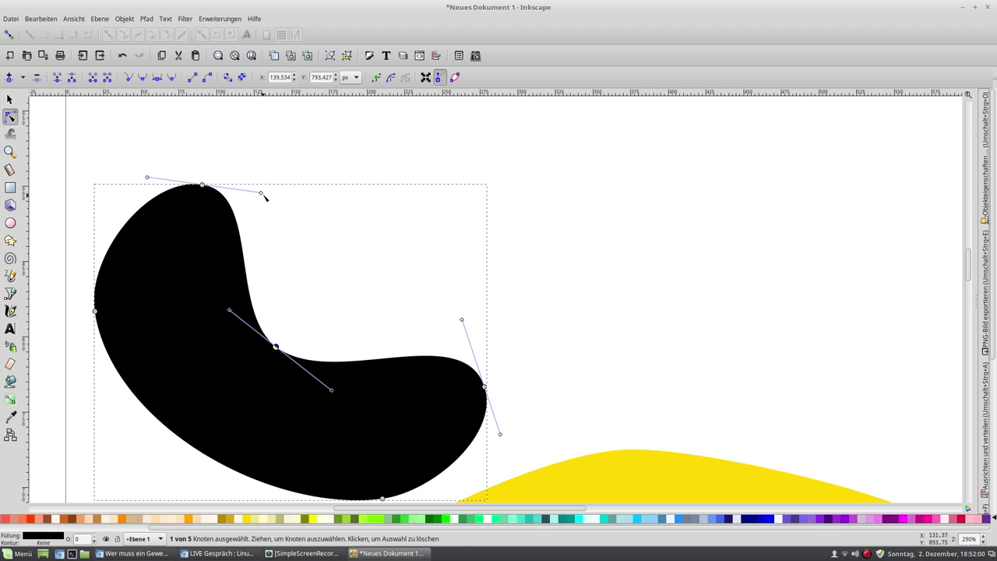
Step: Adjust the top node's curve handles to form a pointed top
left_click_drag(263, 194, 218, 188)
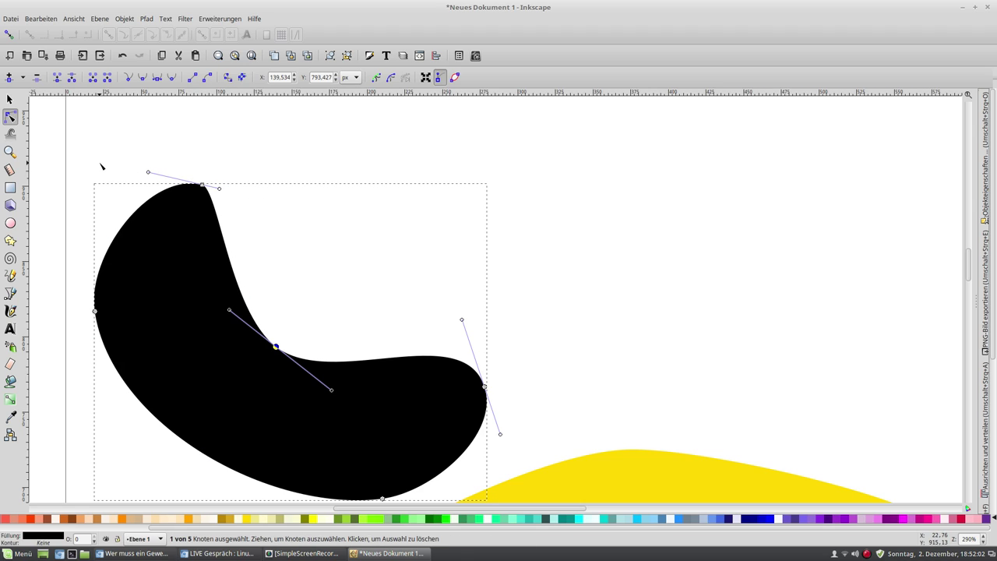
left_click_drag(148, 172, 191, 183)
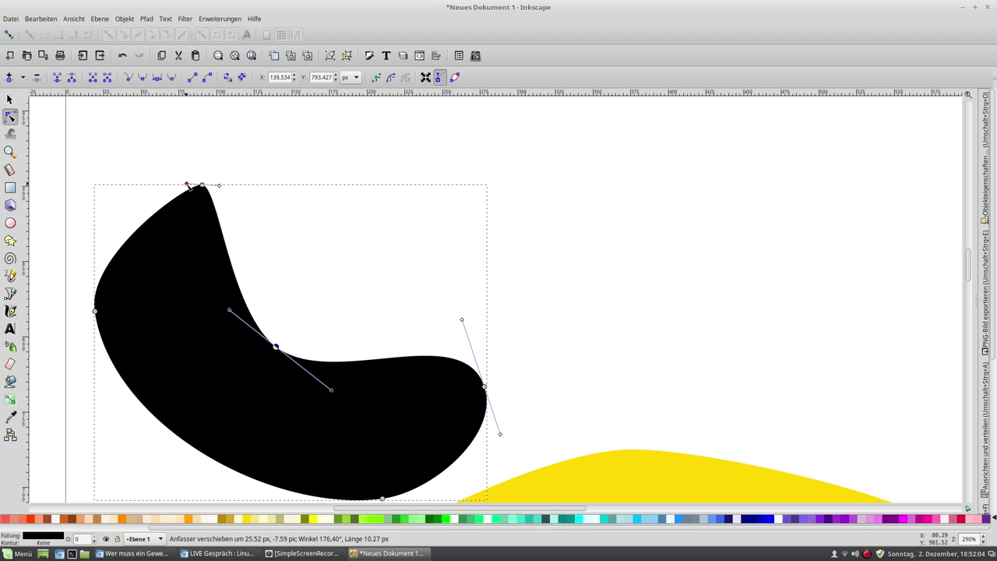
left_click_drag(192, 184, 182, 164)
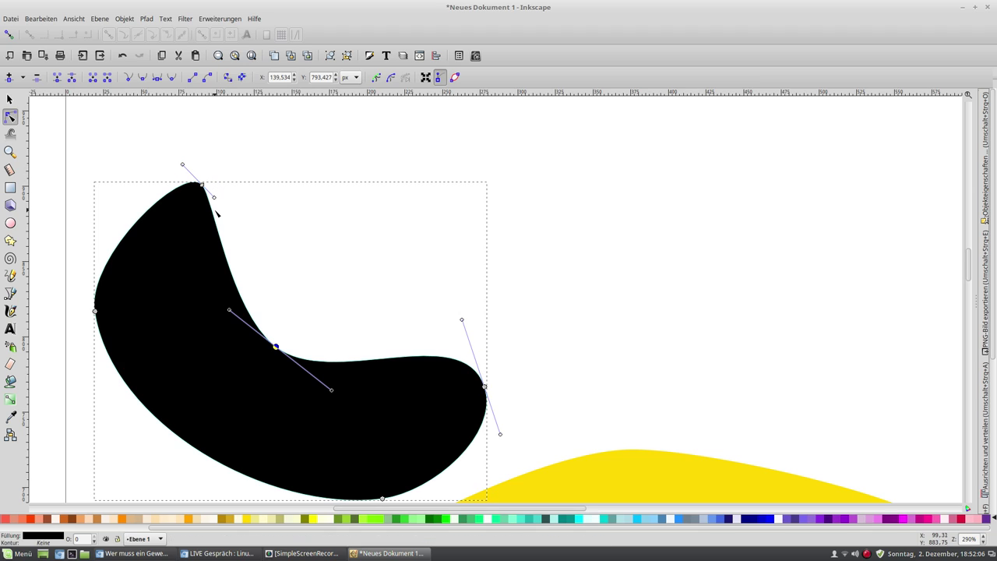
mouse_move(215, 198)
left_mouse_down()
mouse_move(199, 228)
mouse_move(217, 224)
left_mouse_up()
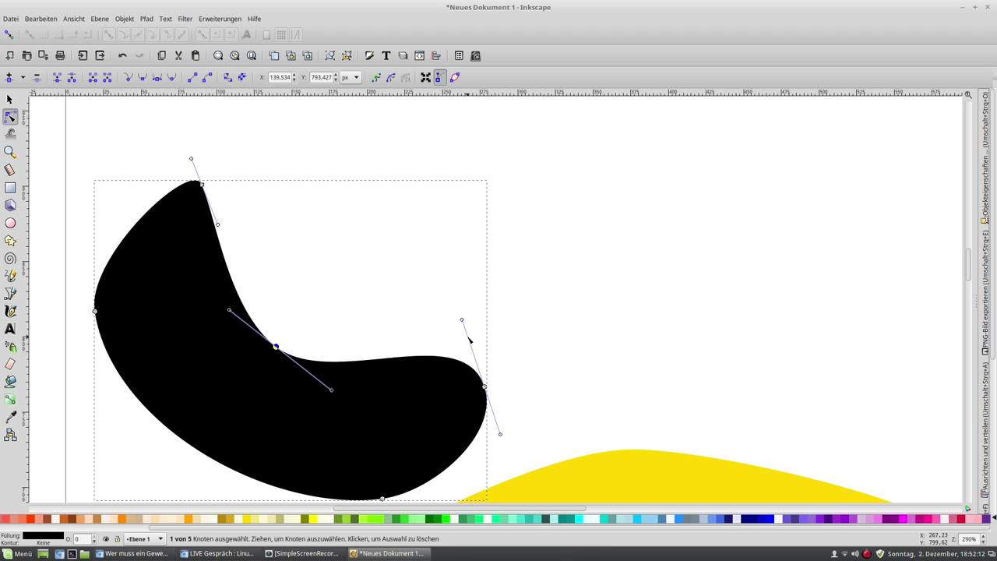
Step: Flatten the right node's curve and round the crescent's right tip
mouse_move(463, 320)
left_mouse_down()
mouse_move(474, 345)
mouse_move(459, 388)
left_mouse_up()
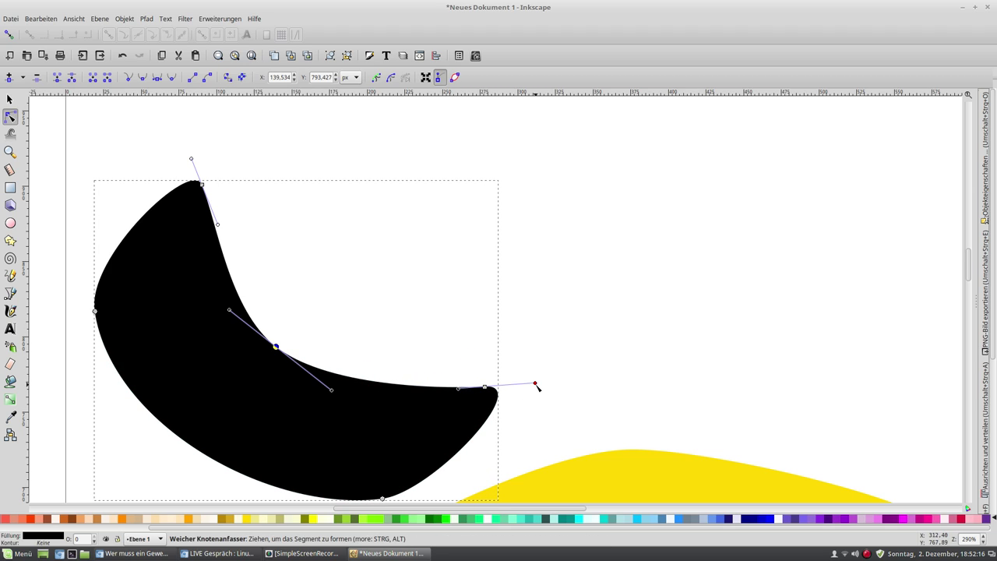
mouse_move(535, 383)
left_mouse_down()
mouse_move(531, 403)
mouse_move(534, 394)
mouse_move(517, 398)
mouse_move(545, 407)
left_mouse_up()
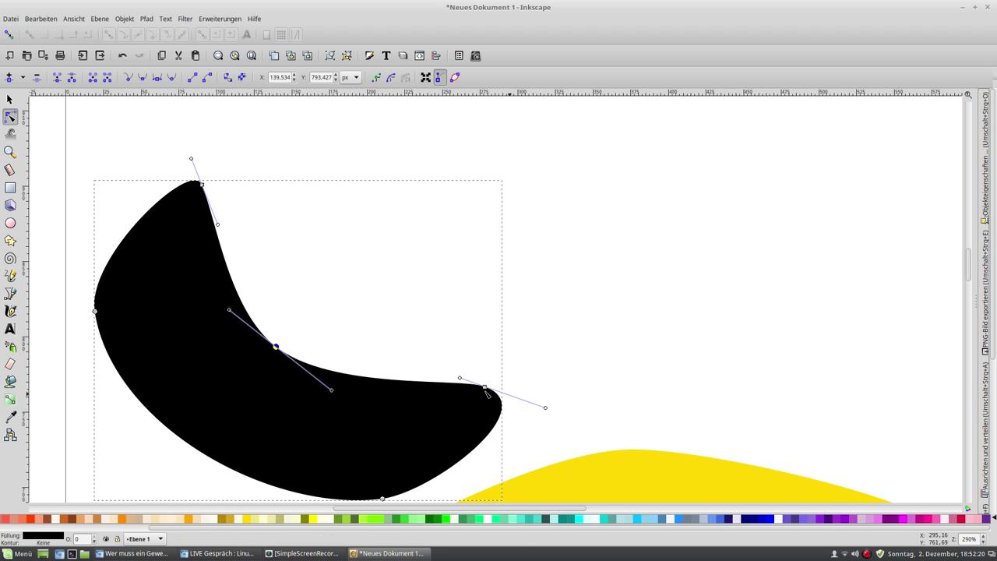
left_click(464, 341)
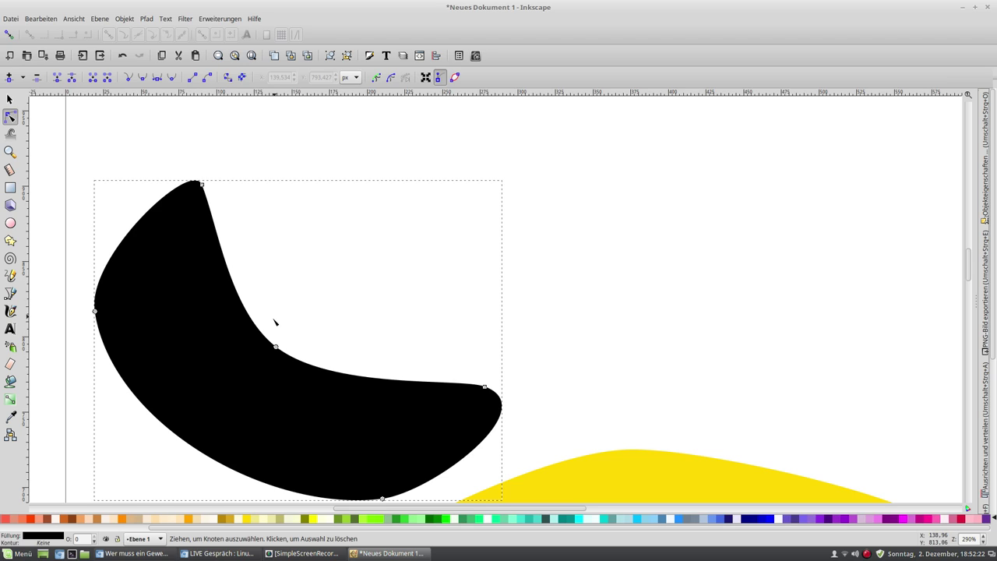
Step: Move the inner node and its handle to sharpen the inner curve, then deselect everything
left_click_drag(275, 346, 255, 367)
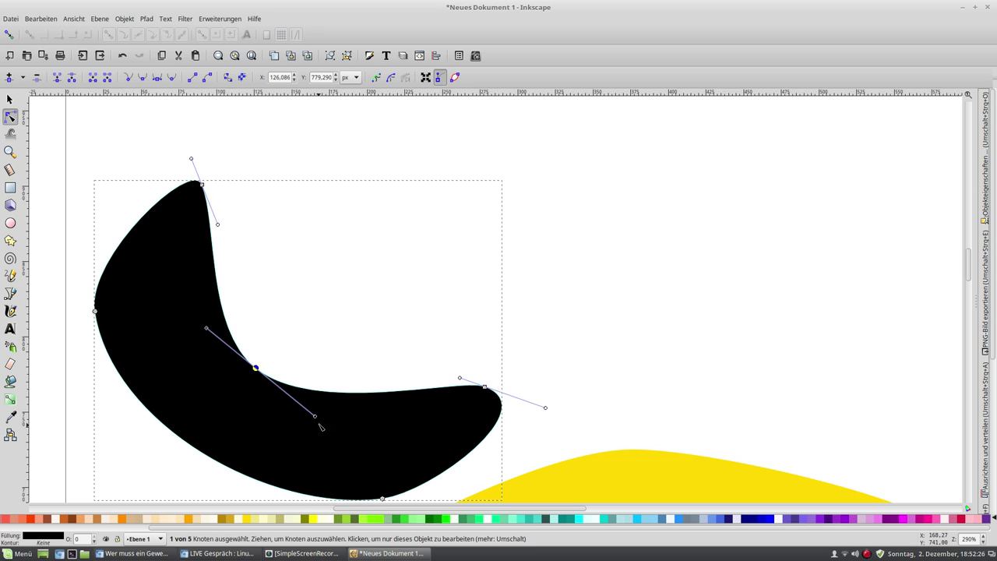
left_click_drag(315, 418, 287, 399)
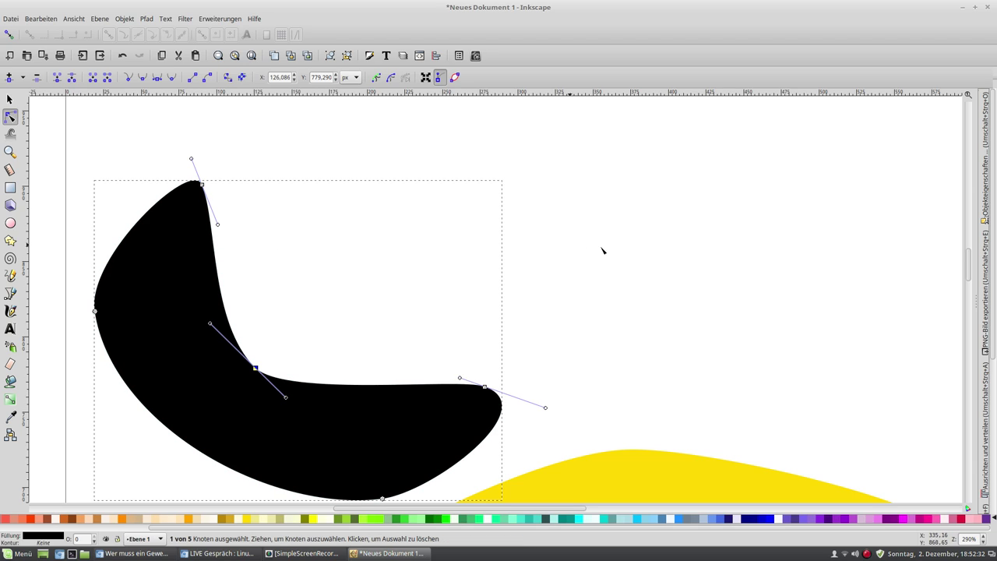
left_click(652, 253)
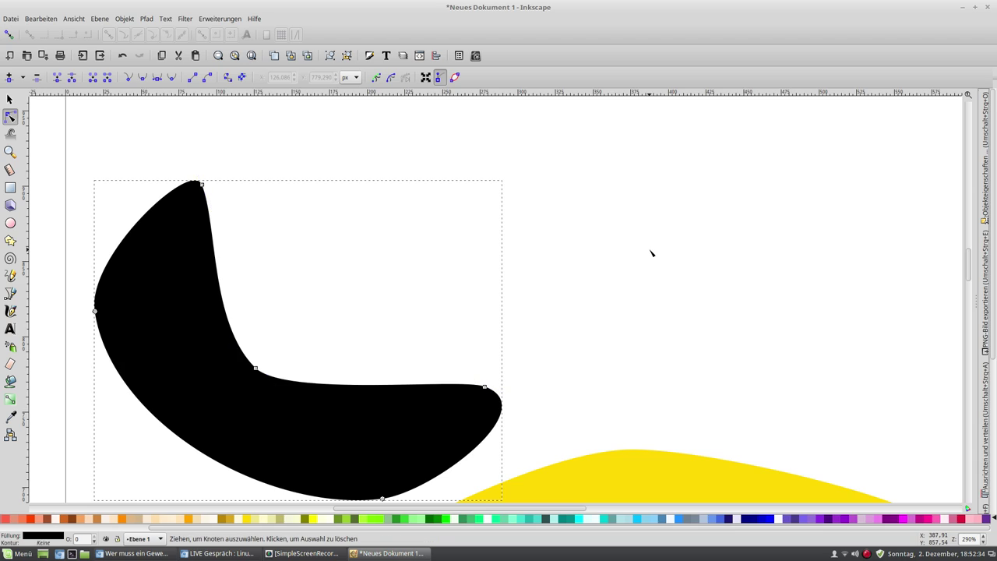
left_click(651, 253)
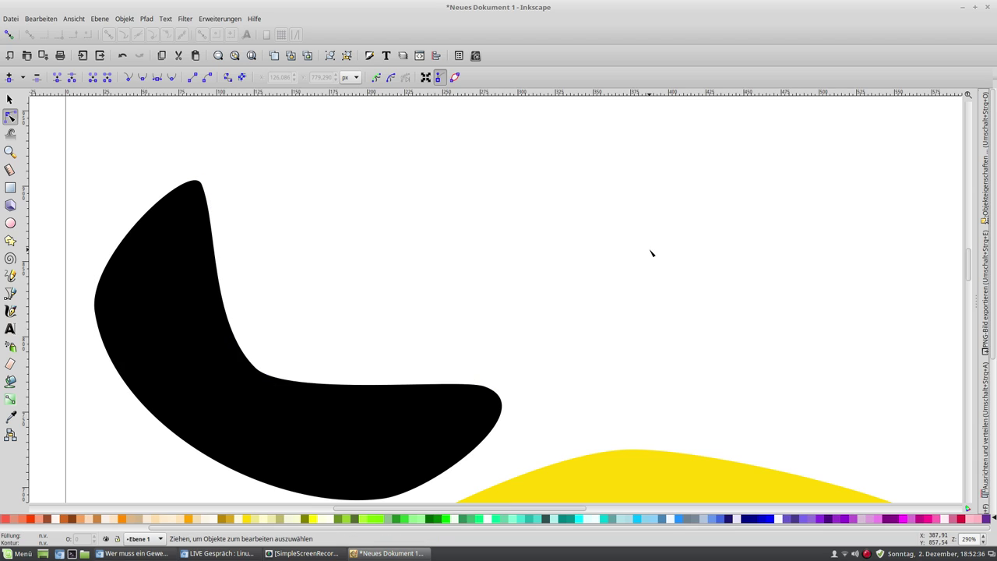
left_click(333, 553)
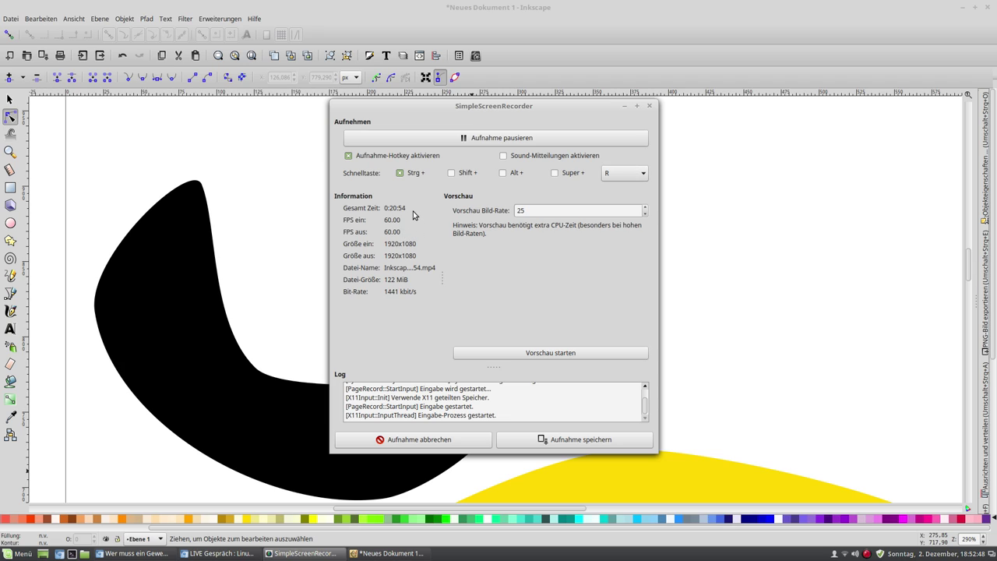
left_click(704, 334)
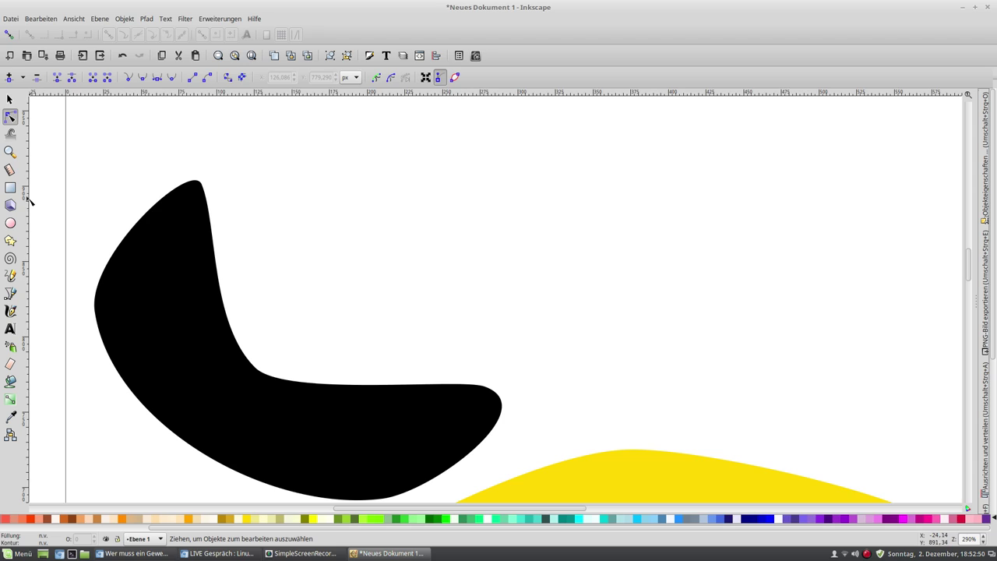
Step: Draw a spiral right of the black crescent and set it to 11.21 turns
left_click(9, 260)
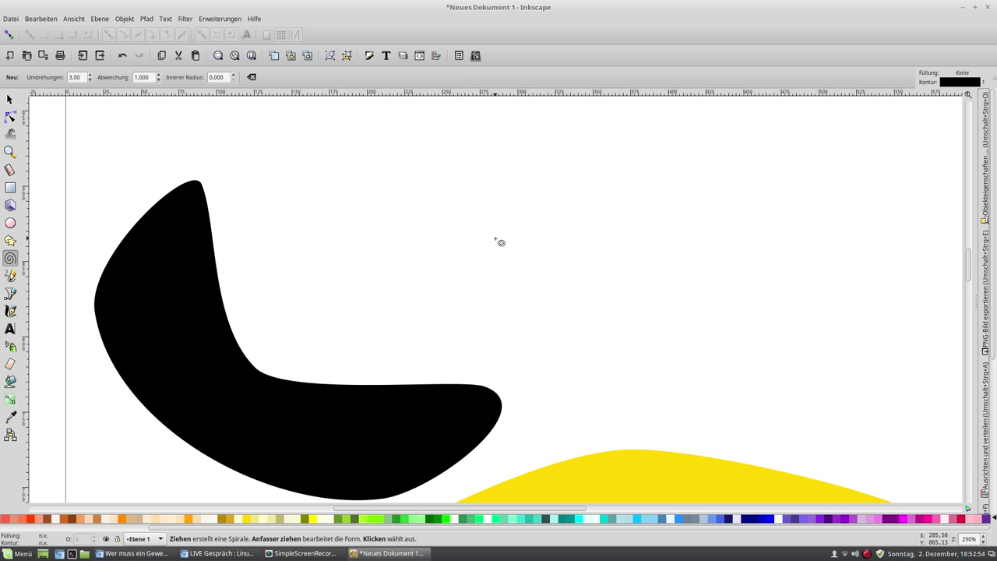
mouse_move(497, 236)
left_mouse_down()
mouse_move(567, 252)
mouse_move(571, 222)
mouse_move(374, 367)
mouse_move(378, 296)
mouse_move(392, 260)
mouse_move(411, 259)
left_mouse_up()
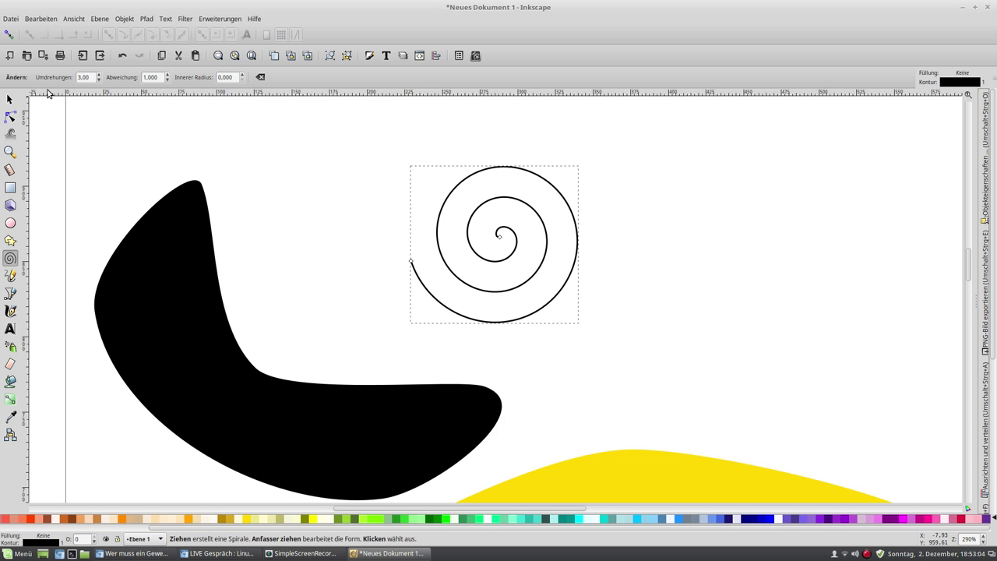
left_click(100, 74)
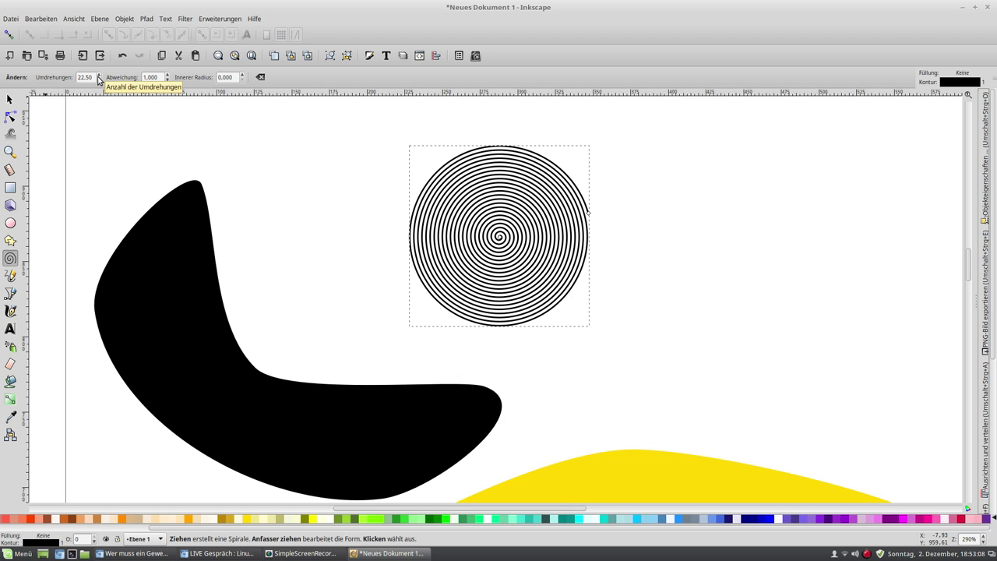
left_click(98, 79)
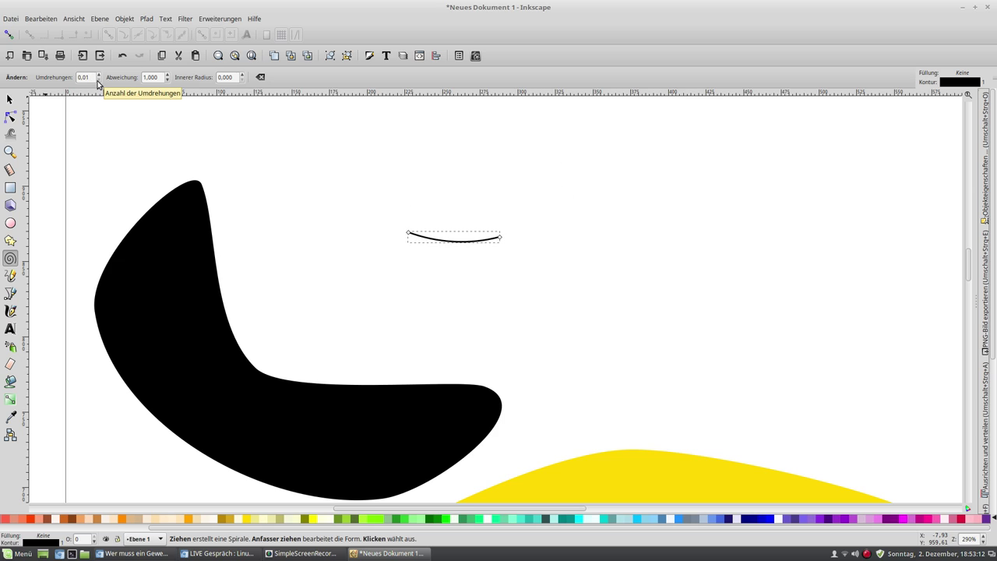
left_click(100, 76)
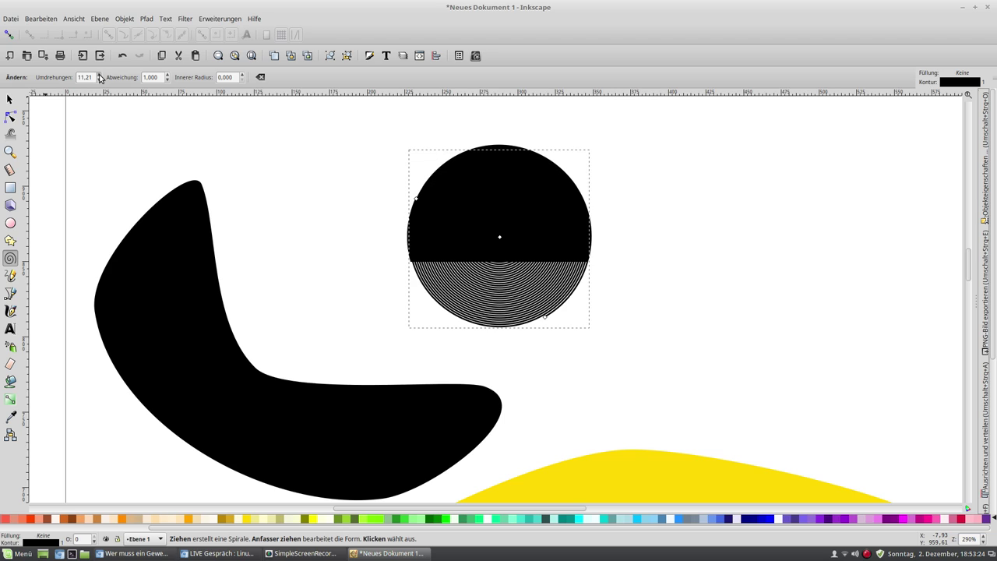
Step: Try different spiral turn counts, ending with 0.01 turns
scroll(88, 78, "up", 20)
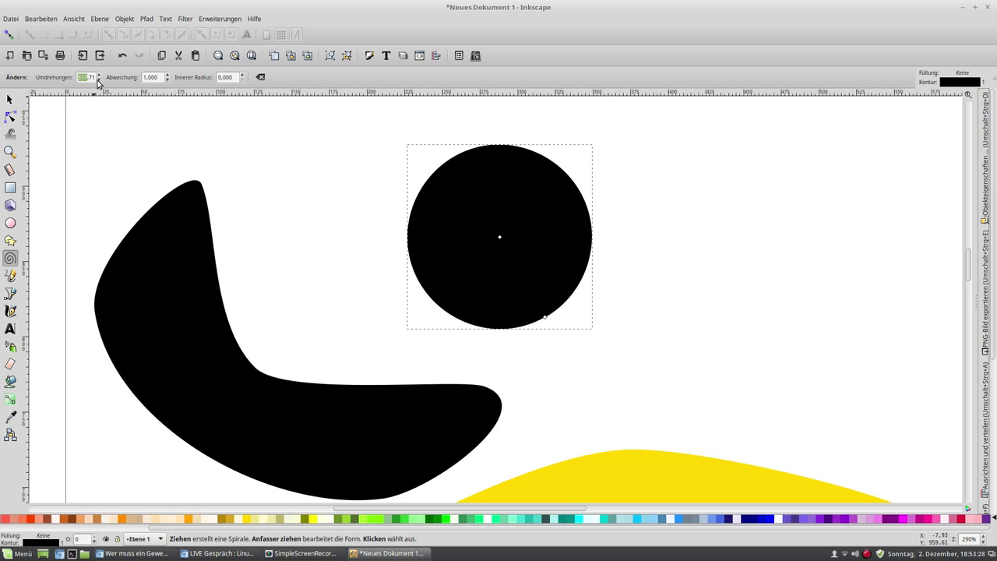
scroll(98, 81, "up", 10)
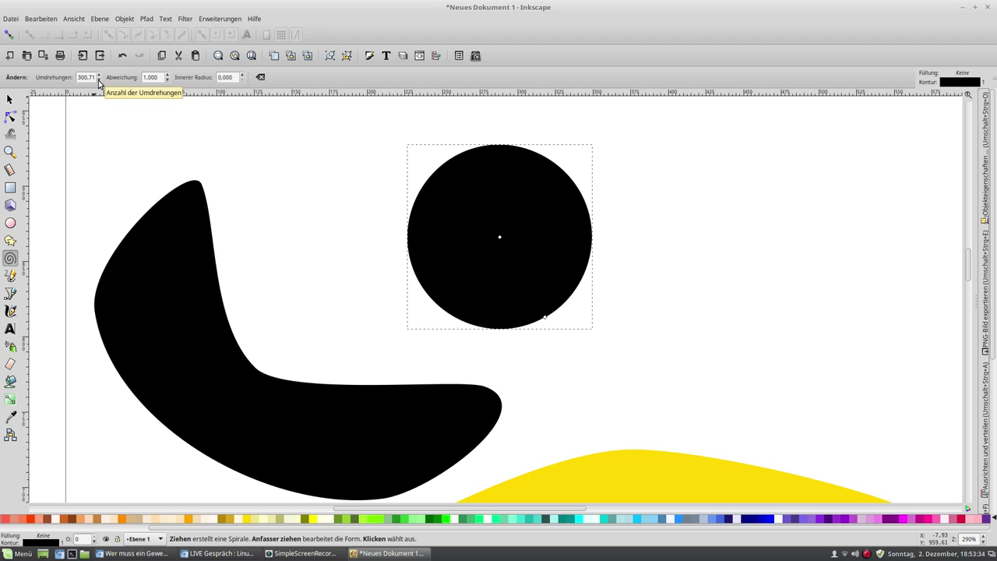
scroll(99, 82, "down", 1)
scroll(98, 83, "down", 1)
scroll(99, 82, "down", 1)
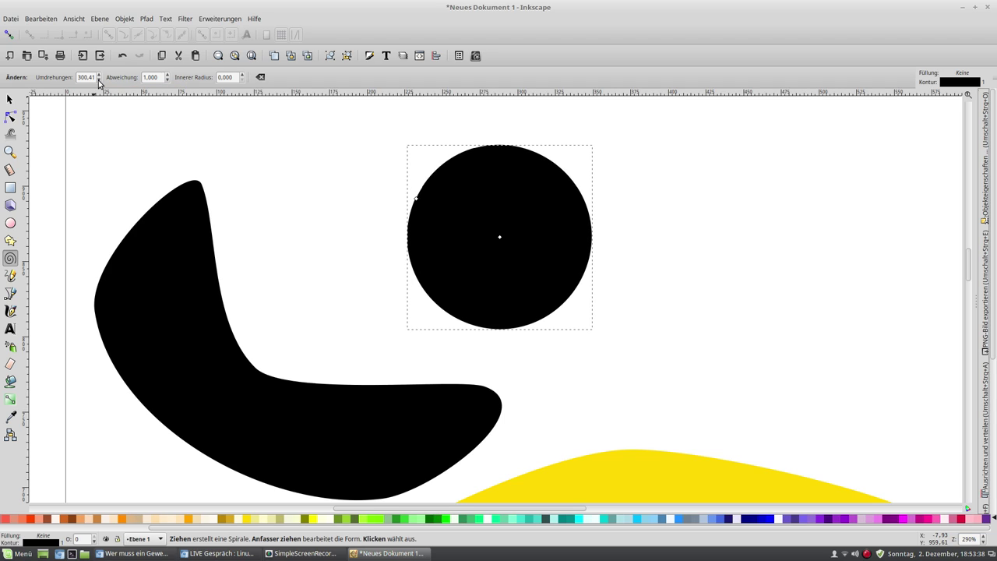
left_click(99, 81)
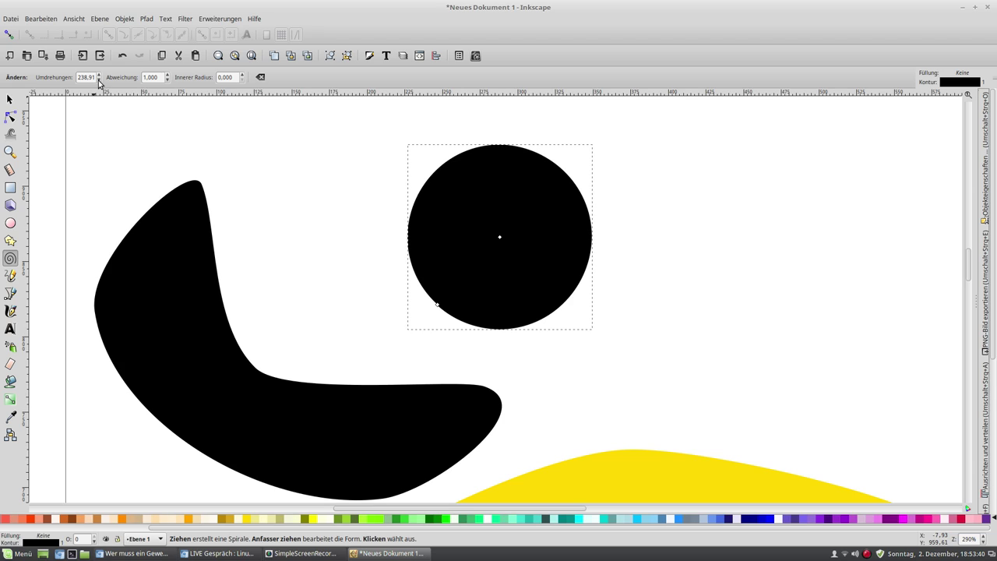
scroll(99, 82, "down", 1)
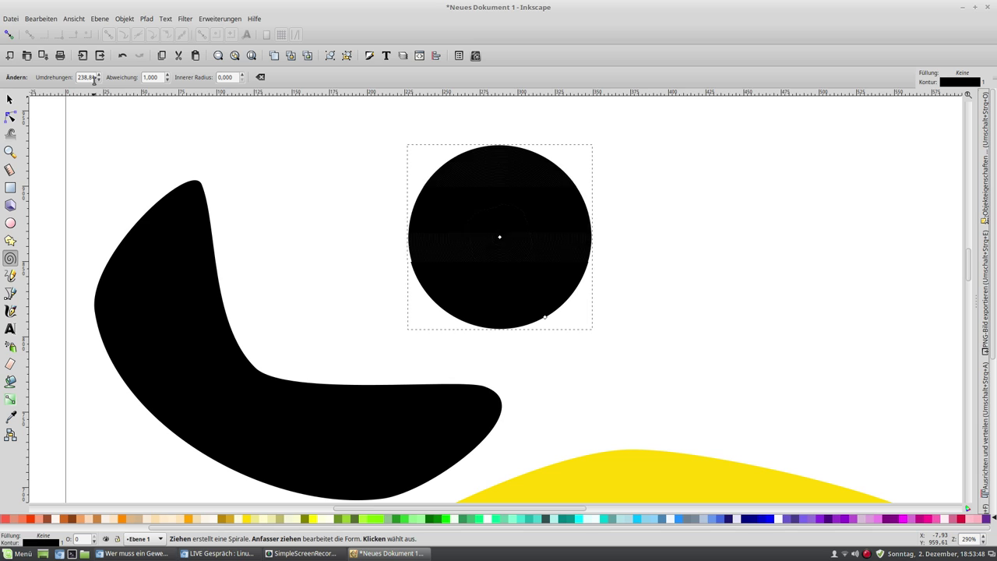
triple_click(77, 77)
type("0,01")
key("Return")
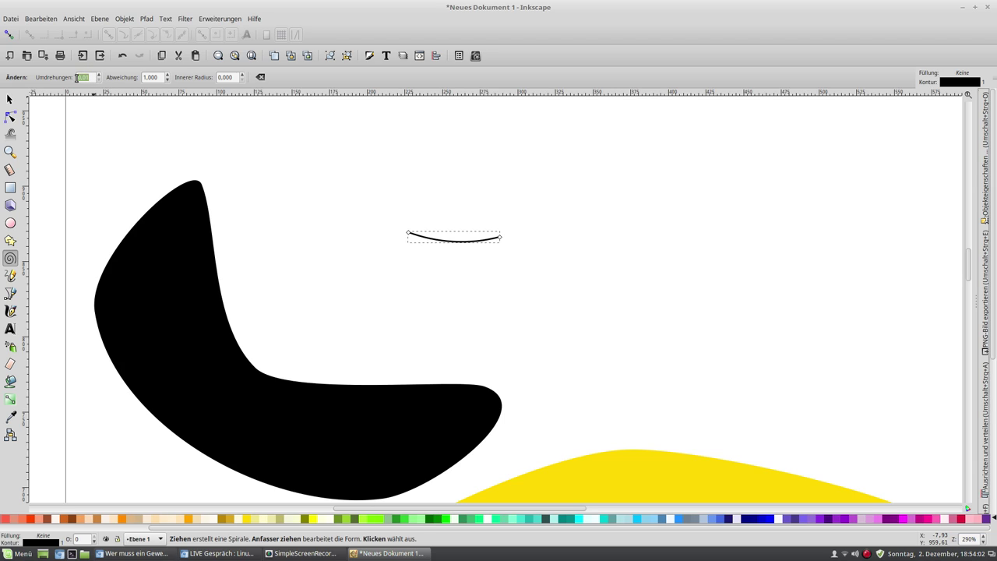
Step: Set the spiral to 50 turns, making a dense black disc
scroll(99, 77, "up", 1)
scroll(99, 77, "up", 1)
scroll(99, 77, "up", 1)
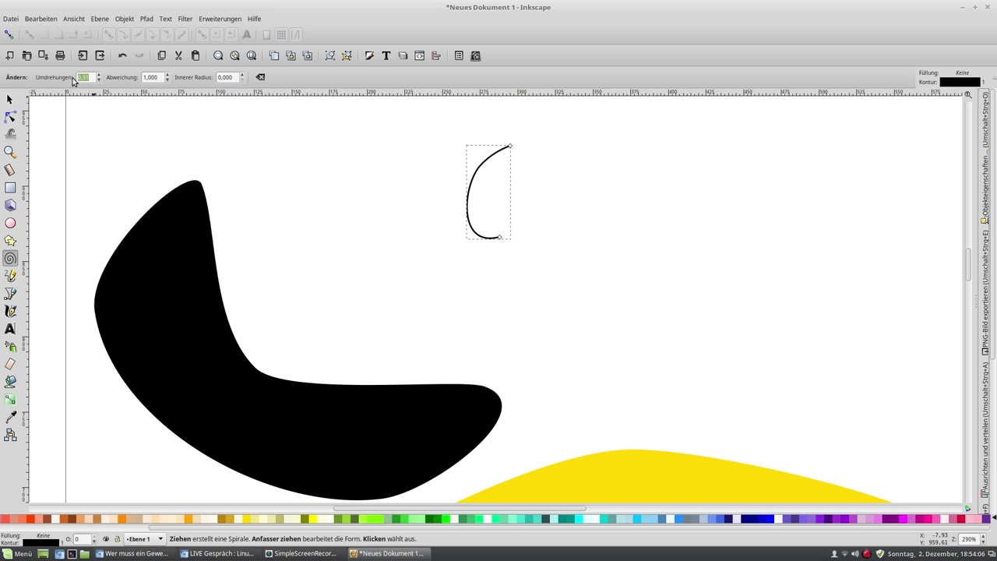
type("50")
key("Return")
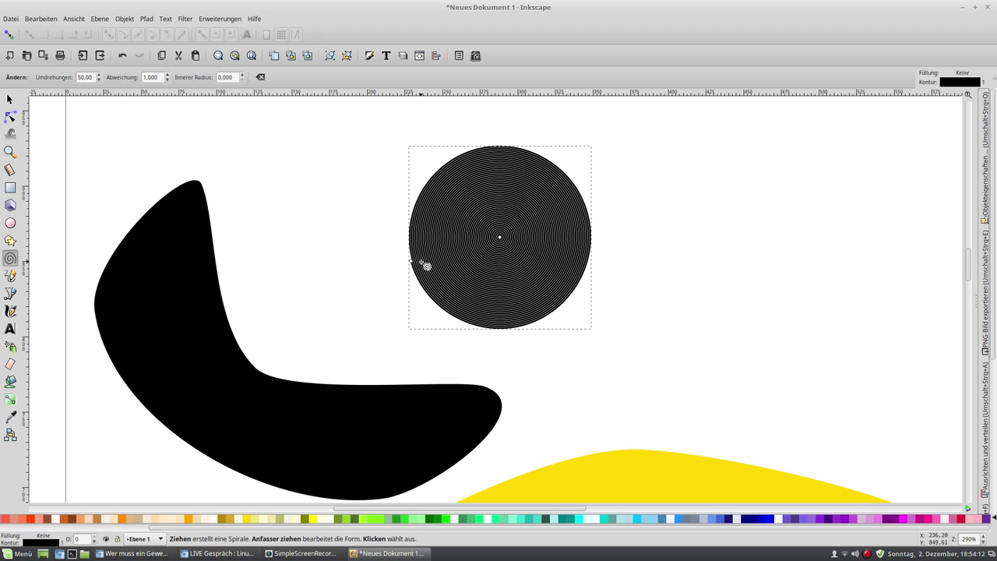
Step: Unroll the spiral's outer end back to about 33.62 turns
mouse_move(411, 264)
left_mouse_down()
mouse_move(395, 163)
mouse_move(499, 316)
mouse_move(625, 259)
mouse_move(481, 151)
mouse_move(406, 250)
mouse_move(498, 338)
mouse_move(580, 309)
mouse_move(578, 276)
left_mouse_up()
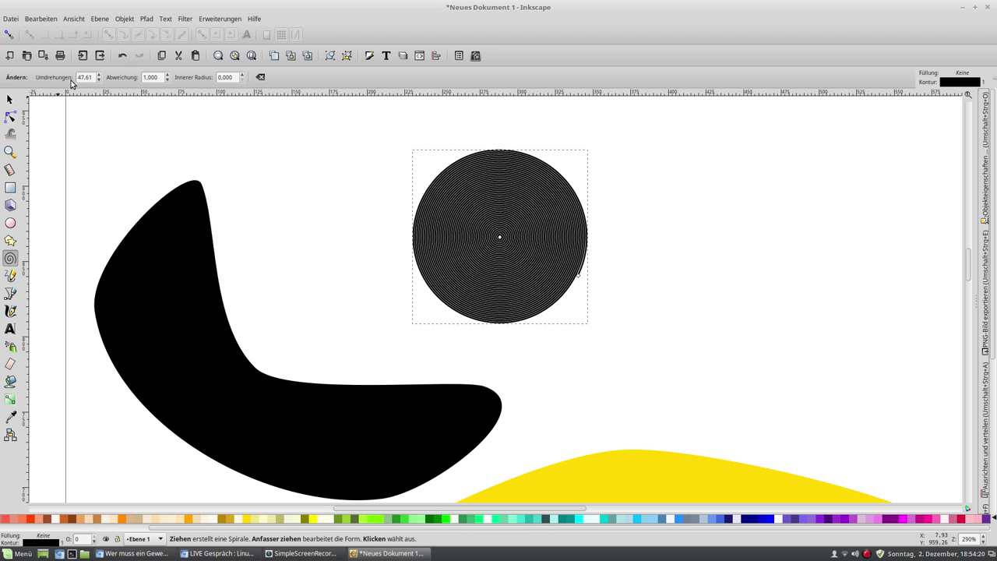
mouse_move(583, 282)
left_mouse_down()
mouse_move(467, 133)
mouse_move(518, 408)
mouse_move(403, 109)
mouse_move(690, 184)
mouse_move(489, 350)
mouse_move(335, 194)
mouse_move(543, 127)
mouse_move(630, 191)
mouse_move(622, 300)
mouse_move(490, 329)
mouse_move(334, 229)
mouse_move(529, 165)
mouse_move(705, 374)
mouse_move(390, 454)
mouse_move(427, 172)
mouse_move(625, 289)
mouse_move(517, 405)
mouse_move(345, 327)
mouse_move(503, 211)
mouse_move(623, 403)
mouse_move(492, 351)
left_mouse_up()
scroll(623, 299, "up", 3)
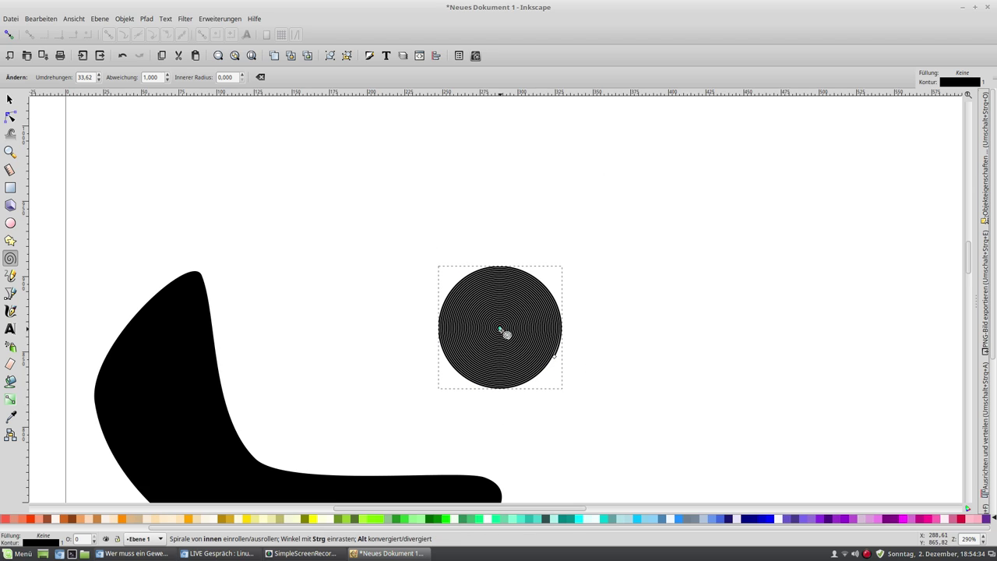
Step: Drag the spiral's inner end outward to open a central hole with inner radius 0.659
mouse_move(506, 328)
left_mouse_down()
mouse_move(468, 323)
mouse_move(462, 334)
mouse_move(523, 360)
mouse_move(552, 273)
mouse_move(497, 298)
mouse_move(466, 352)
left_mouse_up()
mouse_move(545, 341)
left_mouse_down()
mouse_move(494, 318)
mouse_move(517, 370)
mouse_move(515, 310)
mouse_move(461, 333)
mouse_move(550, 351)
mouse_move(507, 263)
mouse_move(481, 314)
mouse_move(563, 357)
mouse_move(504, 260)
left_mouse_up()
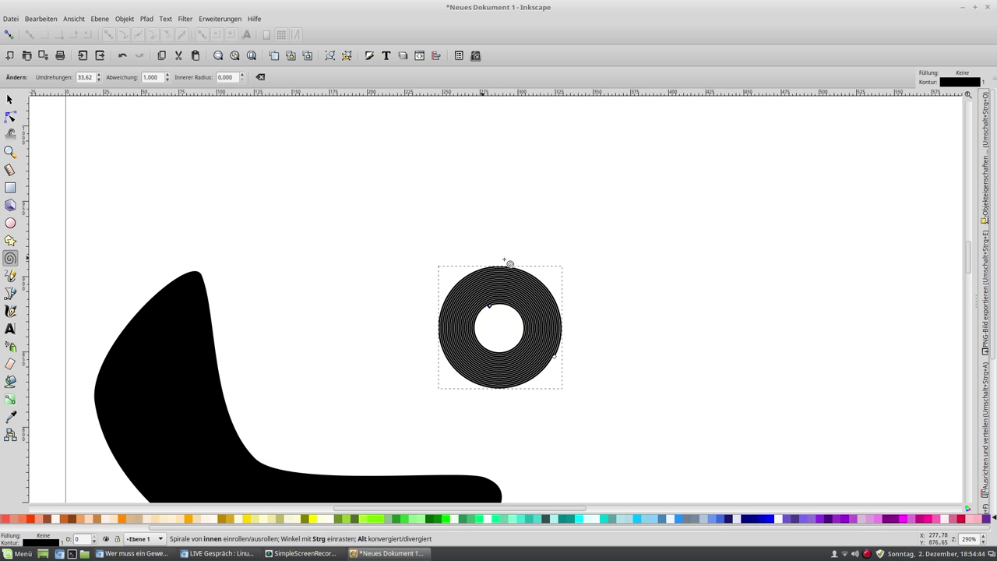
left_click_drag(450, 377, 542, 327)
left_click_drag(470, 295, 549, 362)
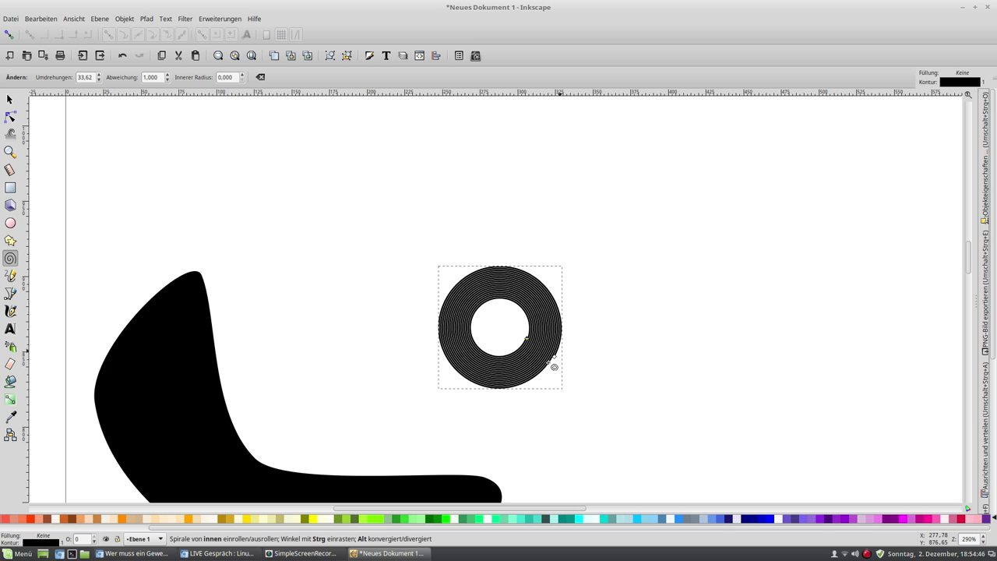
mouse_move(419, 236)
left_mouse_down()
mouse_move(563, 465)
mouse_move(601, 289)
left_mouse_up()
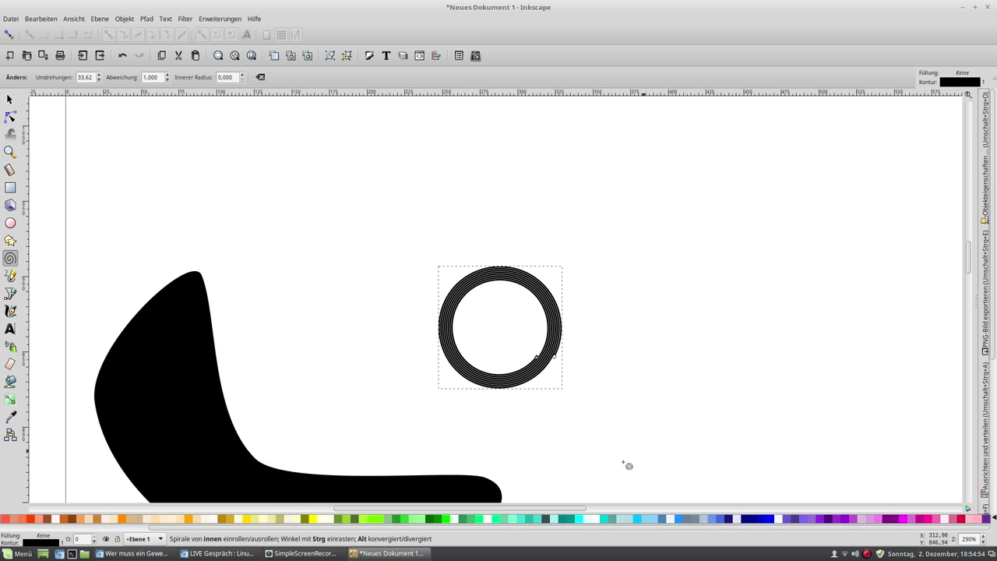
mouse_move(652, 245)
left_mouse_down()
mouse_move(642, 441)
mouse_move(613, 403)
mouse_move(689, 279)
mouse_move(594, 278)
mouse_move(600, 334)
mouse_move(667, 330)
mouse_move(630, 262)
mouse_move(384, 341)
mouse_move(574, 376)
mouse_move(498, 189)
mouse_move(355, 382)
mouse_move(573, 229)
mouse_move(328, 286)
mouse_move(330, 190)
left_mouse_up()
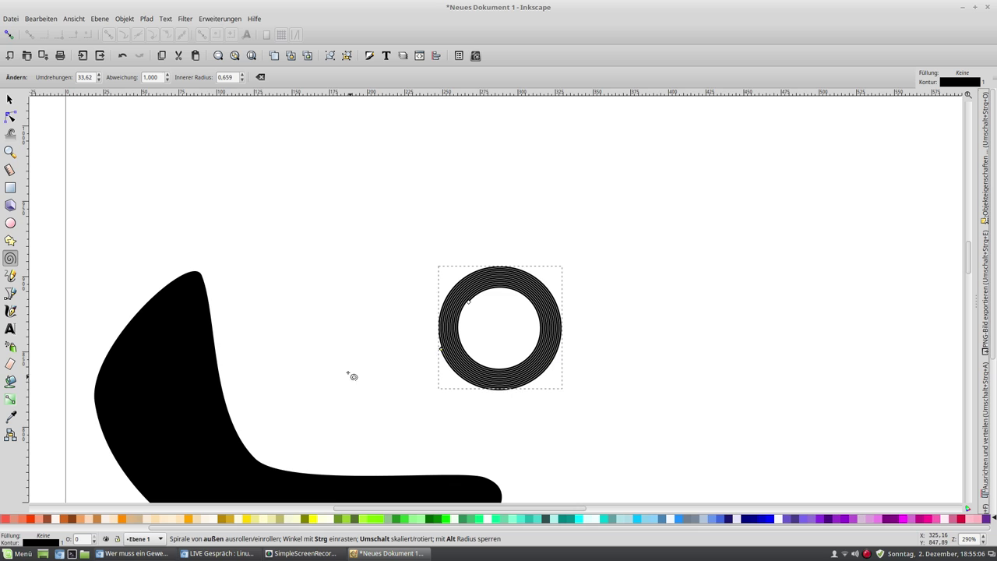
Step: Roll the spiral's outer end out to 59.47 turns (inner radius 0.372), then deselect it
scroll(268, 378, "down", 1)
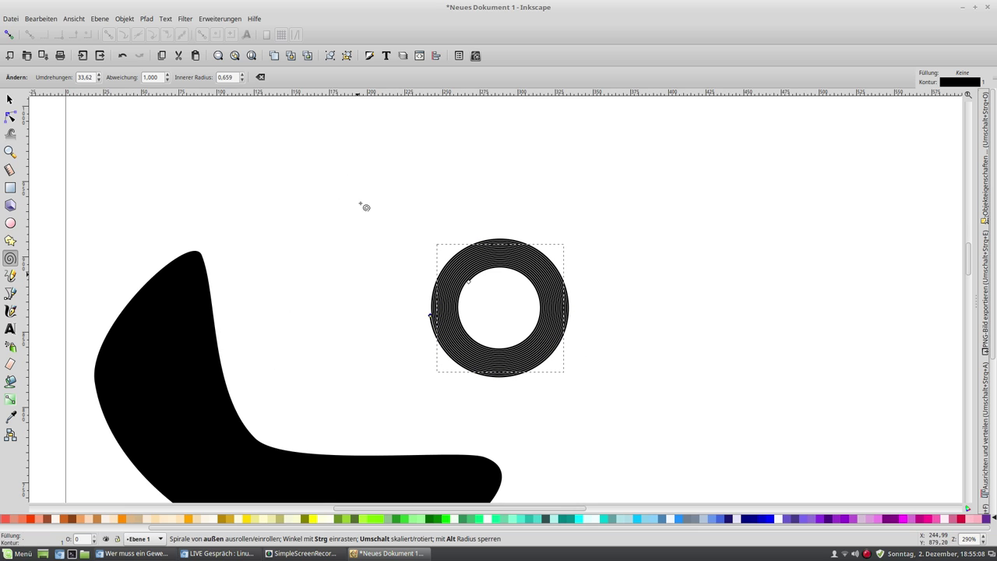
scroll(717, 296, "down", 1)
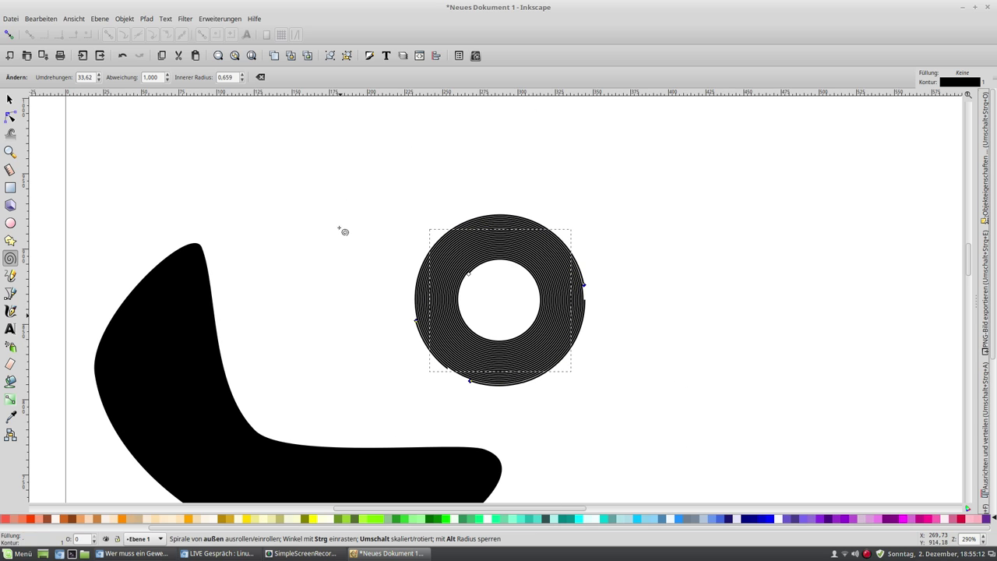
mouse_move(402, 102)
left_mouse_down()
mouse_move(446, 79)
mouse_move(335, 462)
left_mouse_up()
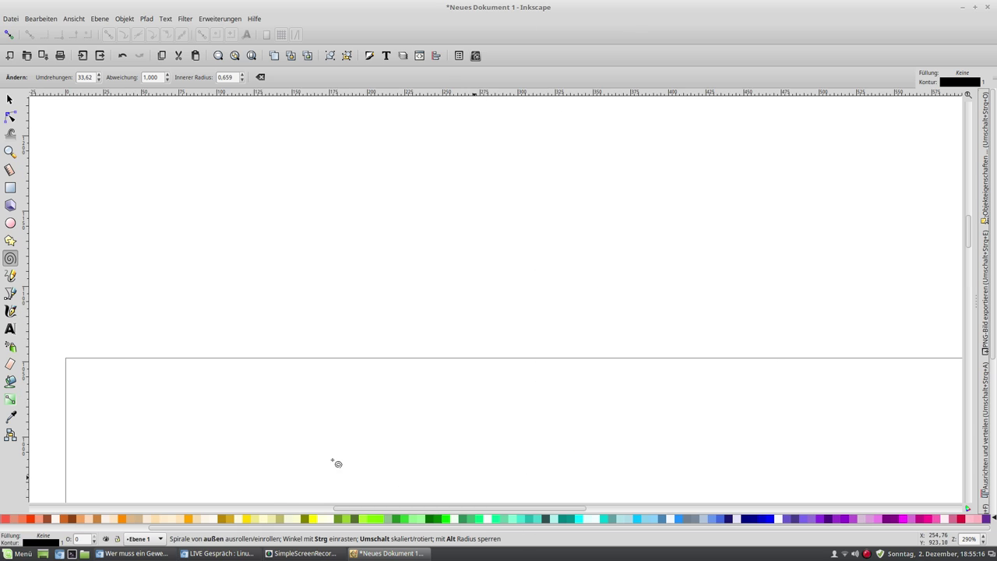
left_click_drag(276, 318, 468, 253)
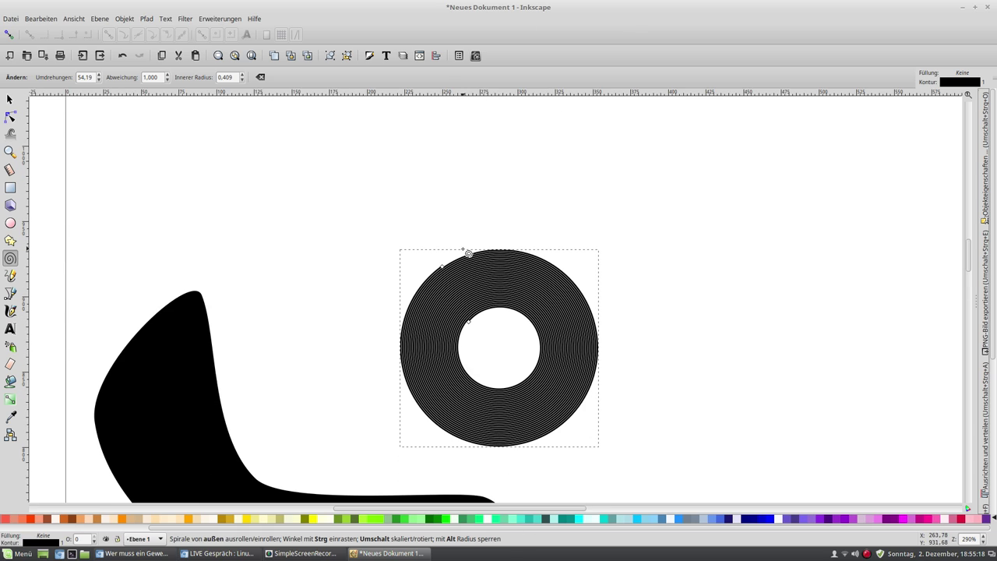
scroll(493, 226, "down", 2)
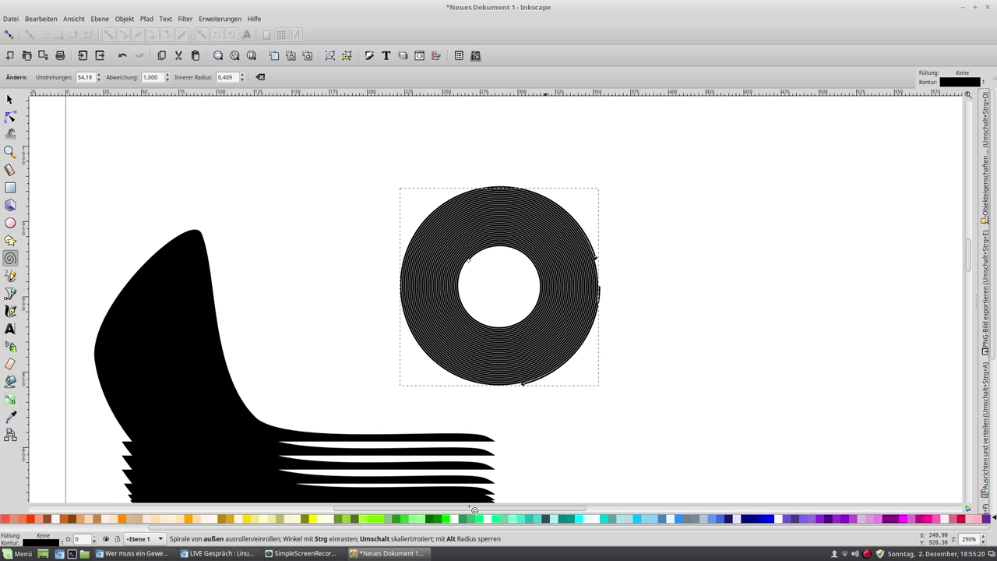
scroll(281, 229, "down", 1)
scroll(581, 288, "up", 10)
scroll(565, 459, "down", 3)
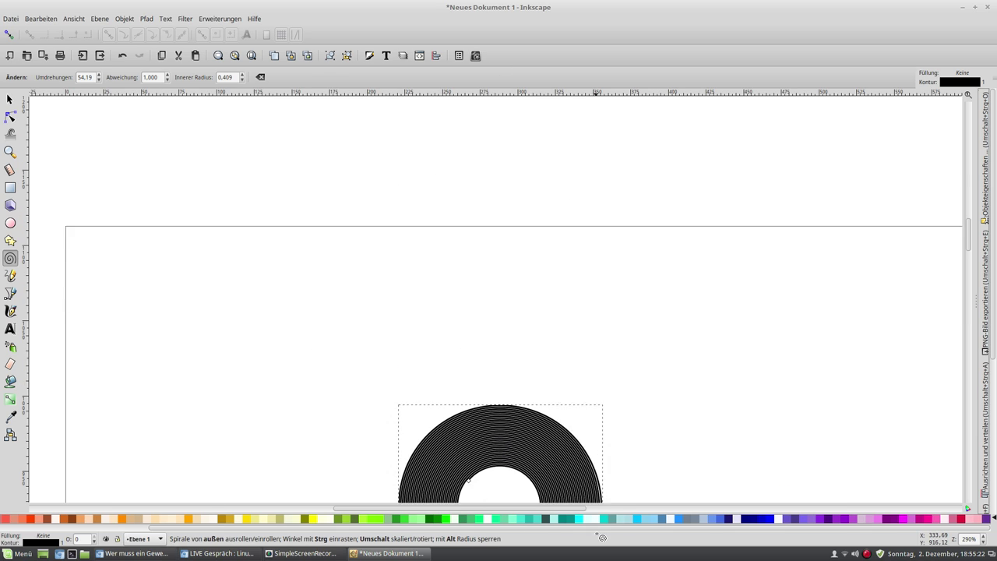
scroll(584, 351, "down", 7)
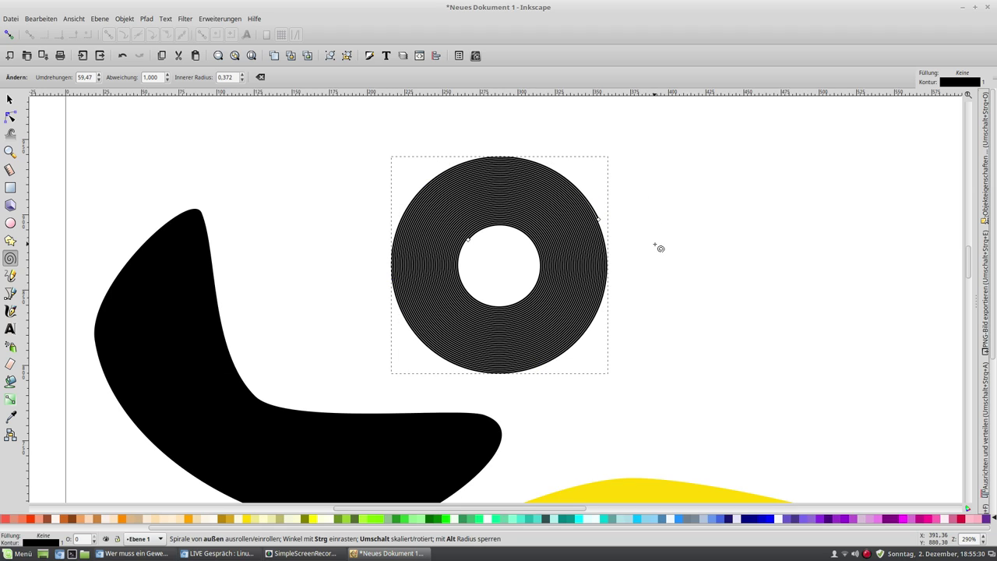
key("Escape")
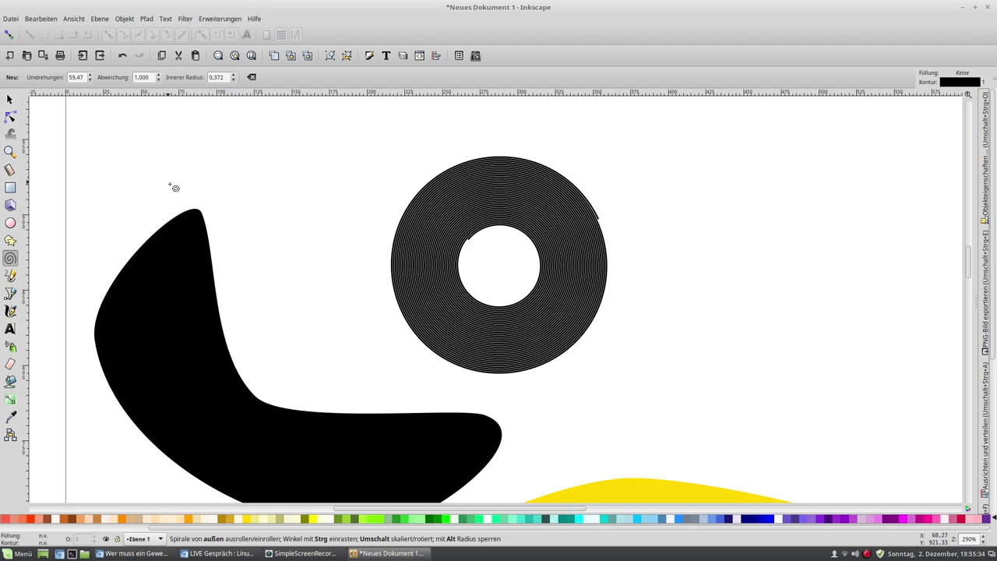
Step: Try Stroke to Path on the spiral and inspect it with the Node tool
left_click(147, 18)
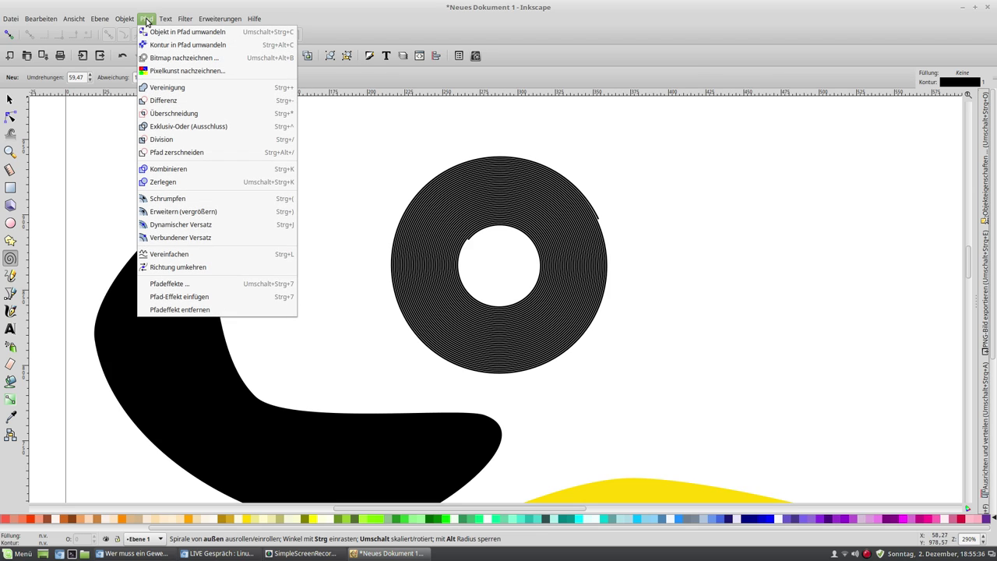
left_click(153, 45)
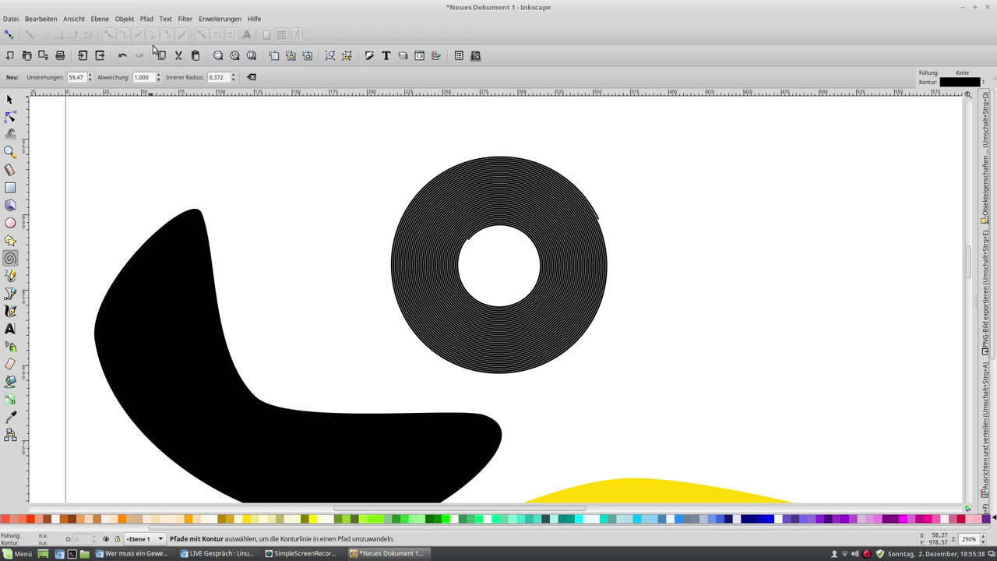
left_click(10, 116)
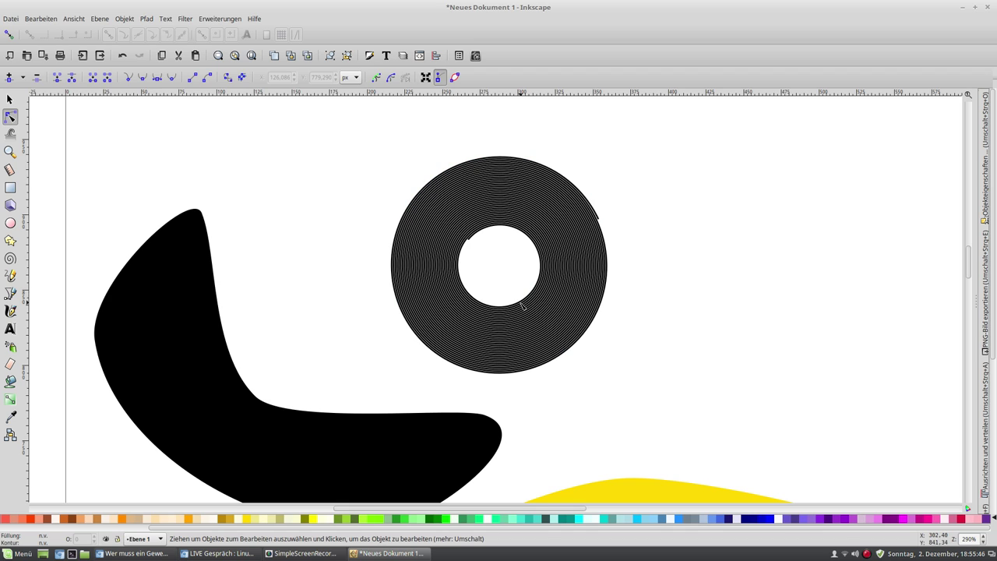
scroll(521, 305, "up", 5)
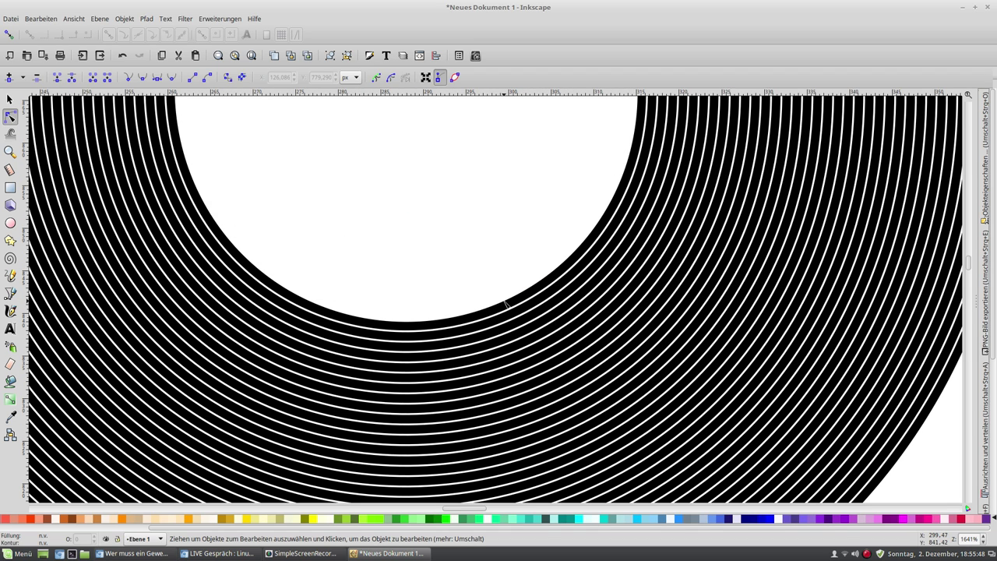
left_click(506, 308)
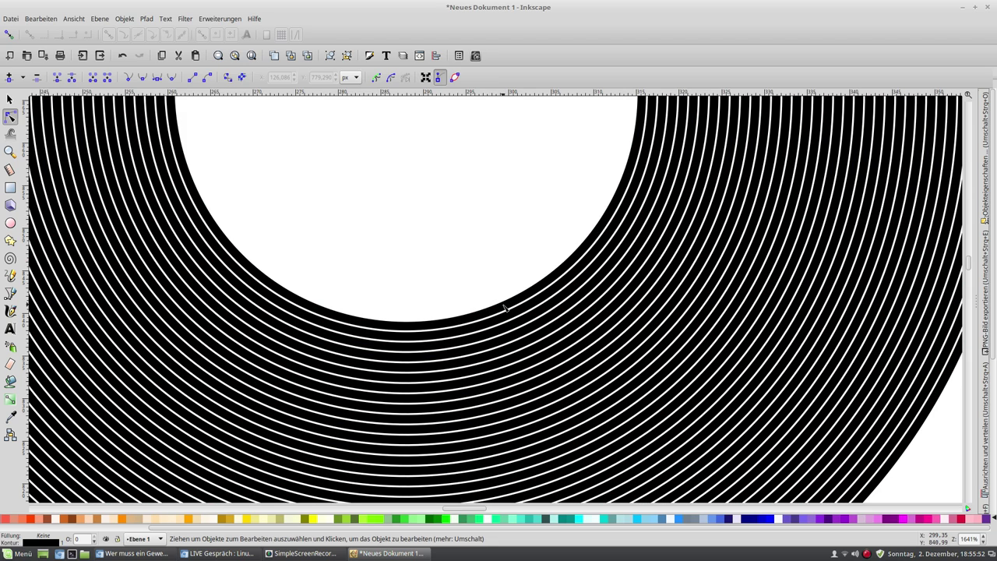
left_click(328, 148)
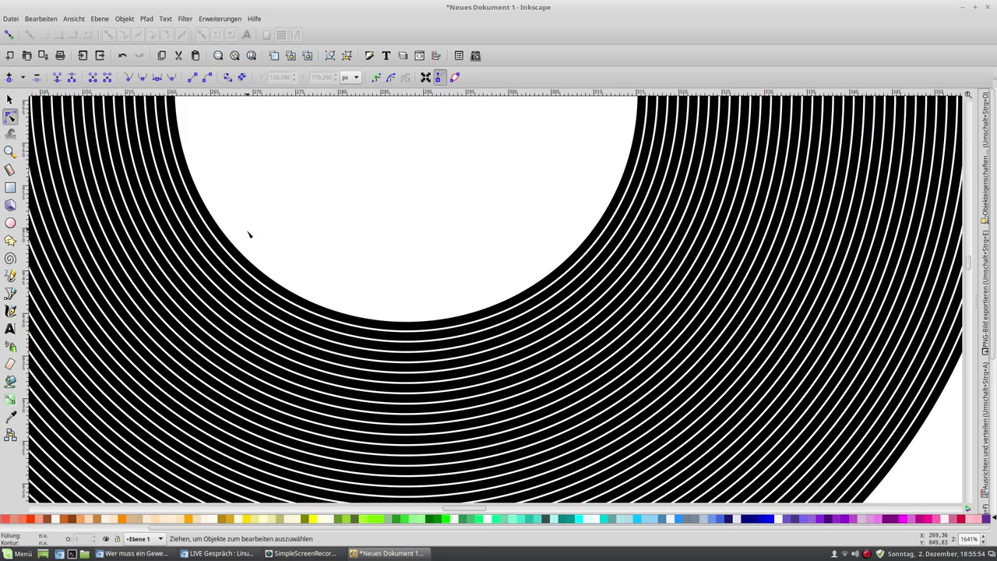
Step: Select the spiral with the Selector and convert its stroke into a filled path
left_click(8, 99)
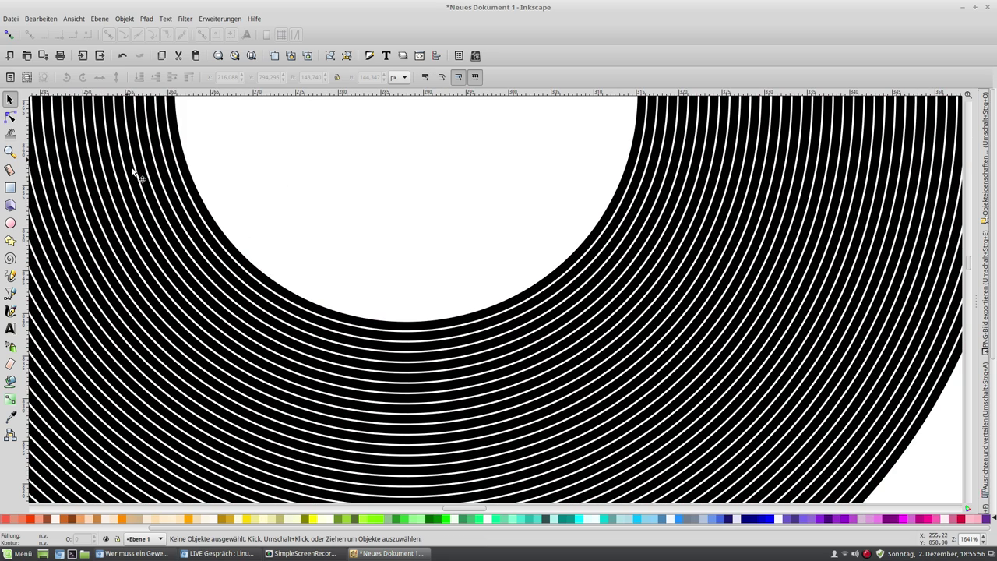
left_click(148, 184)
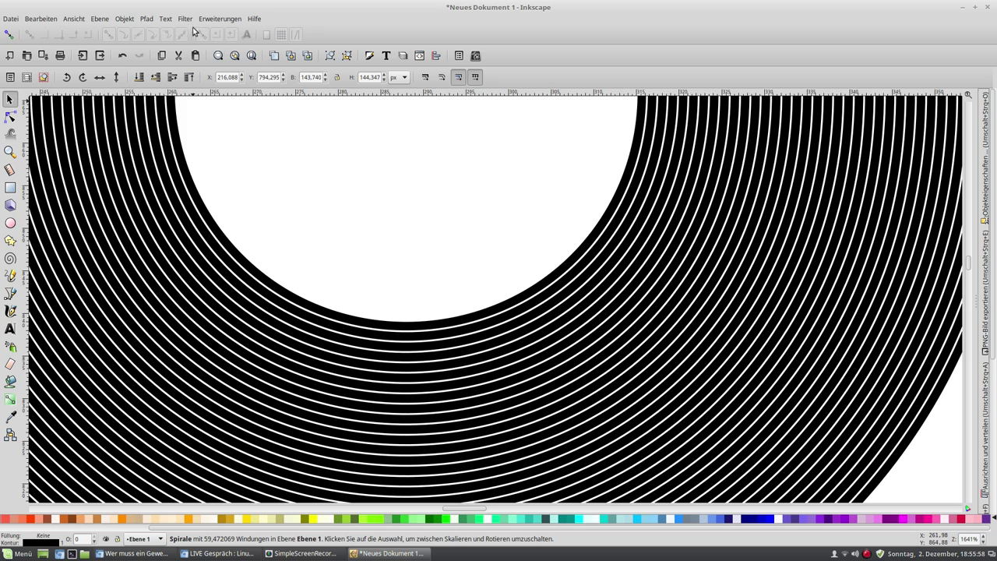
left_click(150, 20)
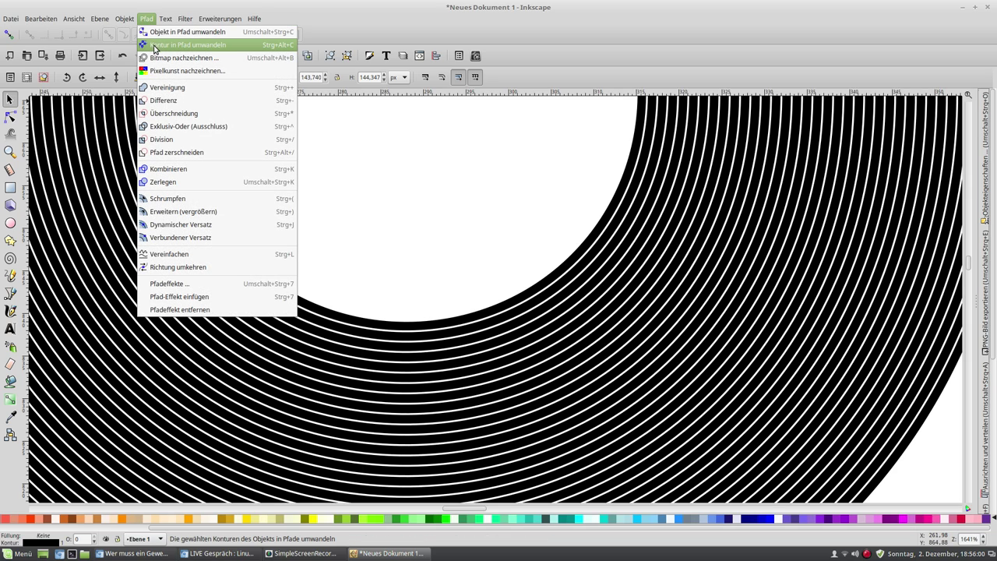
left_click(155, 41)
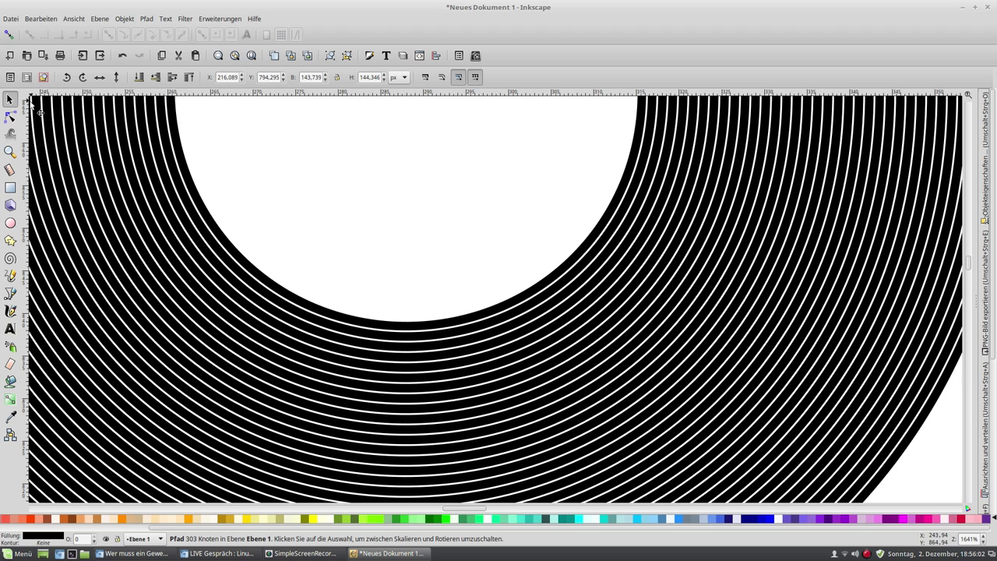
left_click(10, 116)
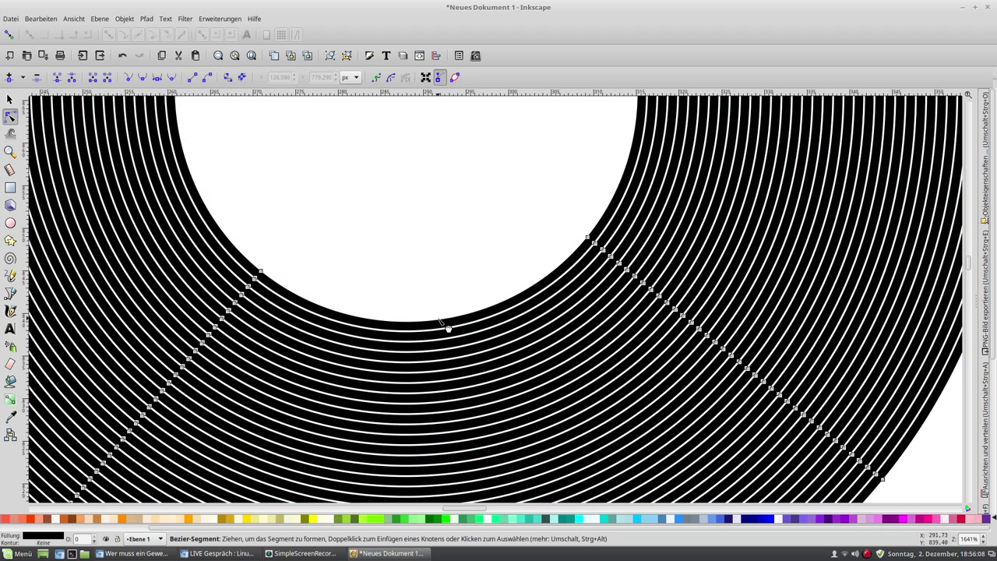
Step: Bend the spiral's inner segment, add a node, and pull it to fill the hole's top-left with black
mouse_move(441, 320)
left_mouse_down()
mouse_move(445, 224)
mouse_move(444, 258)
left_mouse_up()
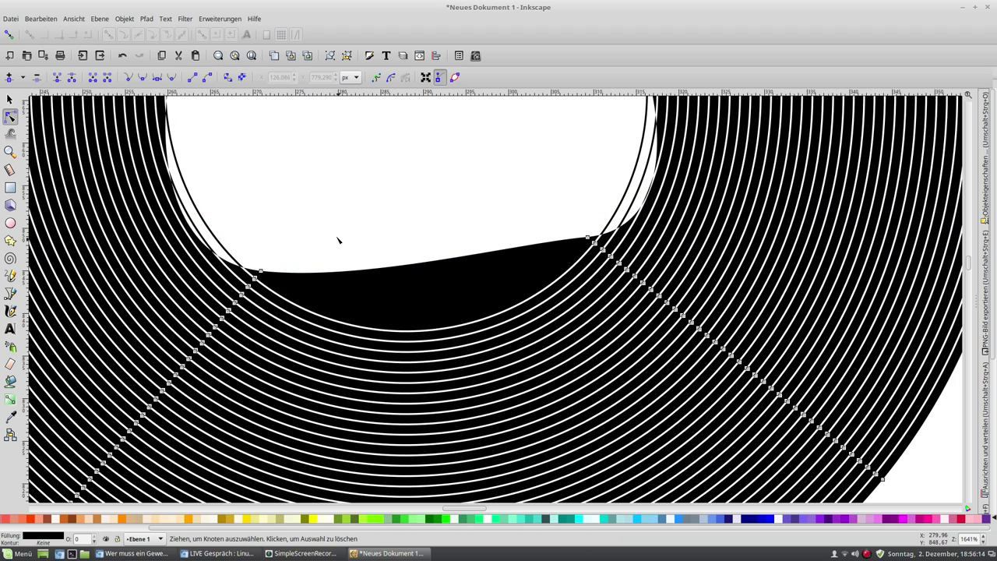
scroll(331, 222, "down", 1)
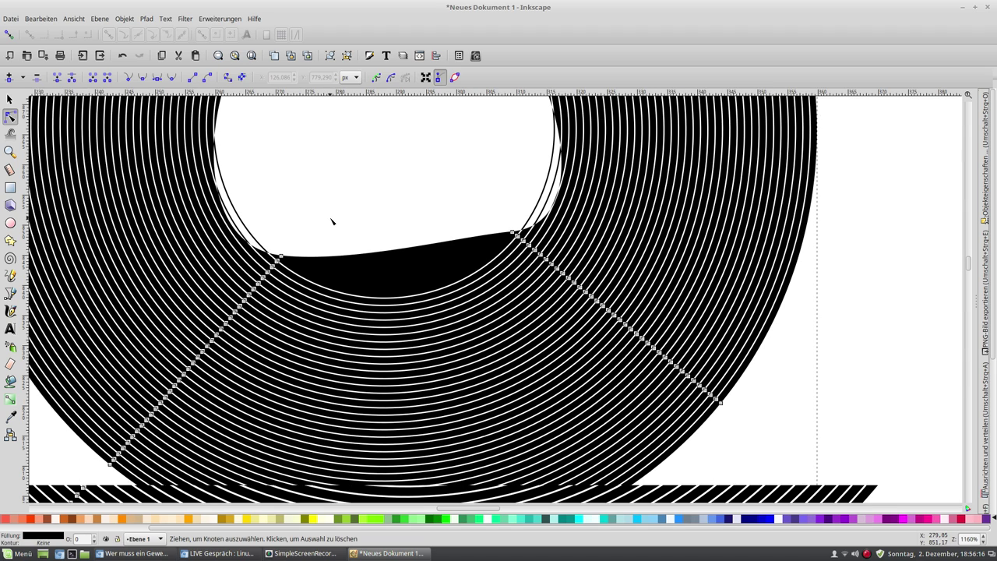
scroll(332, 224, "down", 1)
scroll(333, 230, "up", 3)
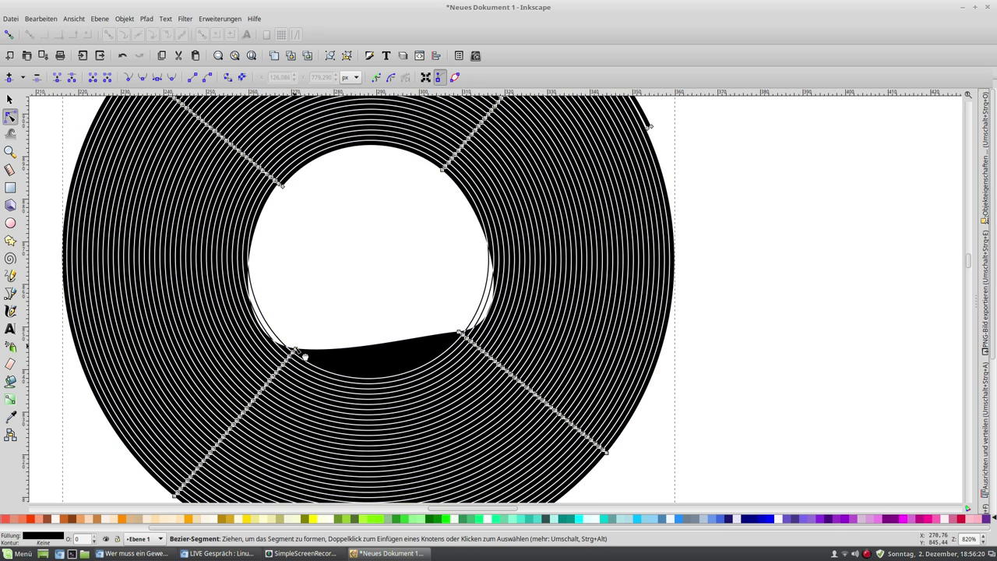
double_click(308, 347)
left_click_drag(308, 347, 361, 292)
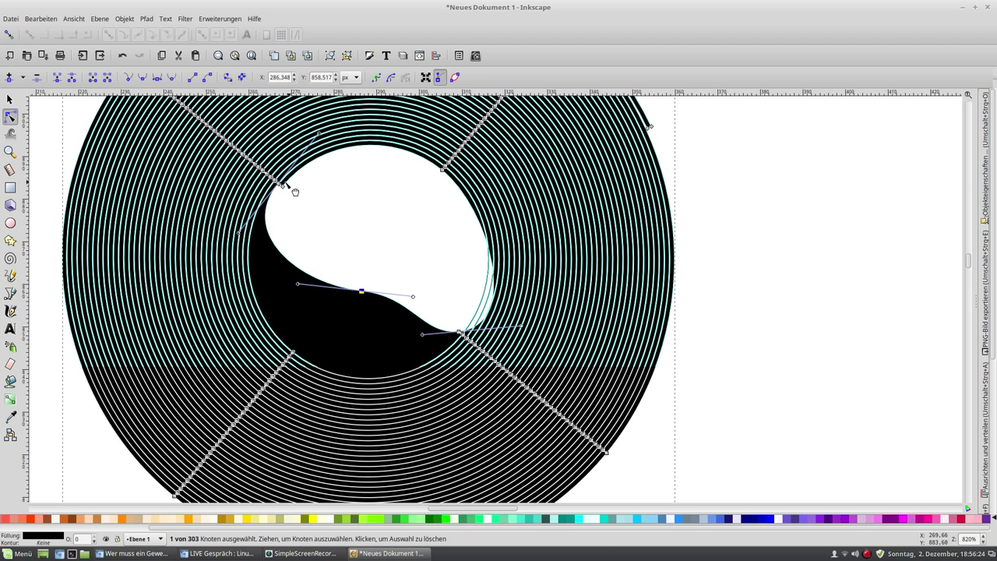
mouse_move(282, 185)
left_mouse_down()
mouse_move(318, 199)
mouse_move(297, 199)
mouse_move(357, 251)
left_mouse_up()
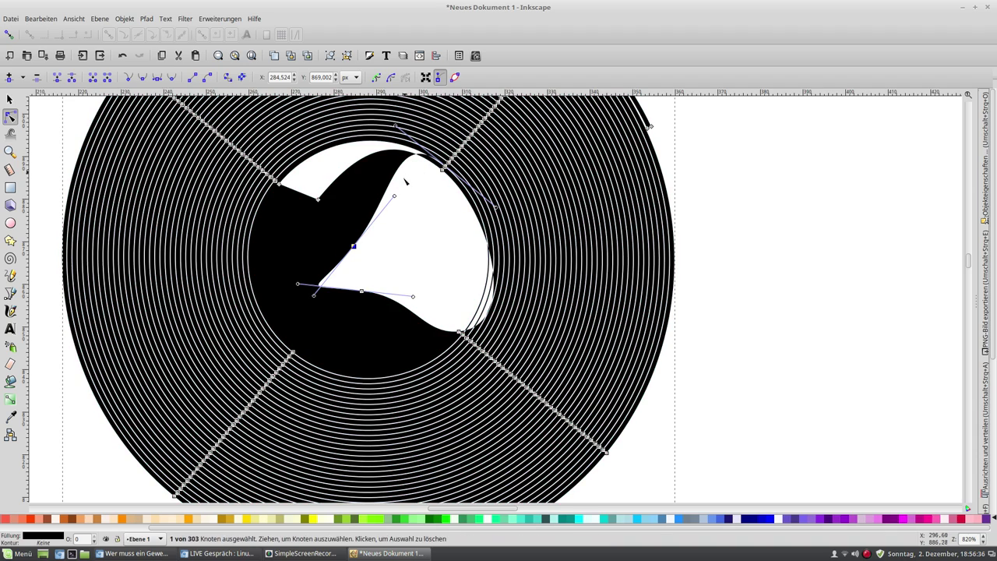
Step: Adjust the centre's handles and nodes to leave a twisted white slanted gap inside the black swirl
left_click_drag(395, 197, 376, 226)
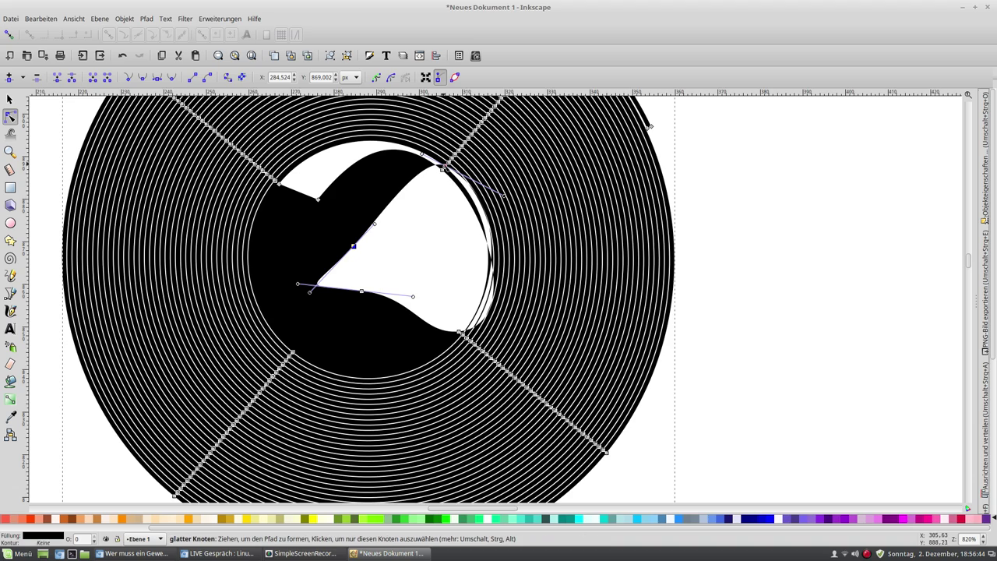
mouse_move(421, 154)
left_mouse_down()
mouse_move(403, 193)
mouse_move(372, 206)
left_mouse_up()
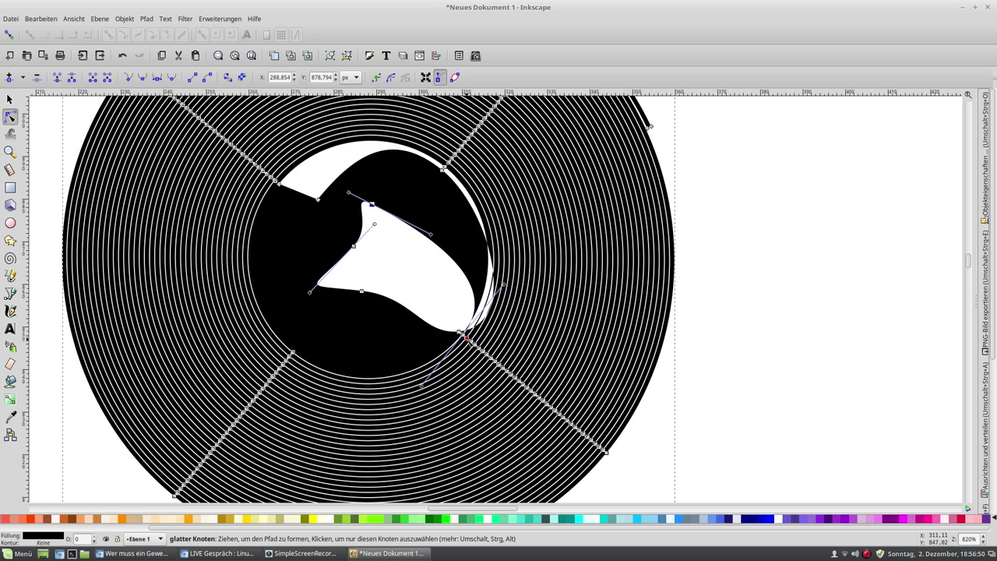
left_click_drag(461, 333, 434, 281)
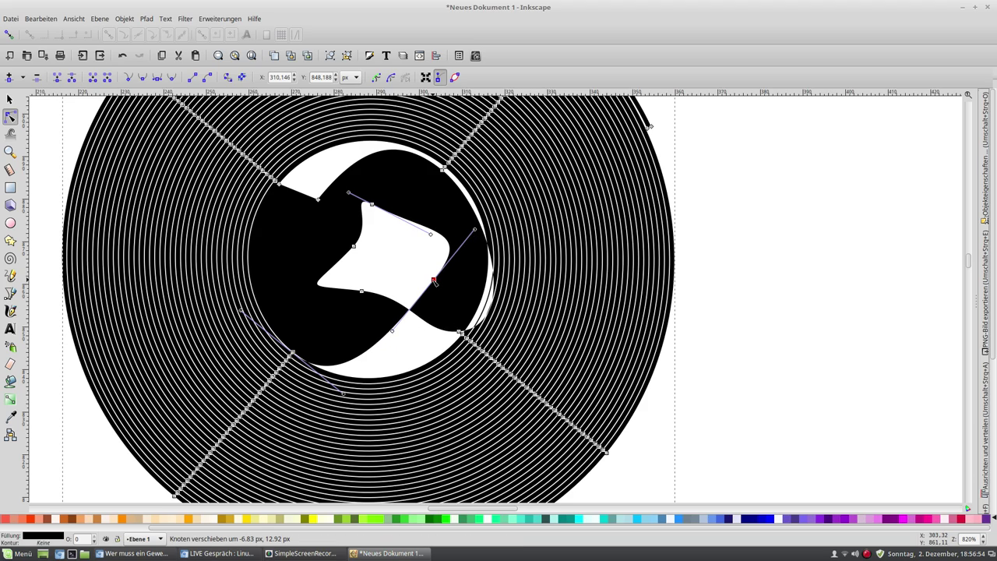
left_click_drag(434, 282, 401, 238)
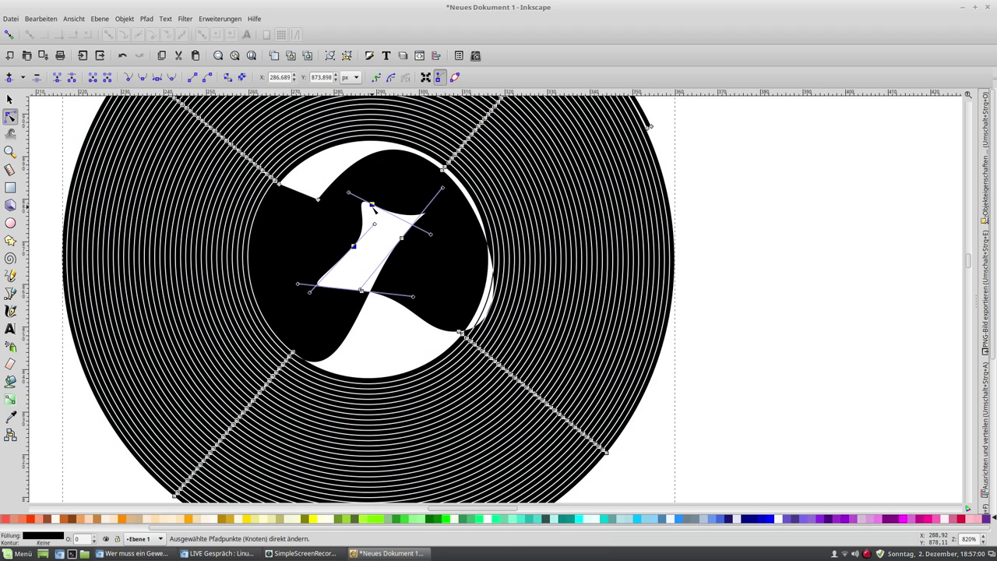
mouse_move(372, 204)
left_mouse_down()
mouse_move(415, 313)
mouse_move(363, 213)
left_mouse_up()
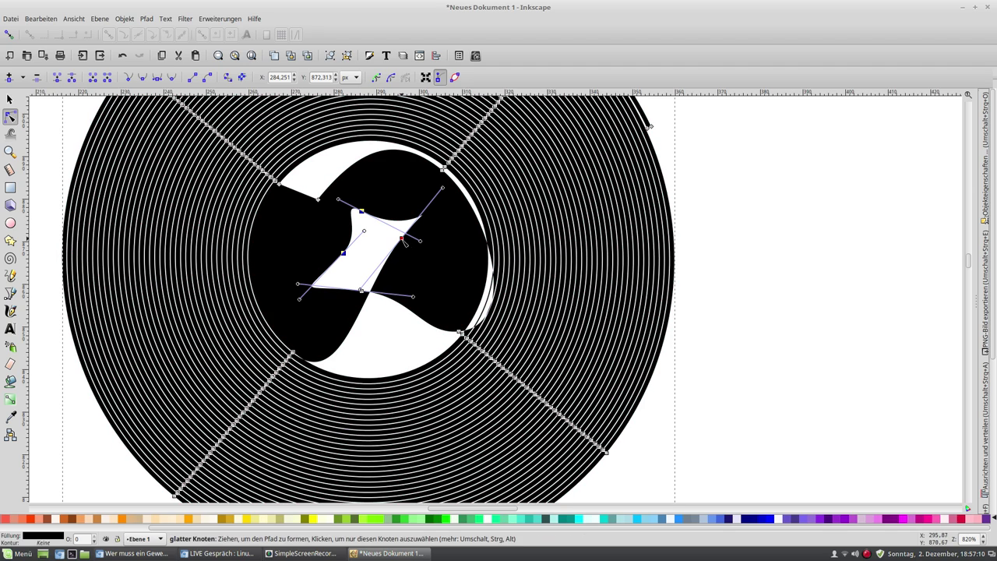
left_click(402, 237)
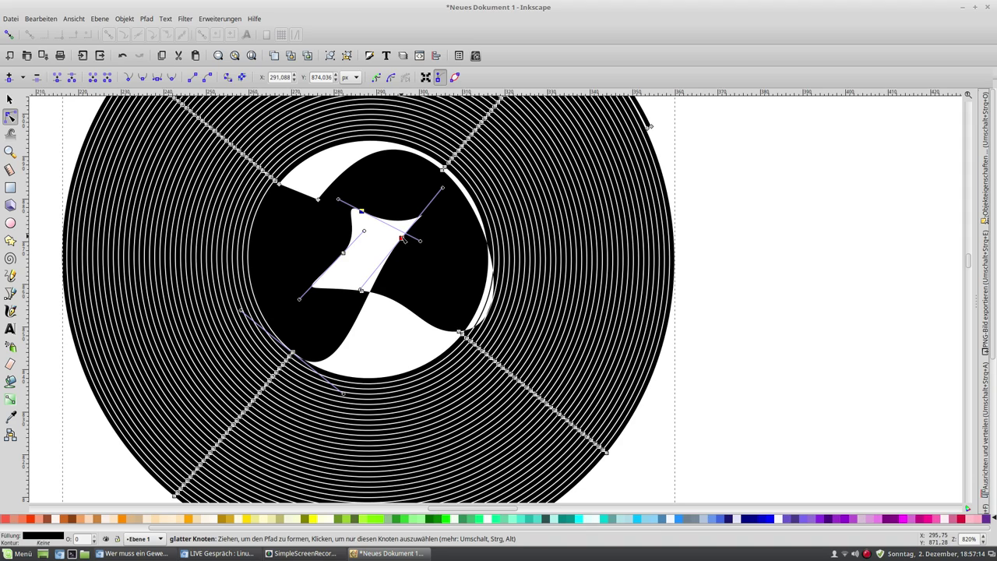
Step: Drag the inner path's nodes and handles to bend the white opening into a curve
left_click_drag(402, 238, 337, 293)
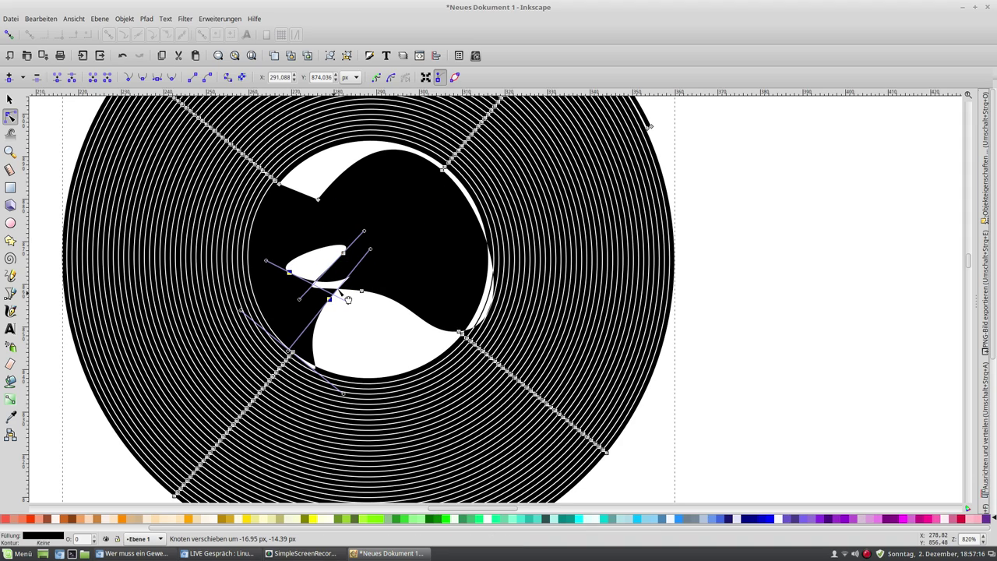
mouse_move(337, 293)
left_mouse_down()
mouse_move(400, 330)
mouse_move(394, 335)
left_mouse_up()
mouse_move(349, 379)
left_mouse_down()
mouse_move(350, 325)
mouse_move(371, 355)
left_mouse_up()
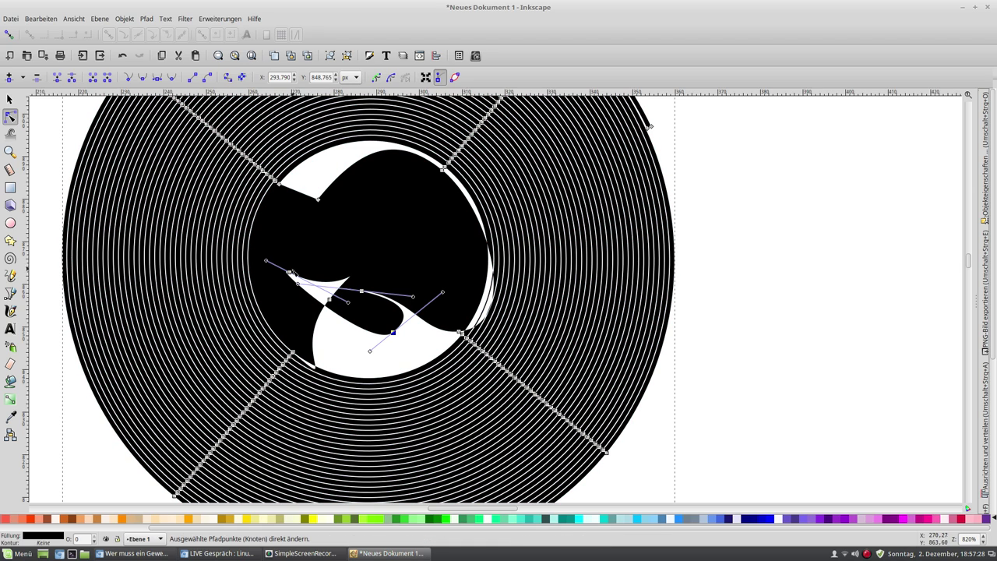
left_click_drag(291, 275, 340, 248)
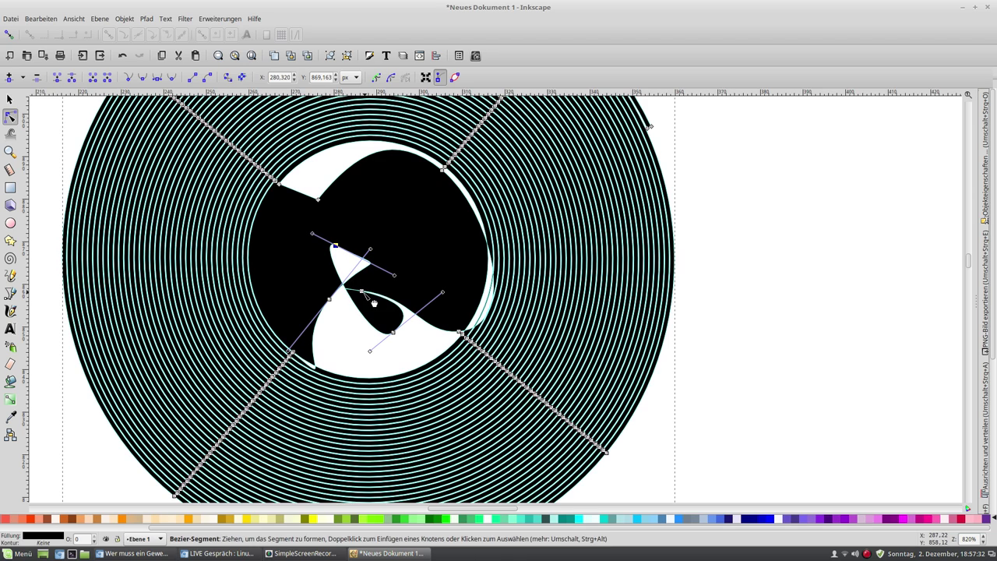
left_click_drag(361, 292, 382, 284)
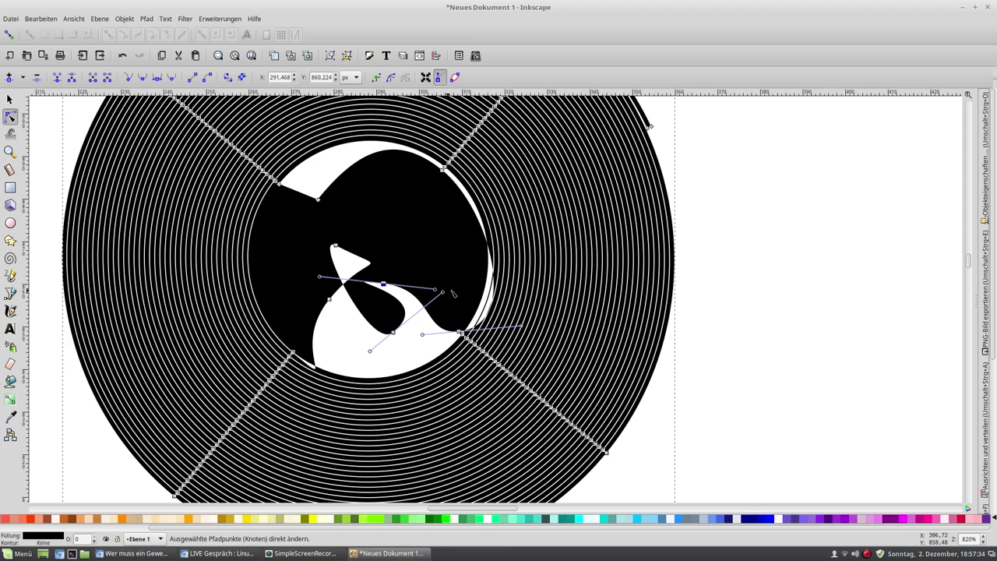
mouse_move(436, 290)
left_mouse_down()
mouse_move(319, 286)
mouse_move(398, 273)
left_mouse_up()
left_click_drag(433, 302, 422, 315)
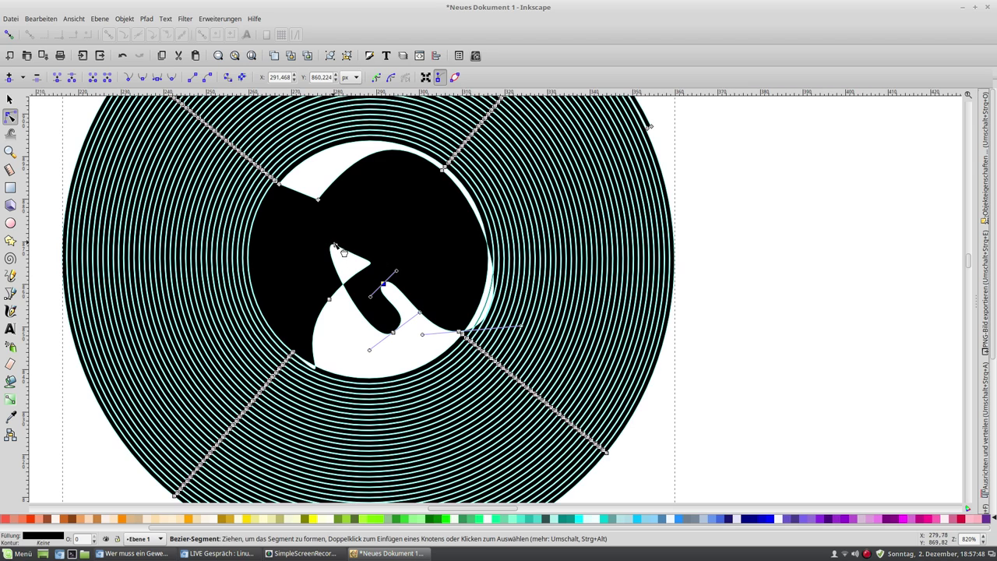
Step: Move the white shape's upper-left node down to curl the figure, shortening its handle
left_click(335, 247)
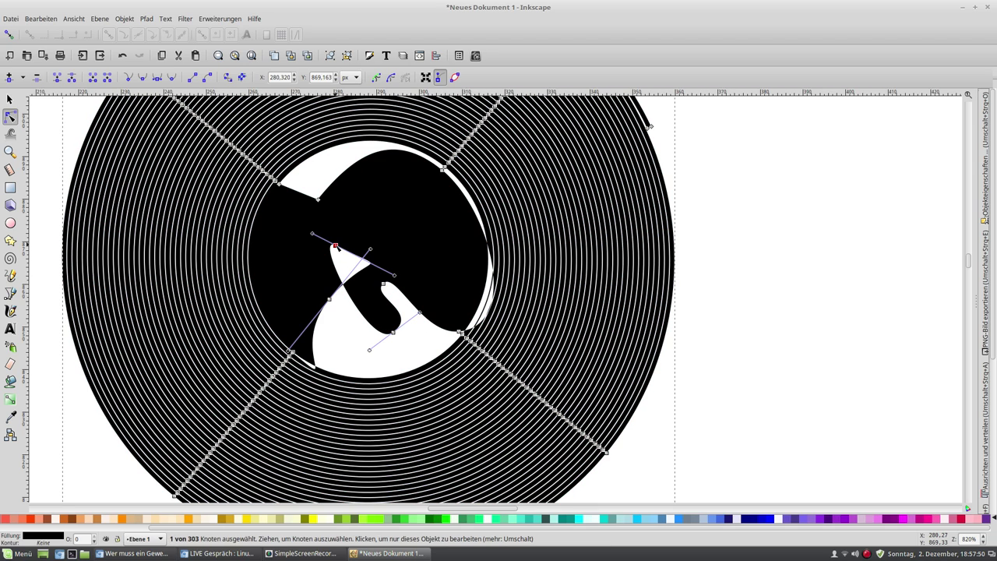
mouse_move(355, 265)
left_mouse_down()
mouse_move(327, 281)
mouse_move(299, 250)
left_mouse_up()
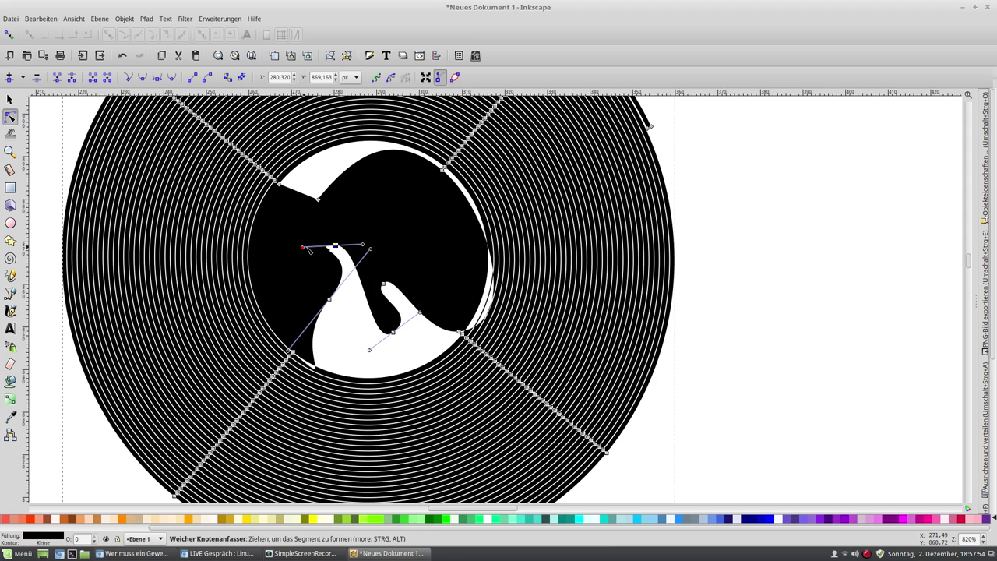
left_click_drag(363, 246, 346, 272)
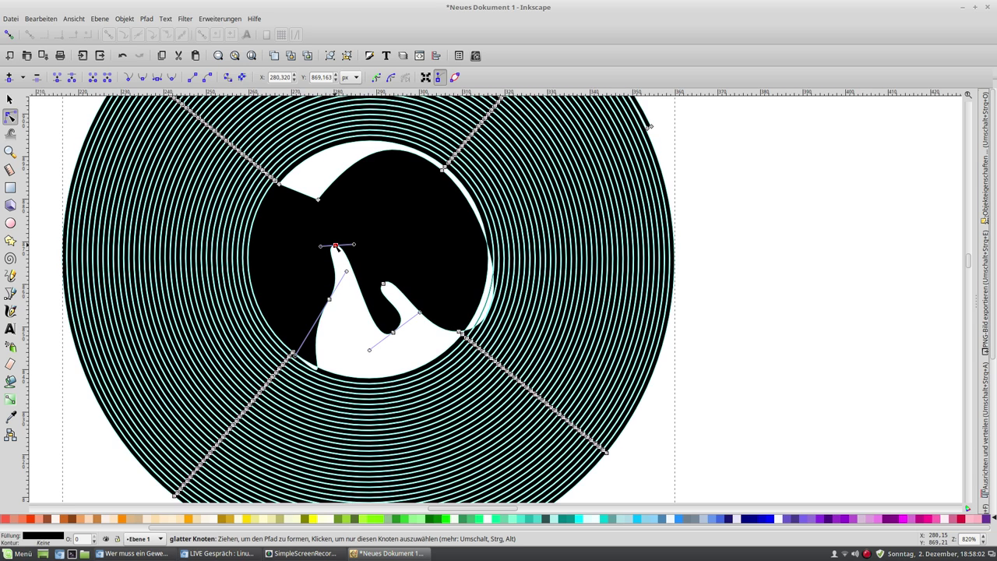
left_click_drag(336, 246, 363, 327)
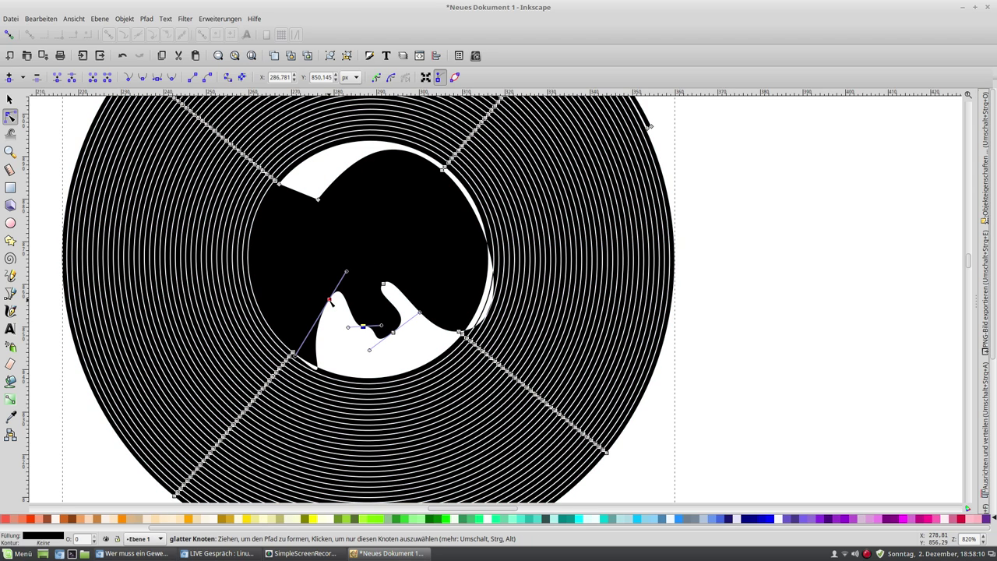
mouse_move(329, 299)
left_mouse_down()
mouse_move(303, 289)
mouse_move(324, 270)
left_mouse_up()
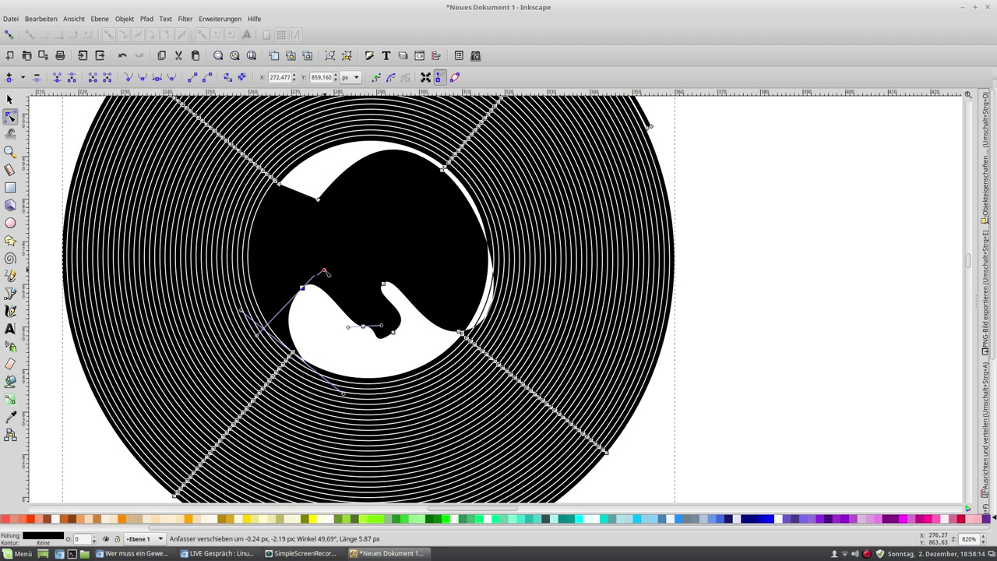
Step: Refine the lower-left segment's node and handle to round the black lower lobes
left_click(264, 342)
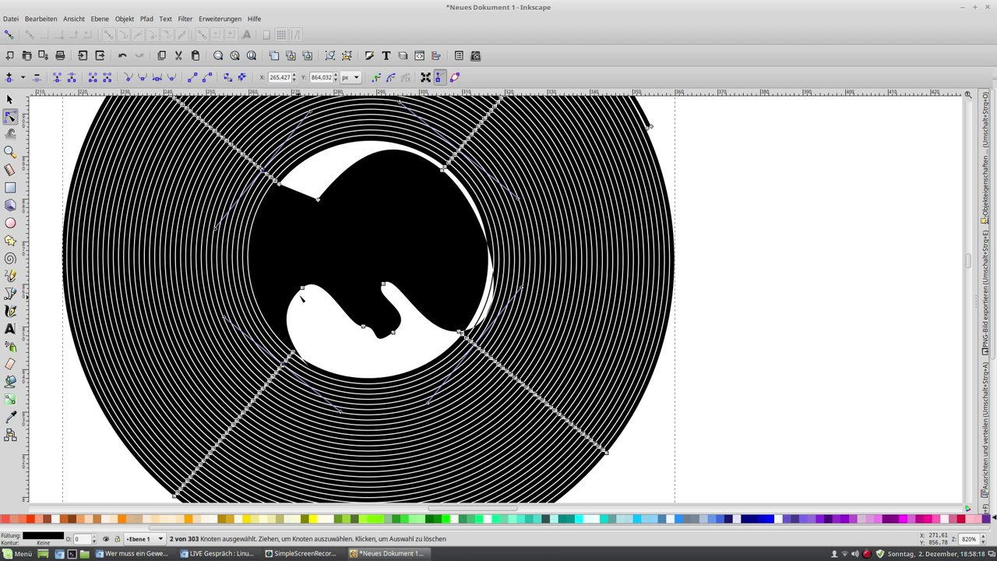
left_click(302, 287)
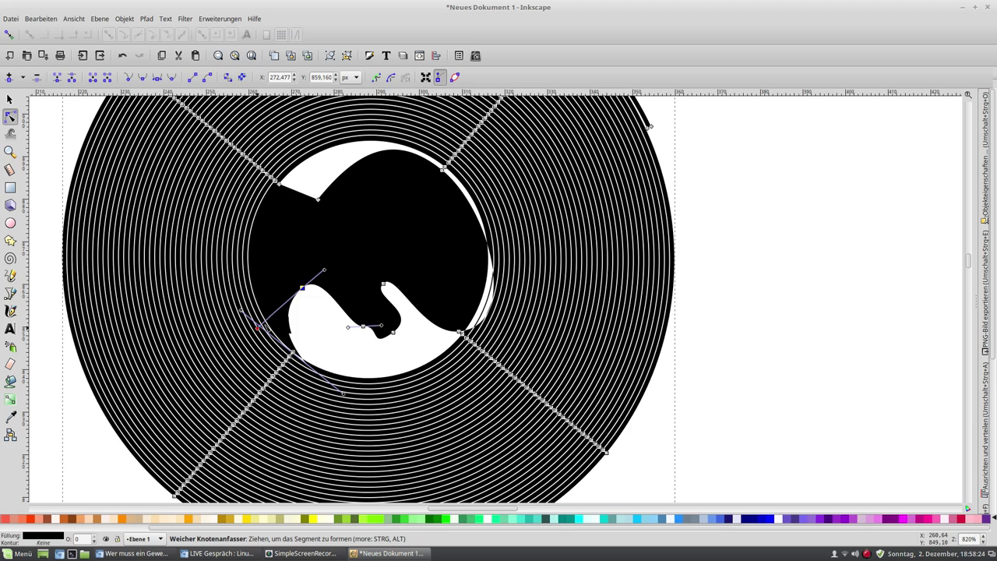
left_click_drag(257, 328, 287, 300)
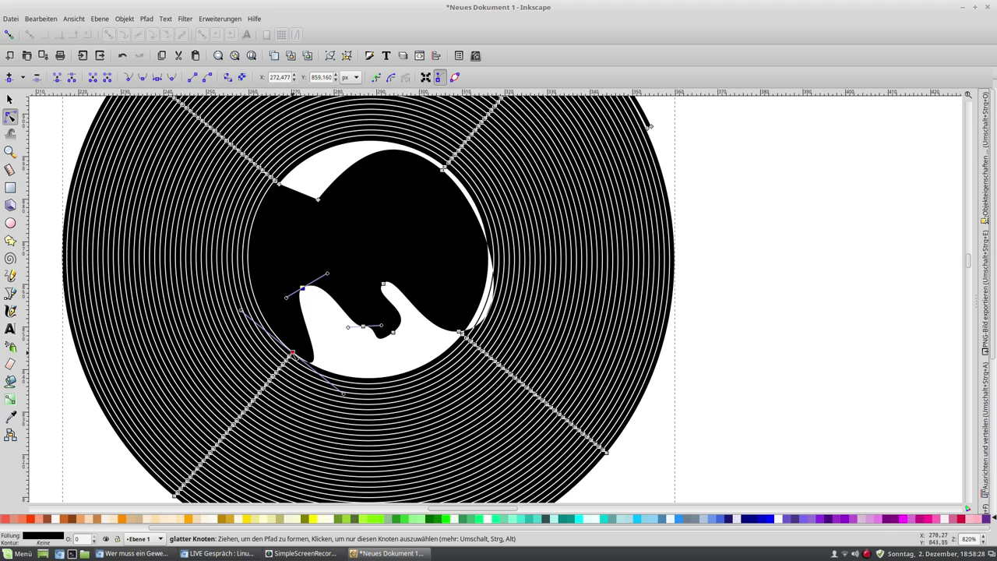
left_click_drag(292, 353, 310, 338)
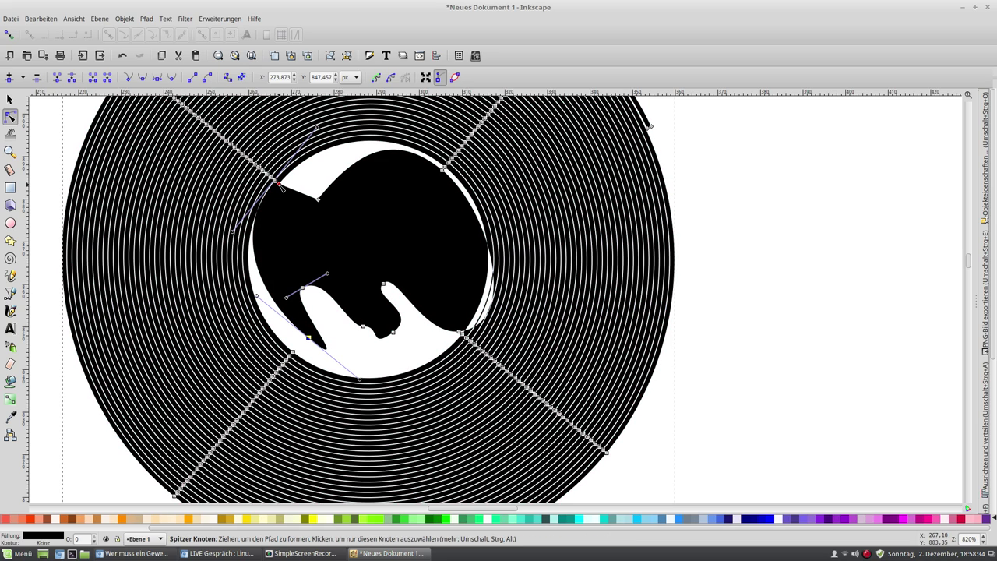
left_click_drag(286, 187, 302, 191)
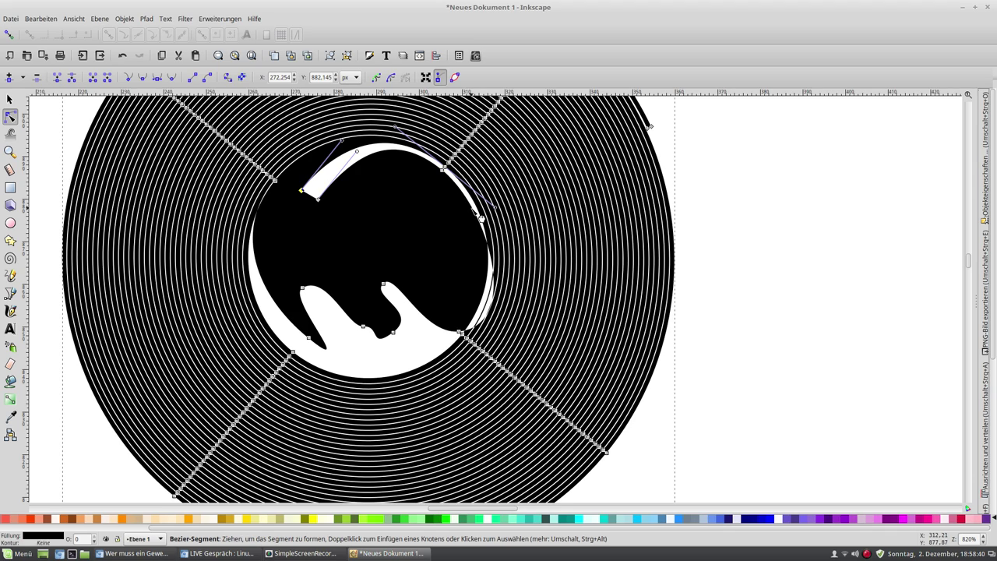
Step: Reshape the right and top curves so the white band widens around the black center
left_click_drag(472, 211, 467, 212)
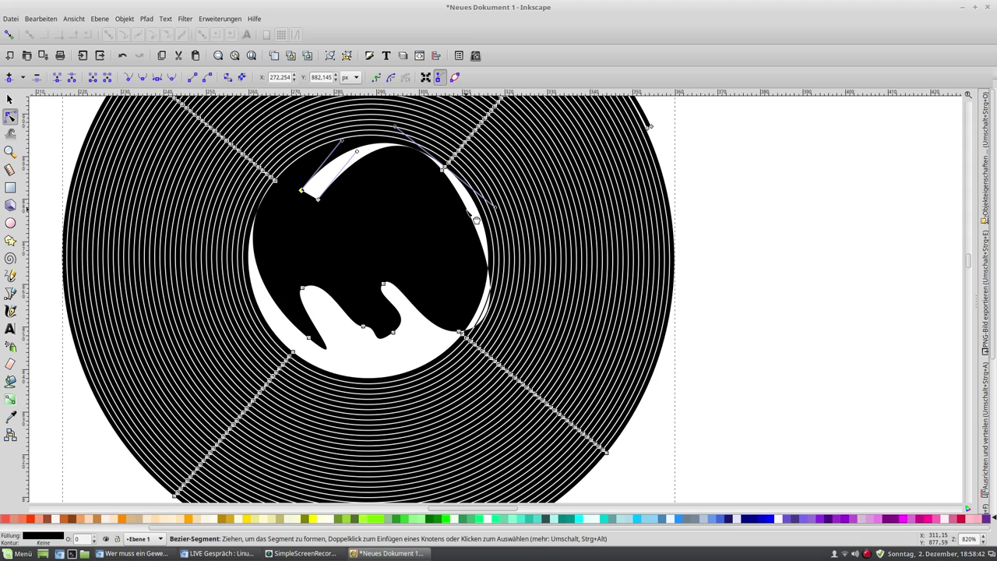
left_click(460, 332)
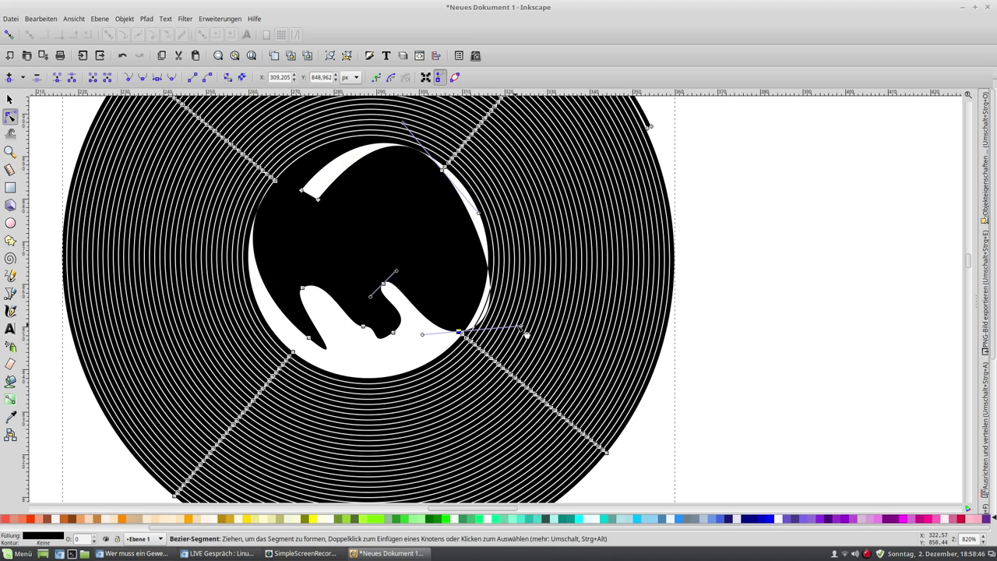
mouse_move(516, 326)
left_mouse_down()
mouse_move(469, 330)
mouse_move(430, 298)
left_mouse_up()
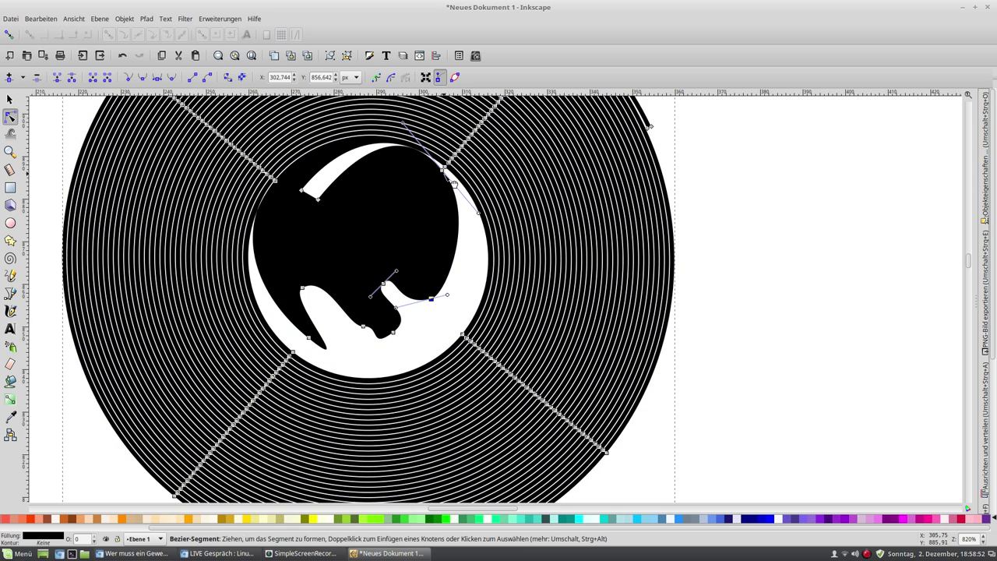
left_click(478, 211)
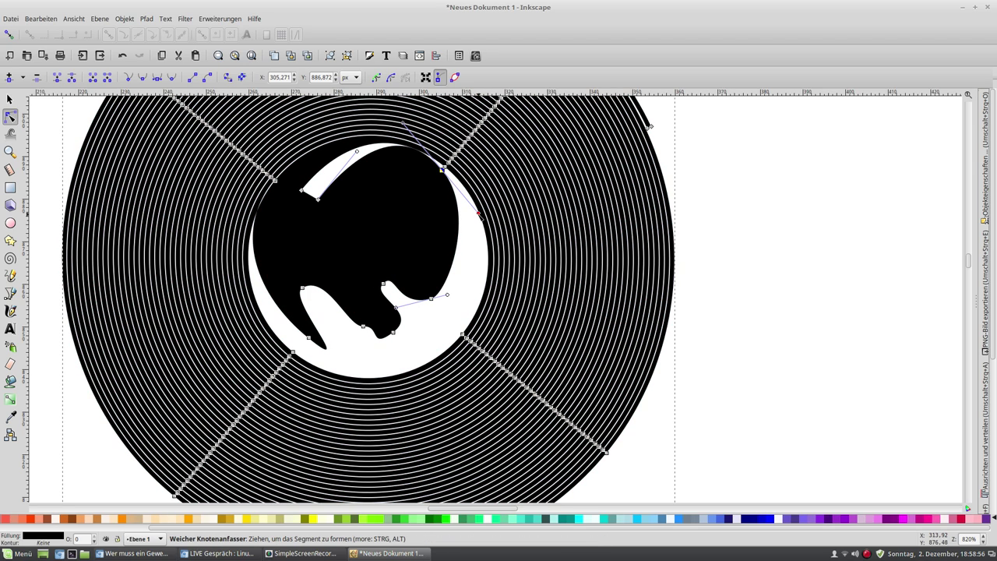
left_click_drag(479, 212, 420, 166)
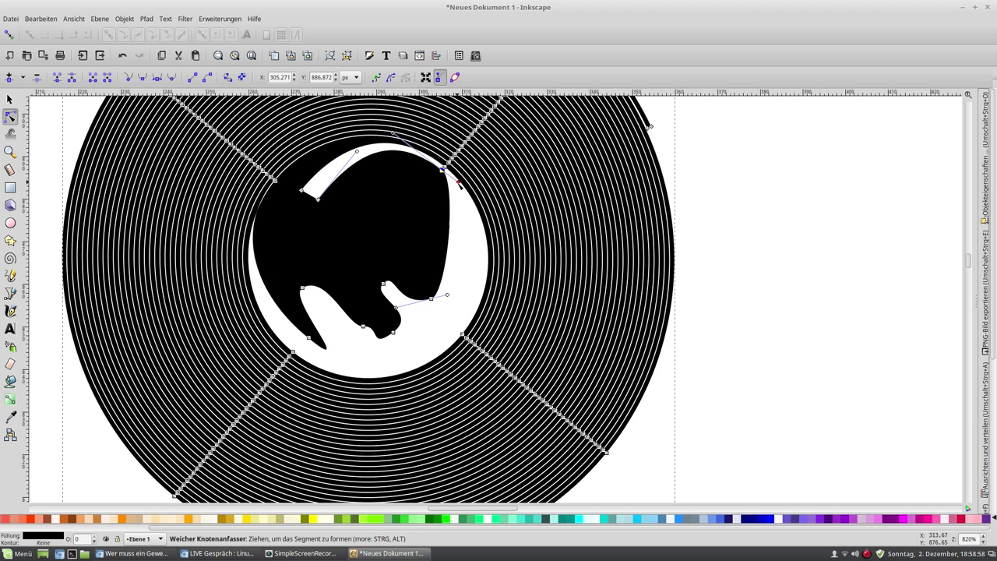
mouse_move(394, 133)
left_mouse_down()
mouse_move(426, 158)
mouse_move(404, 206)
left_mouse_up()
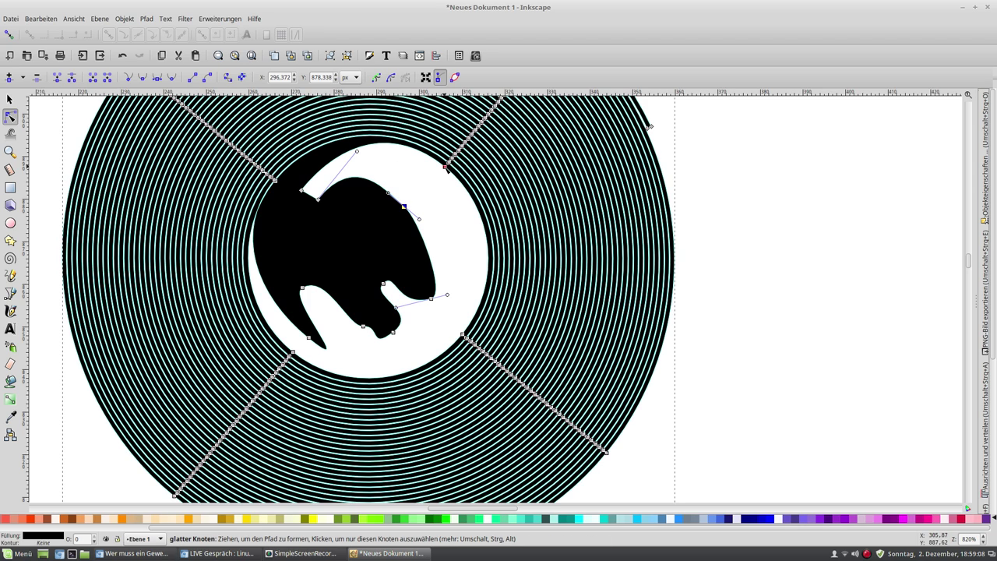
left_click_drag(441, 170, 422, 192)
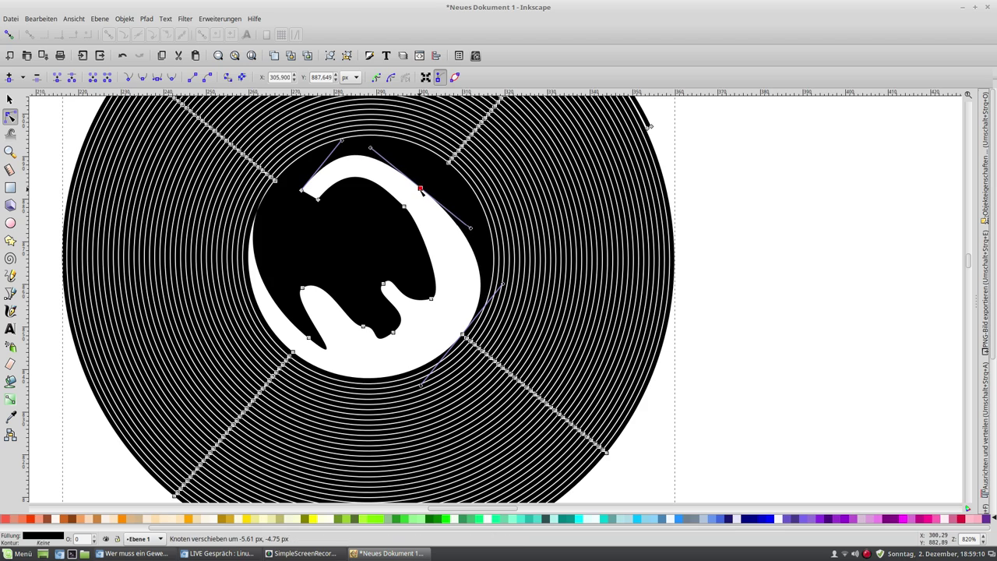
Step: Shift both lower arc end nodes up-left and nudge them to round the band
left_click(463, 335)
left_click(462, 336)
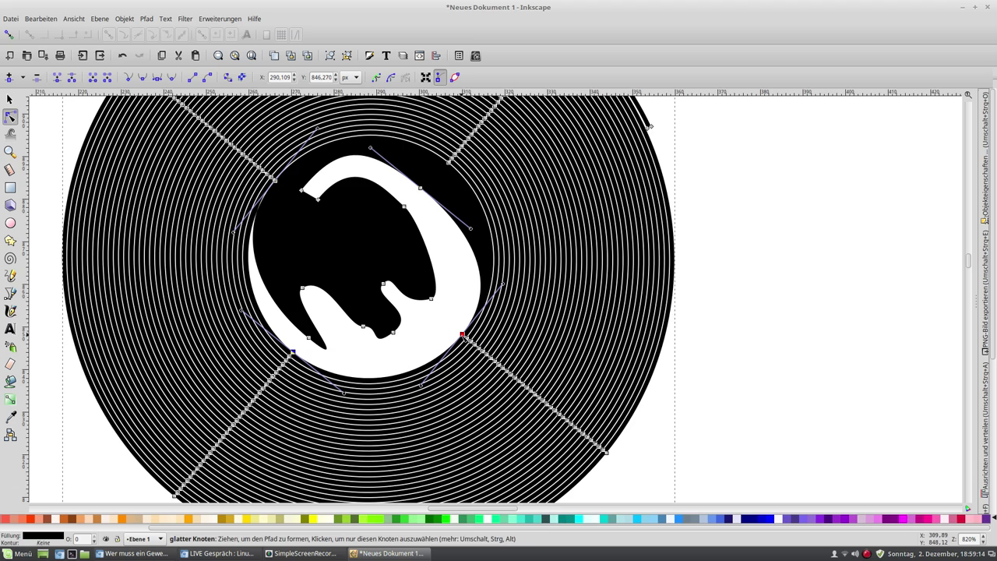
left_click_drag(462, 335, 445, 316)
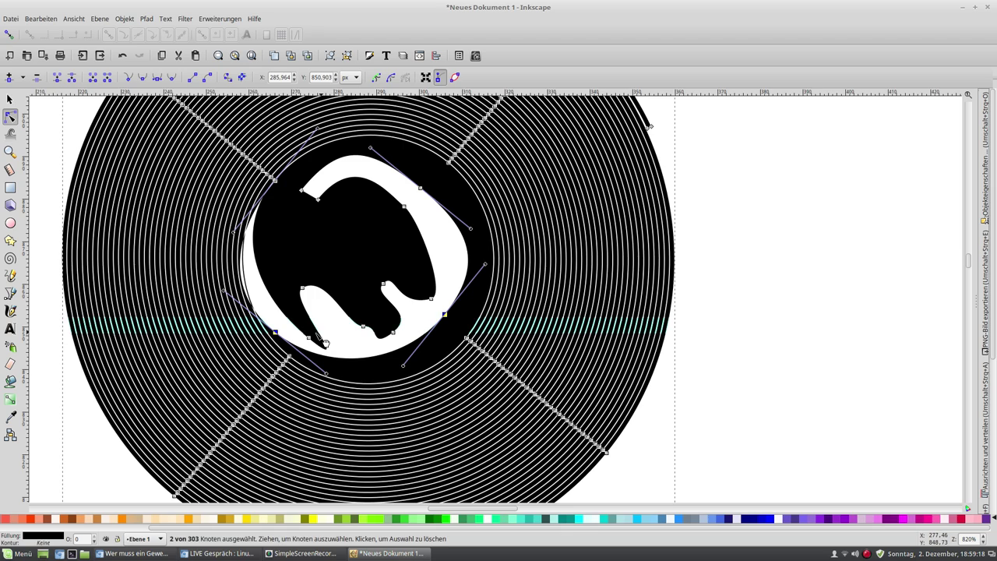
left_click_drag(279, 332, 287, 332)
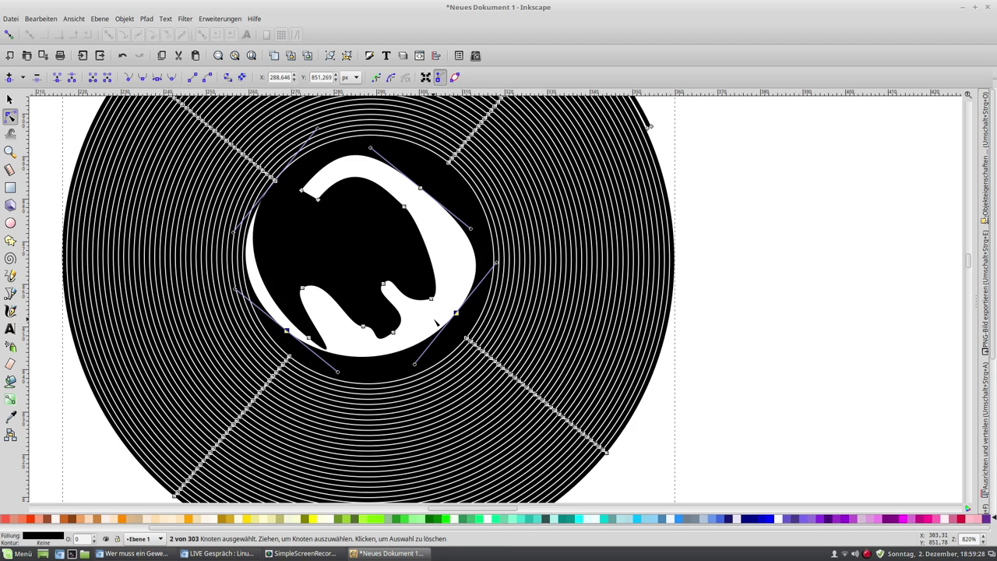
left_click(382, 282)
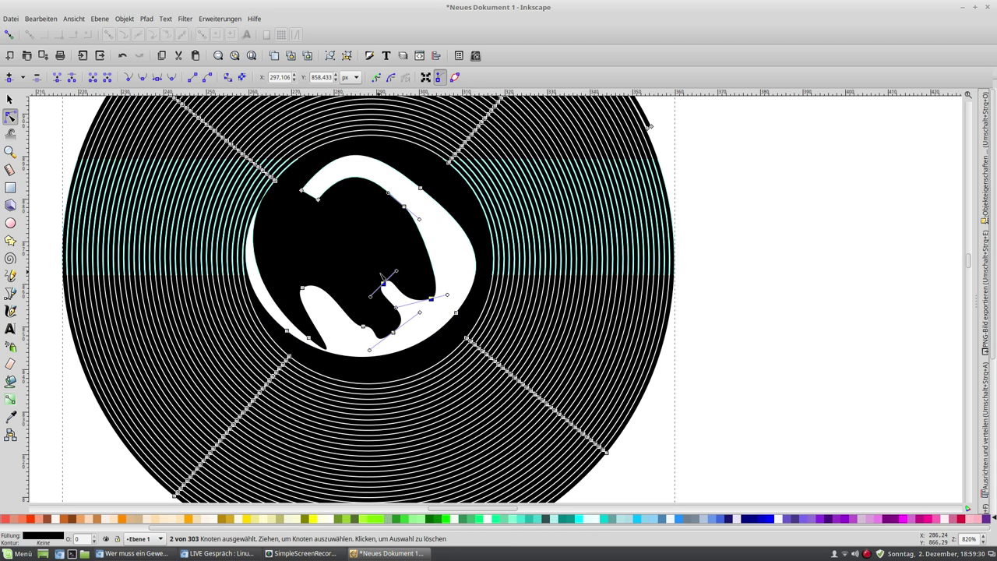
Step: Pull the white band's inner nodes into a zig-zag shape
mouse_move(383, 283)
left_mouse_down()
mouse_move(399, 285)
mouse_move(420, 264)
left_mouse_up()
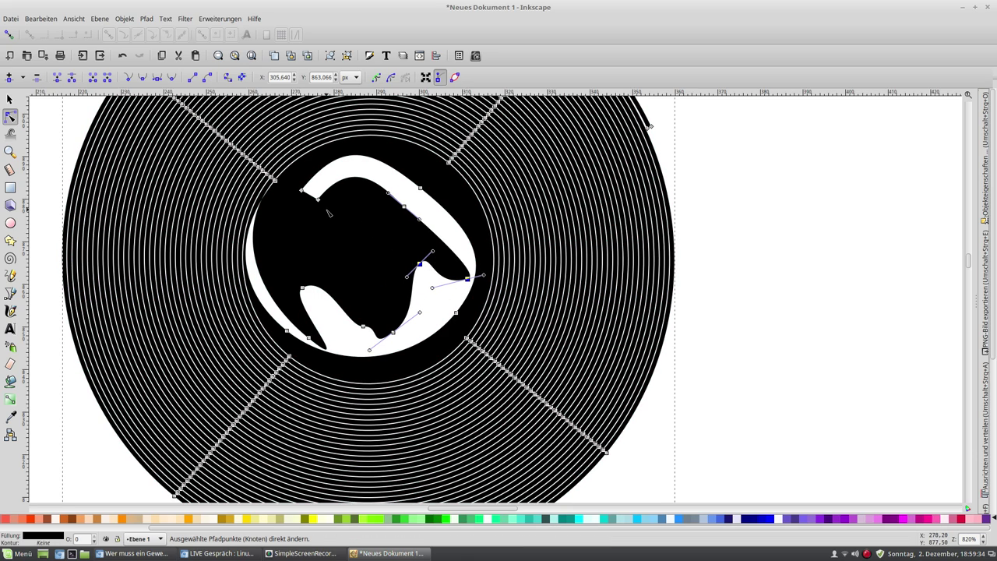
mouse_move(302, 190)
left_mouse_down()
mouse_move(332, 211)
mouse_move(370, 281)
left_mouse_up()
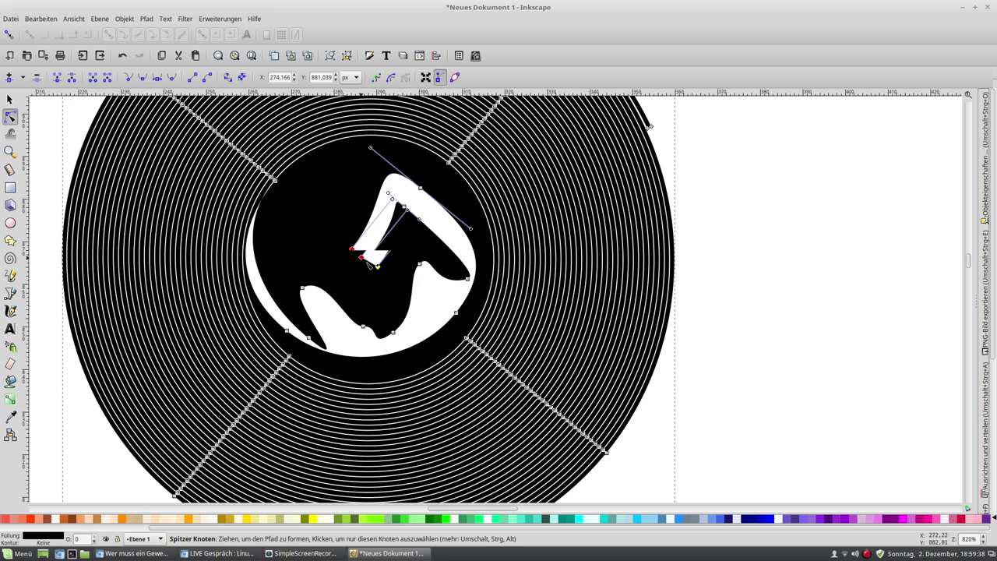
left_click(401, 214)
left_click_drag(401, 214, 403, 228)
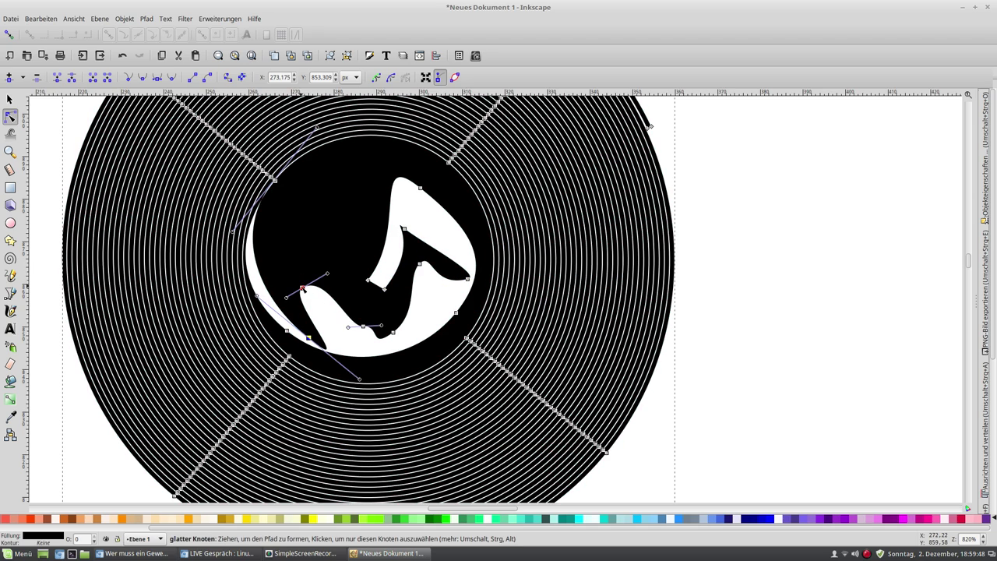
left_click_drag(302, 288, 328, 289)
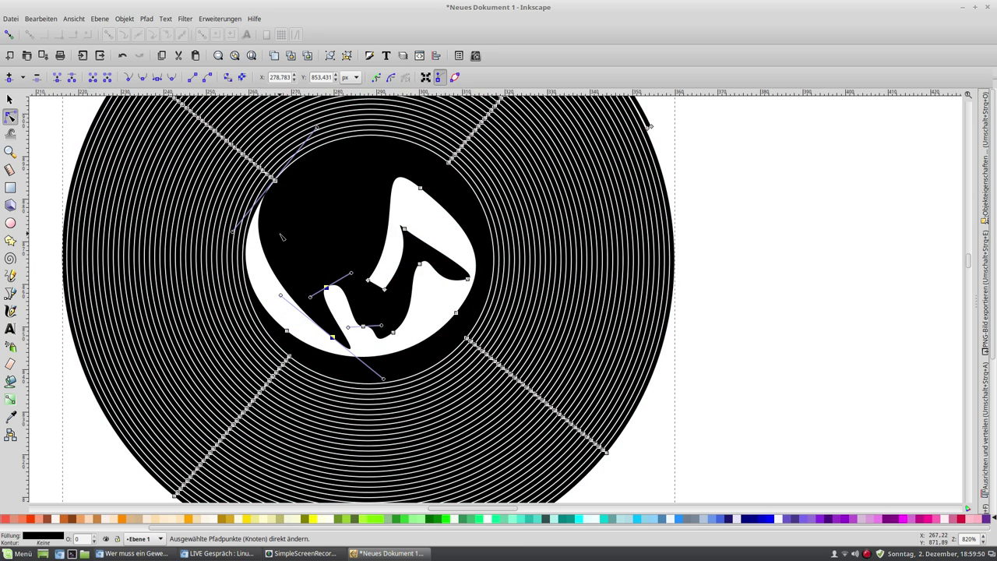
Step: Move the upper-left node and rotate its handle to reshape the top-left curve
left_click(275, 181)
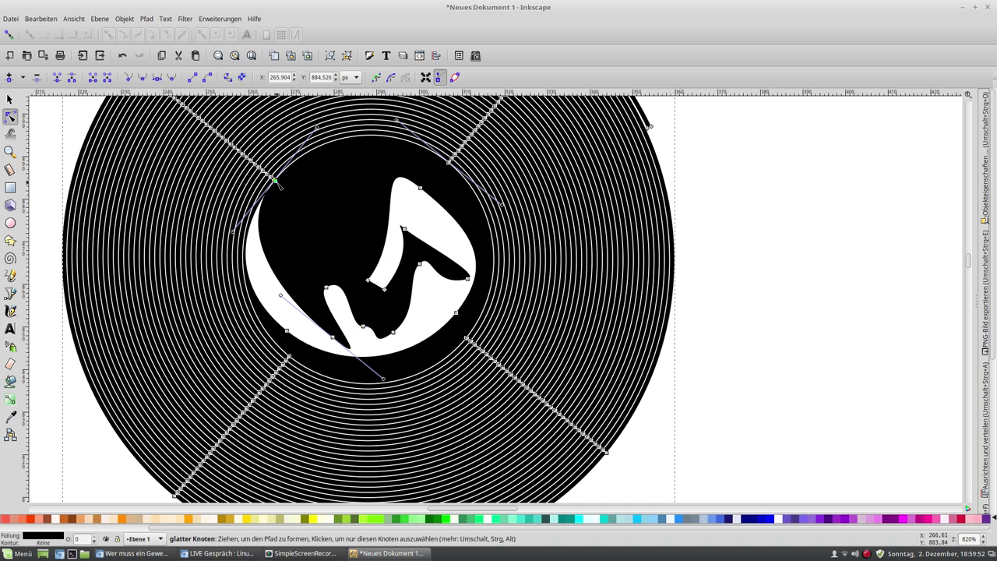
left_click_drag(278, 184, 307, 211)
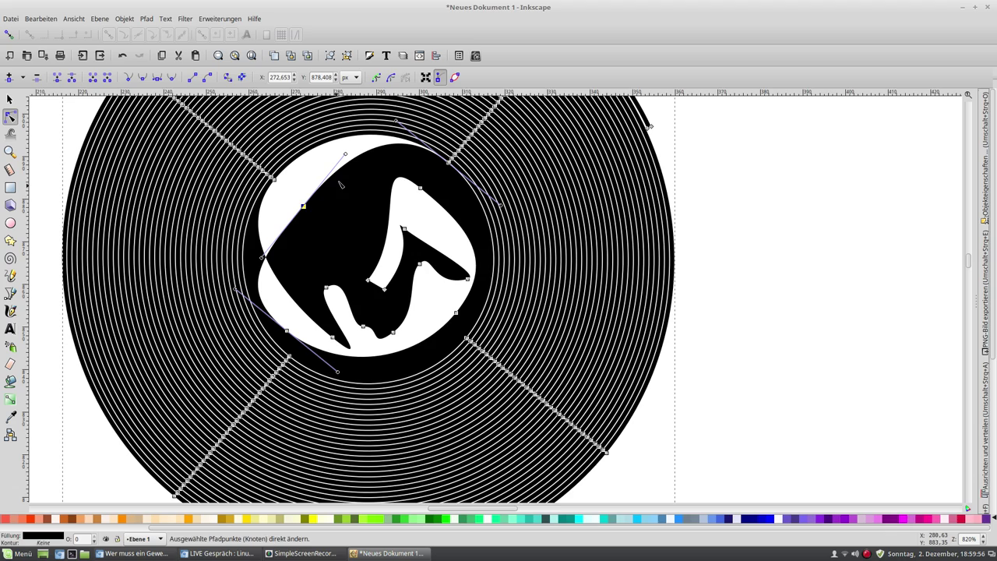
mouse_move(345, 154)
left_mouse_down()
mouse_move(357, 186)
mouse_move(330, 159)
left_mouse_up()
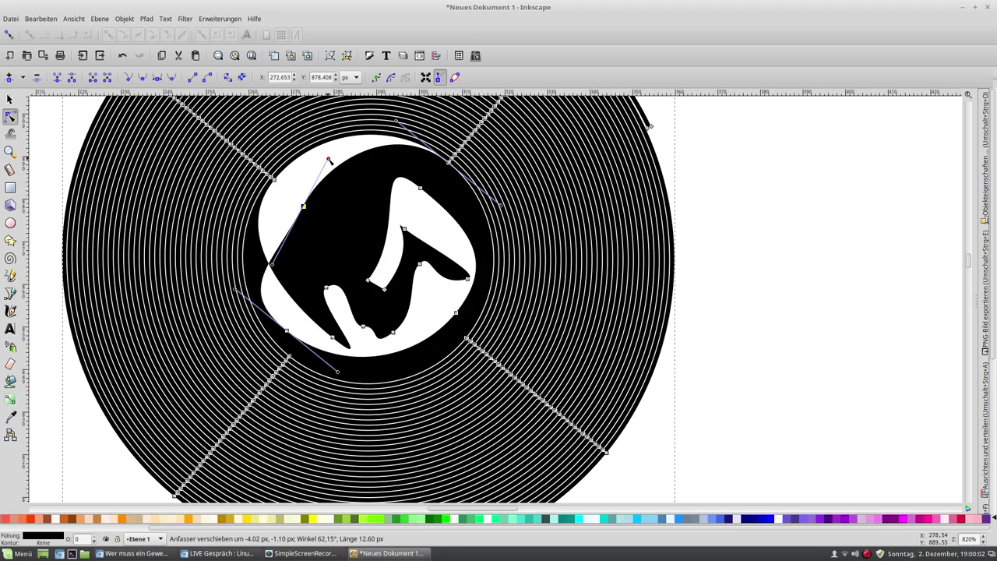
left_click_drag(329, 160, 328, 159)
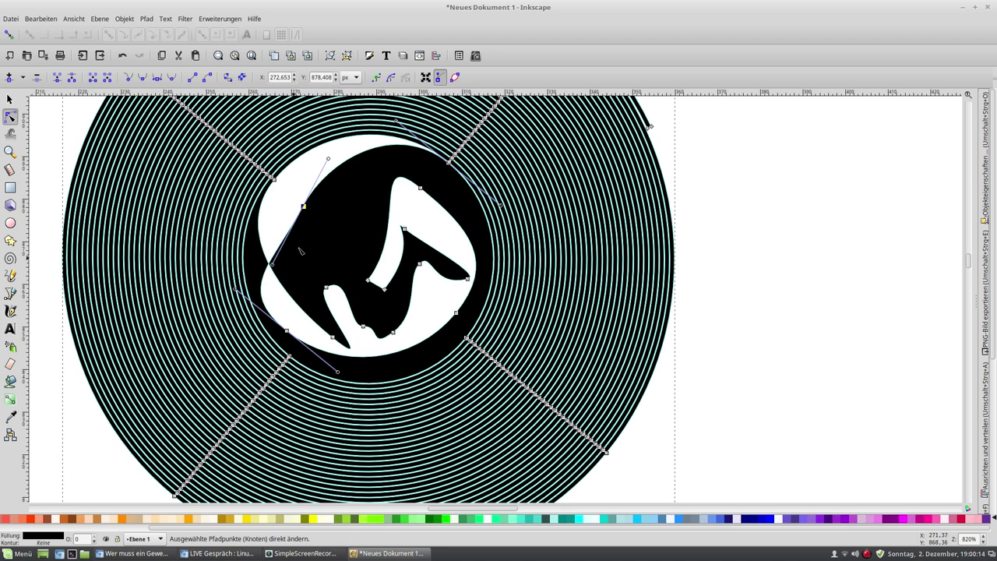
Step: Adjust the upper-left node and its handle to enlarge the white curve
left_click_drag(303, 206, 292, 185)
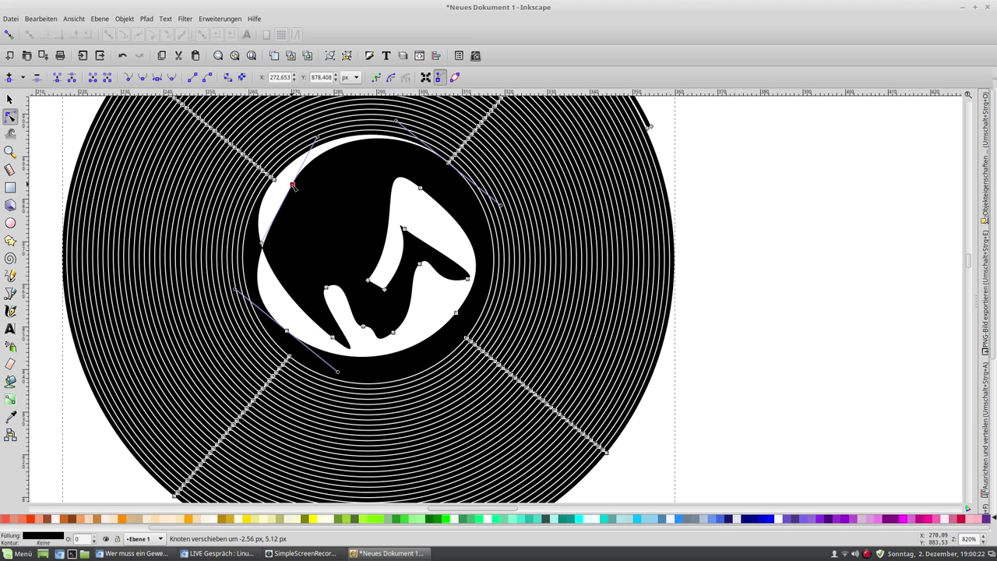
mouse_move(292, 185)
left_mouse_down()
mouse_move(287, 196)
mouse_move(306, 221)
mouse_move(330, 228)
left_mouse_up()
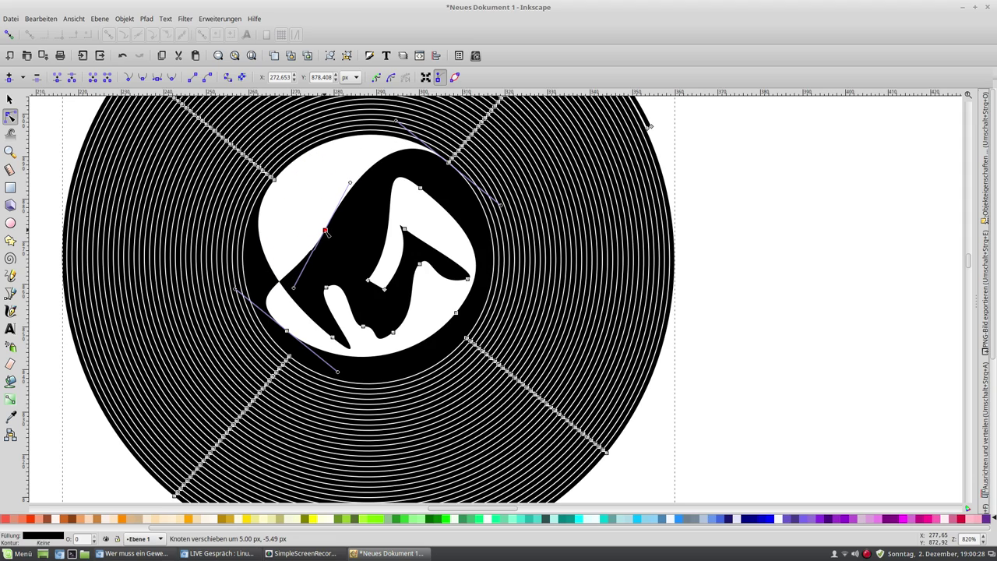
mouse_move(345, 185)
left_mouse_down()
mouse_move(303, 185)
mouse_move(314, 184)
left_mouse_up()
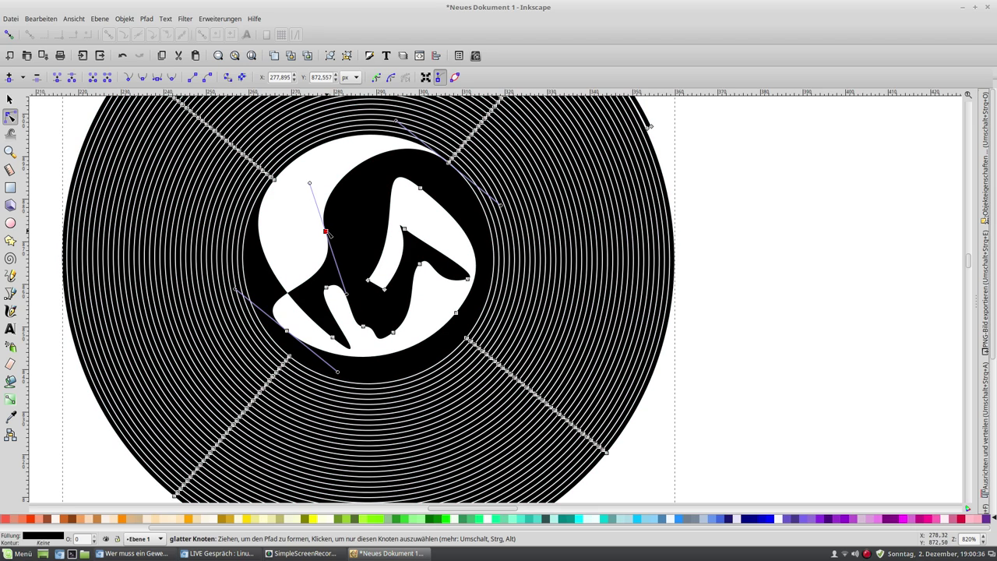
left_click_drag(327, 233, 333, 228)
Step: Bend the lower nodes and handles to smooth the white region's lower-left curve
mouse_move(338, 360)
left_mouse_down()
mouse_move(284, 266)
mouse_move(330, 369)
left_mouse_up()
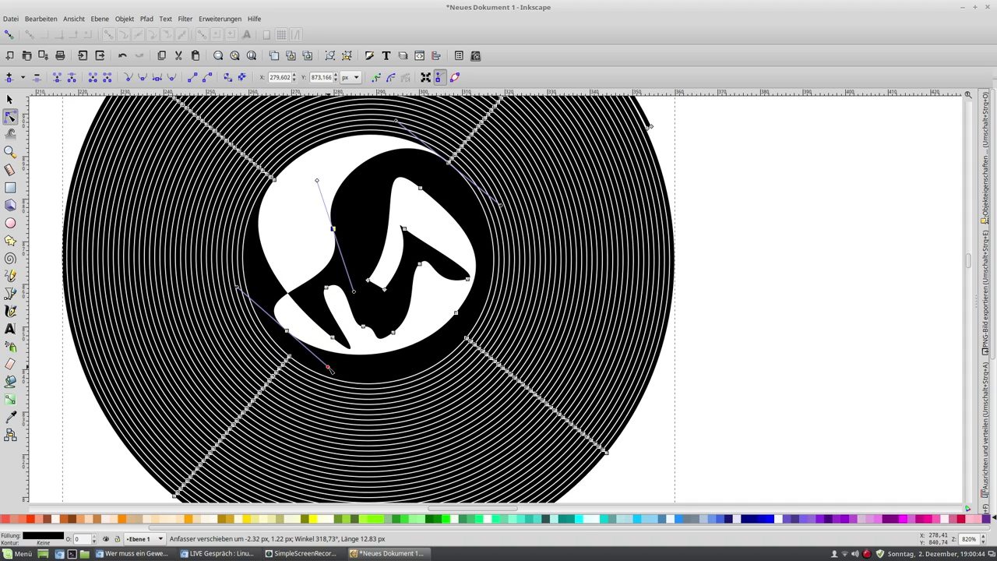
mouse_move(293, 335)
left_mouse_down()
mouse_move(357, 333)
mouse_move(370, 348)
left_mouse_up()
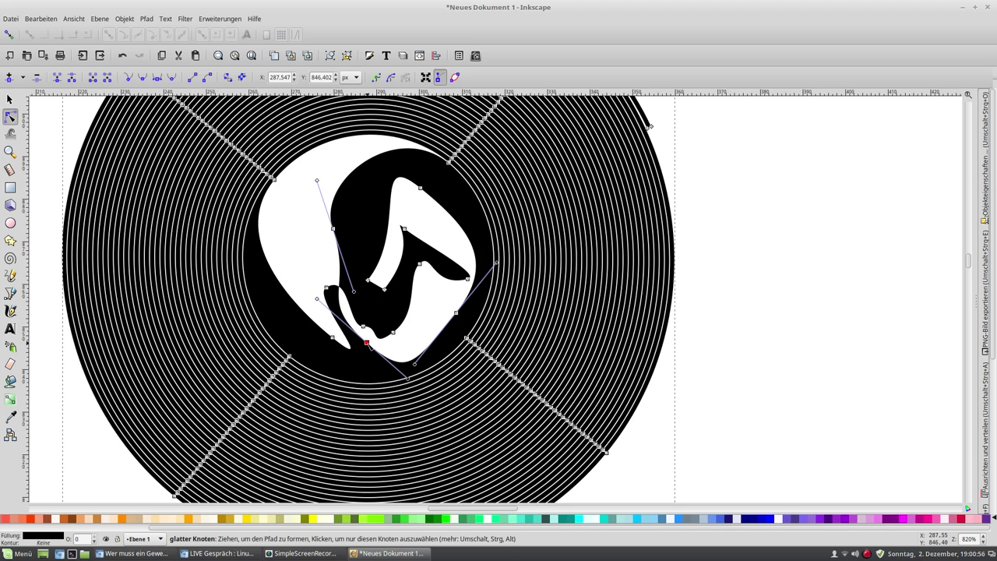
mouse_move(345, 348)
left_mouse_down()
mouse_move(319, 330)
mouse_move(332, 345)
left_mouse_up()
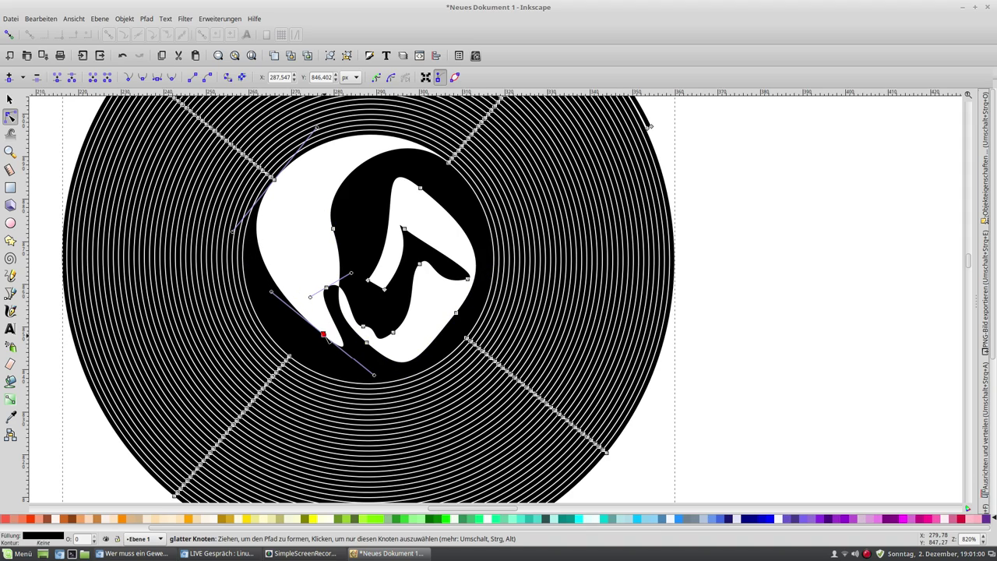
left_click_drag(375, 379, 355, 361)
left_click_drag(272, 294, 306, 324)
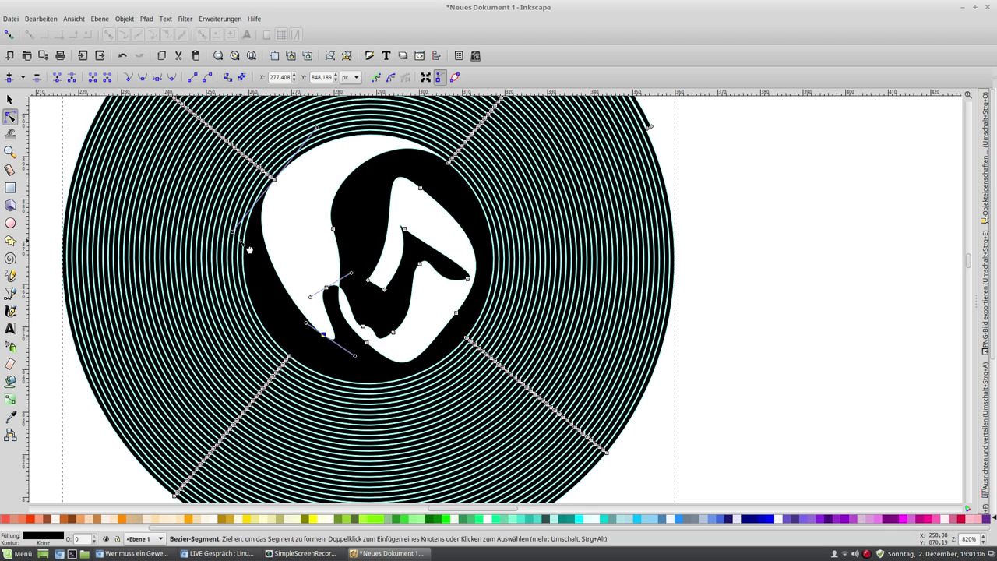
Step: Drag the upper-left and lower-left nodes and handles to slim the black figure's left side
left_click_drag(242, 227, 266, 195)
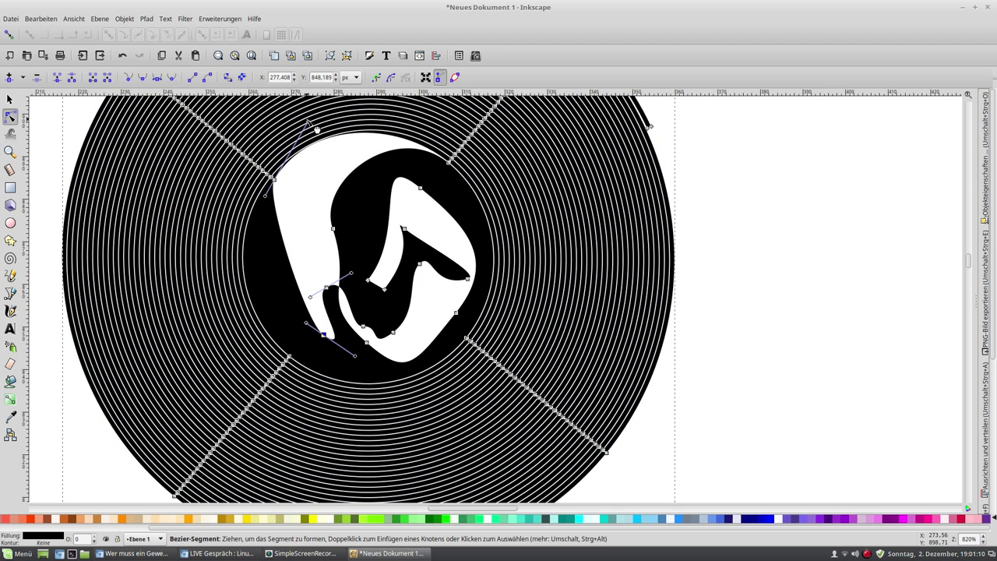
left_click_drag(307, 123, 295, 158)
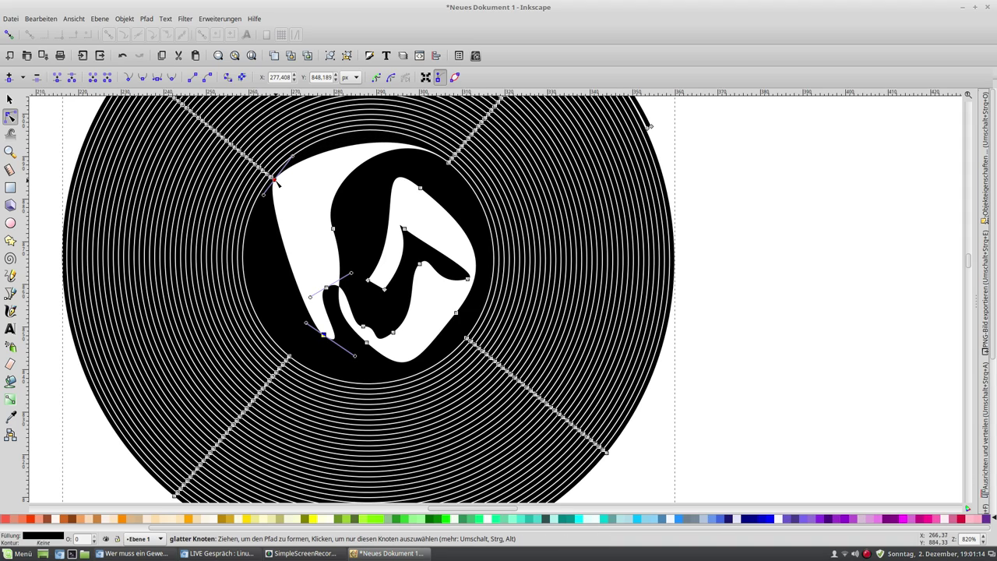
left_click_drag(275, 179, 300, 197)
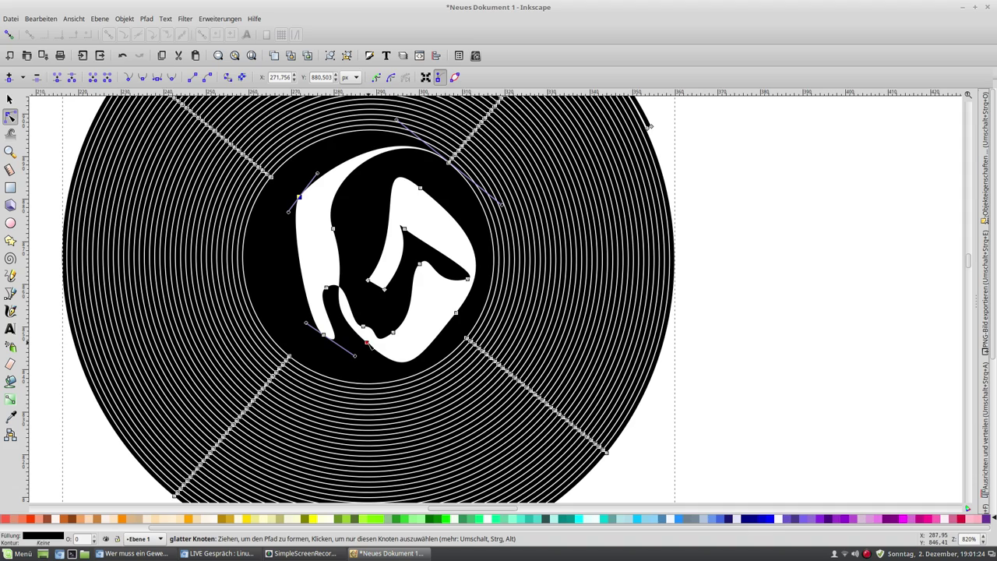
left_click_drag(366, 342, 299, 336)
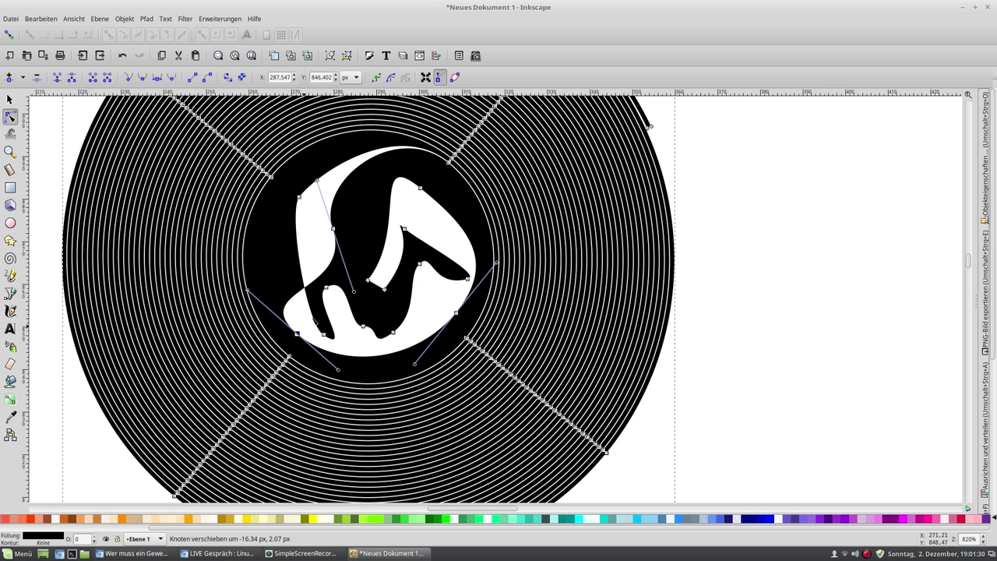
left_click_drag(311, 318, 312, 317)
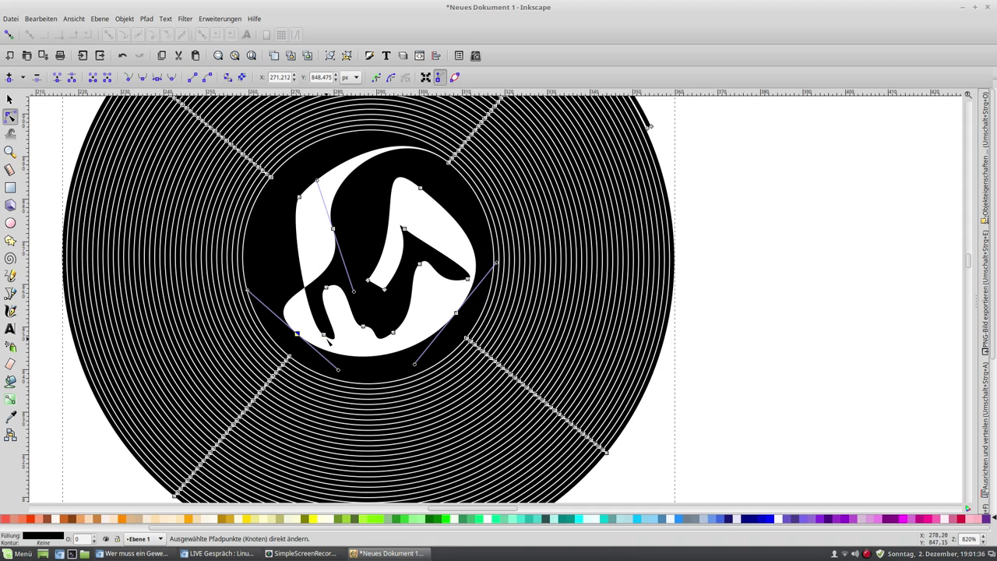
mouse_move(324, 336)
left_mouse_down()
mouse_move(286, 255)
mouse_move(280, 269)
left_mouse_up()
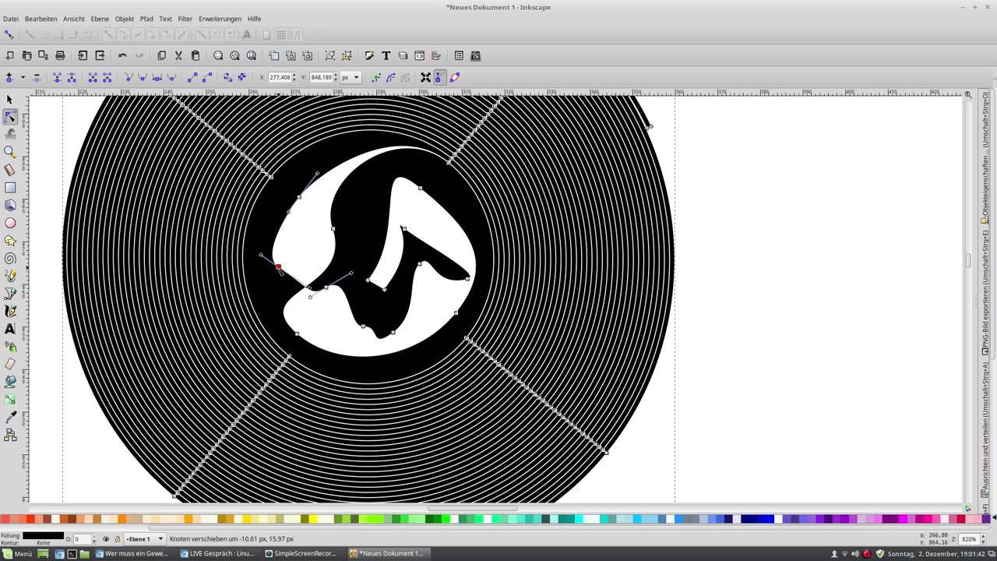
Step: Bend the lower-left segment and fine-tune nearby nodes and handles along the swirl's edge
left_click(341, 309)
left_click_drag(340, 309, 347, 300)
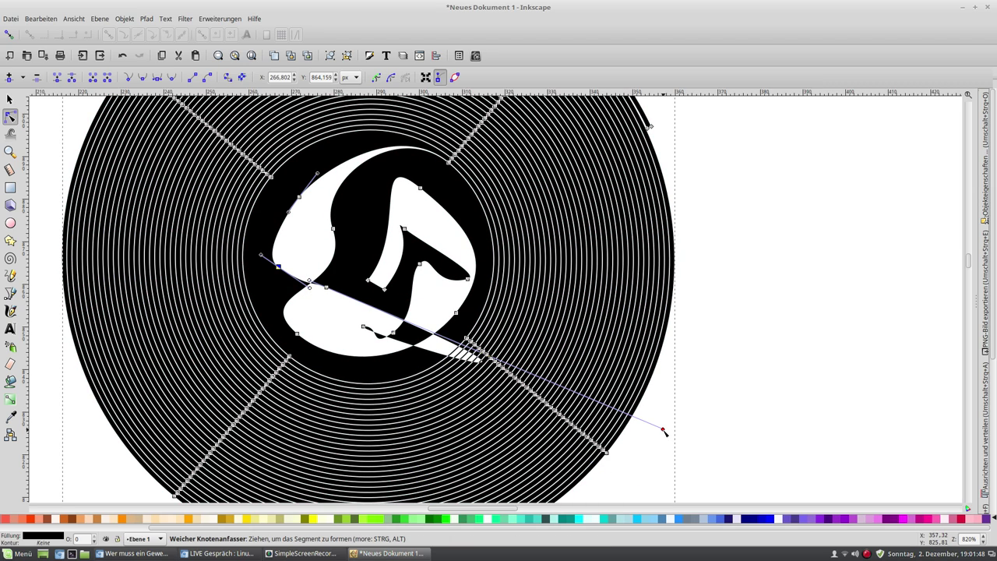
left_click_drag(640, 416, 367, 304)
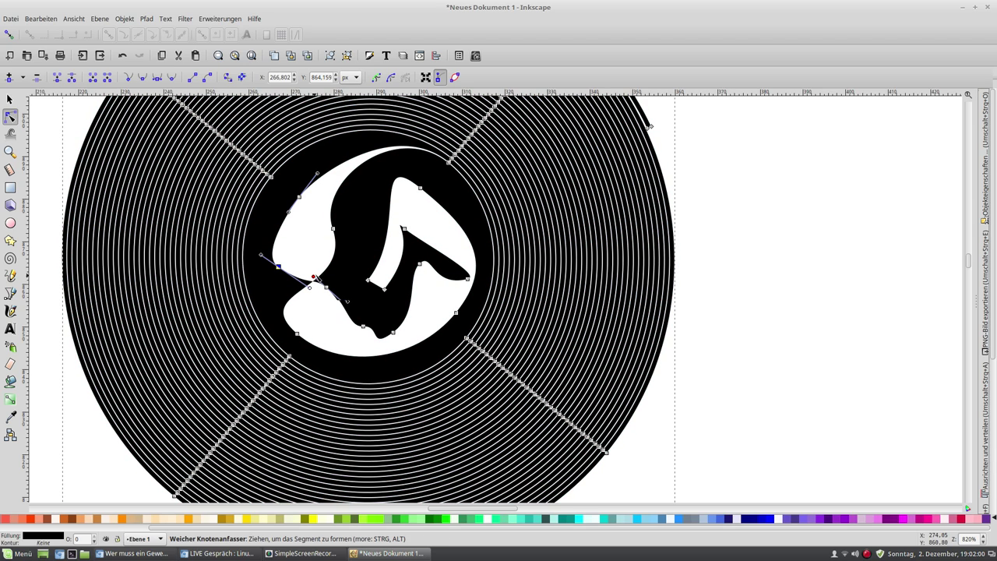
left_click_drag(327, 268, 327, 263)
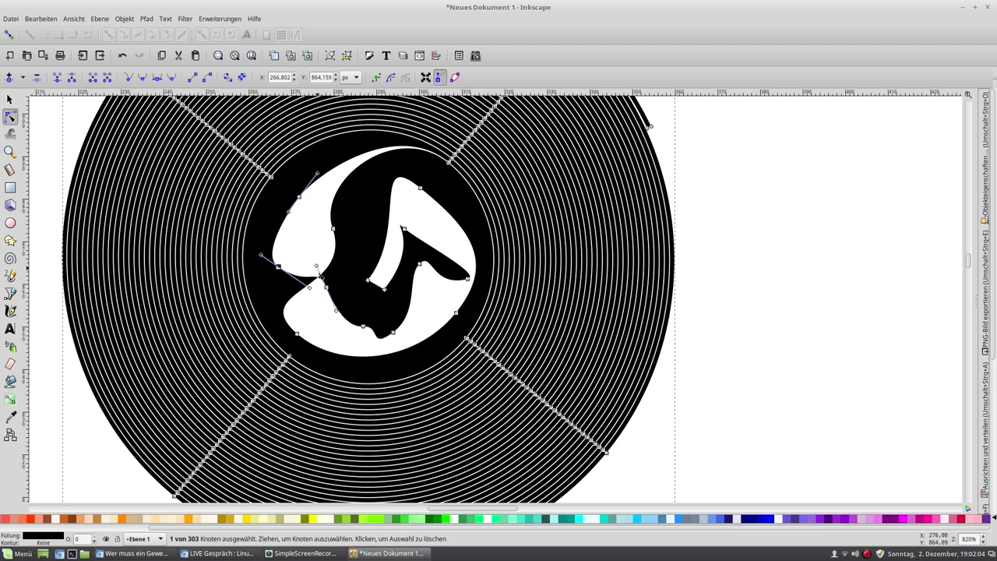
left_click_drag(279, 269, 300, 247)
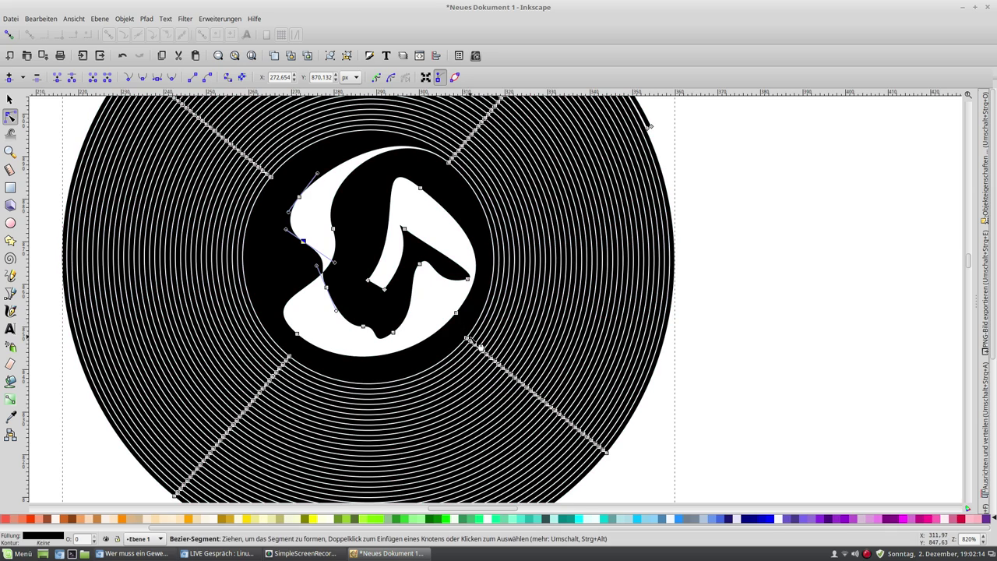
left_click_drag(465, 338, 461, 333)
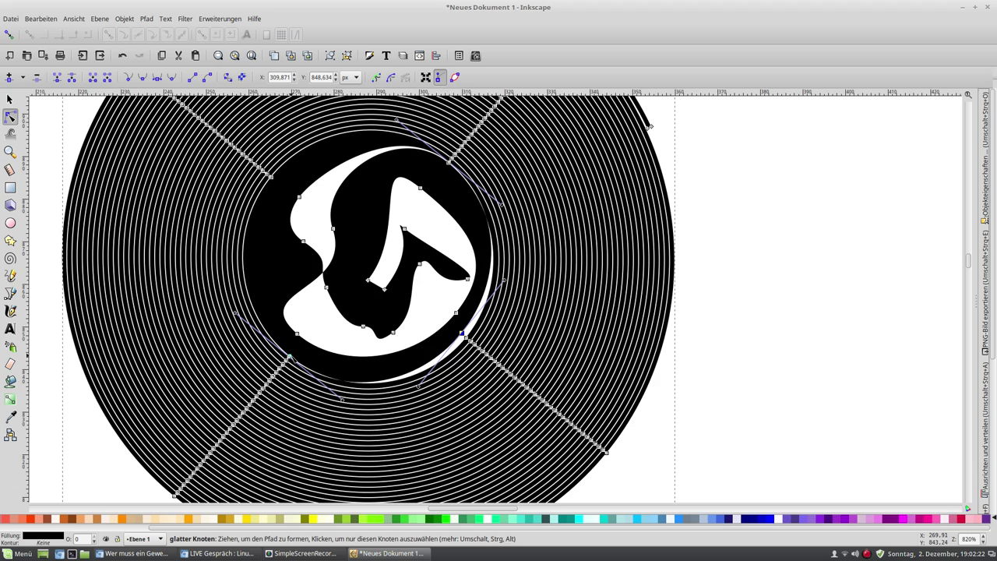
left_click_drag(287, 357, 297, 352)
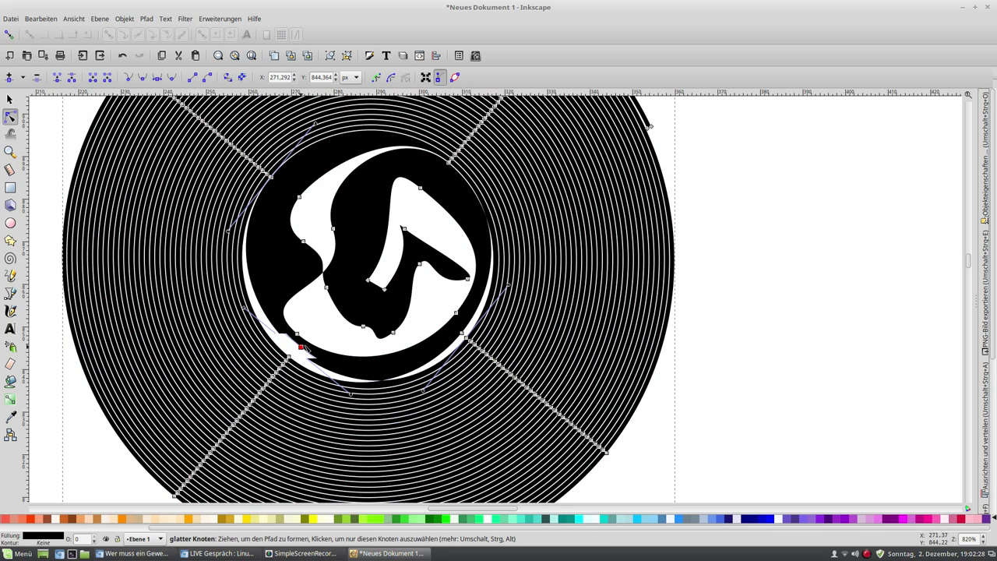
left_click_drag(300, 347, 330, 324)
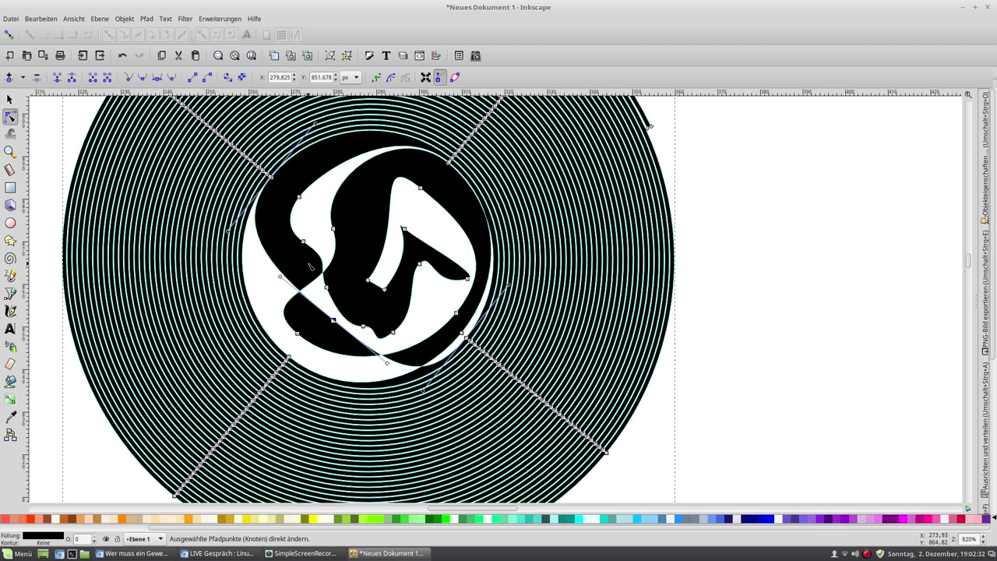
Step: Select several swirl nodes and shift them to reshape the left curl
left_click(289, 252)
left_click_drag(287, 256, 309, 243)
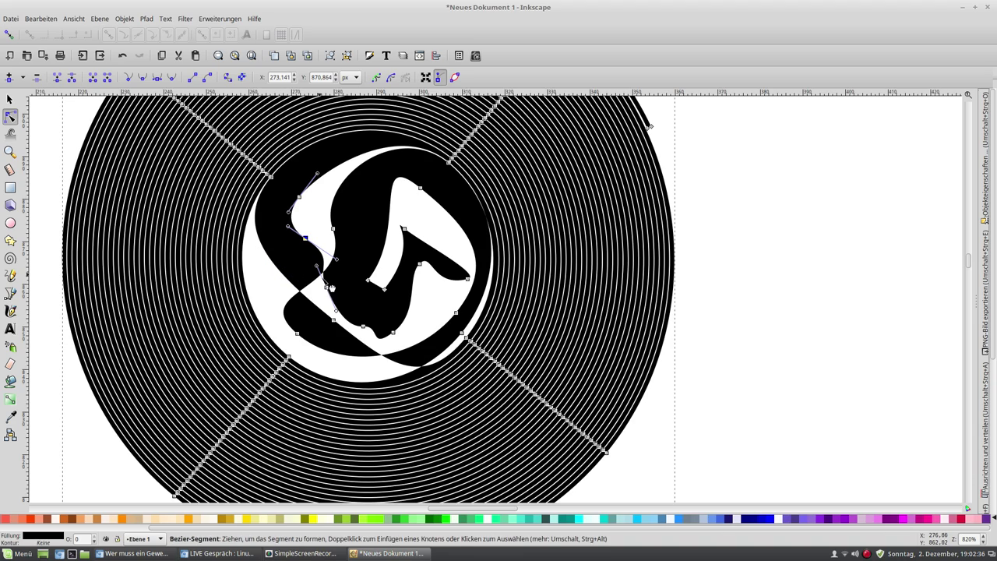
left_click(333, 228, "shift")
left_click(327, 287, "shift")
left_click_drag(325, 289, 317, 289)
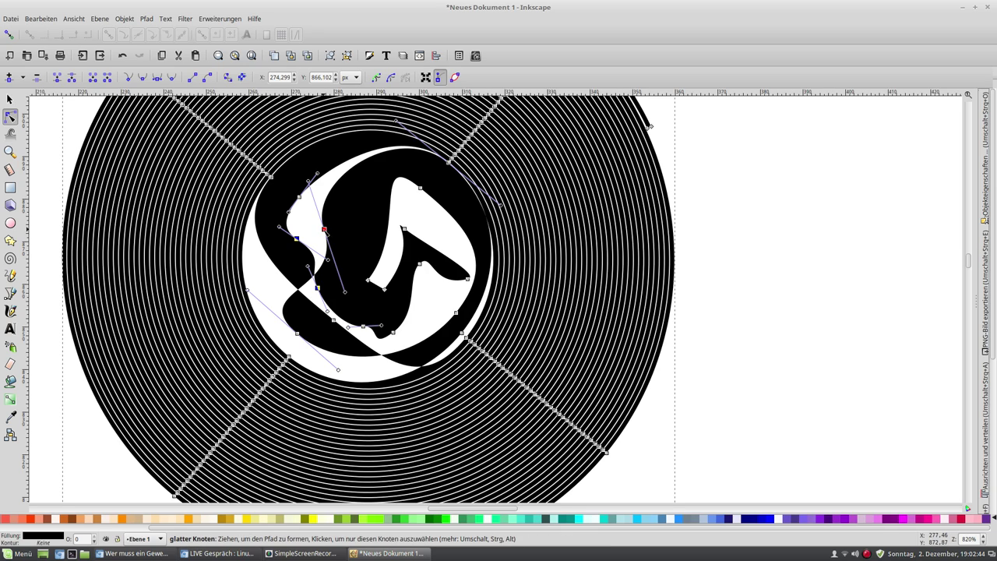
left_click(325, 231)
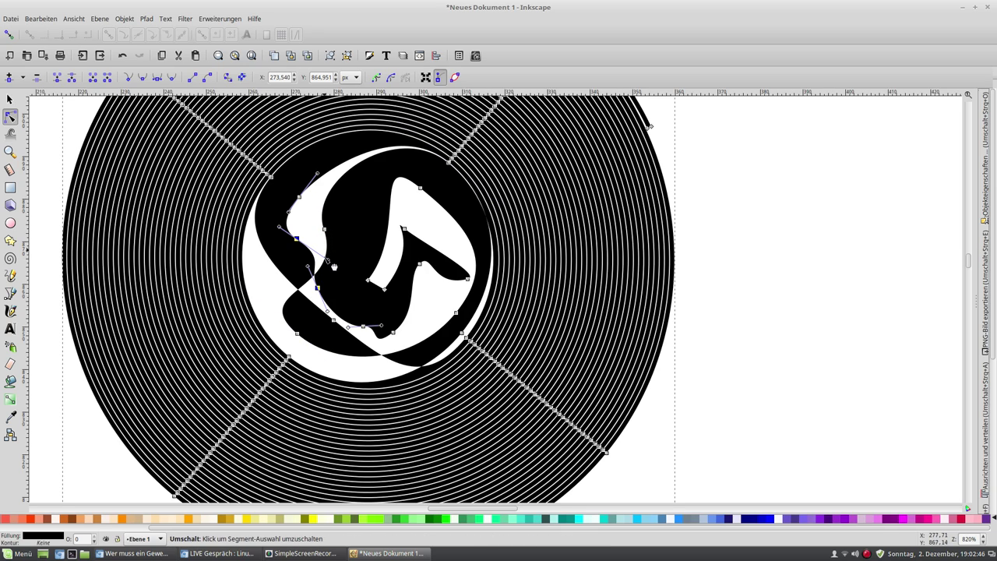
Step: Reselect two left-lobe nodes and drag them down-left into interlocking black and white lobes
key("Escape")
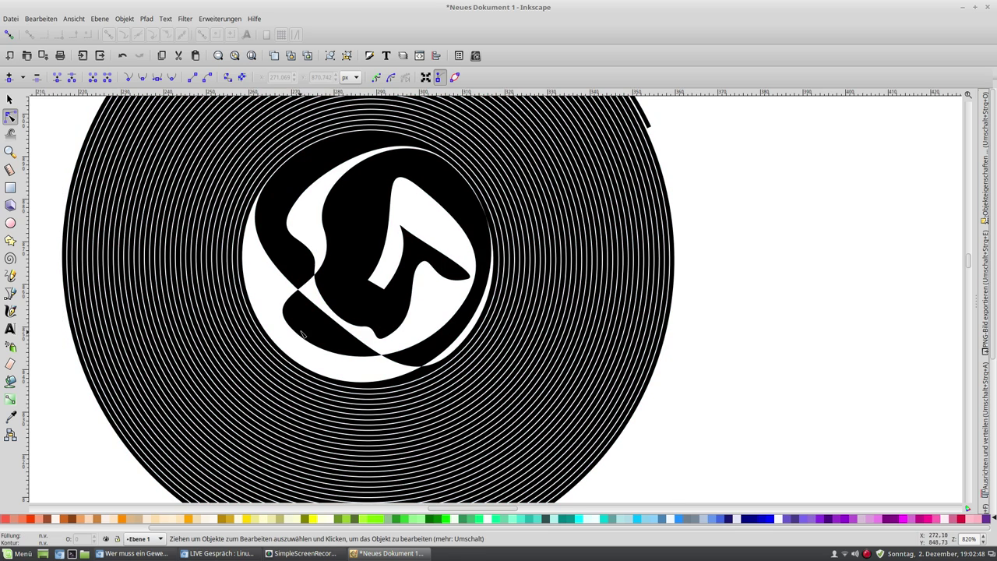
left_click(318, 300)
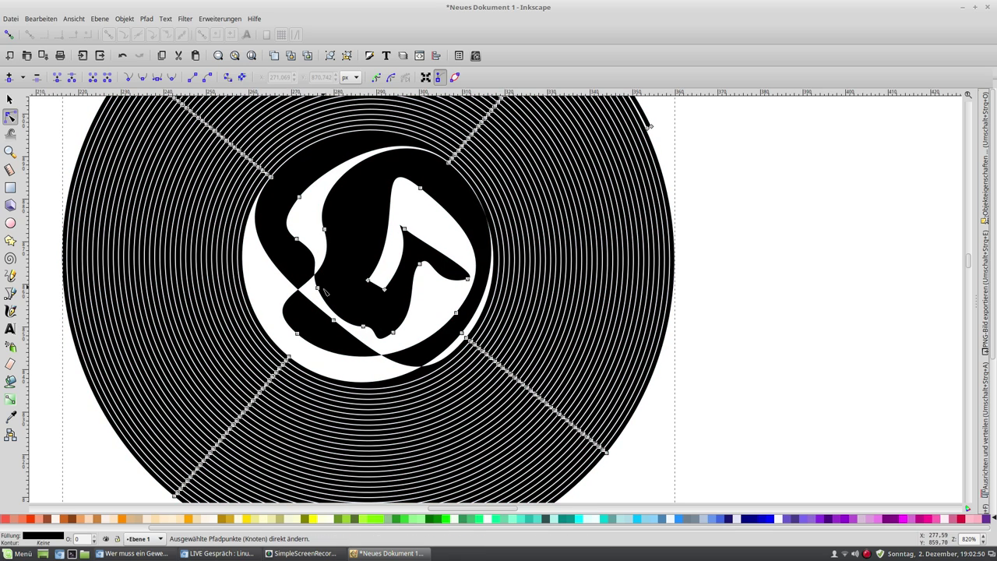
left_click(317, 287)
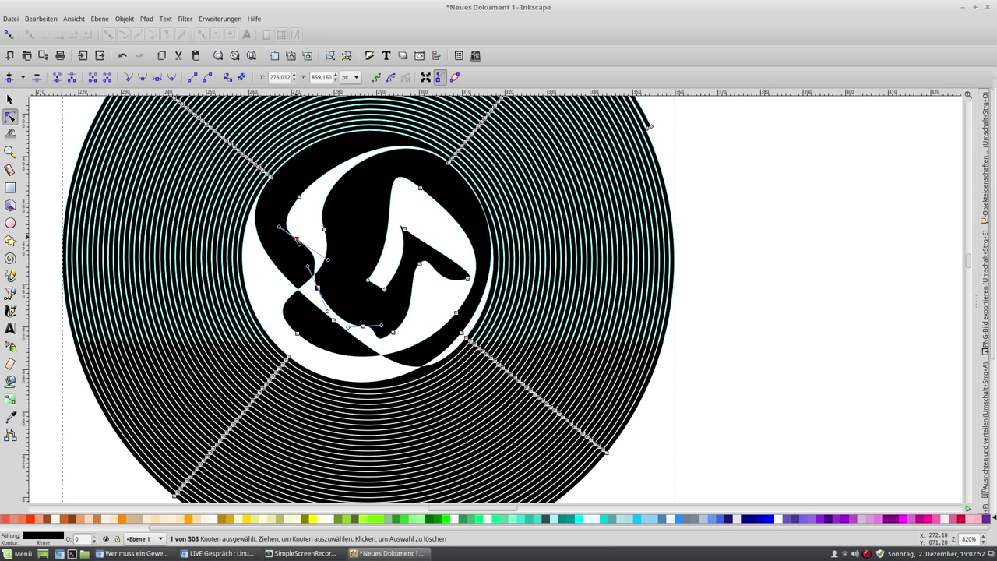
left_click(296, 237, "shift")
left_click_drag(297, 238, 256, 278)
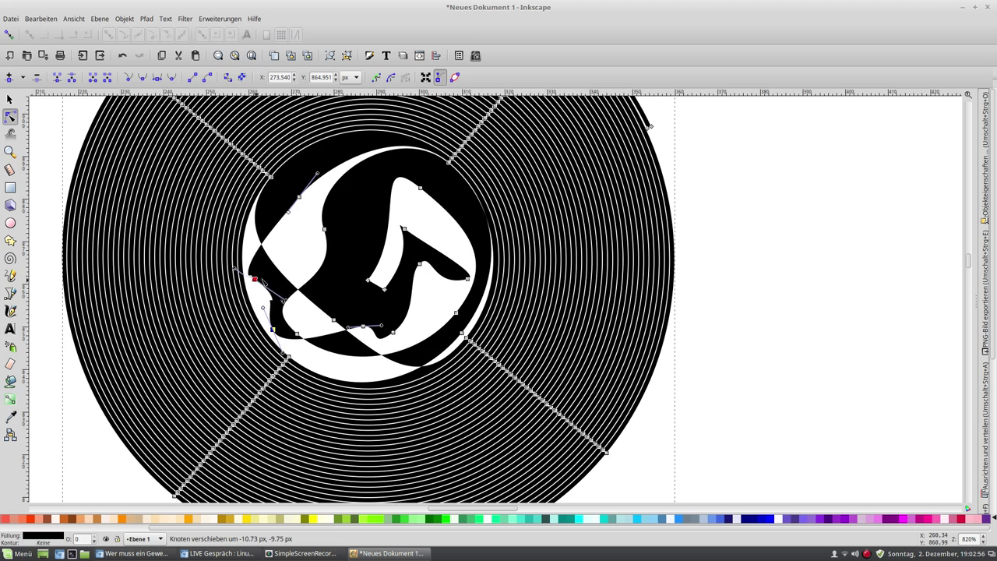
left_click_drag(258, 282, 457, 231)
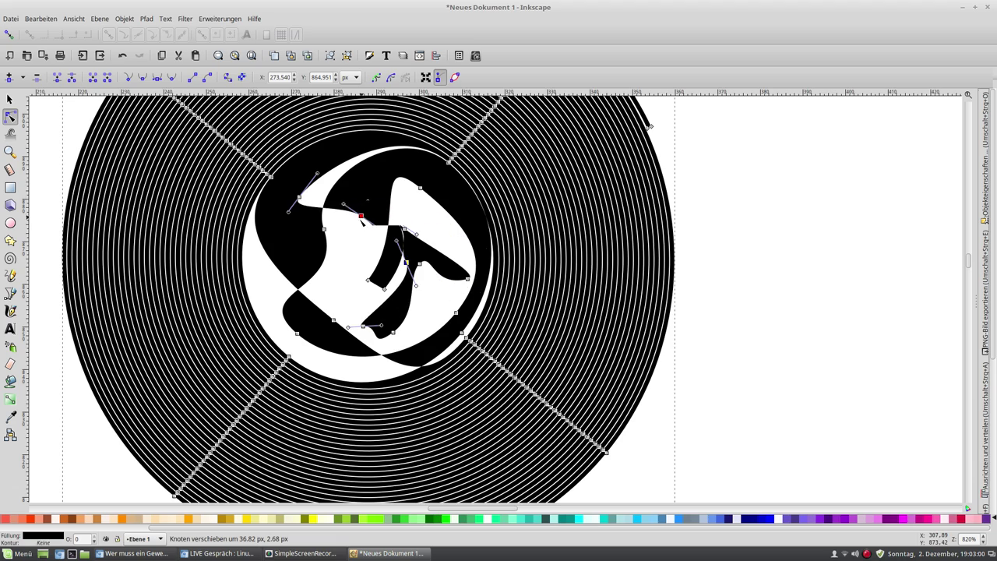
mouse_move(458, 232)
left_mouse_down()
mouse_move(334, 250)
mouse_move(324, 234)
mouse_move(259, 297)
mouse_move(253, 278)
left_mouse_up()
Step: Drag the swirl's upper-right nodes into a small notch, deselect, and zoom out
key("Escape")
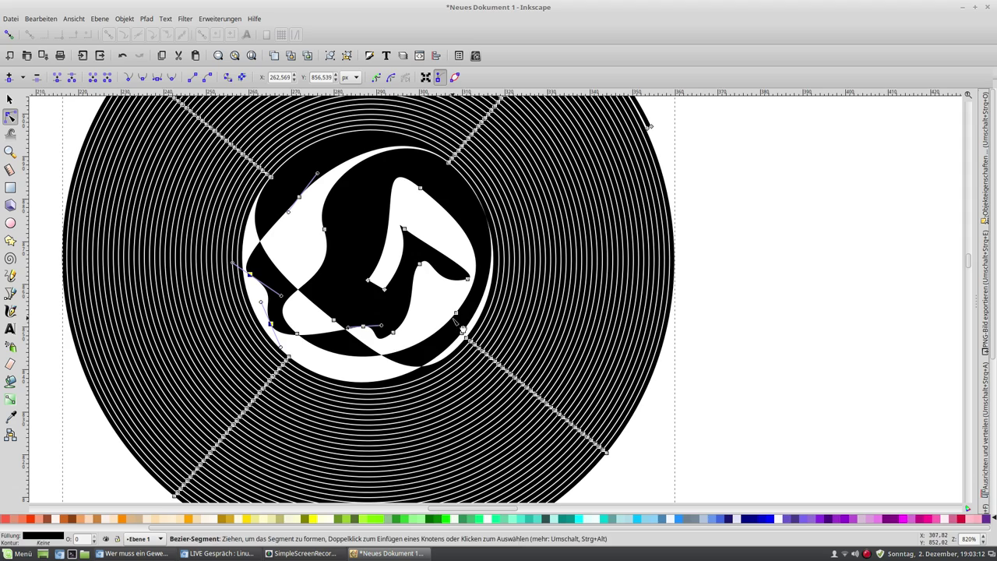
left_click_drag(456, 315, 425, 309)
left_click_drag(460, 277, 445, 248)
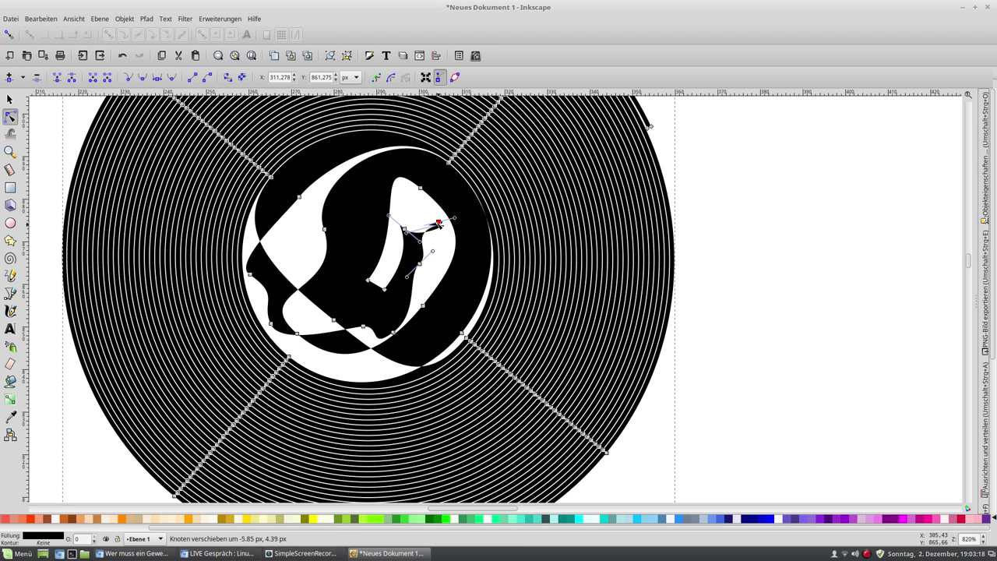
left_click_drag(445, 240, 445, 239)
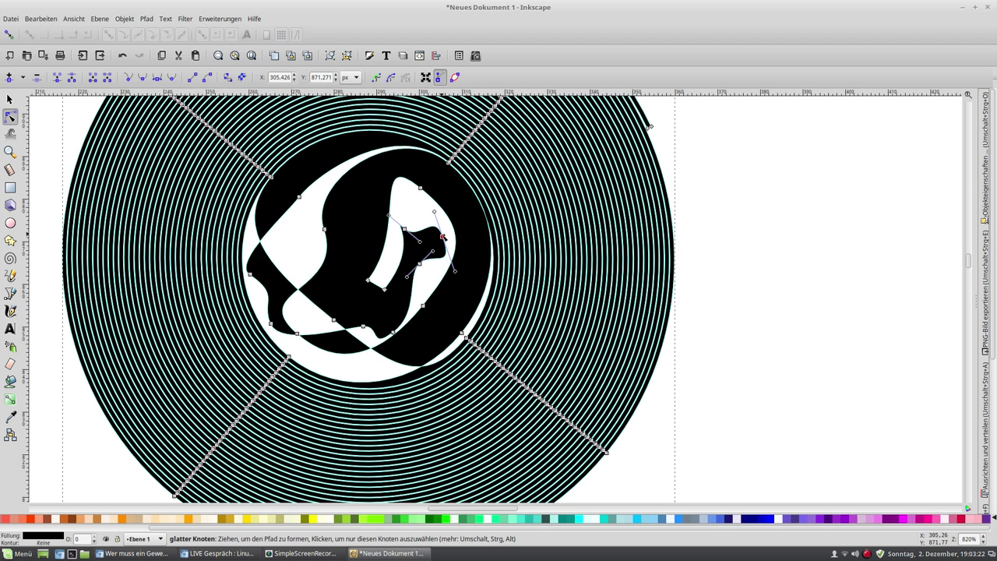
left_click_drag(442, 236, 427, 240)
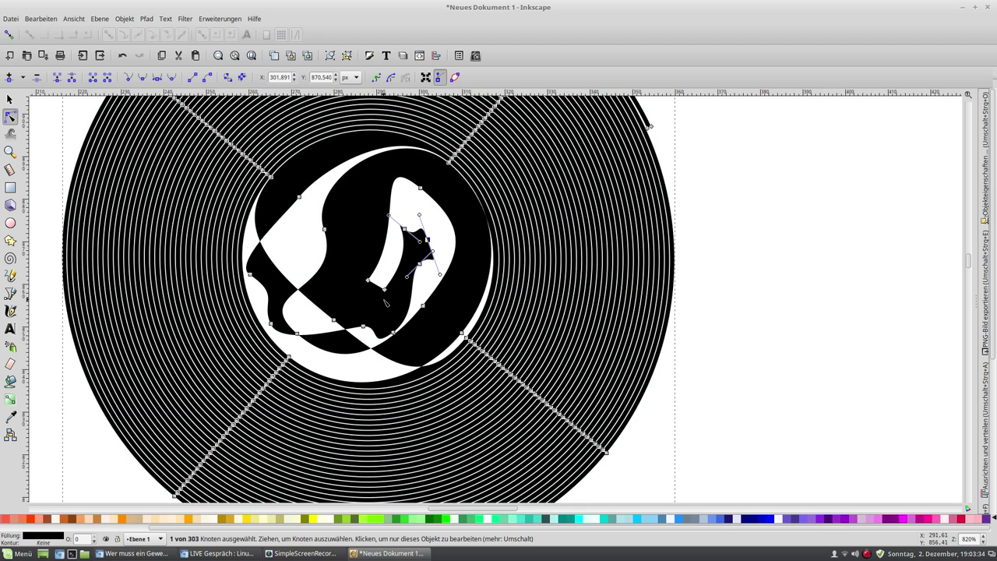
key("Escape")
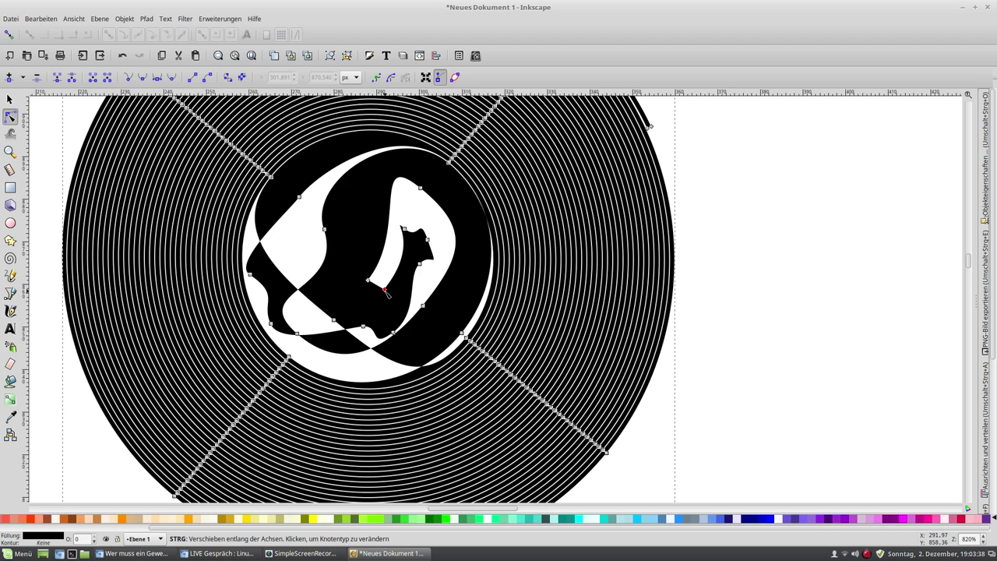
scroll(389, 269, "down", 2, "ctrl")
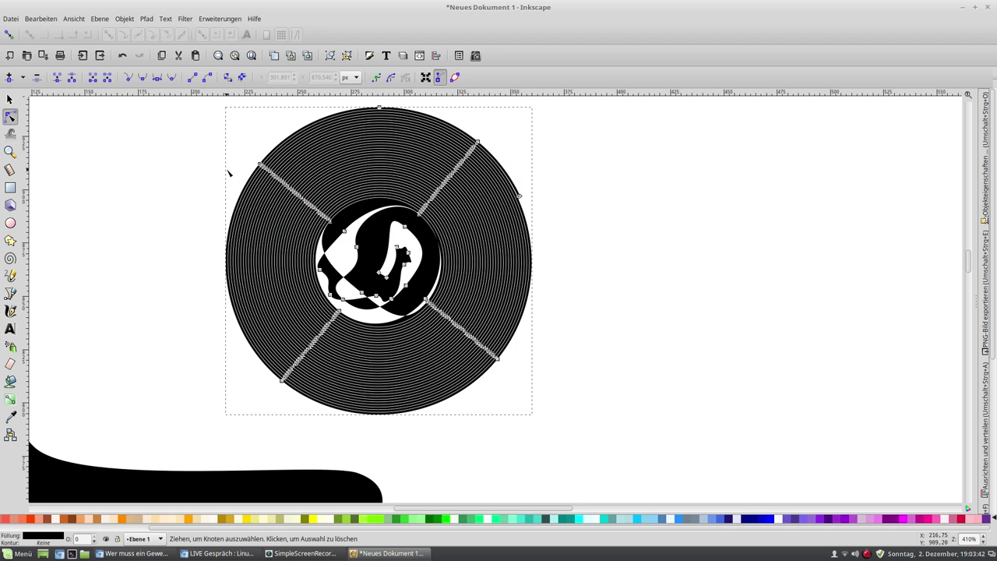
Step: Delete the finished ring and draw a new large 40-turn black spiral
left_click(9, 99)
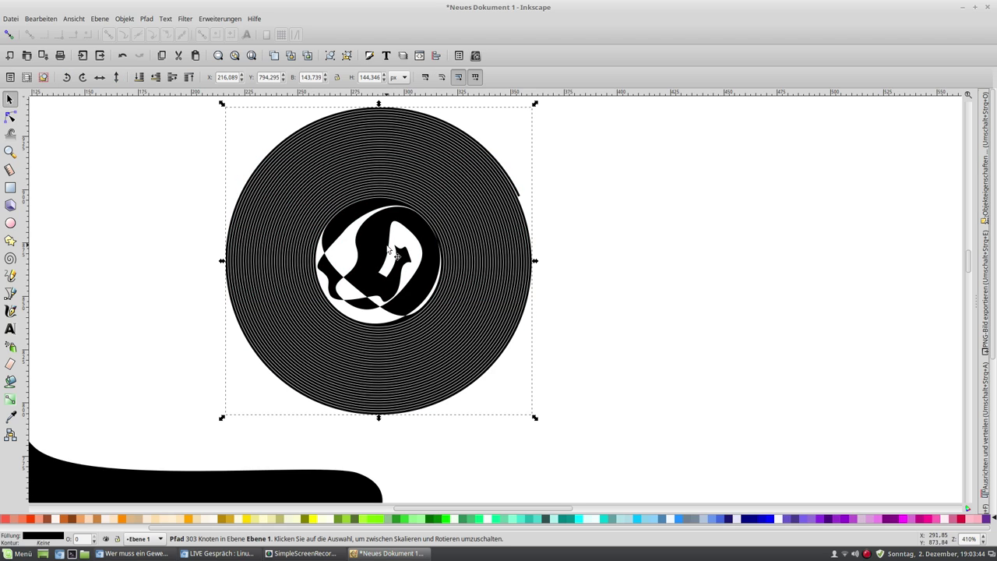
key("Delete")
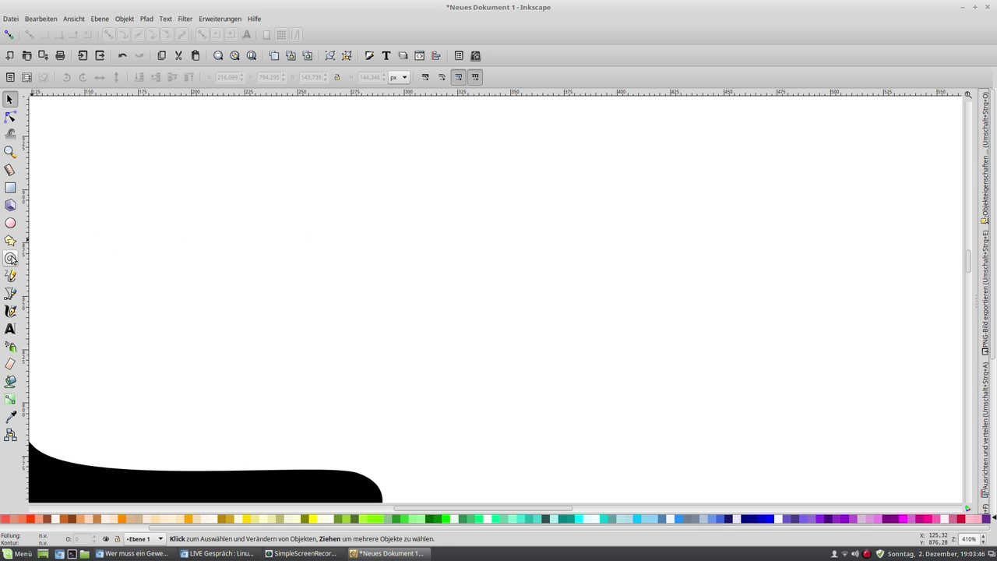
left_click(11, 259)
mouse_move(343, 201)
left_mouse_down()
mouse_move(419, 269)
mouse_move(546, 318)
left_mouse_up()
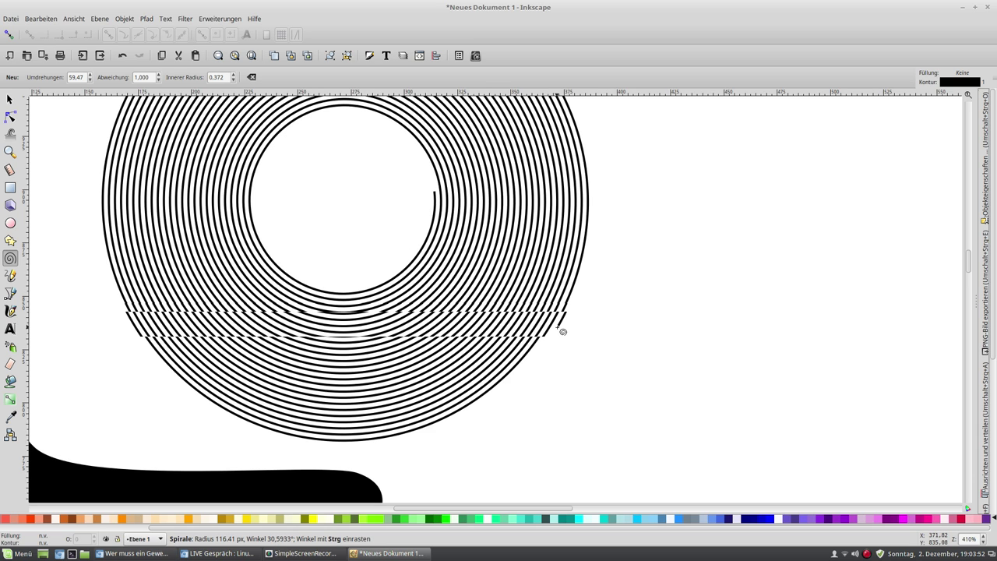
left_click_drag(547, 319, 477, 276)
scroll(357, 249, "up", 1)
scroll(346, 251, "up", 1)
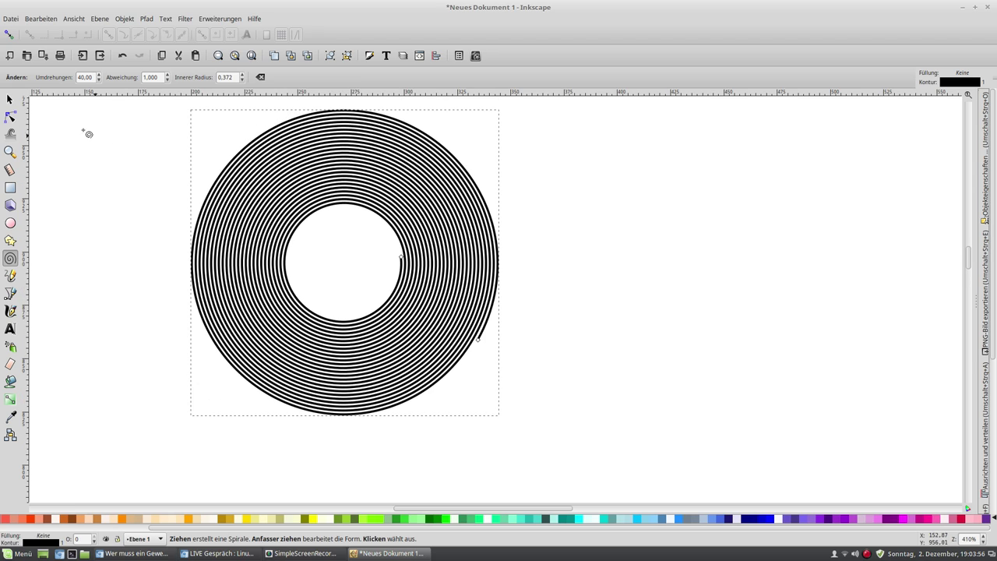
Step: Convert the spiral's stroke into a filled outline with Path > Stroke to Path
left_click(129, 24)
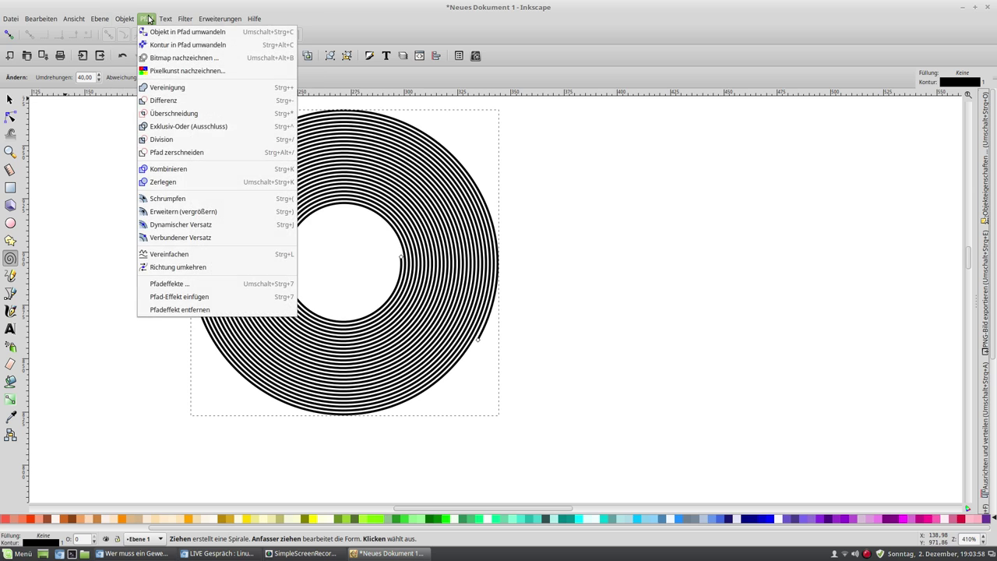
left_click(159, 41)
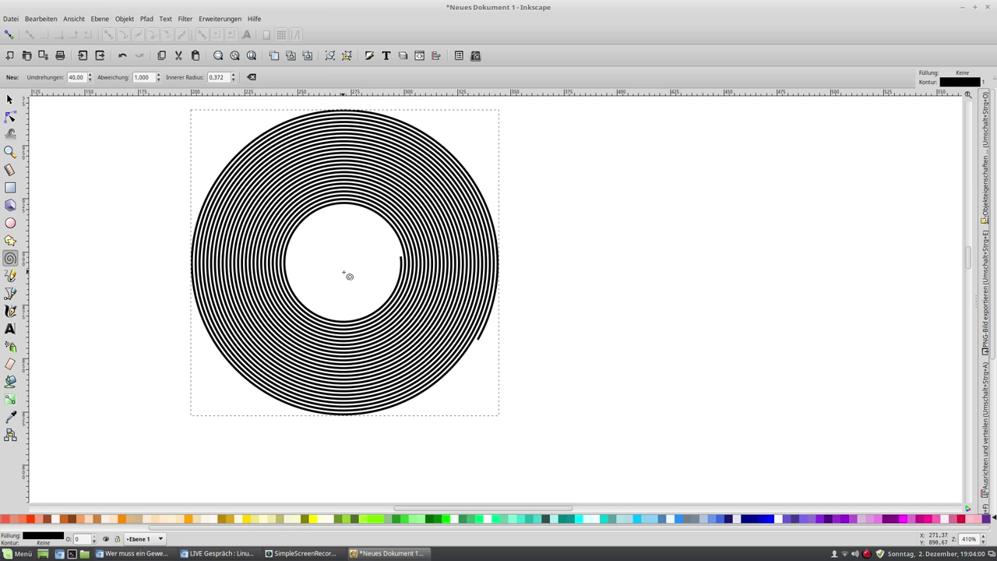
scroll(348, 275, "up", 2, "ctrl")
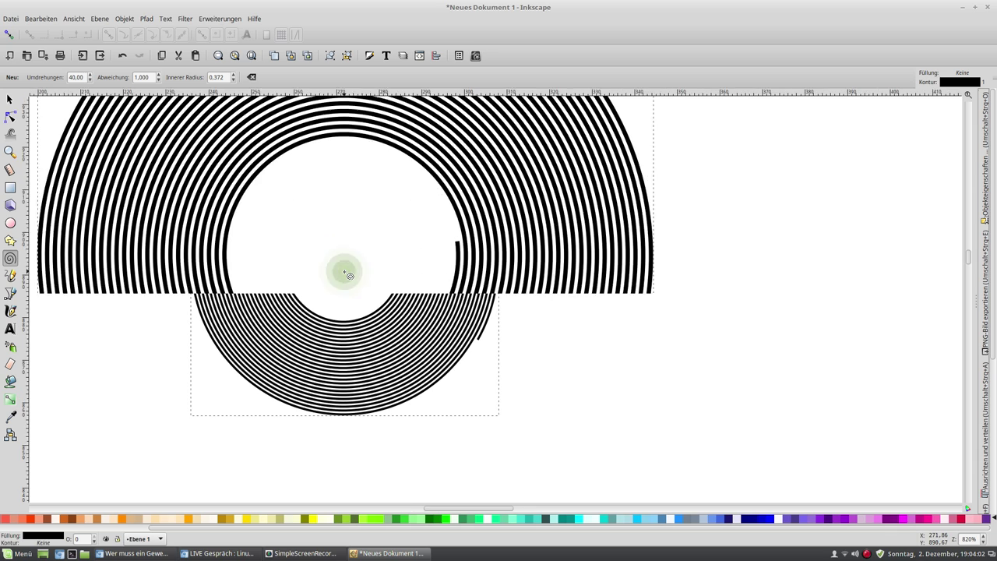
scroll(348, 275, "up", 1, "ctrl")
scroll(387, 280, "up", 2, "ctrl")
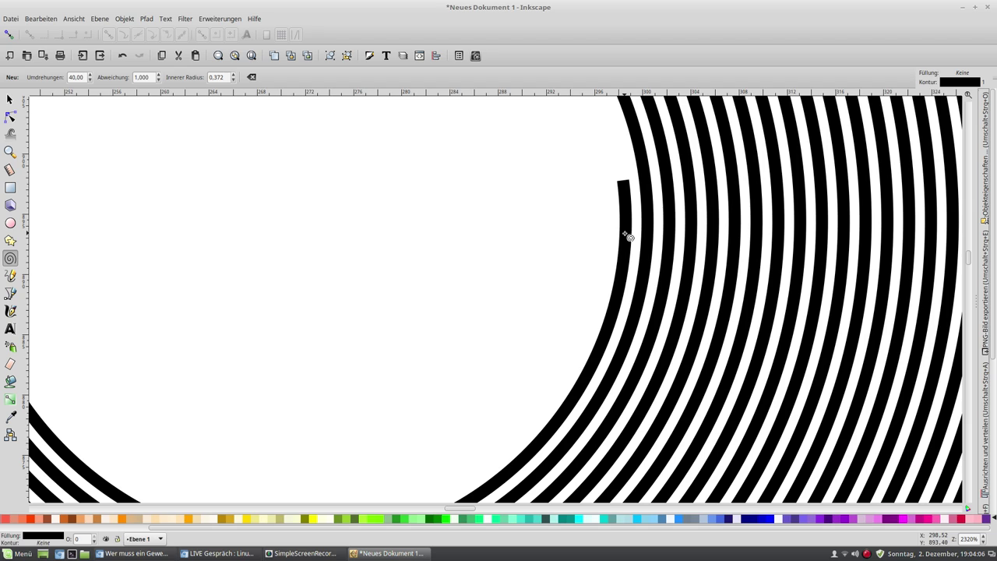
left_click(11, 119)
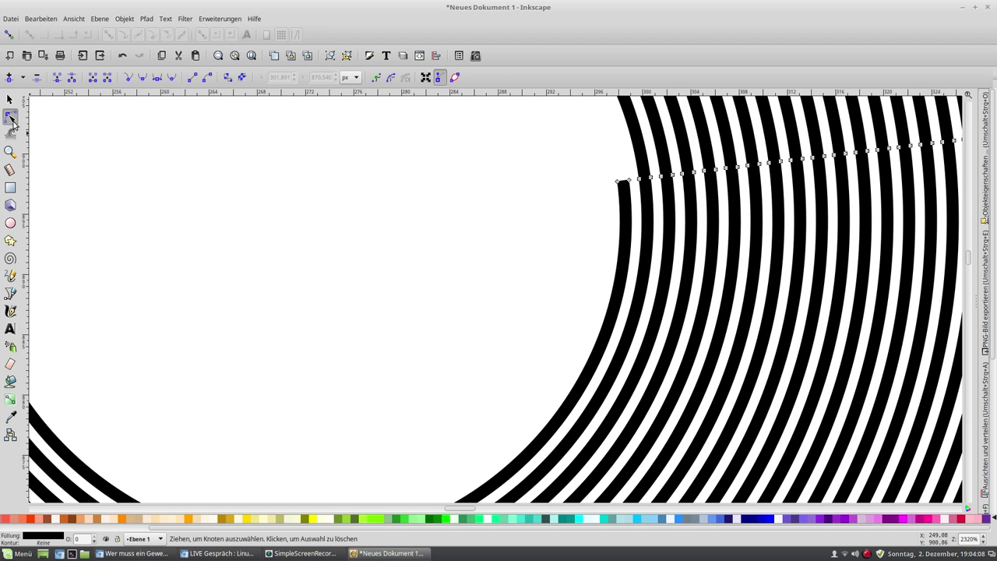
Step: Pull the spiral's inner end node into a wedge and widen the inner black area
mouse_move(617, 181)
left_mouse_down()
mouse_move(520, 153)
mouse_move(597, 111)
left_mouse_up()
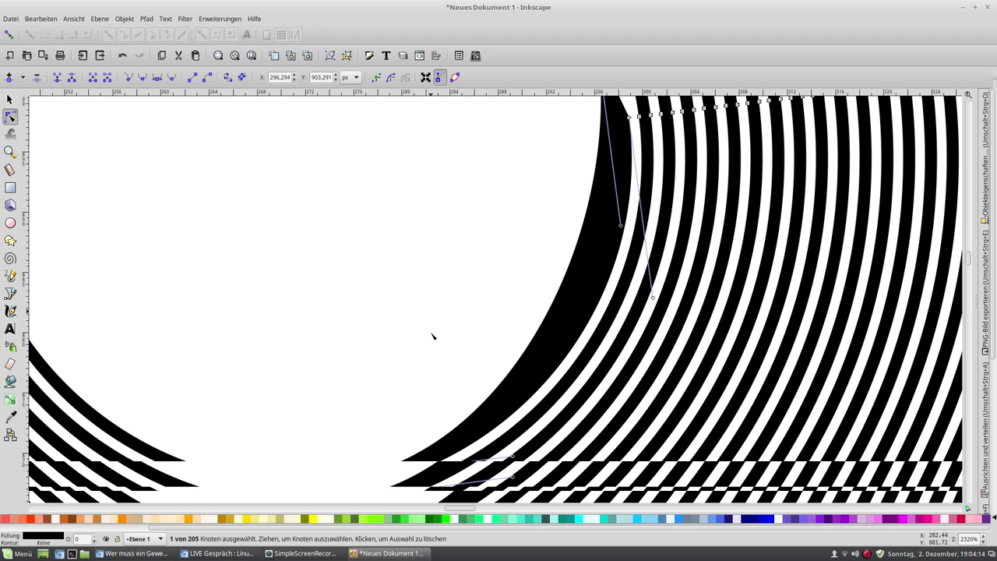
scroll(431, 336, "down", 3)
mouse_move(338, 437)
left_mouse_down()
mouse_move(345, 334)
mouse_move(400, 258)
mouse_move(433, 242)
left_mouse_up()
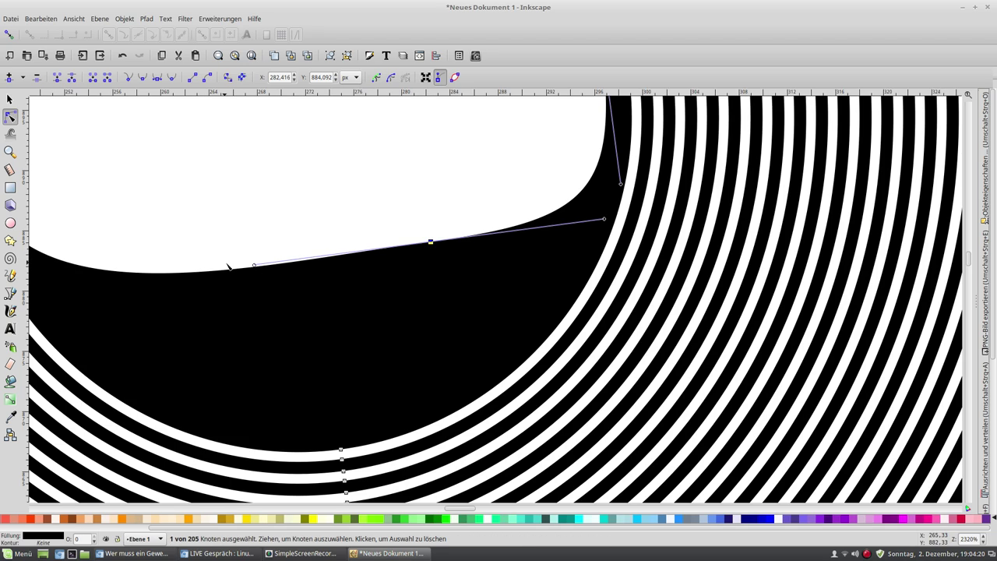
left_click_drag(254, 267, 392, 267)
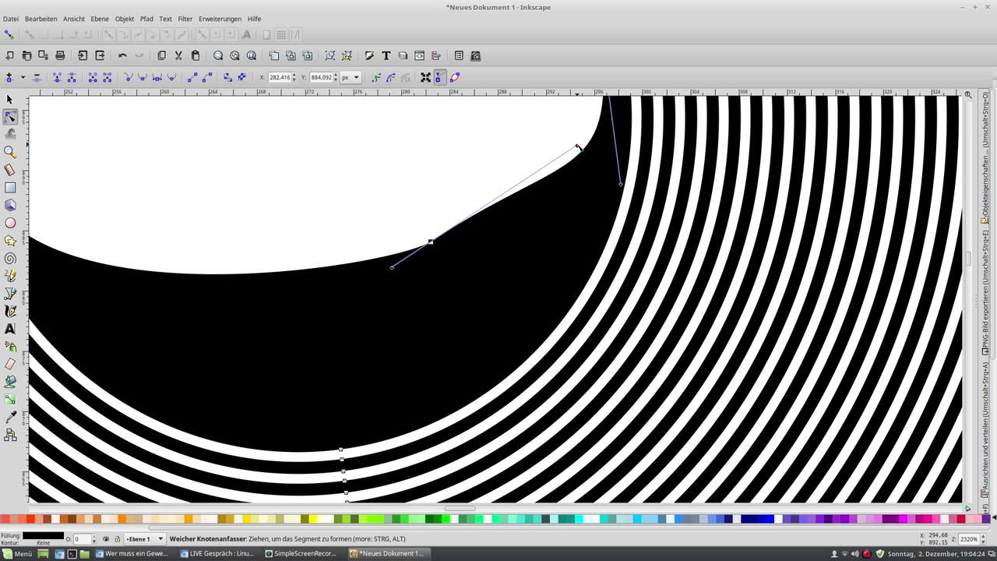
left_click_drag(557, 166, 468, 224)
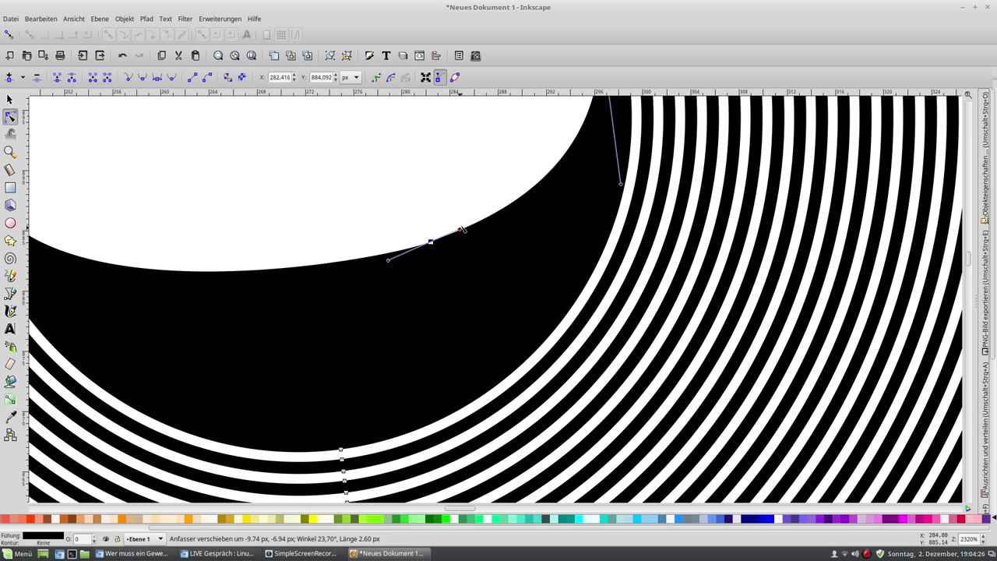
scroll(109, 373, "up", 4)
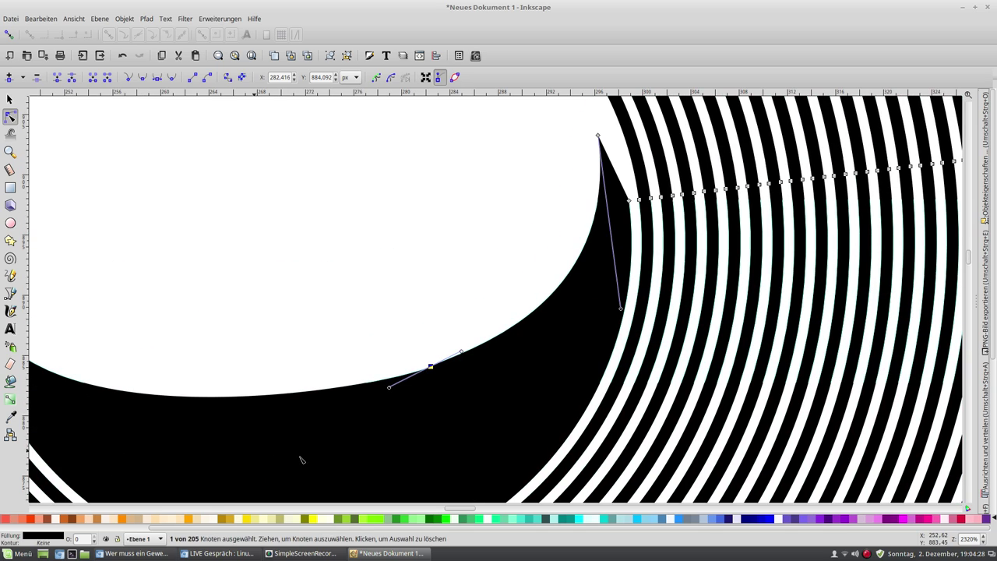
left_click_drag(464, 512, 449, 511)
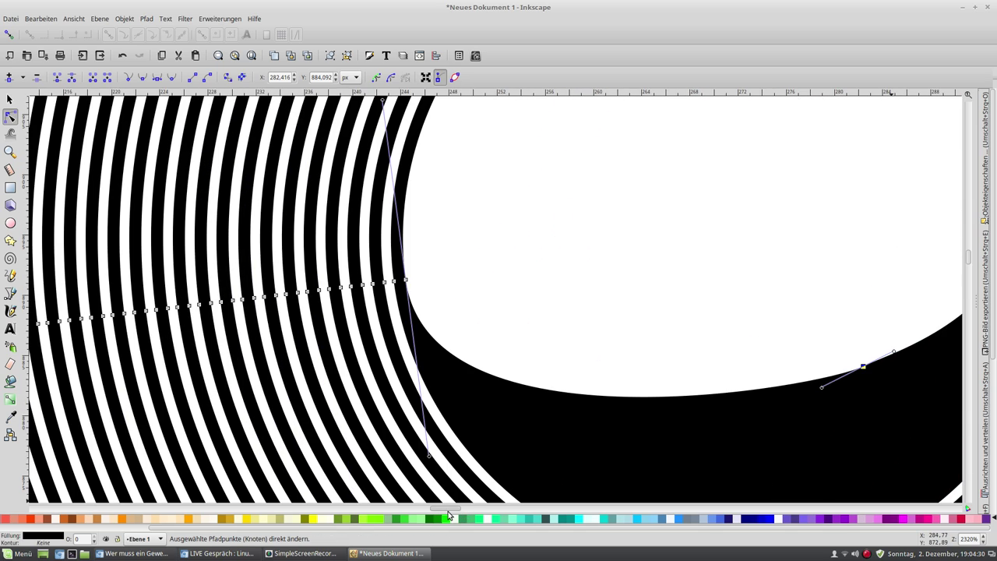
Step: Move an inner-edge node and bend its curve downward to reshape the white area
left_click(466, 280)
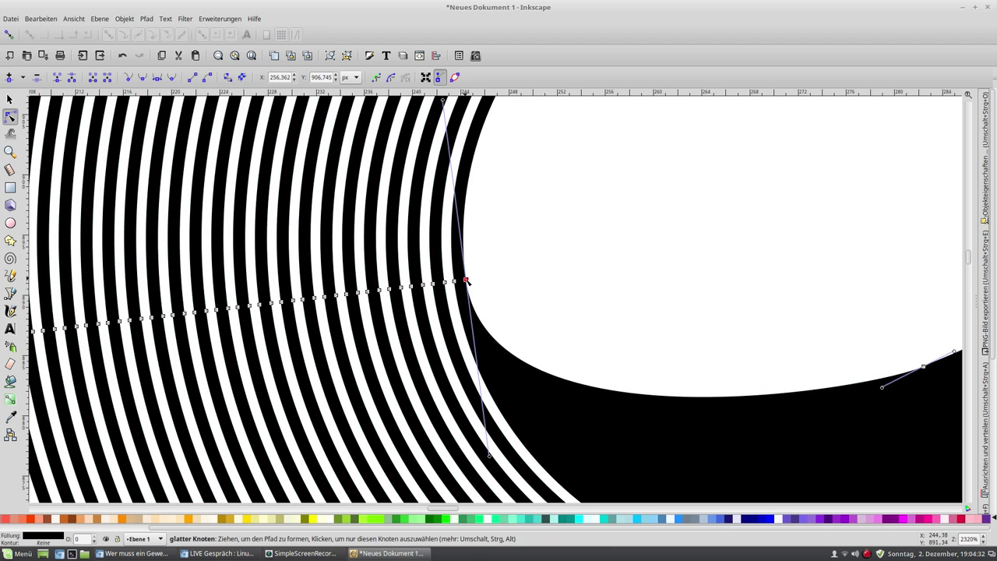
left_click_drag(465, 280, 634, 332)
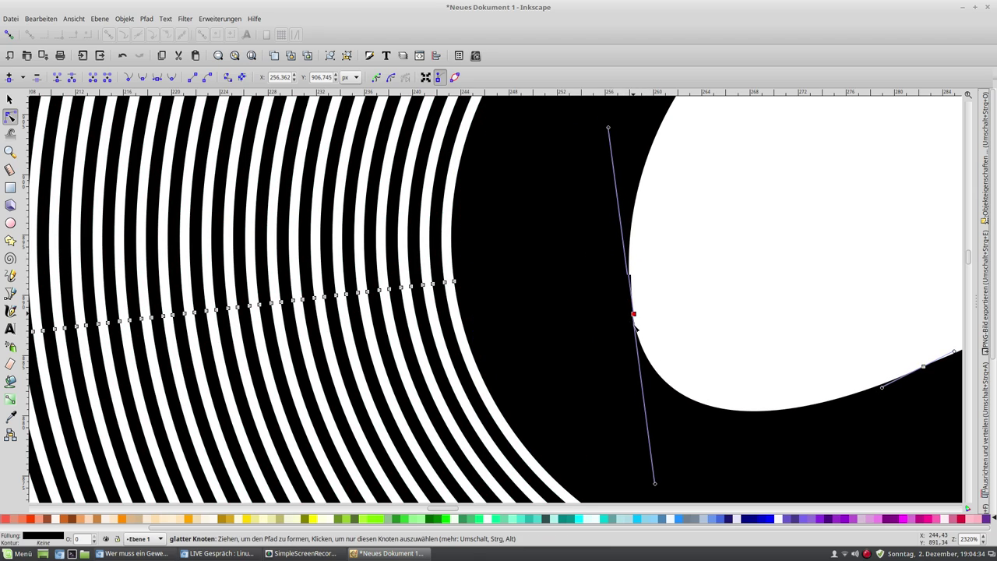
left_click_drag(612, 154, 629, 308)
scroll(650, 316, "down", 1)
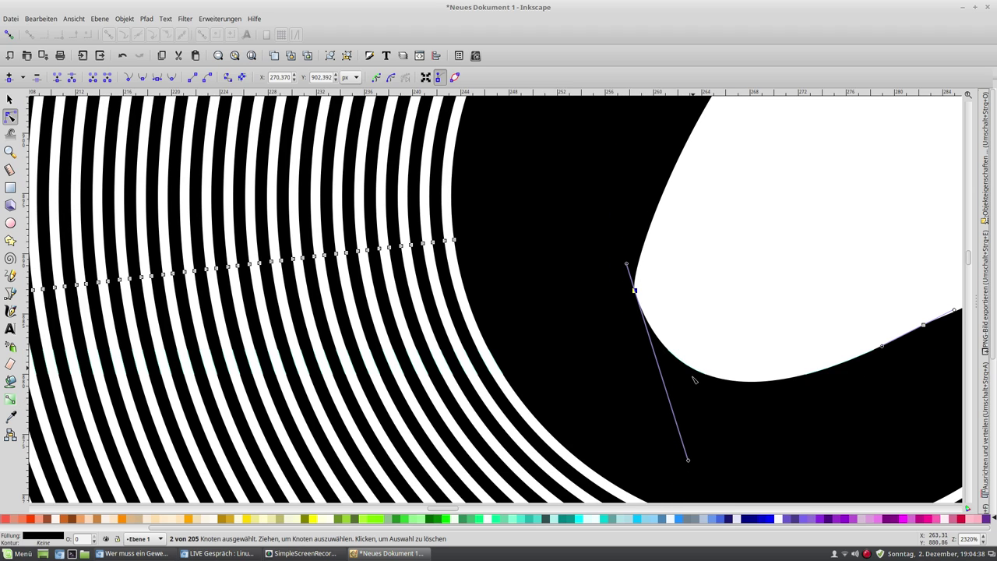
left_click_drag(688, 461, 638, 321)
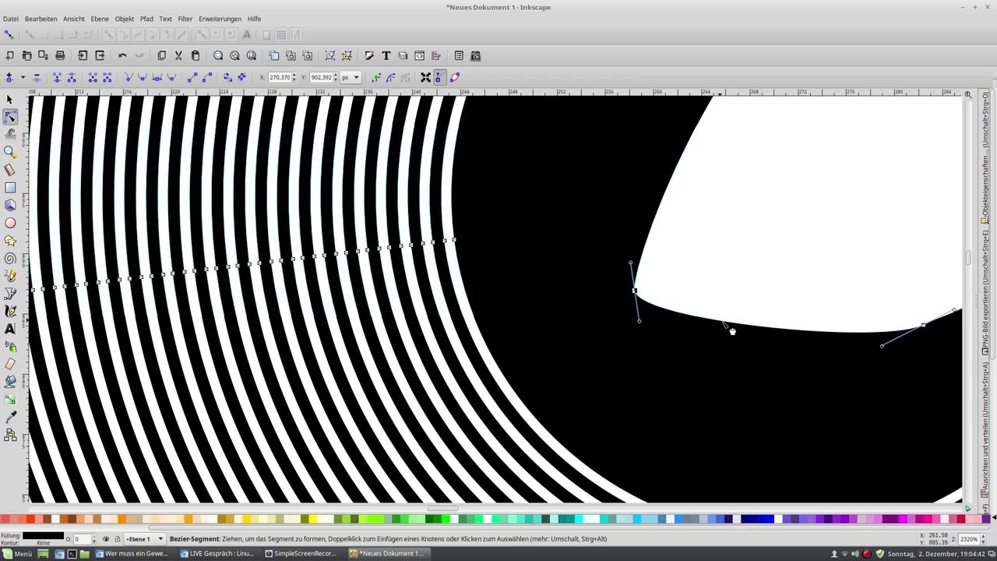
scroll(771, 327, "up", 3)
scroll(771, 327, "up", 3)
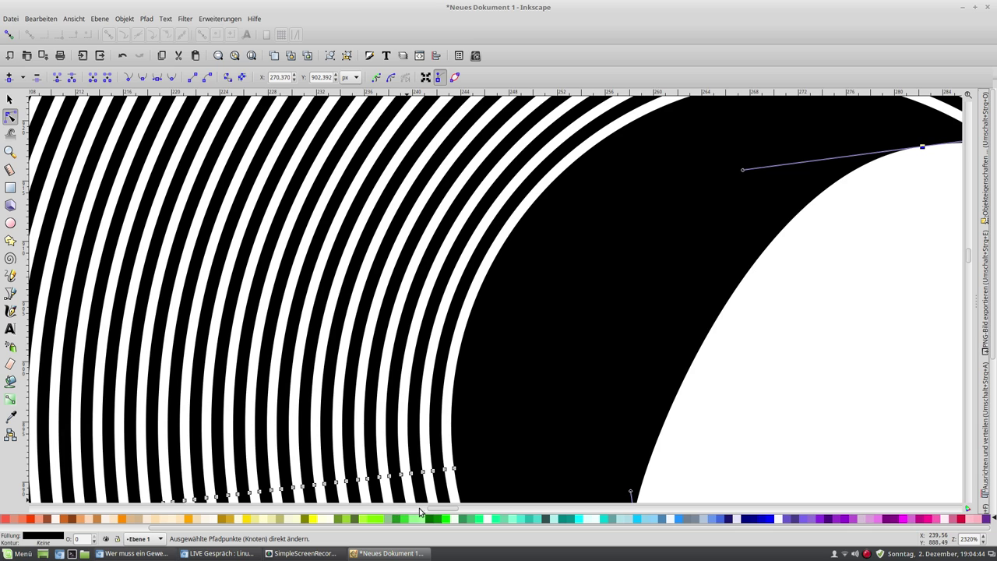
left_click_drag(437, 511, 458, 510)
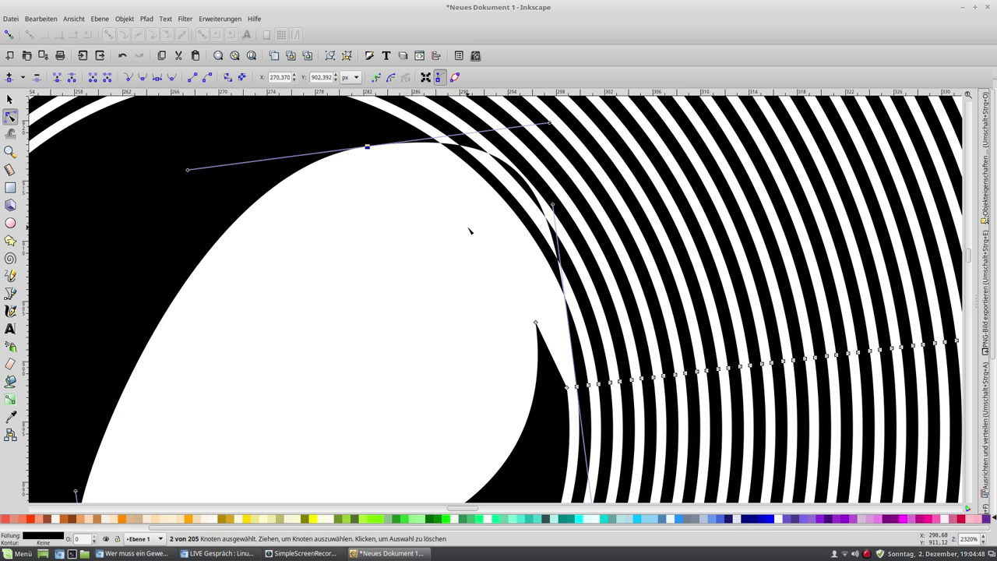
Step: Flatten and round the white shape's top and pull the corner node left
left_click_drag(551, 125, 402, 143)
mouse_move(187, 166)
left_mouse_down()
mouse_move(333, 150)
mouse_move(293, 342)
left_mouse_up()
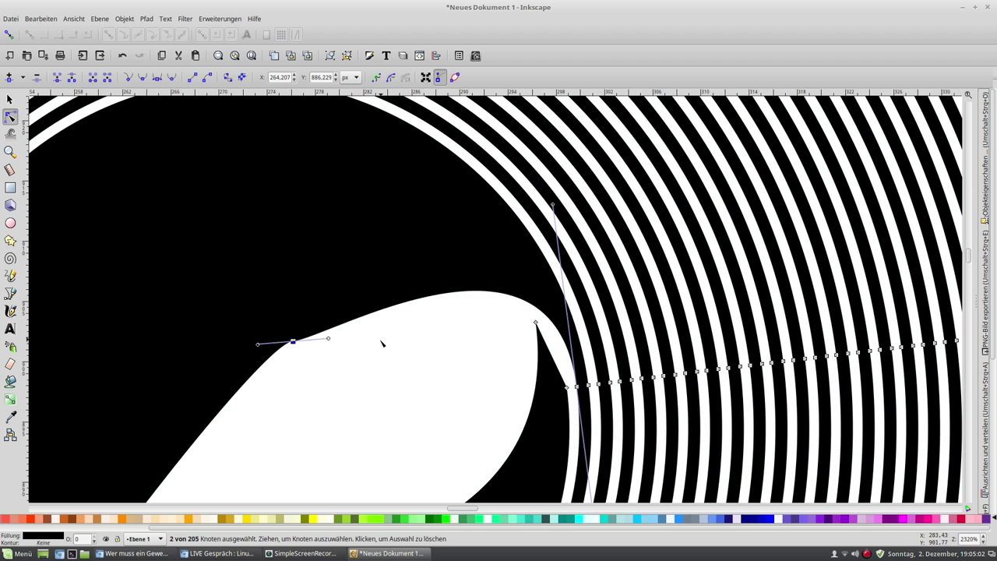
mouse_move(536, 323)
left_mouse_down()
mouse_move(425, 328)
mouse_move(330, 368)
left_mouse_up()
scroll(349, 402, "down", 5)
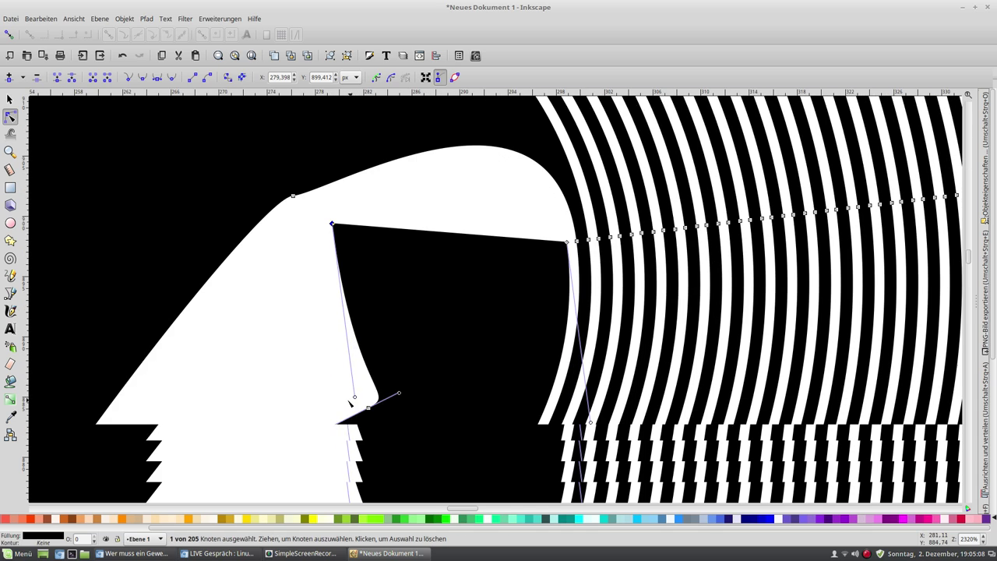
Step: Zoom out and move the smooth node to curve the white area's left edge
scroll(349, 402, "down", 6)
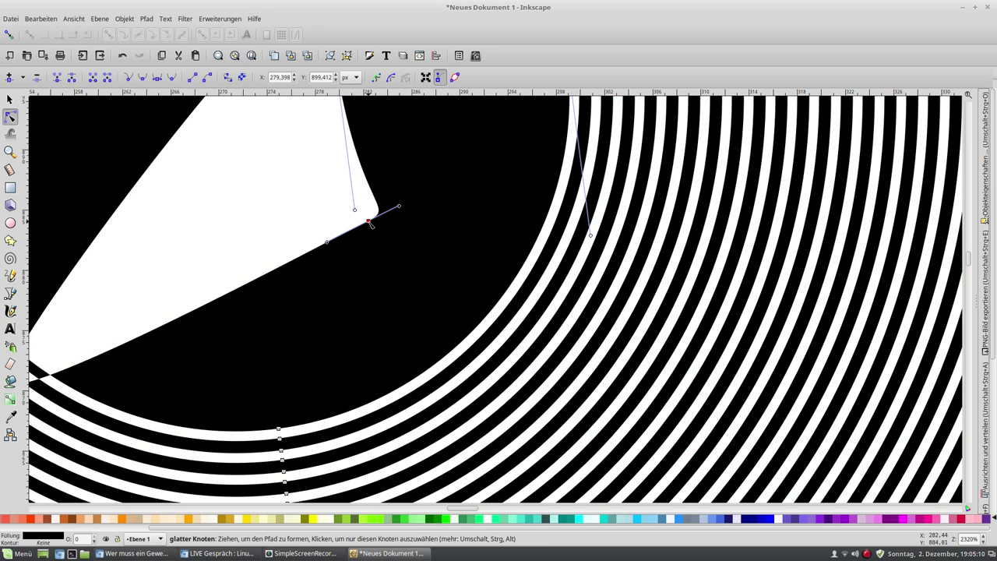
left_click_drag(370, 224, 305, 198)
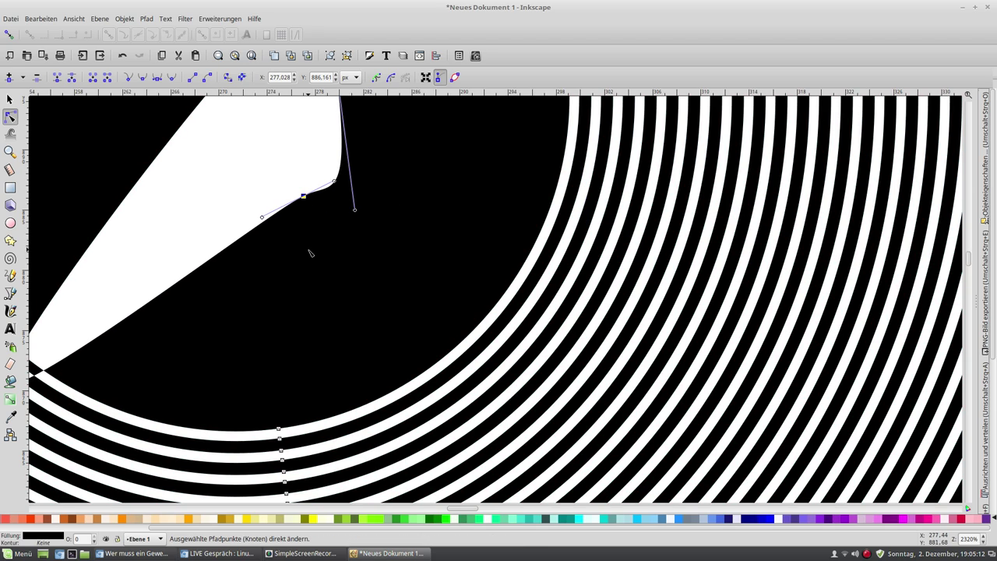
scroll(307, 251, "down", 1)
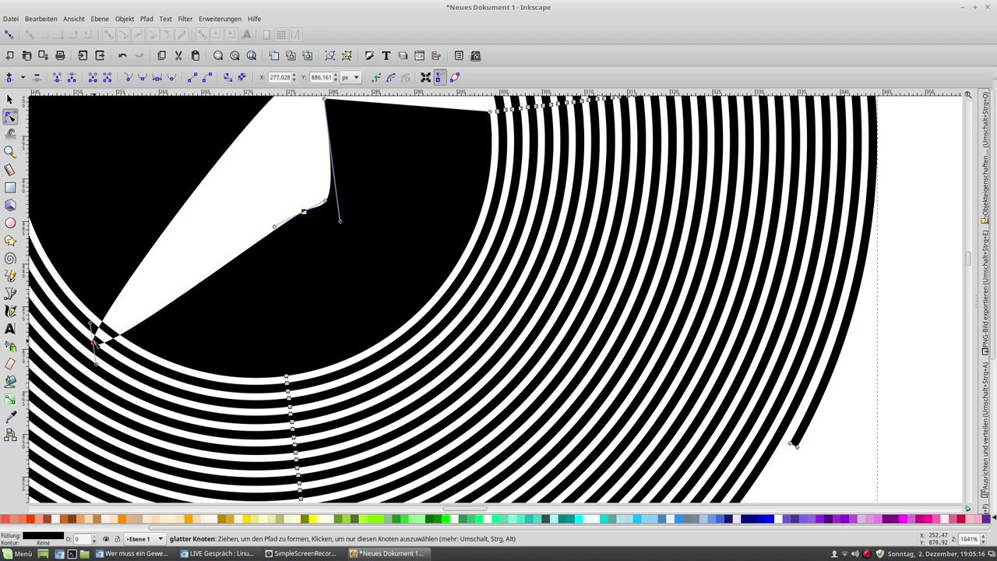
left_click_drag(93, 341, 263, 188)
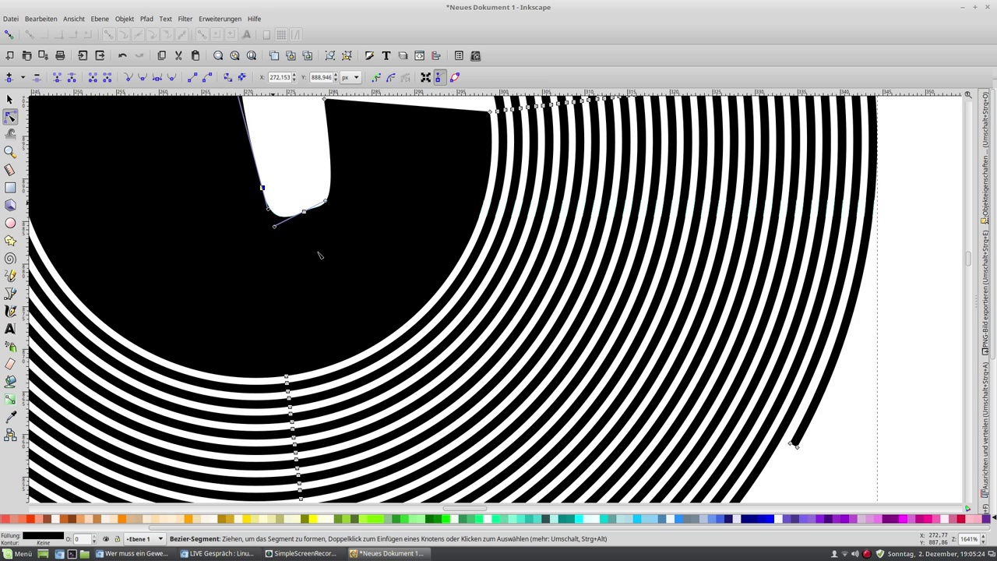
scroll(350, 300, "up", 2)
scroll(348, 303, "up", 5)
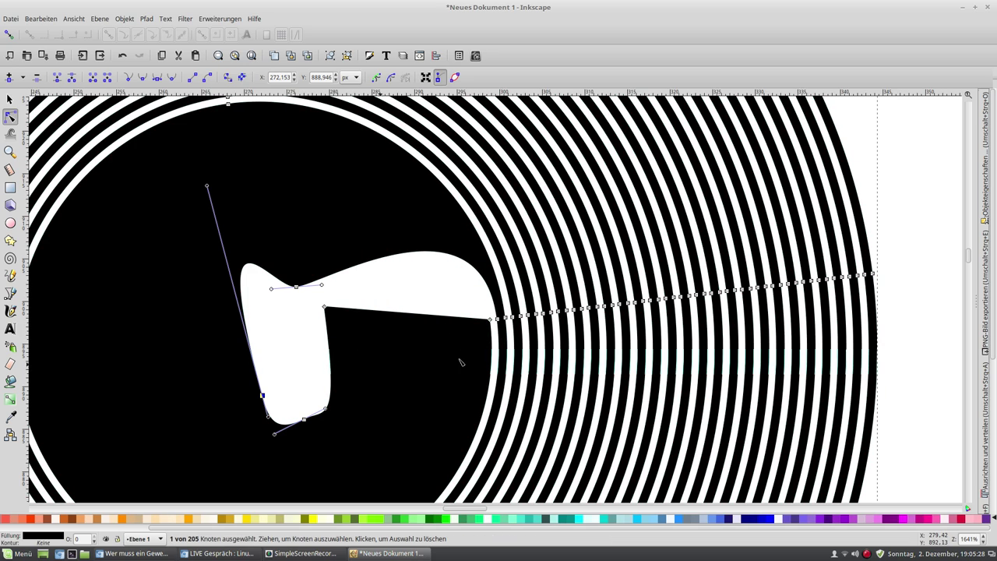
Step: Pull the right tip leftward and round out the white shape's left bulge
left_click_drag(491, 319, 364, 297)
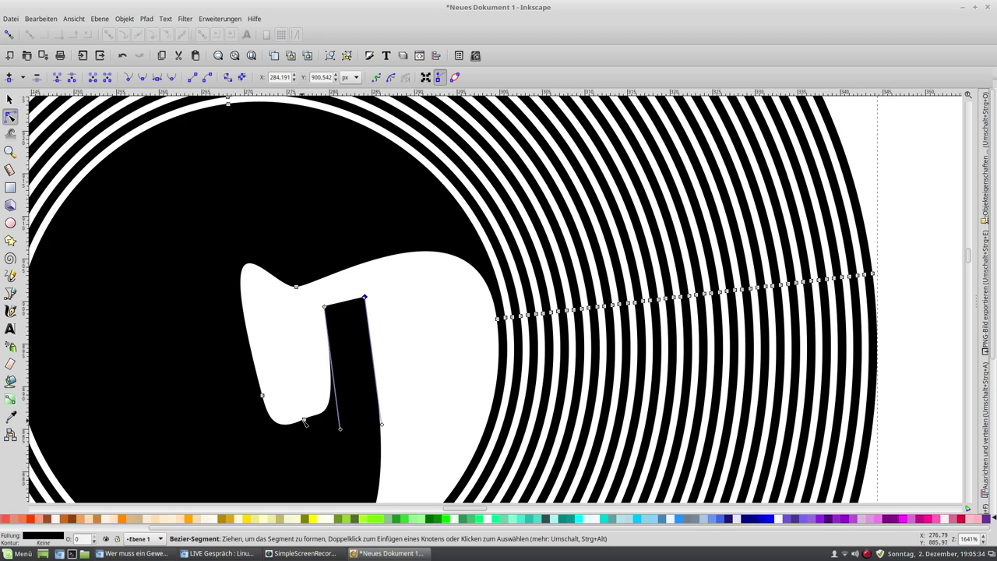
left_click_drag(304, 421, 279, 404)
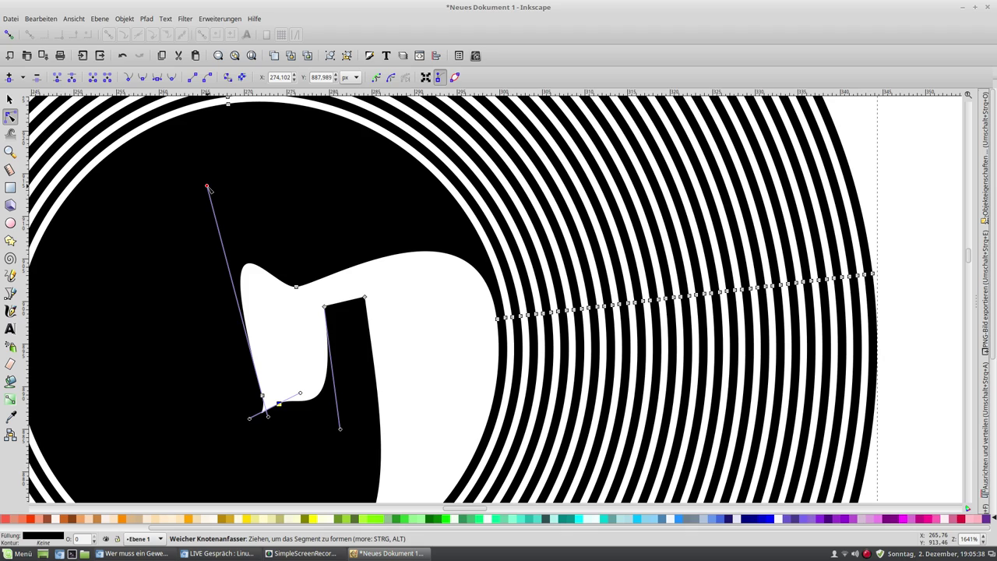
mouse_move(215, 263)
left_mouse_down()
mouse_move(234, 348)
mouse_move(255, 381)
left_mouse_up()
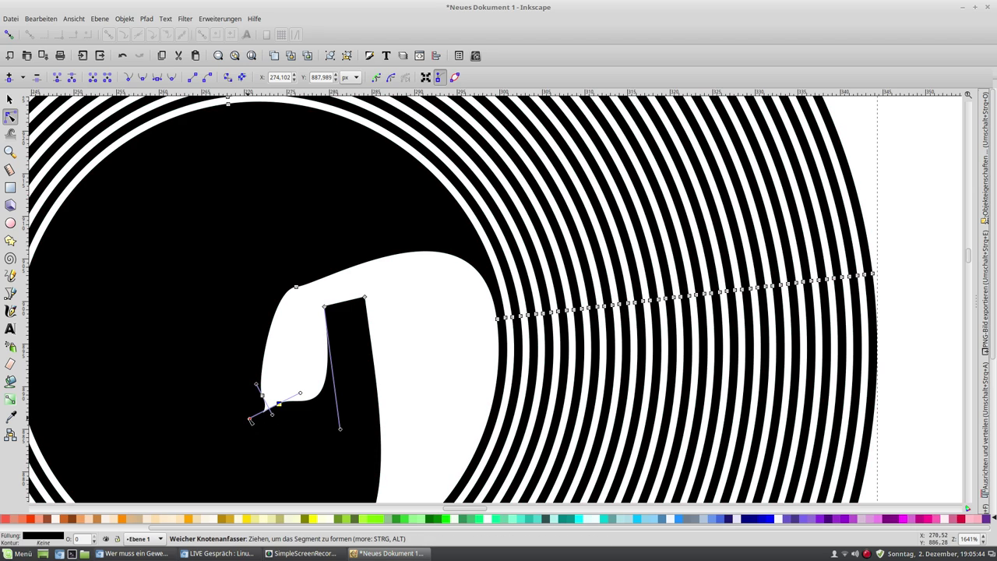
left_click_drag(267, 414, 272, 398)
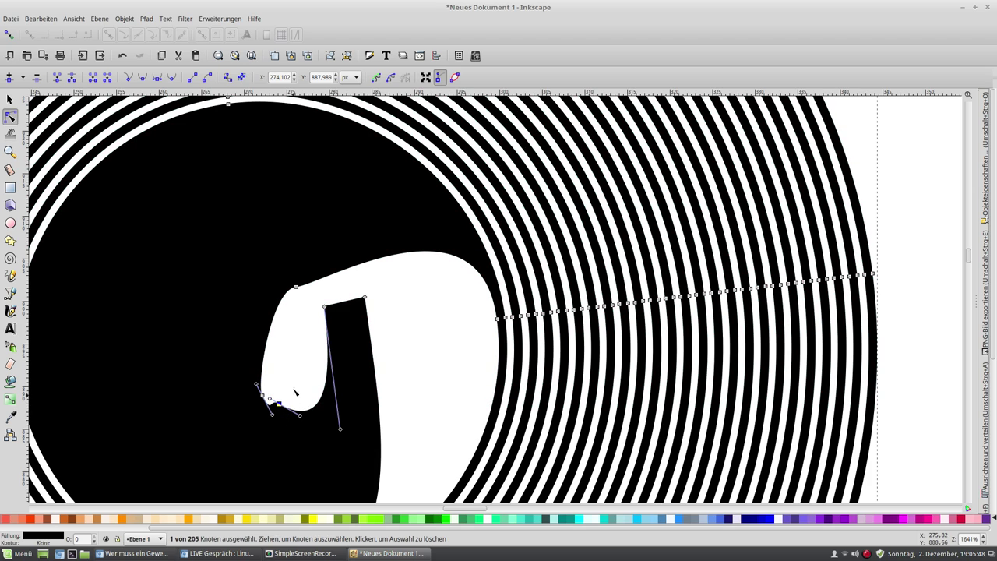
Step: Drag the top and corner nodes down-left so the black wedge curls into a hook
left_click(296, 285)
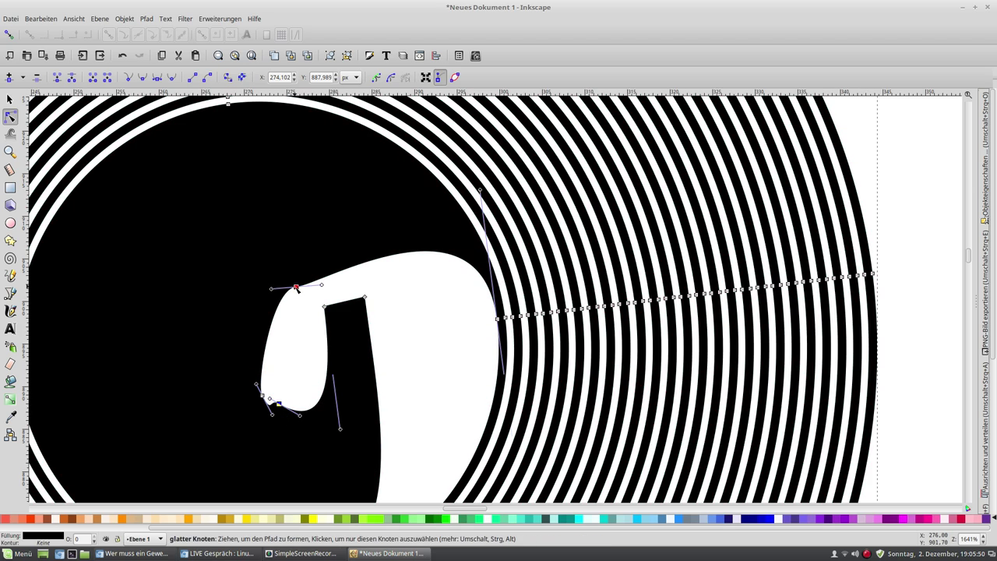
mouse_move(315, 288)
left_mouse_down()
mouse_move(283, 288)
mouse_move(300, 309)
left_mouse_up()
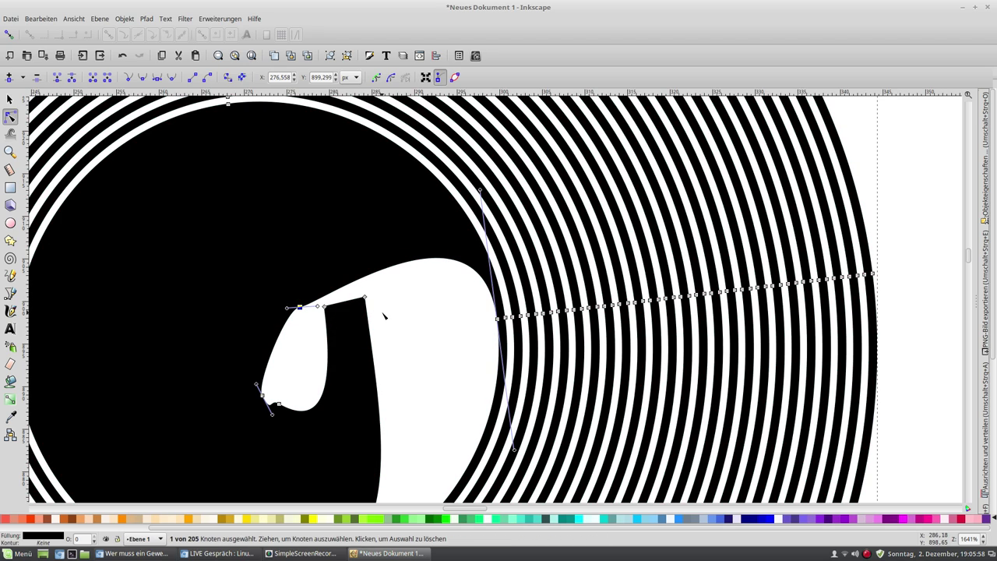
mouse_move(321, 313)
left_mouse_down()
mouse_move(300, 364)
mouse_move(309, 342)
left_mouse_up()
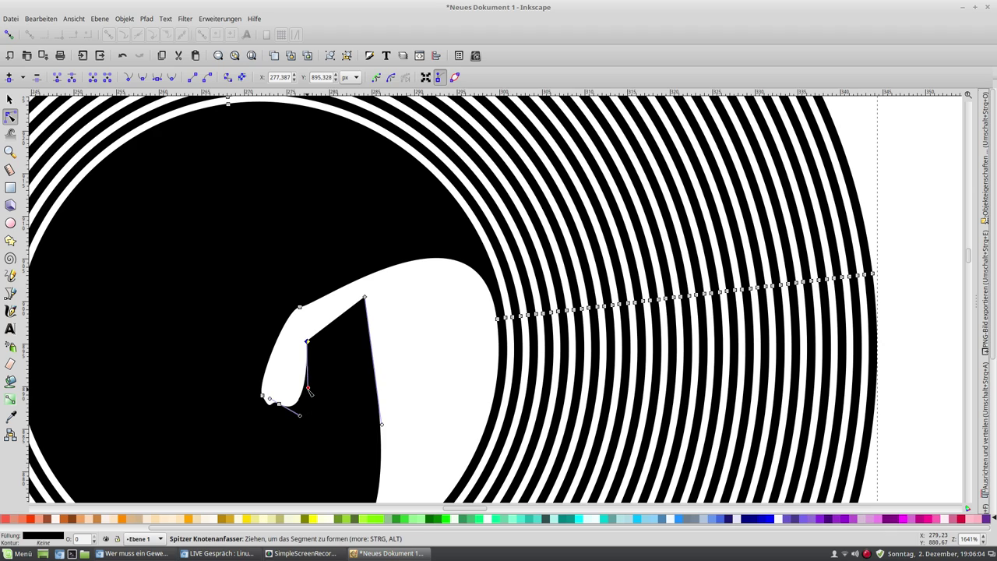
left_click_drag(302, 374, 289, 369)
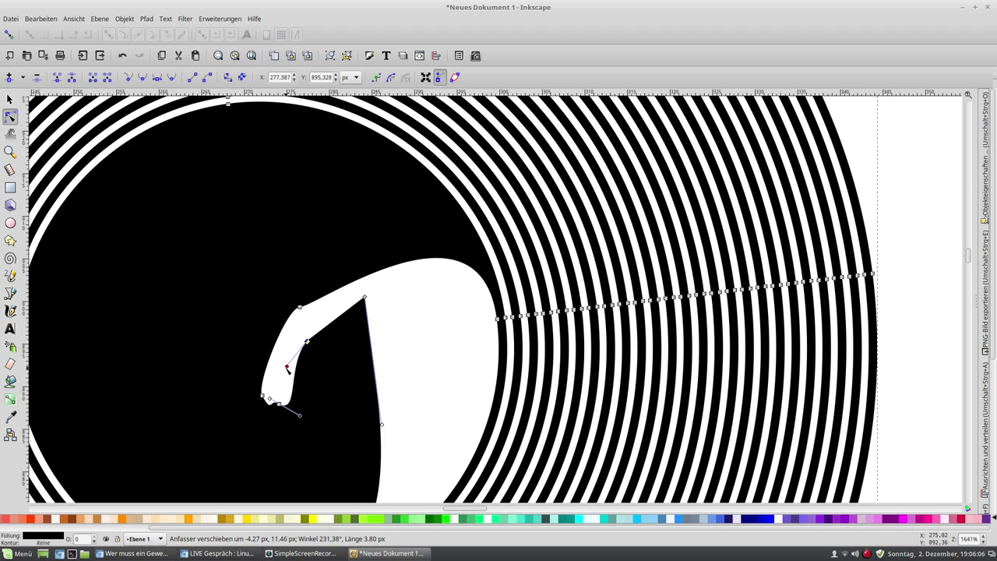
left_click_drag(363, 298, 336, 329)
left_click_drag(362, 444, 354, 458)
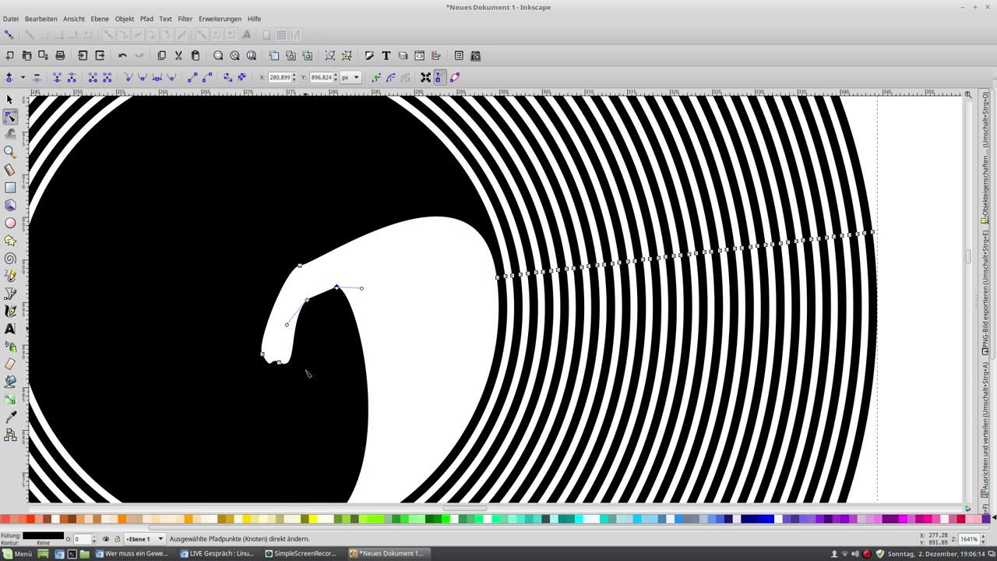
scroll(309, 372, "down", 3)
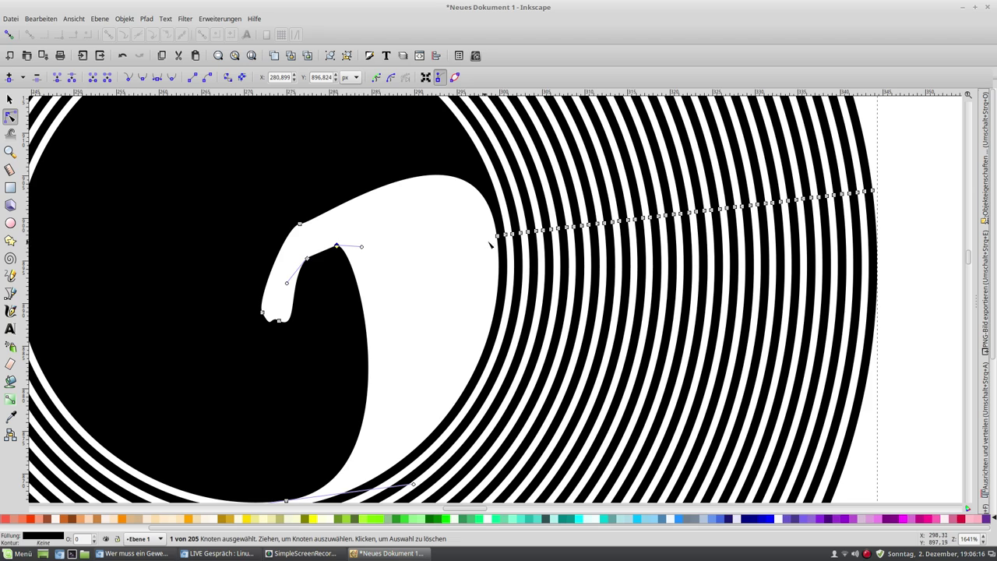
Step: Thin the white curl and reshape the curve beneath the white hook by dragging inner-end nodes
left_click_drag(490, 230, 387, 247)
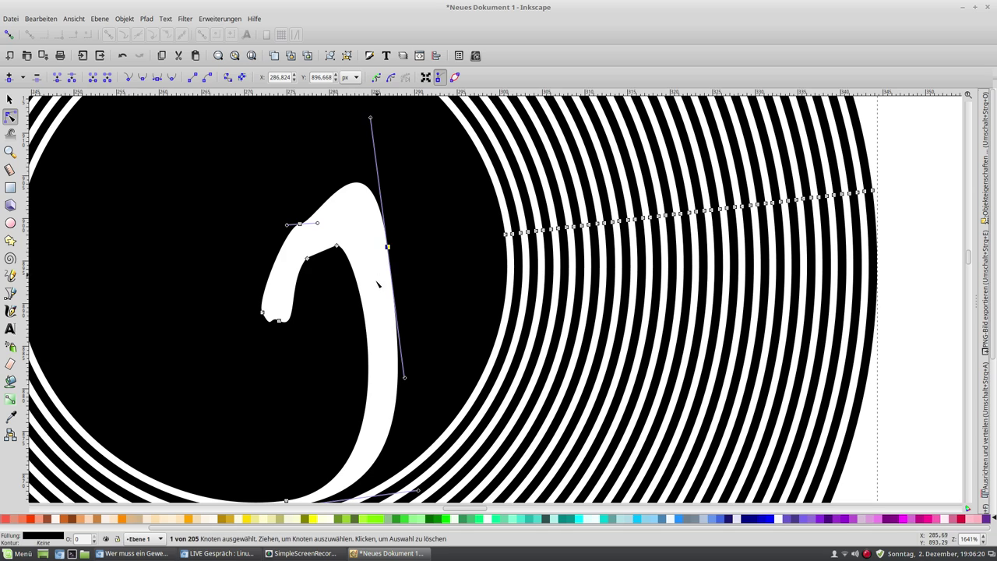
scroll(294, 421, "down", 3)
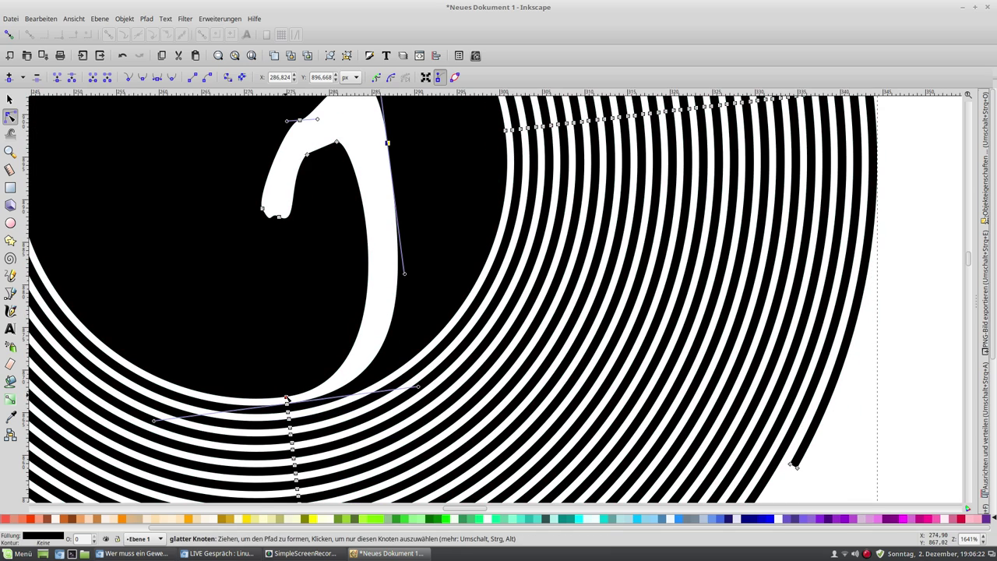
left_click_drag(286, 396, 287, 266)
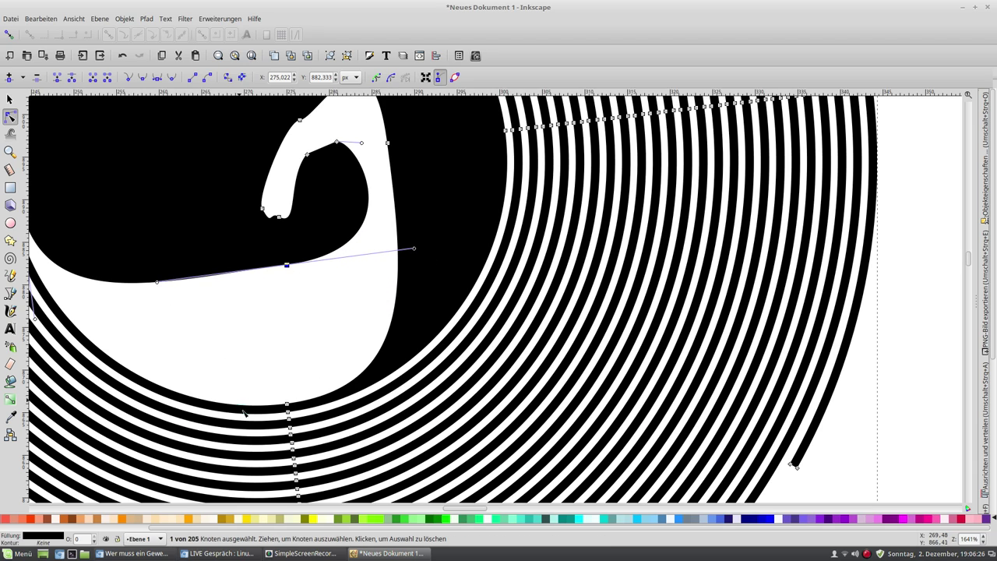
scroll(451, 511, "left", 5)
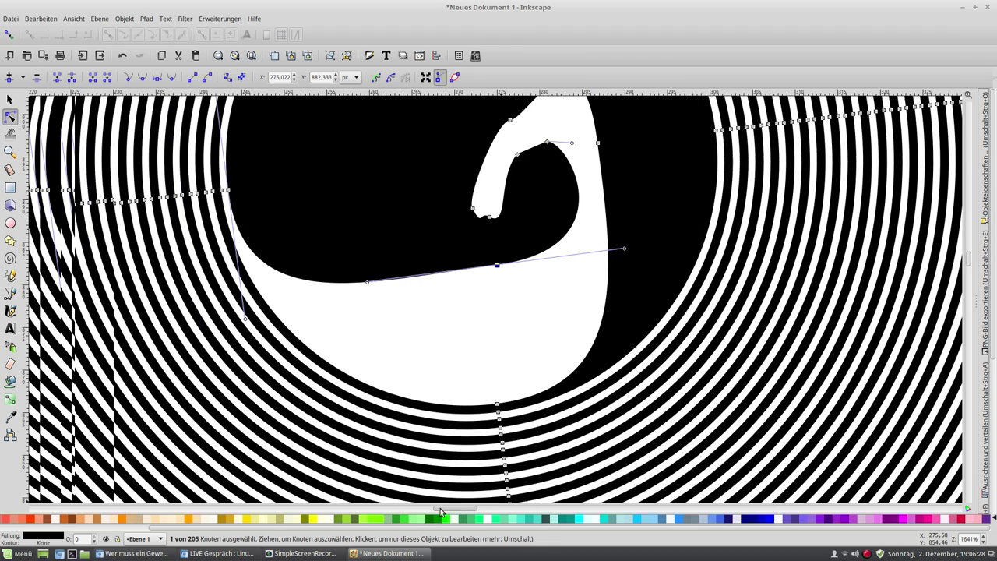
scroll(451, 512, "left", 5)
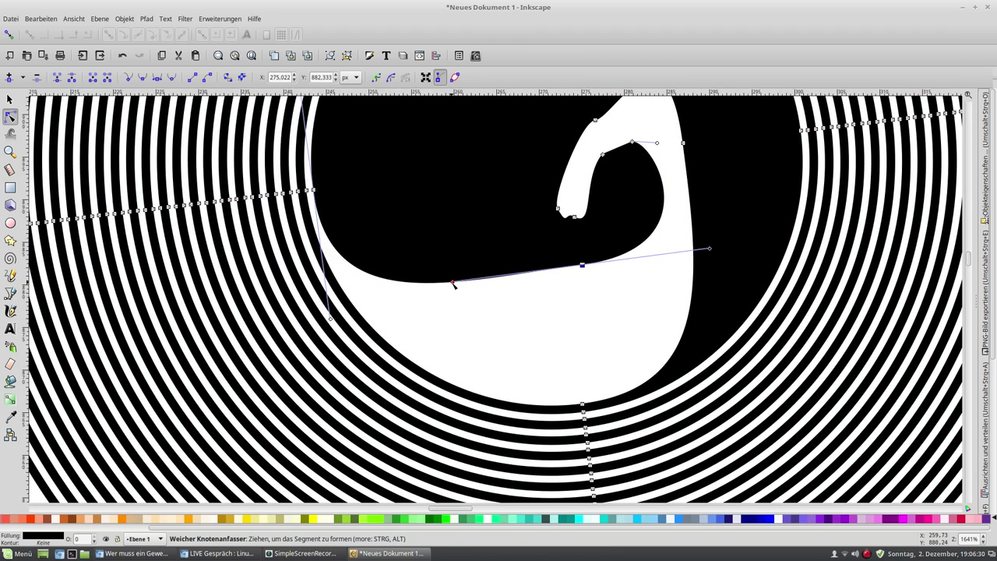
left_click_drag(526, 278, 565, 265)
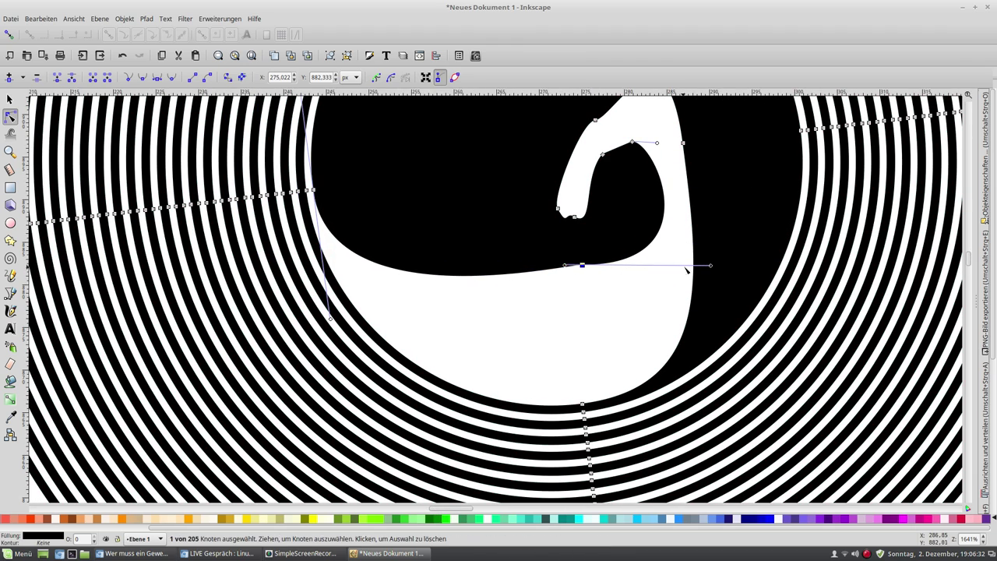
left_click_drag(695, 267, 599, 266)
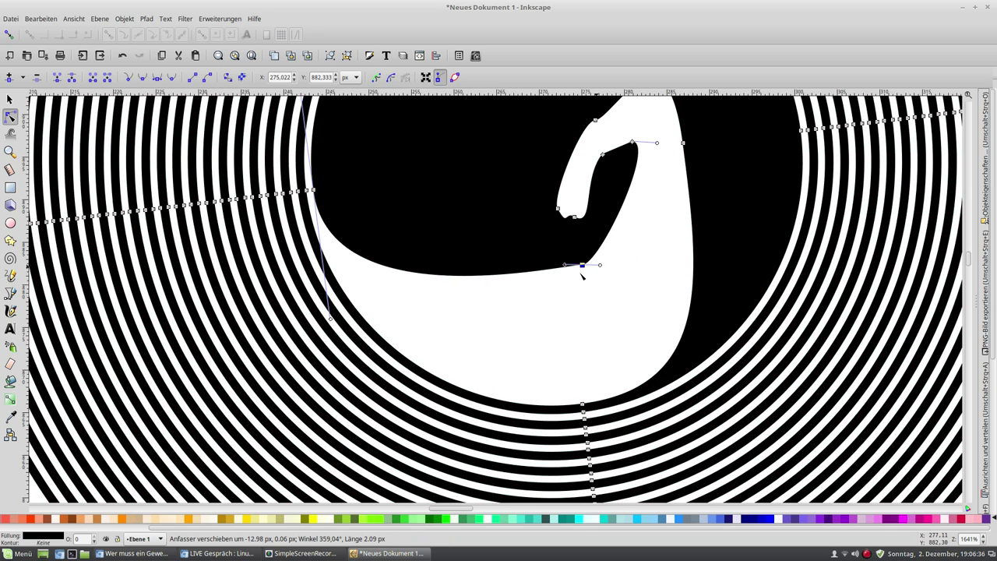
Step: Pull the black shape's curve further right and drag its top edge down into a flattened top
scroll(296, 278, "up", 1)
scroll(296, 278, "up", 2)
scroll(295, 278, "up", 4)
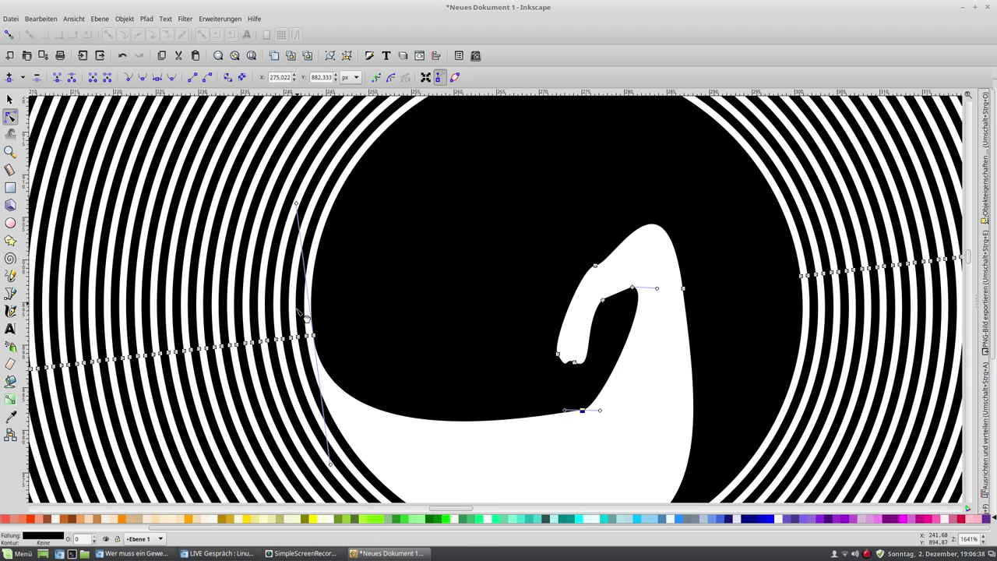
mouse_move(314, 336)
left_mouse_down()
mouse_move(504, 310)
mouse_move(452, 321)
left_mouse_up()
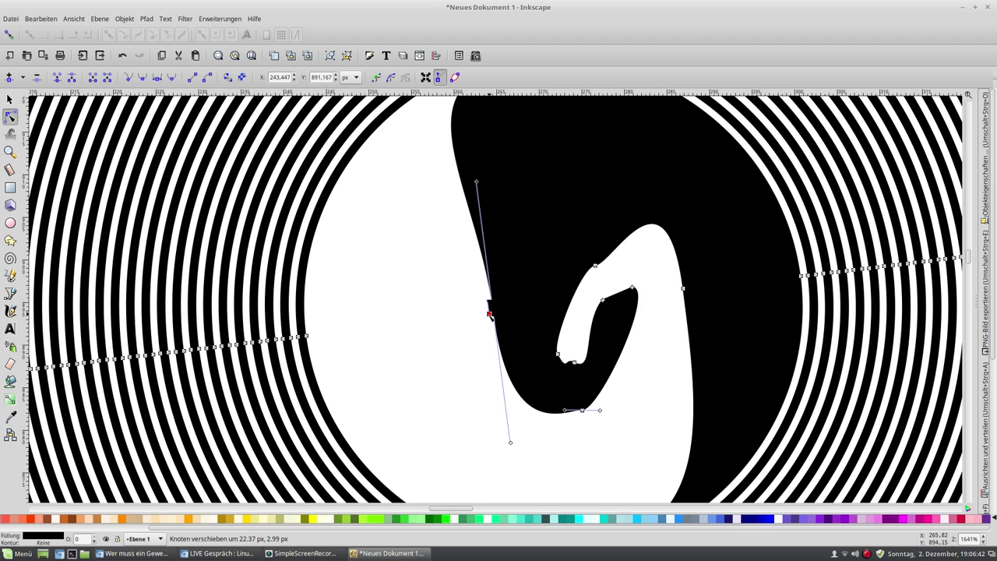
scroll(467, 318, "up", 2)
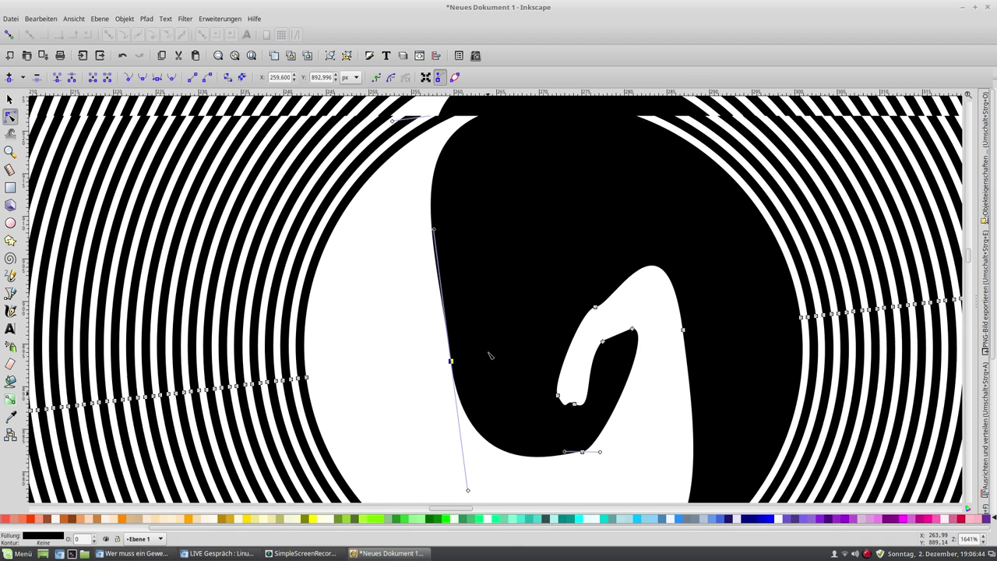
scroll(503, 316, "up", 6)
left_click_drag(524, 230, 579, 353)
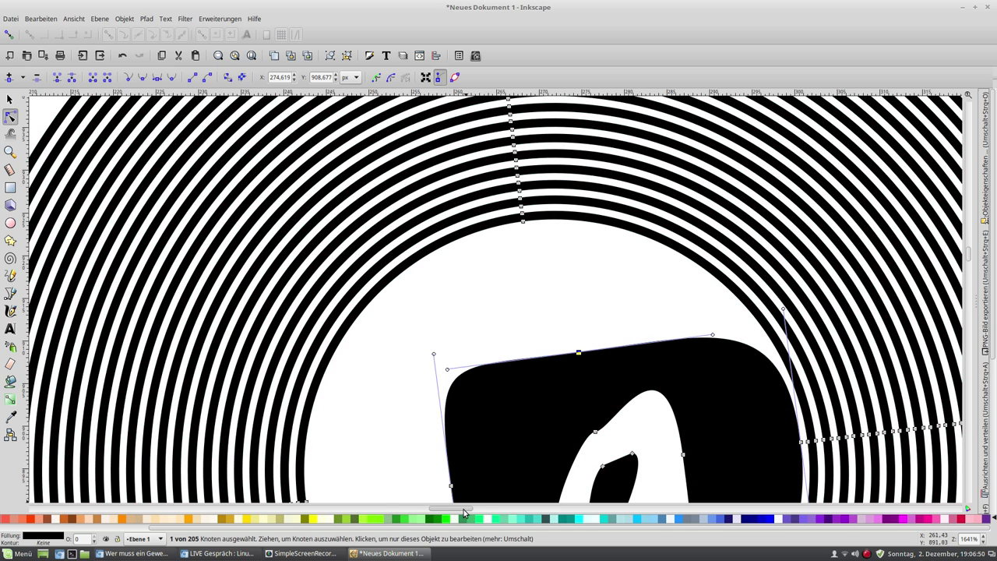
Step: Pull the black shape's right edge inward, reshape its lower edge, and slant its left side inward
left_click_drag(464, 512, 483, 510)
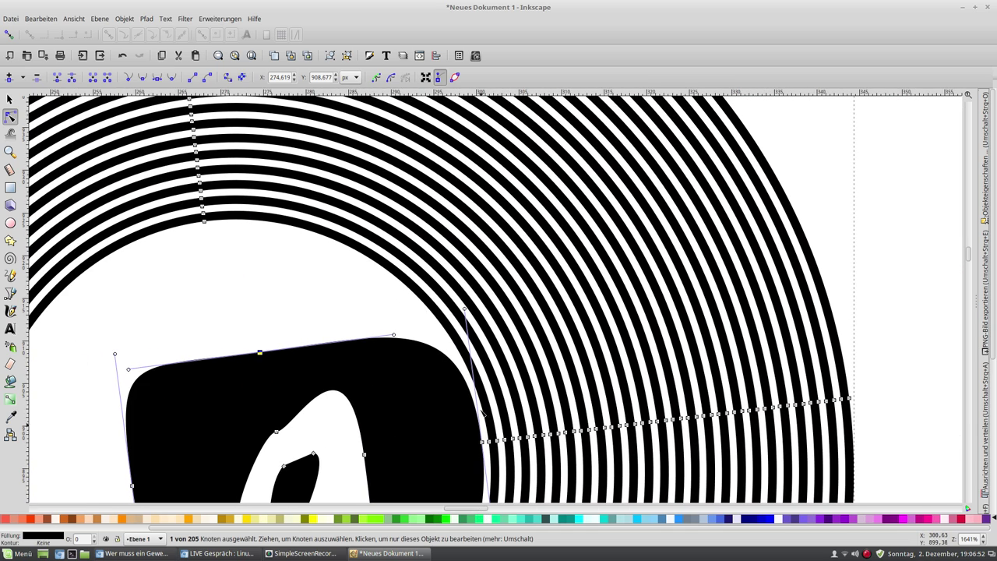
left_click_drag(478, 442, 408, 440)
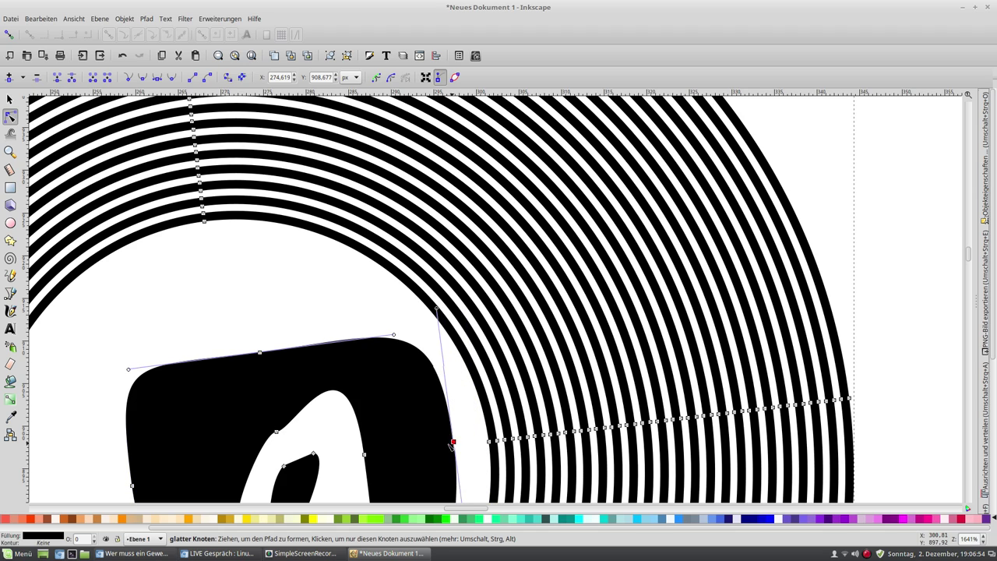
scroll(427, 438, "down", 1)
scroll(427, 437, "down", 5)
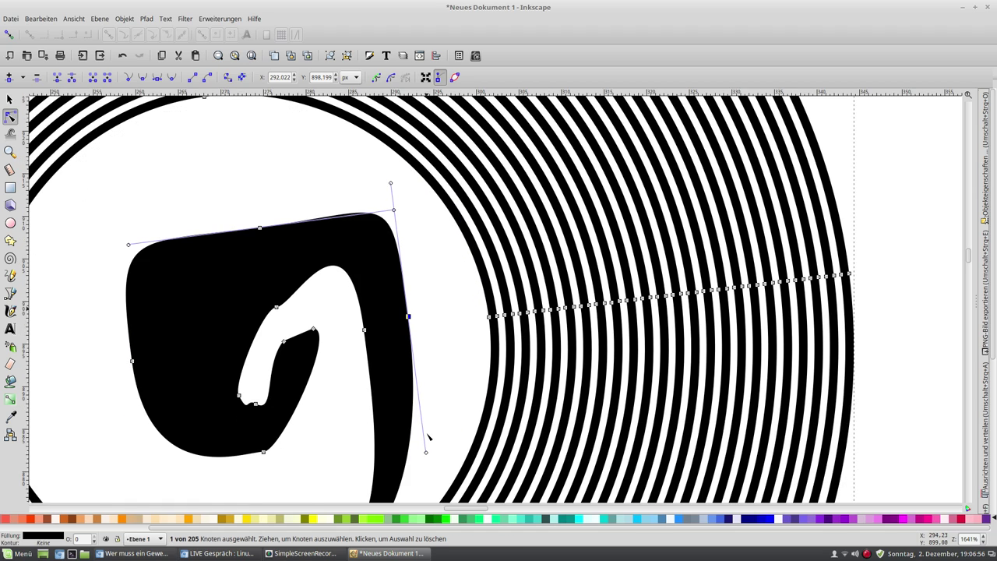
scroll(427, 437, "down", 5)
left_click_drag(269, 481, 231, 372)
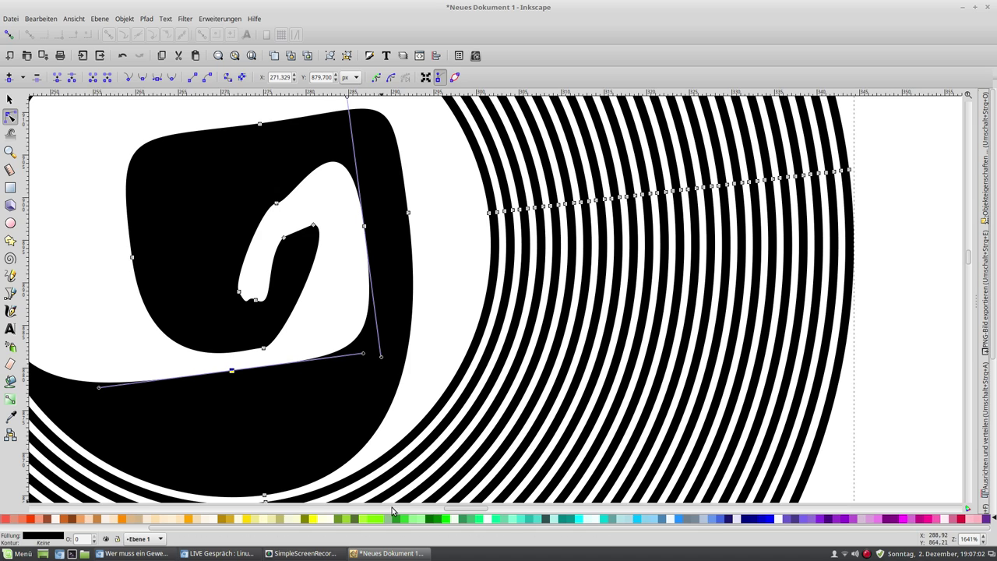
scroll(453, 511, "left", 10)
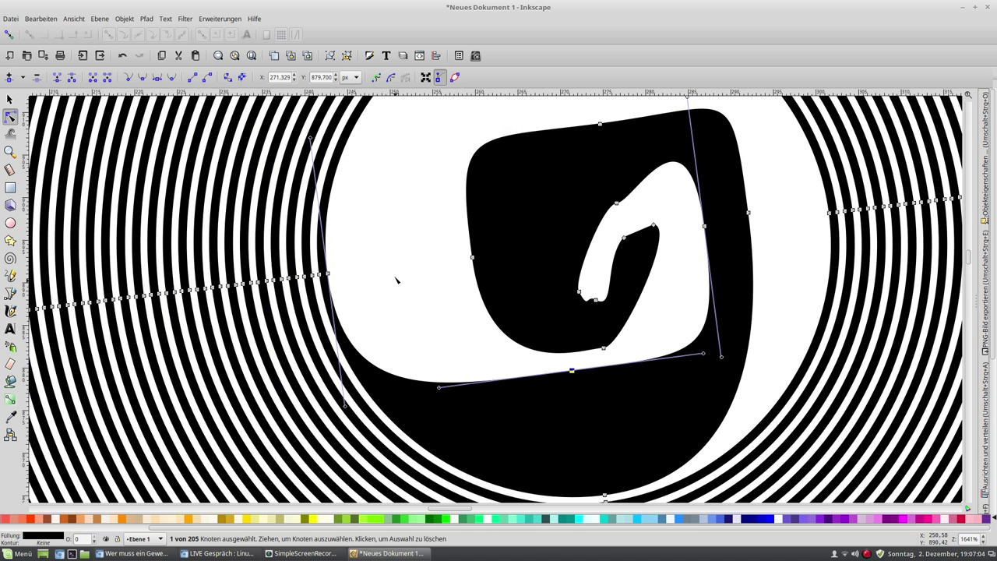
left_click_drag(334, 274, 444, 249)
Step: Lift and flatten the white band's lower curve, move its right-side node, and narrow it from the left
left_click_drag(462, 384, 445, 267)
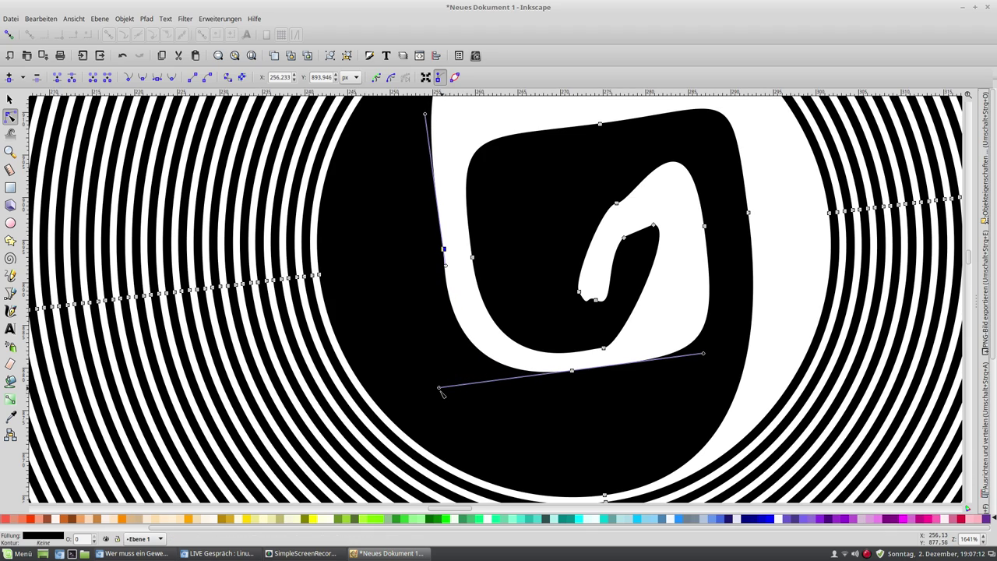
left_click_drag(439, 389, 474, 388)
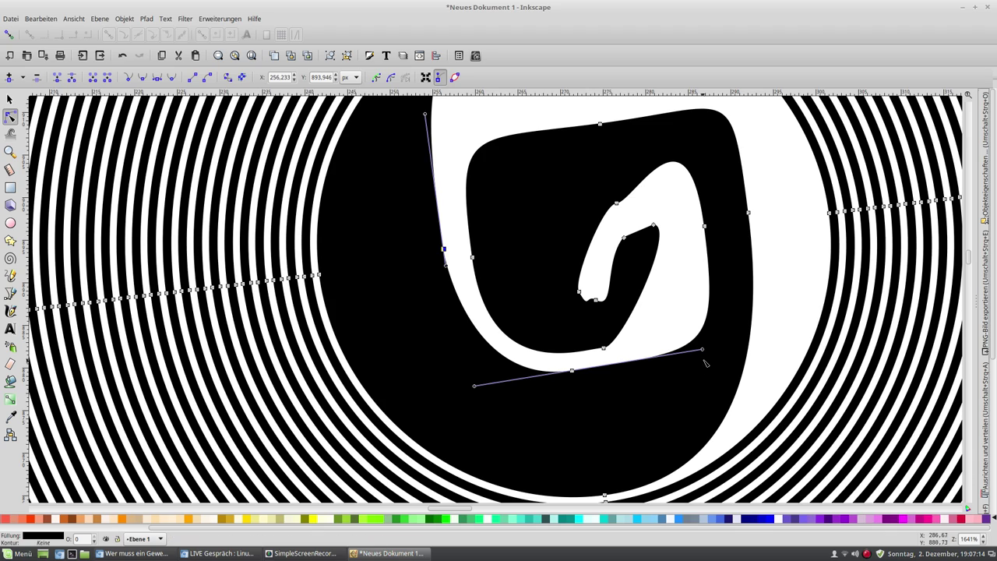
left_click_drag(703, 353, 609, 369)
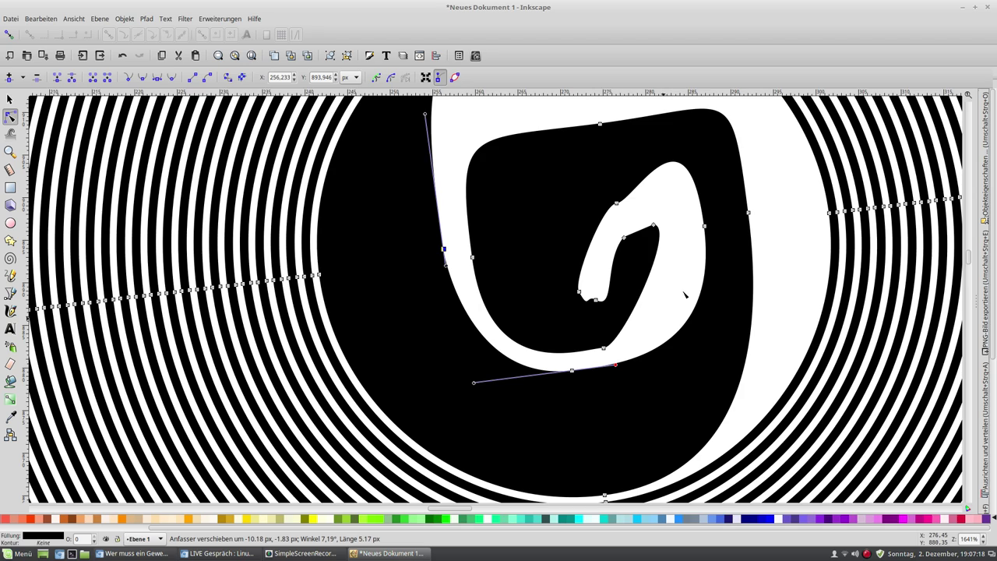
left_click(704, 225)
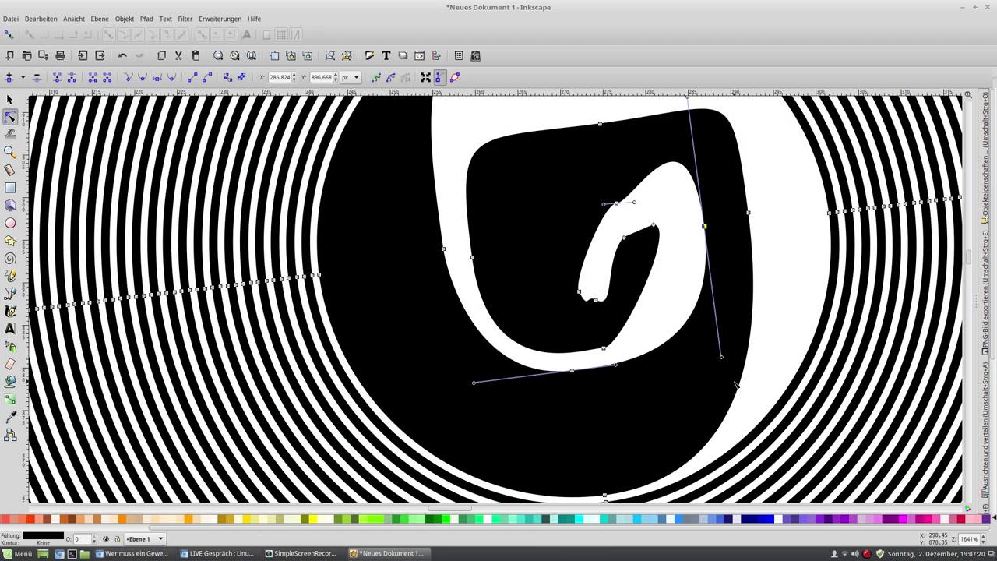
left_click_drag(723, 358, 714, 290)
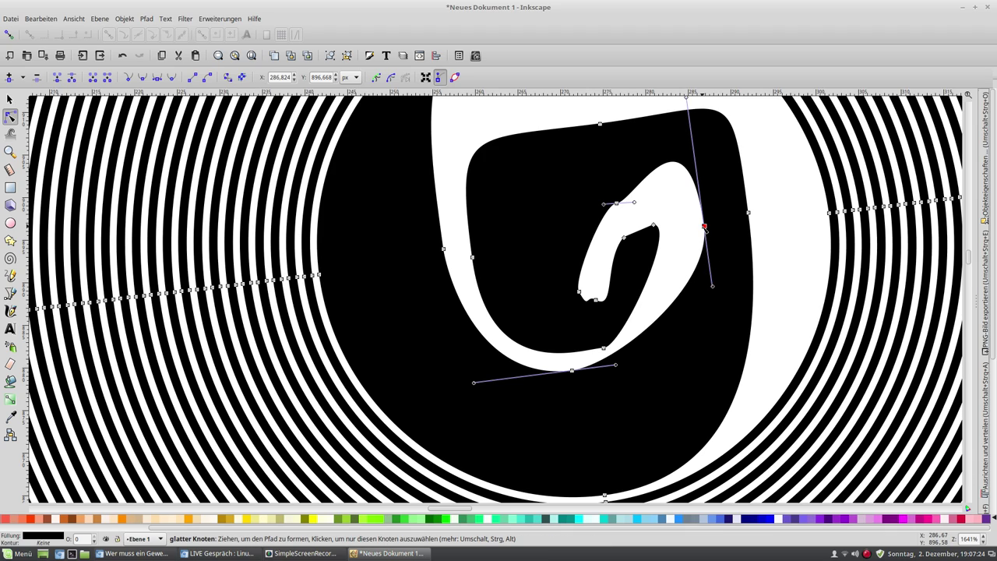
left_click_drag(705, 227, 681, 265)
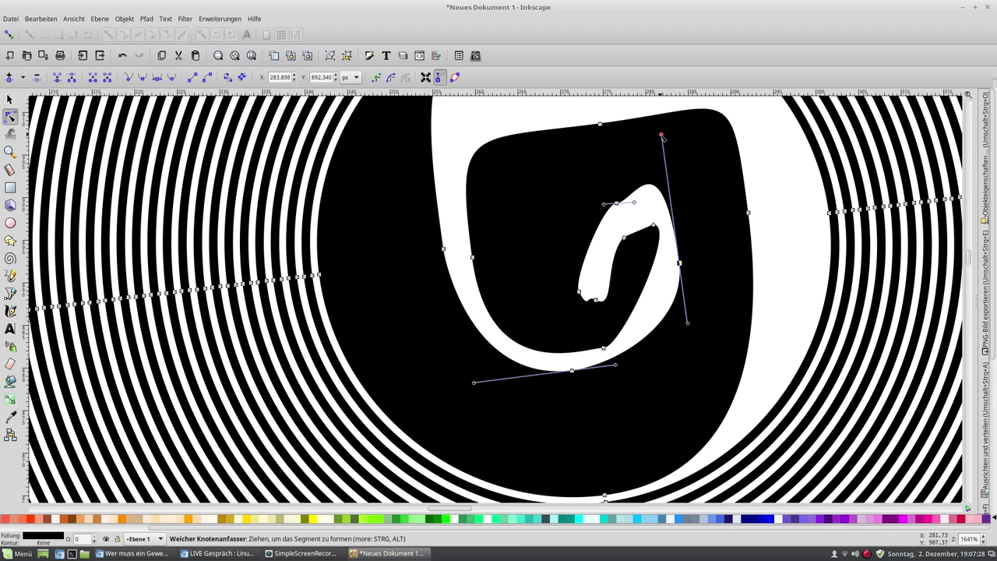
mouse_move(661, 136)
left_mouse_down()
mouse_move(679, 187)
mouse_move(697, 196)
mouse_move(689, 216)
left_mouse_up()
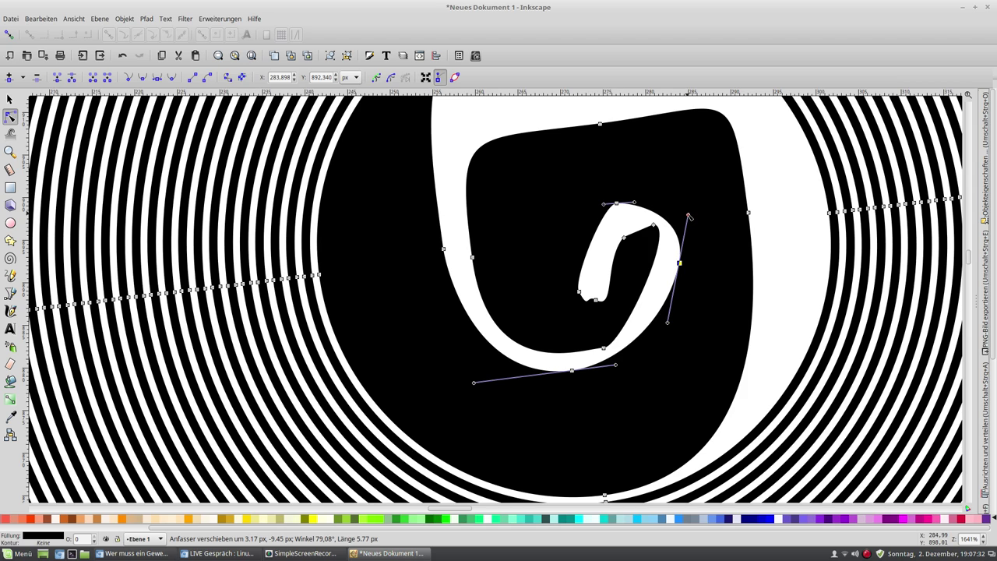
left_click_drag(473, 256, 542, 249)
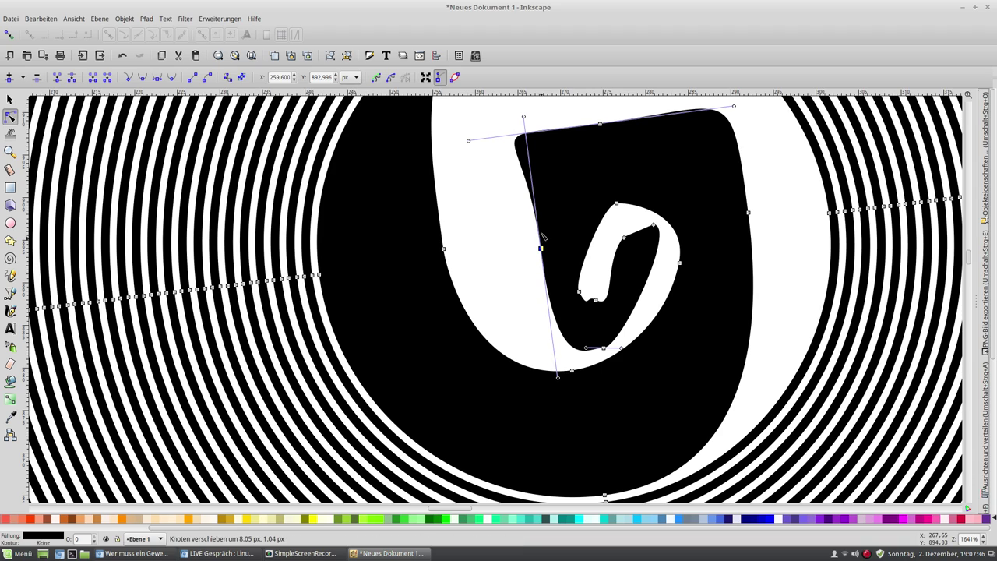
Step: Reshape the inner white swirl and pull the black loop's right and upper-right curves inward
mouse_move(510, 140)
left_mouse_down()
mouse_move(562, 130)
mouse_move(538, 218)
left_mouse_up()
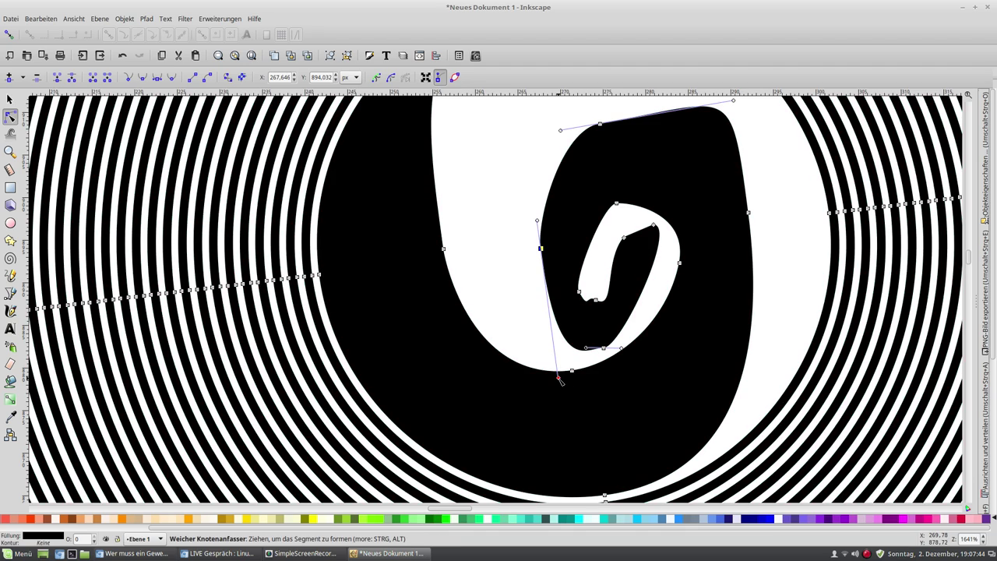
left_click_drag(555, 369, 538, 276)
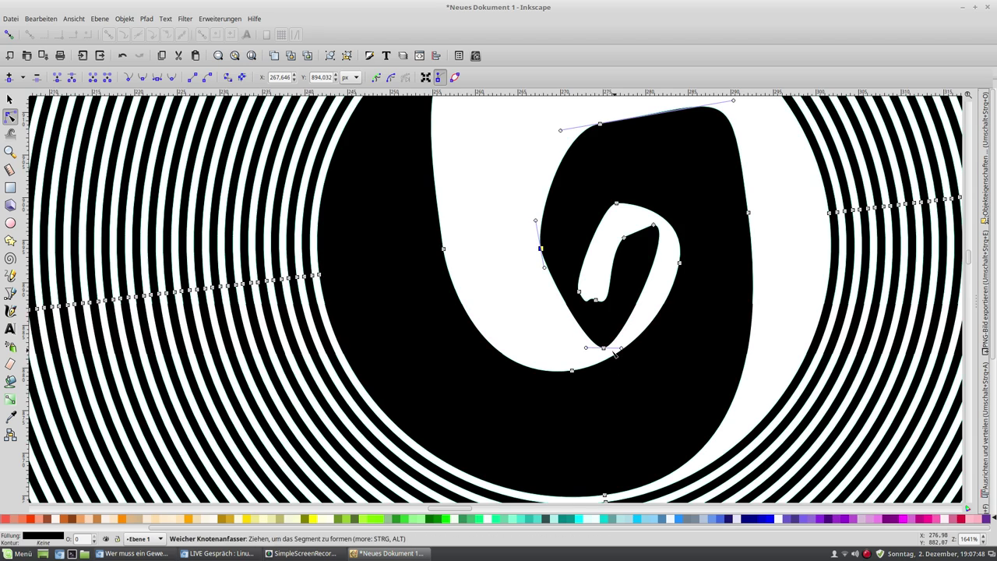
left_click_drag(604, 349, 586, 331)
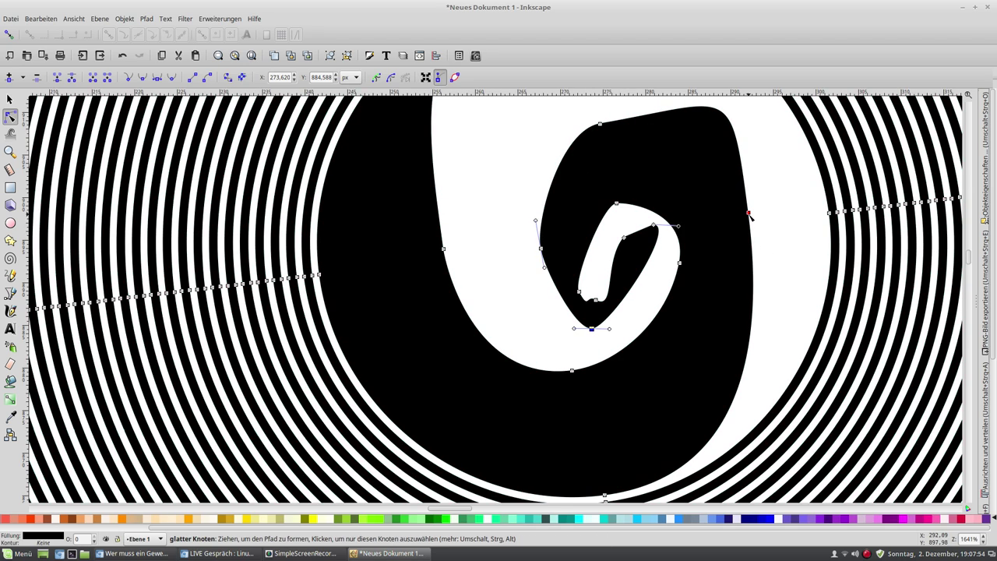
left_click_drag(740, 219, 704, 239)
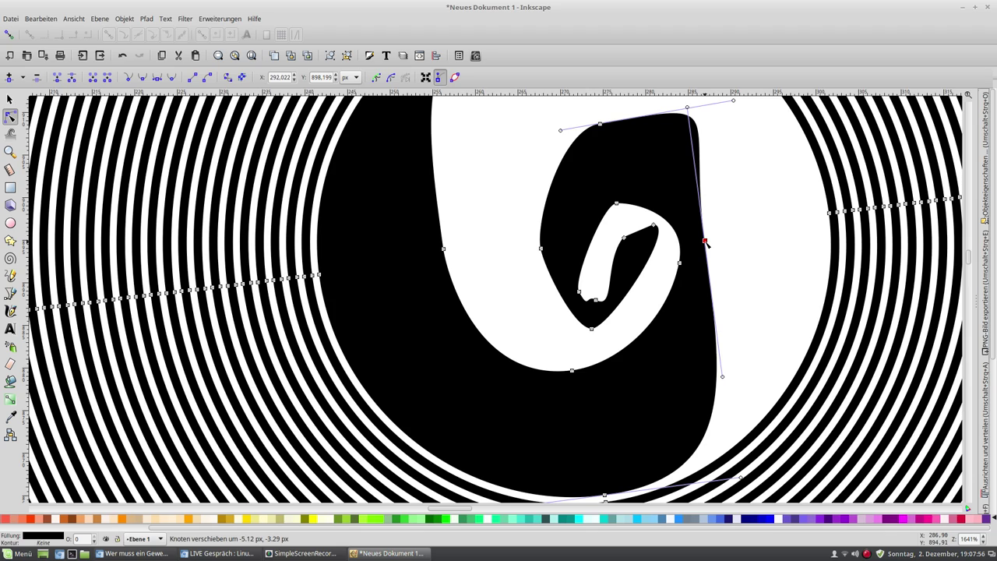
left_click_drag(686, 106, 701, 199)
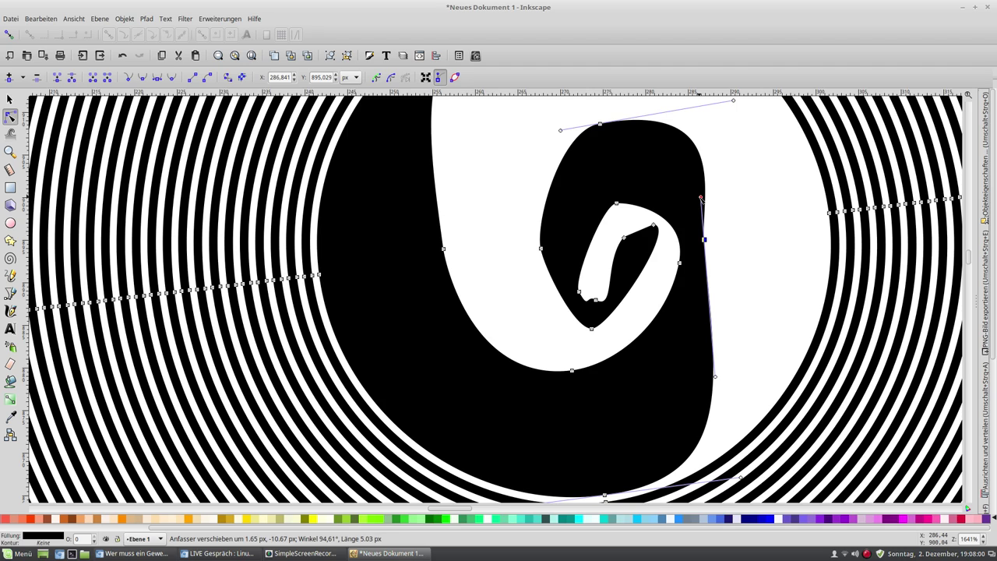
mouse_move(700, 199)
left_mouse_down()
mouse_move(689, 201)
mouse_move(705, 195)
left_mouse_up()
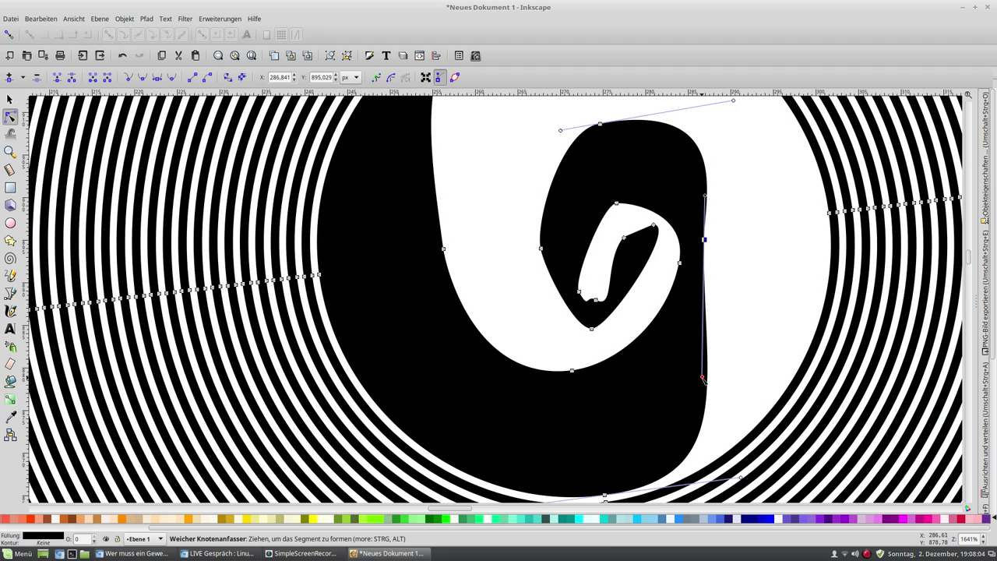
left_click_drag(704, 278, 704, 267)
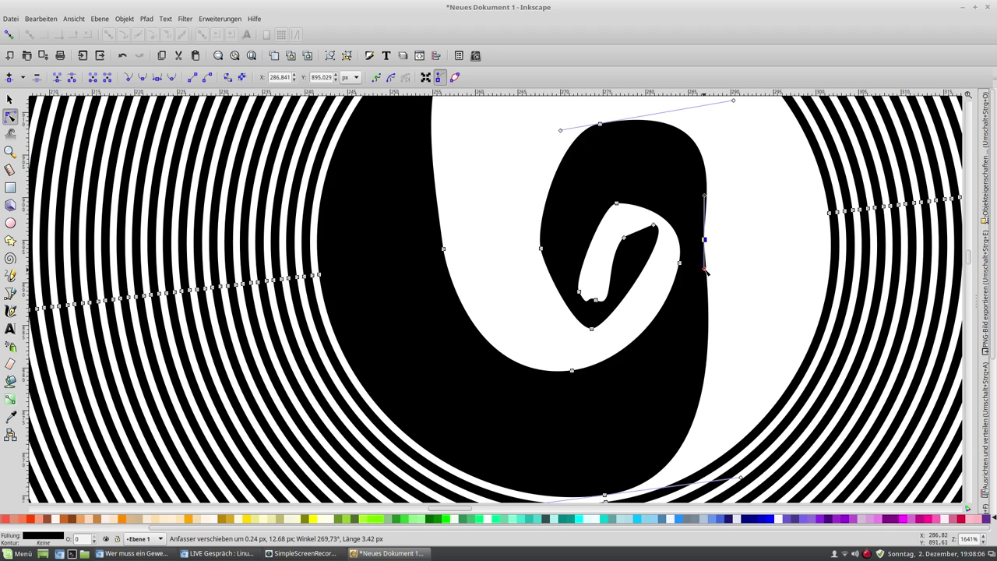
Step: Round off and lower the black loop's top, then push the white area's left edge and lower-left bulge inward
left_click_drag(734, 101, 661, 116)
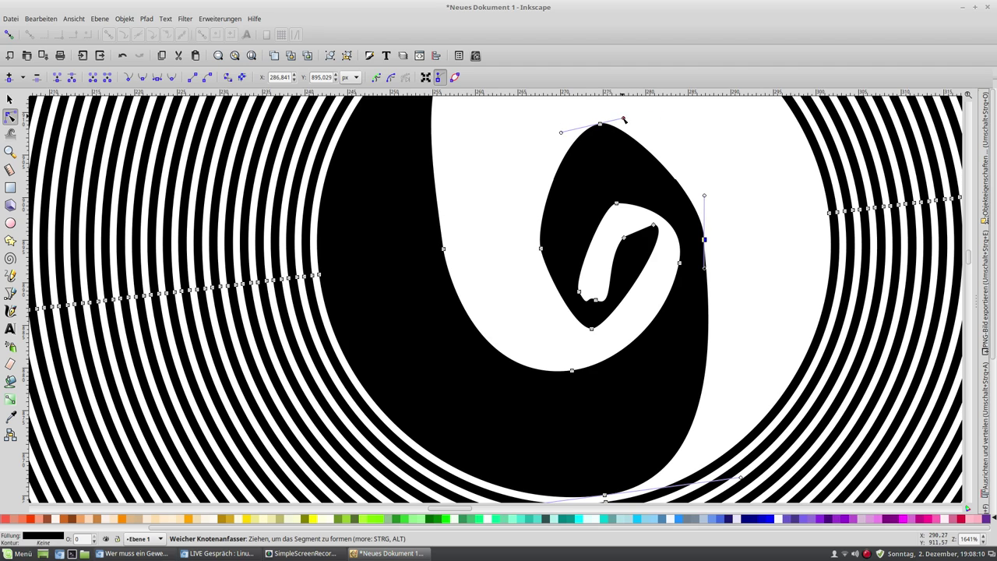
mouse_move(598, 123)
left_mouse_down()
mouse_move(612, 163)
mouse_move(629, 176)
left_mouse_up()
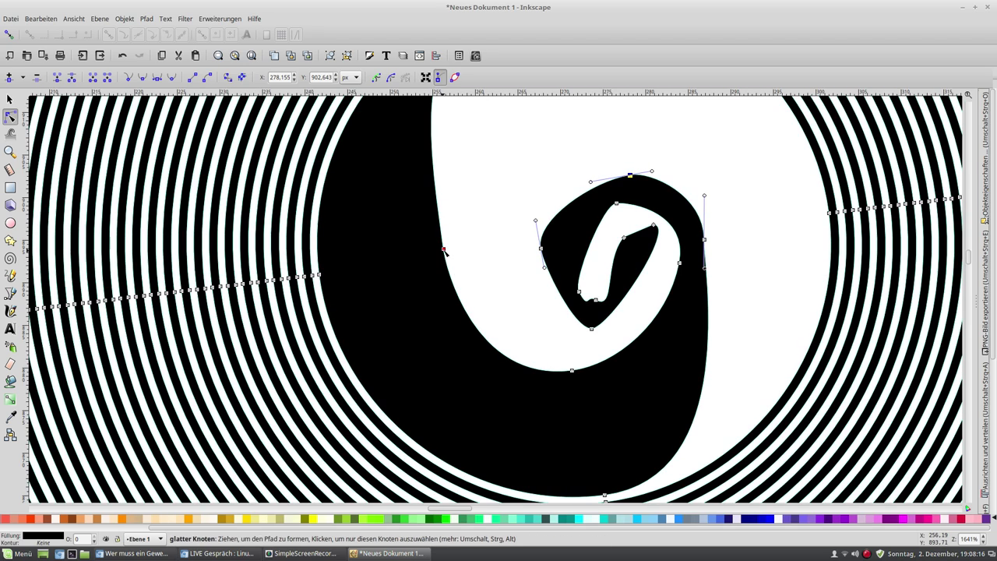
left_click_drag(443, 250, 518, 236)
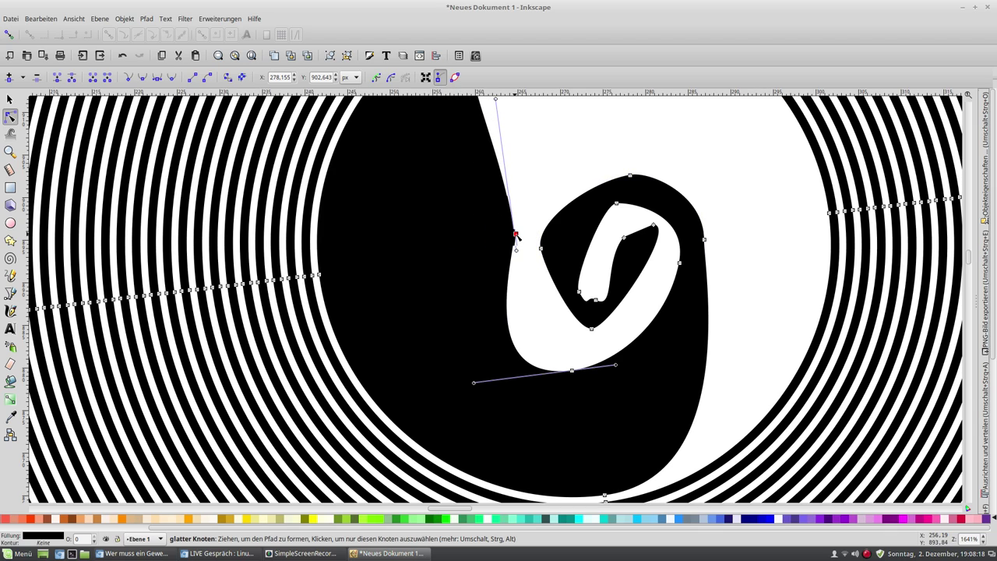
scroll(518, 226, "up", 1)
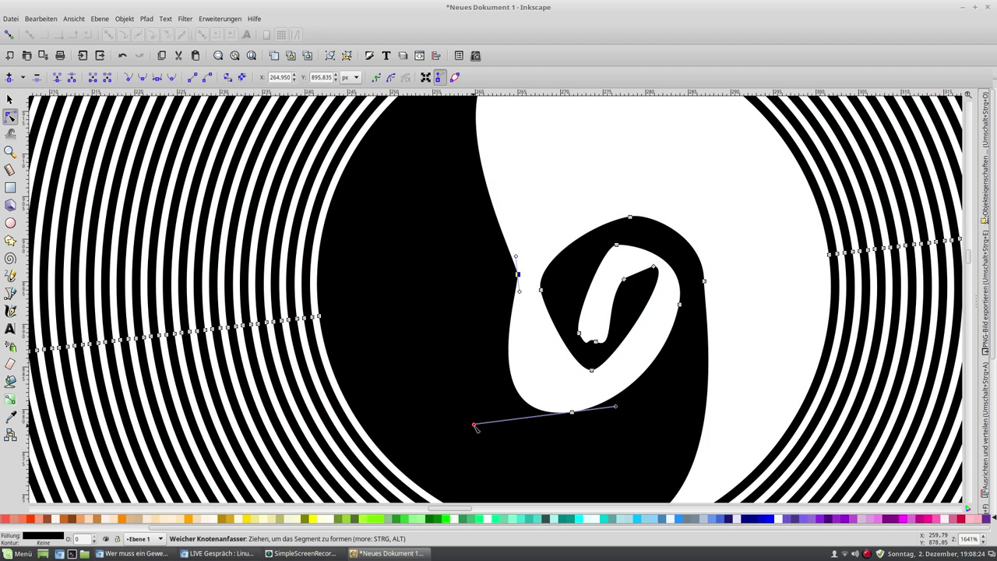
left_click_drag(503, 425, 539, 418)
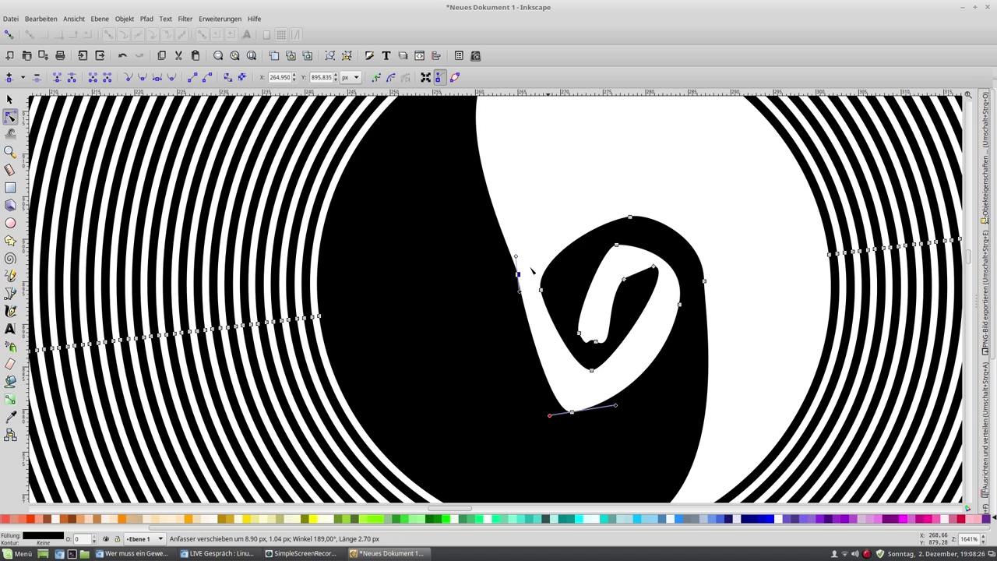
scroll(531, 265, "up", 1)
scroll(533, 250, "up", 1)
scroll(535, 233, "up", 1)
scroll(537, 217, "up", 1)
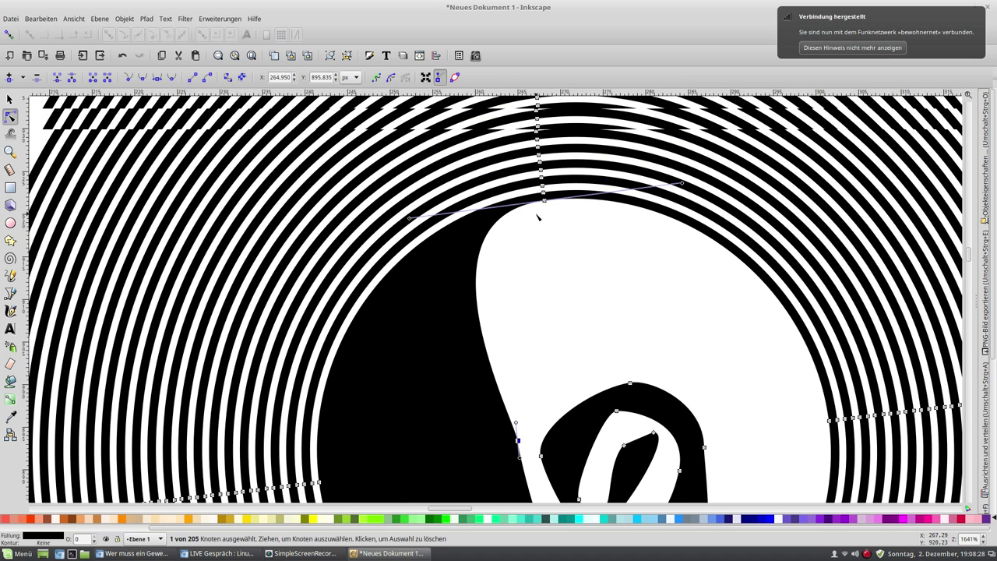
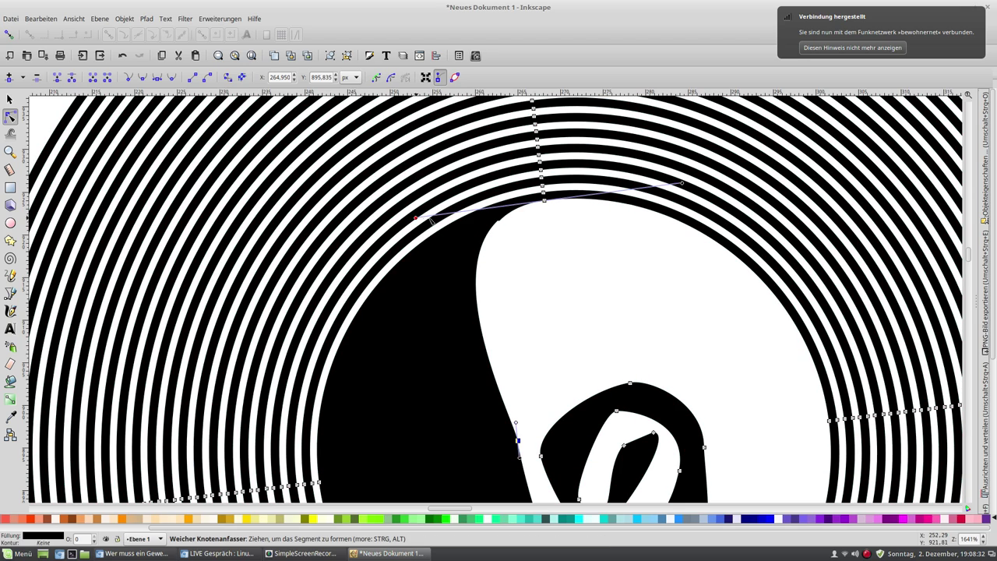
Step: Bend the disc's top curve and pull the white shape's top node down so black fills above the spiral
left_click_drag(425, 219, 530, 214)
left_click_drag(523, 207, 520, 204)
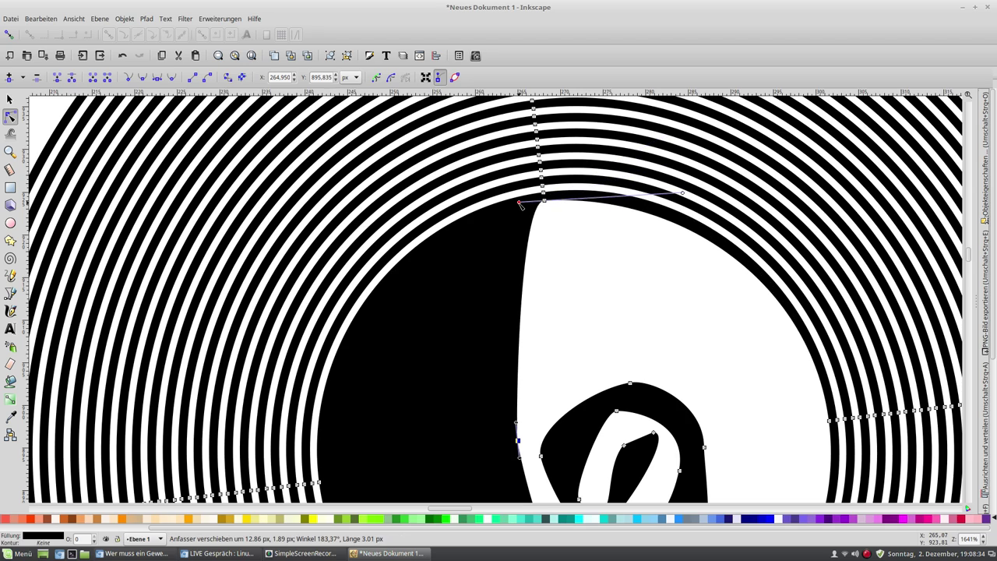
left_click(844, 553)
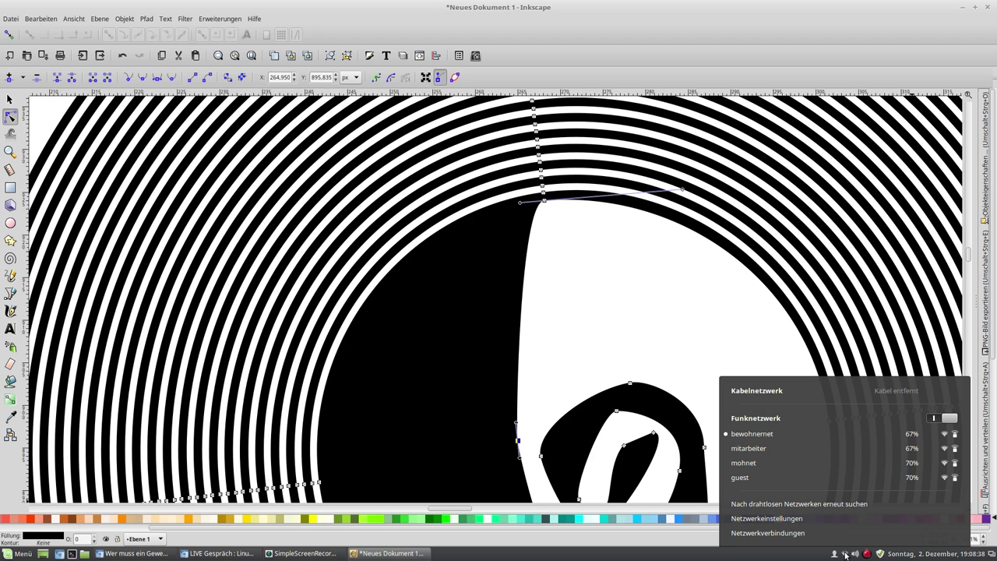
left_click(845, 554)
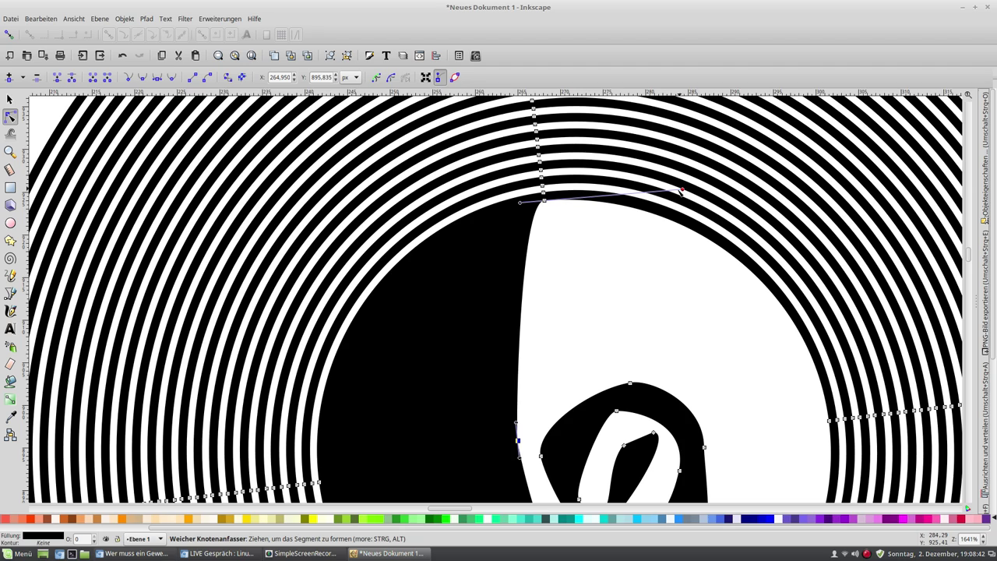
left_click_drag(682, 190, 566, 202)
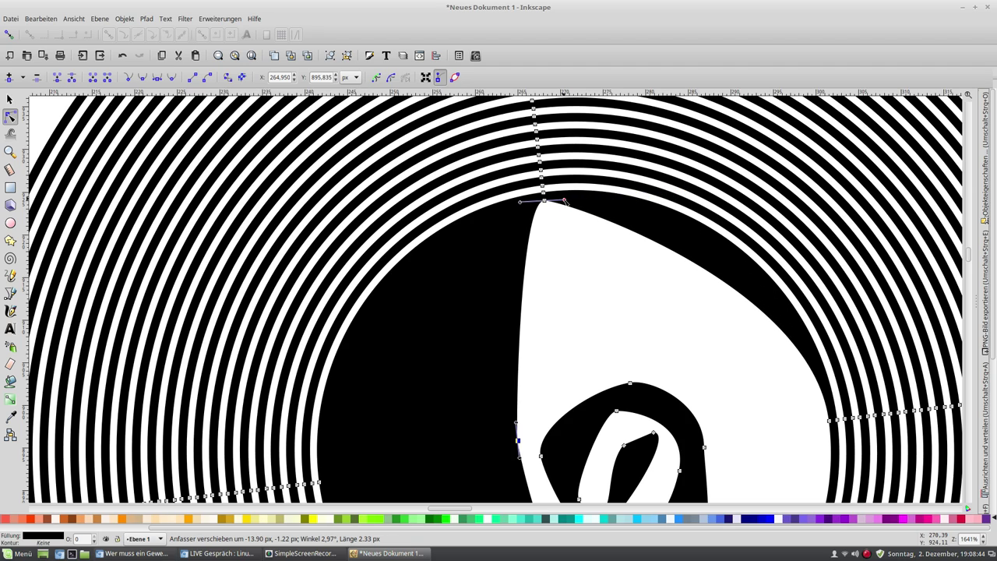
left_click_drag(547, 210, 581, 383)
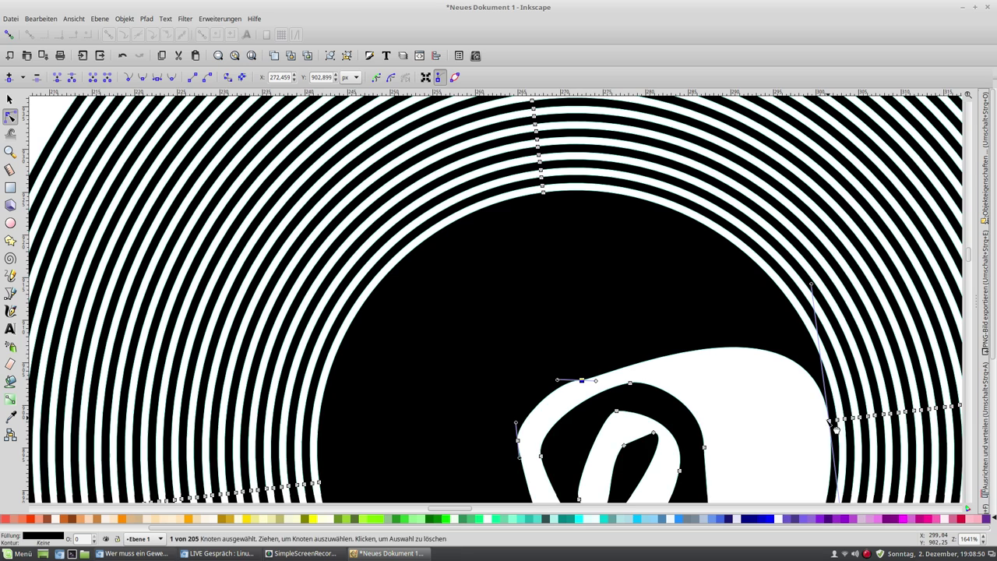
Step: Bulge the white path's lower curve upward and straighten the black region's left edge vertically
left_click_drag(824, 423, 724, 430)
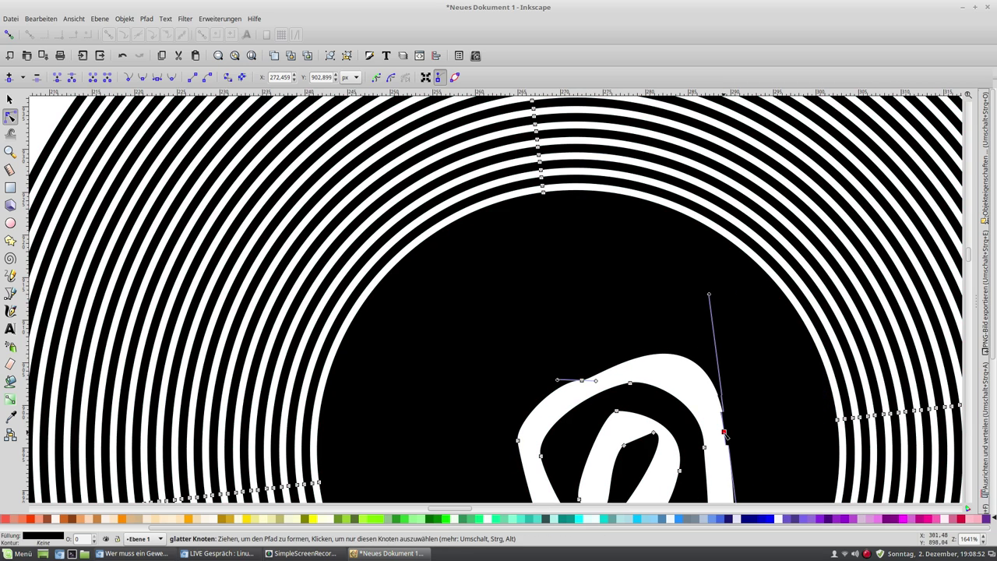
scroll(724, 421, "down", 6)
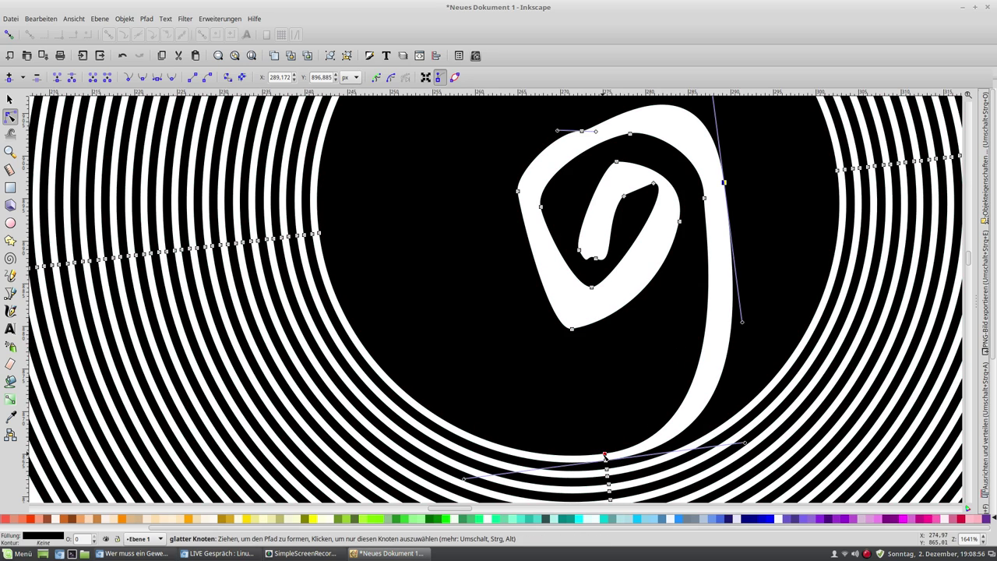
mouse_move(604, 454)
left_mouse_down()
mouse_move(661, 413)
mouse_move(585, 378)
mouse_move(579, 361)
left_mouse_up()
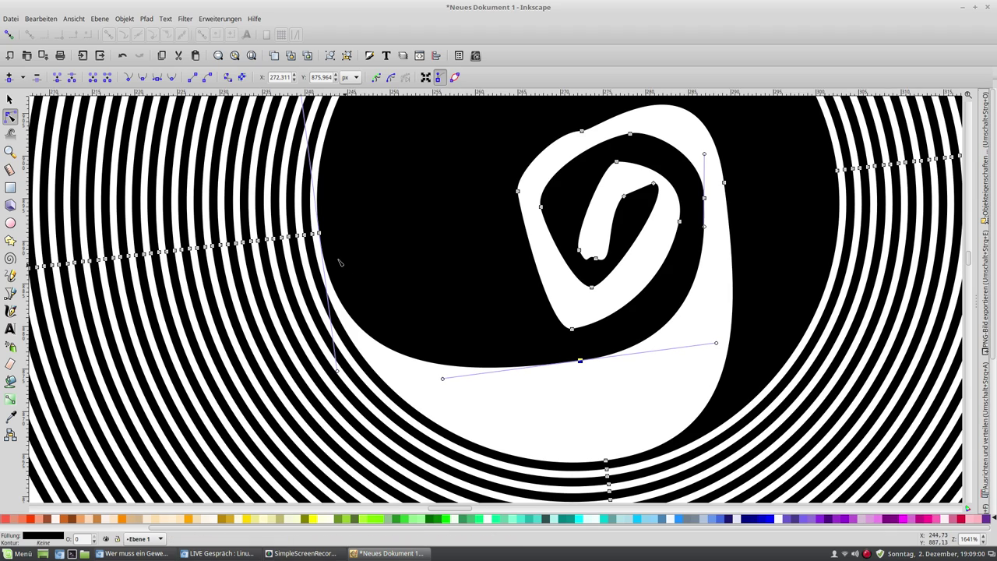
left_click_drag(319, 235, 494, 214)
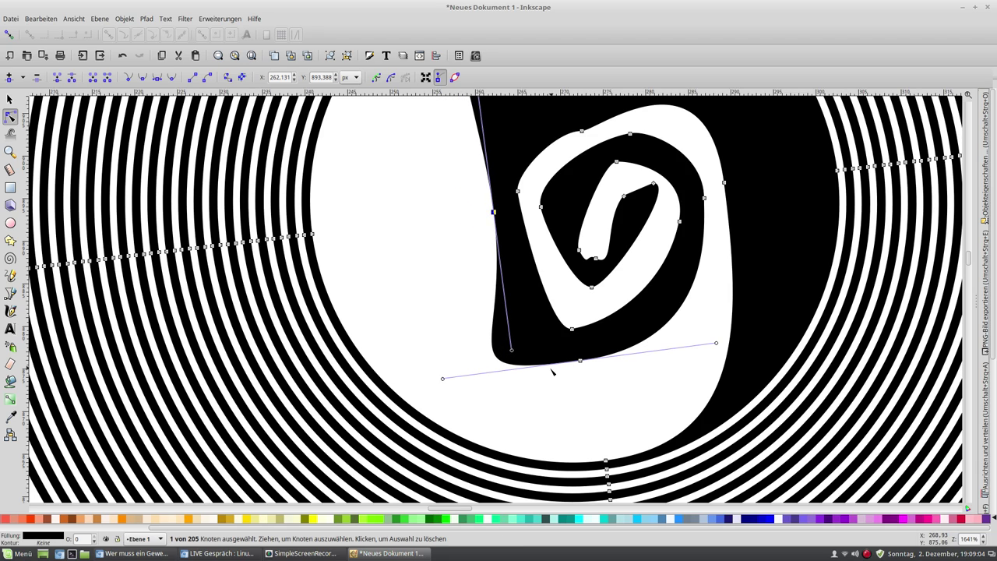
left_click_drag(507, 318, 500, 251)
scroll(497, 238, "up", 3)
scroll(488, 230, "up", 1)
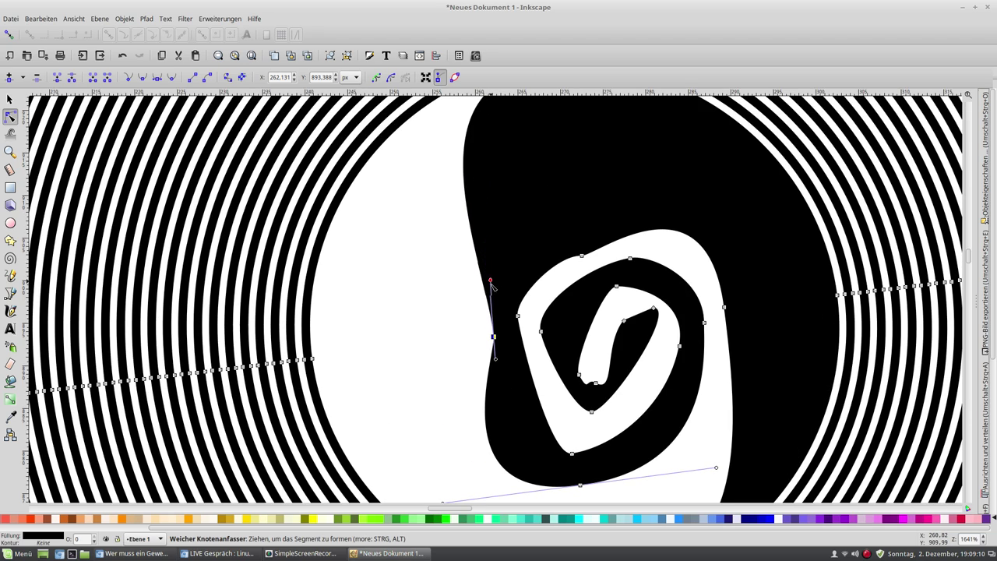
left_click_drag(496, 310, 493, 312)
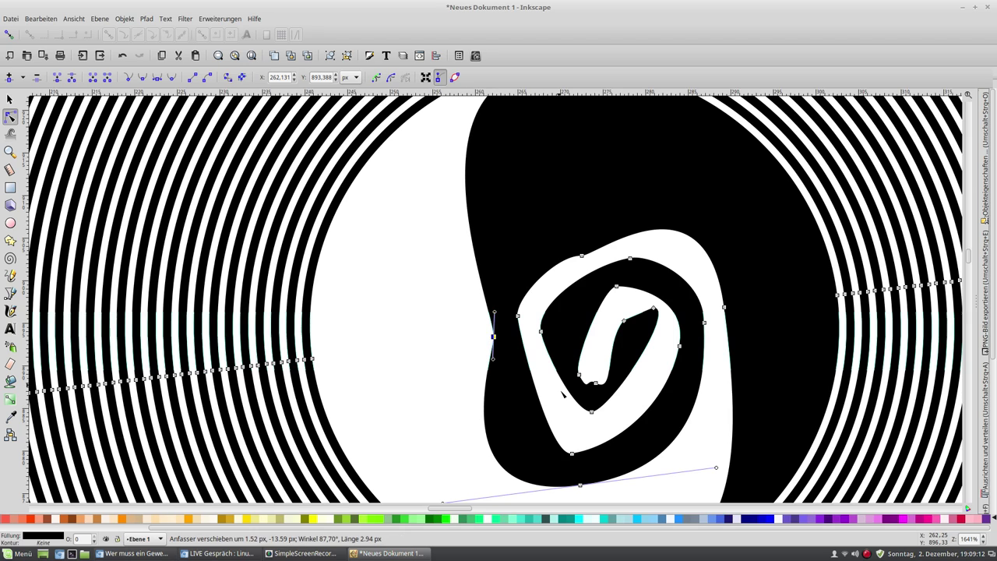
Step: Flatten the black shape's lower edges and move its top node down
scroll(496, 481, "down", 1)
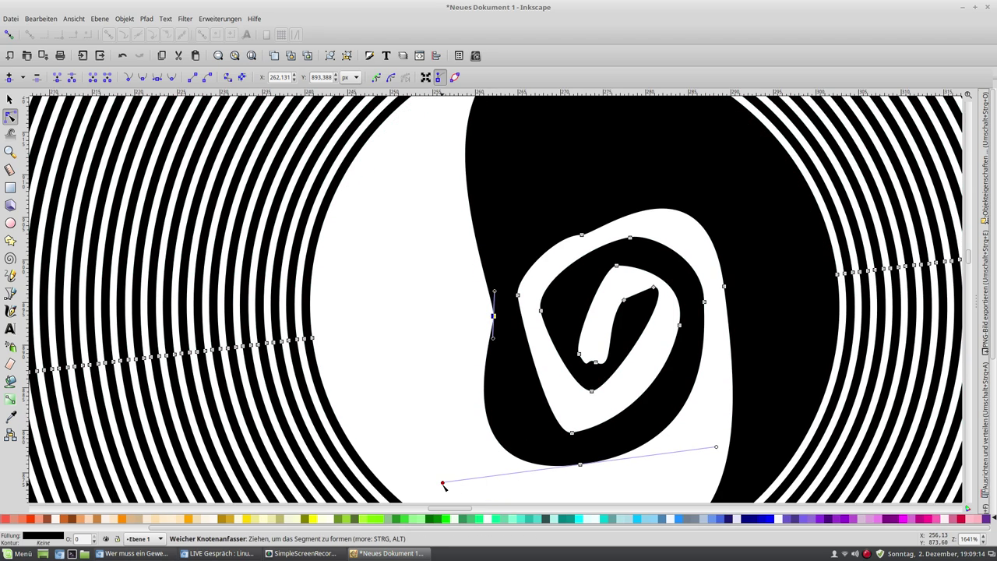
left_click_drag(456, 484, 562, 469)
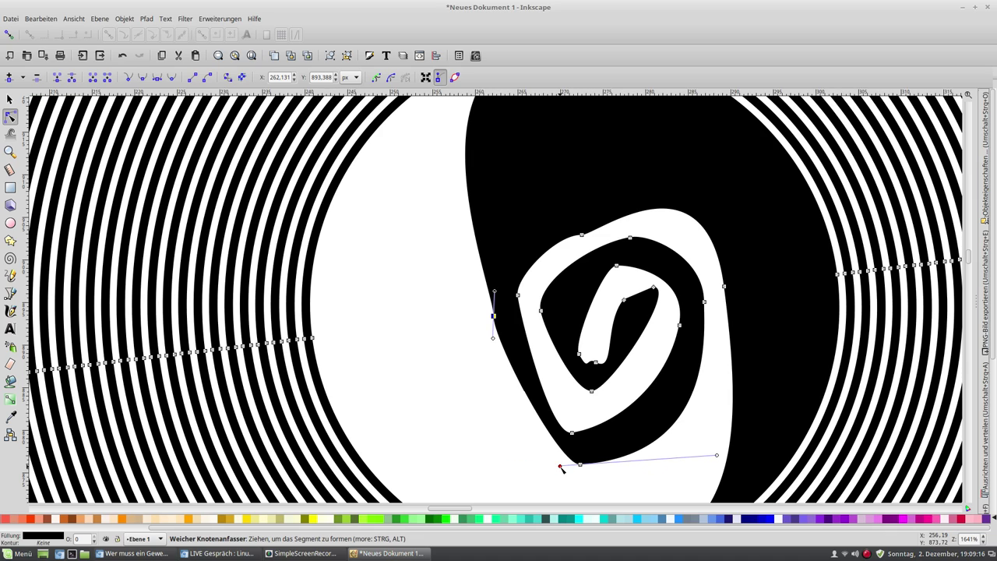
left_click_drag(717, 457, 596, 466)
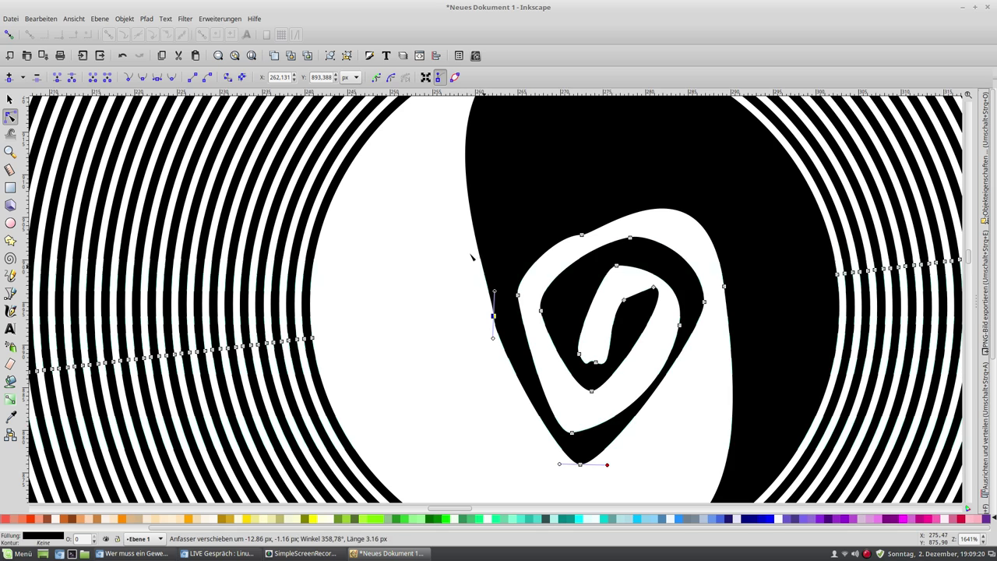
scroll(460, 287, "up", 5)
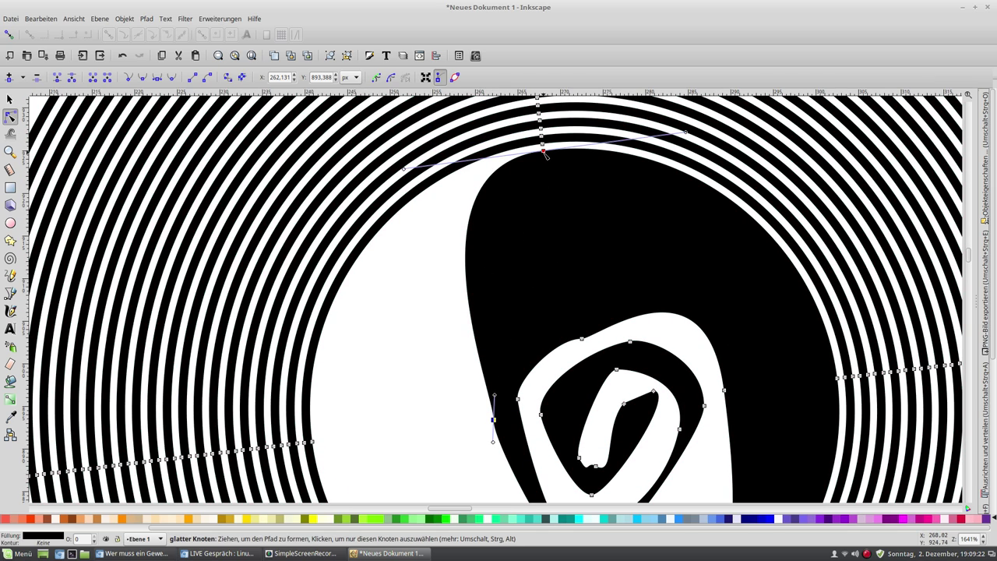
mouse_move(545, 153)
left_mouse_down()
mouse_move(561, 218)
mouse_move(645, 252)
mouse_move(659, 275)
mouse_move(614, 292)
left_mouse_up()
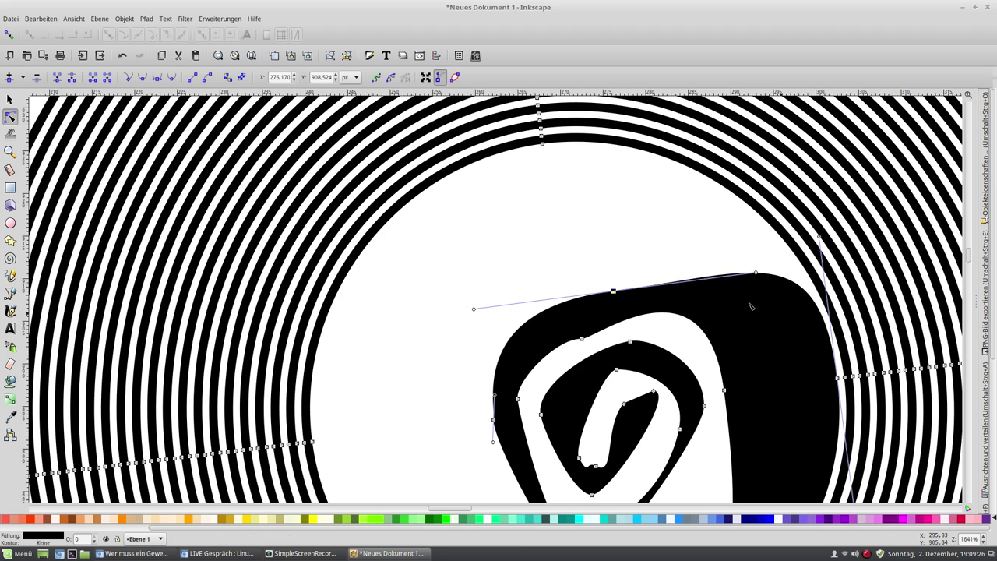
Step: Round the black shape's top, upper-left and lower-left curves so it hugs the spiral
left_click_drag(757, 276, 636, 289)
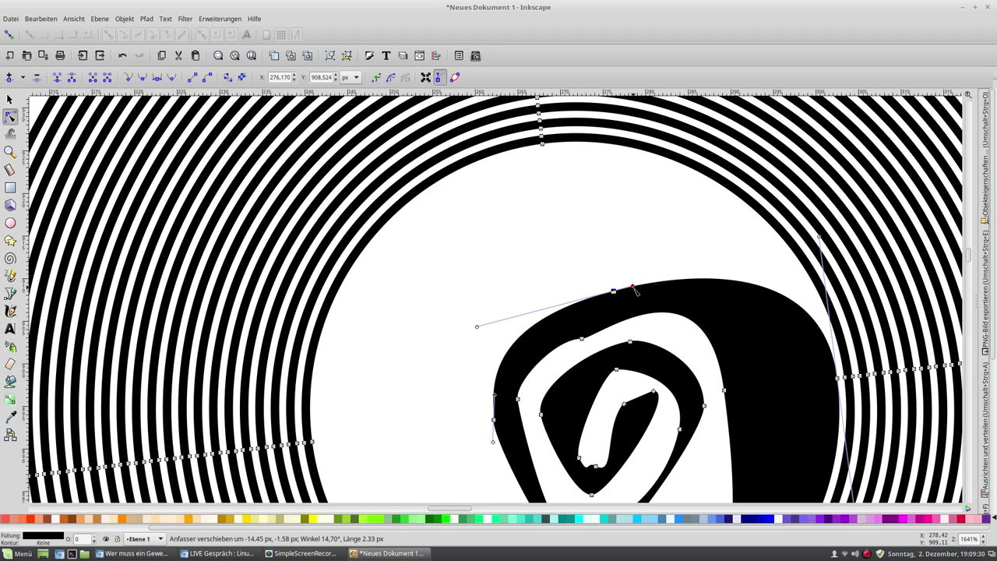
left_click_drag(478, 330, 592, 301)
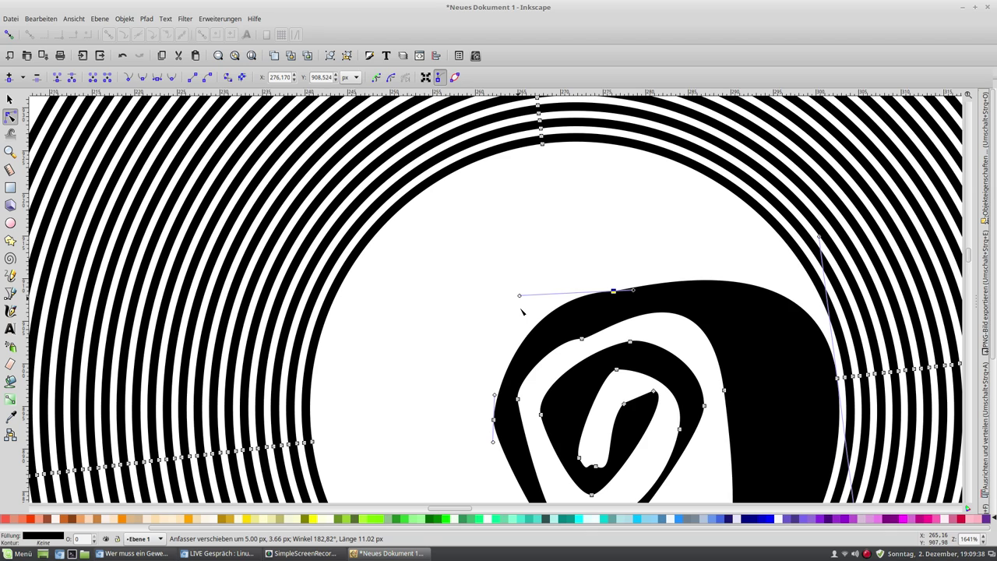
left_click_drag(499, 424, 505, 432)
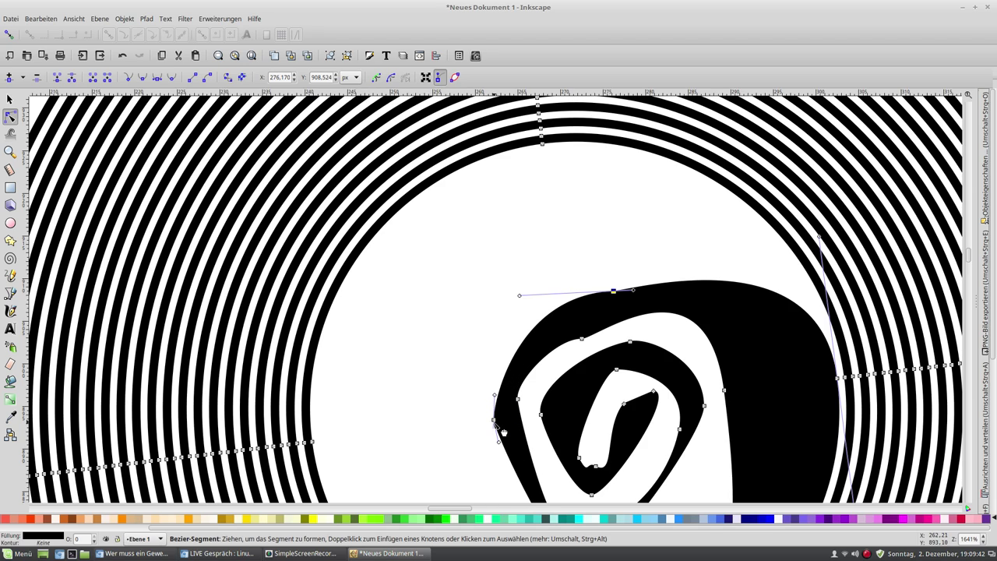
scroll(525, 415, "down", 4)
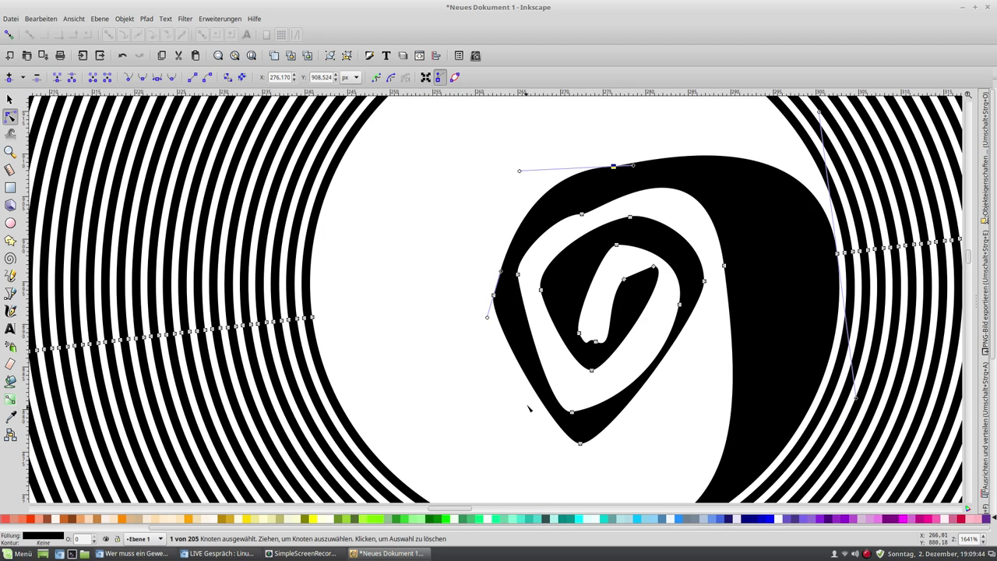
left_click(518, 274)
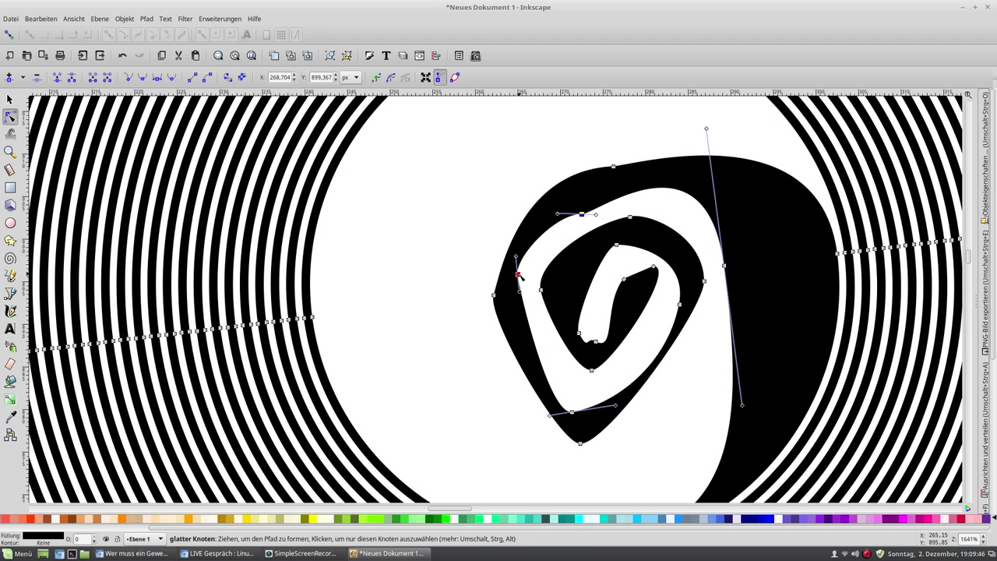
Step: Shift the left and right spiral nodes and bend the black band's curve up around the spiral
left_click_drag(522, 280, 525, 281)
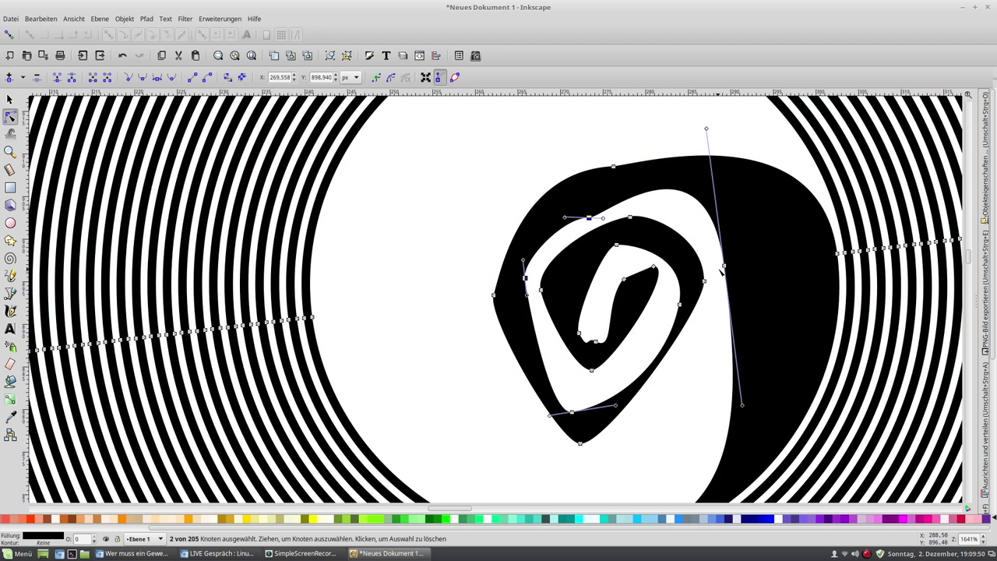
left_click_drag(724, 265, 716, 267)
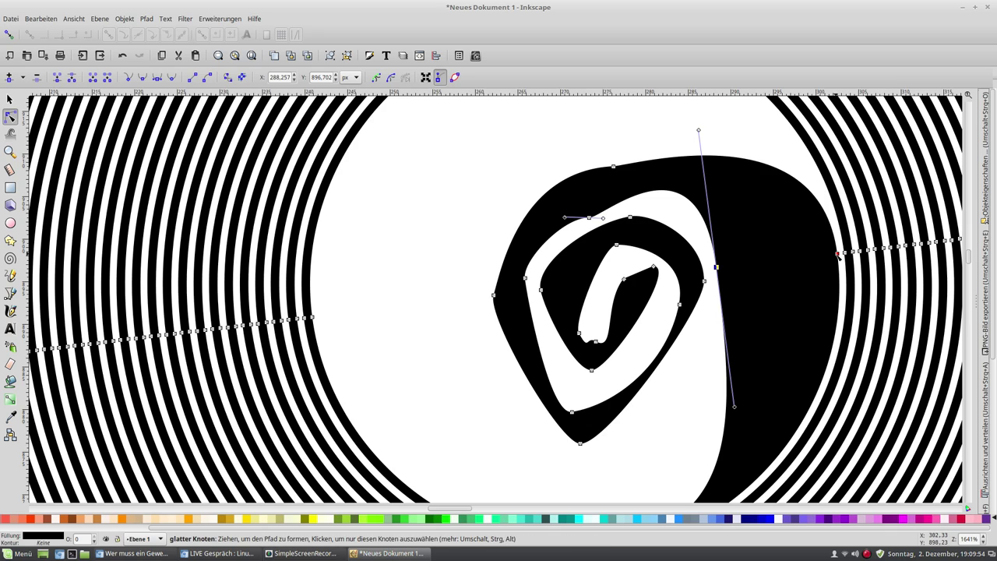
left_click_drag(828, 255, 756, 272)
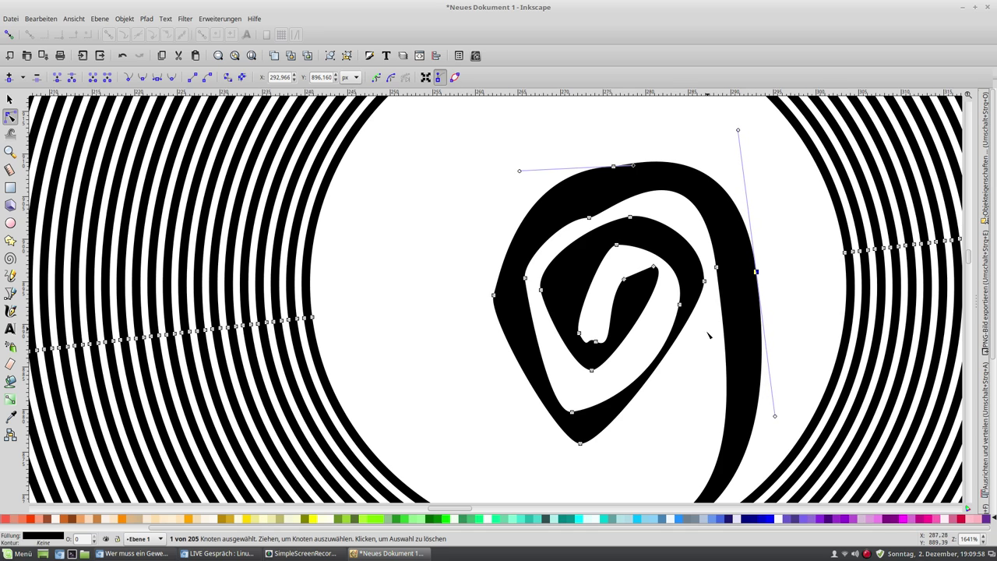
scroll(705, 372, "down", 6)
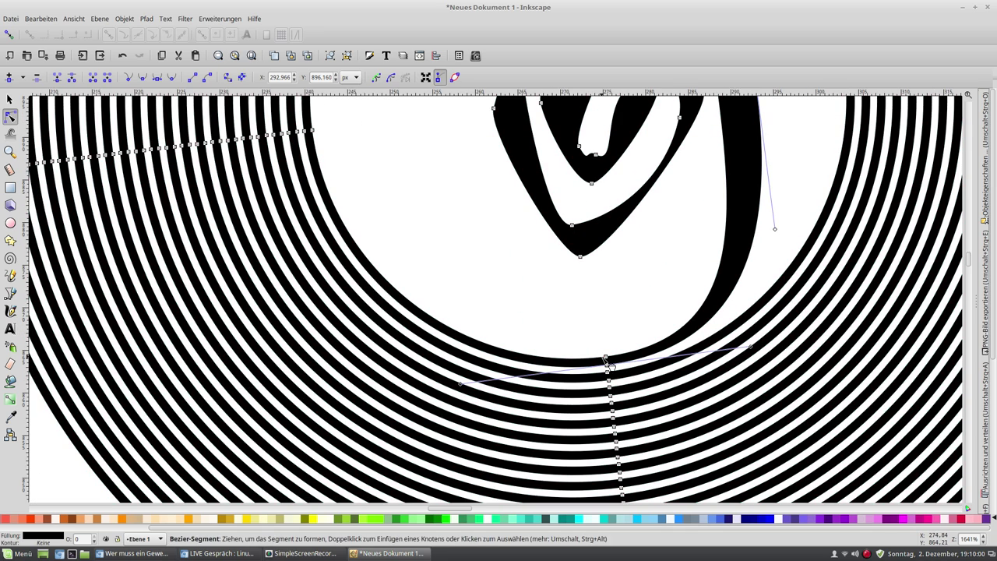
left_click_drag(606, 359, 570, 277)
scroll(764, 251, "up", 2)
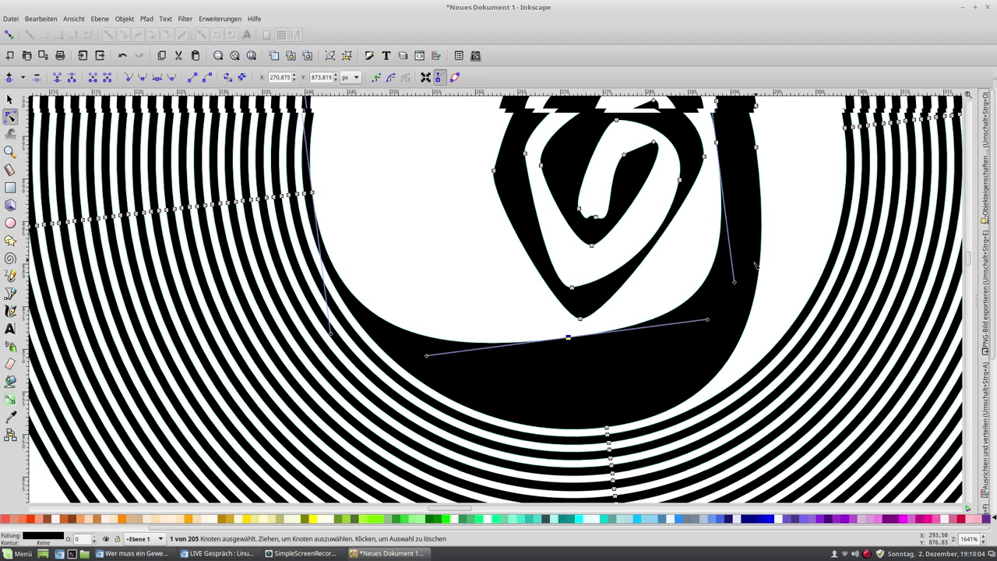
left_click_drag(730, 251, 718, 169)
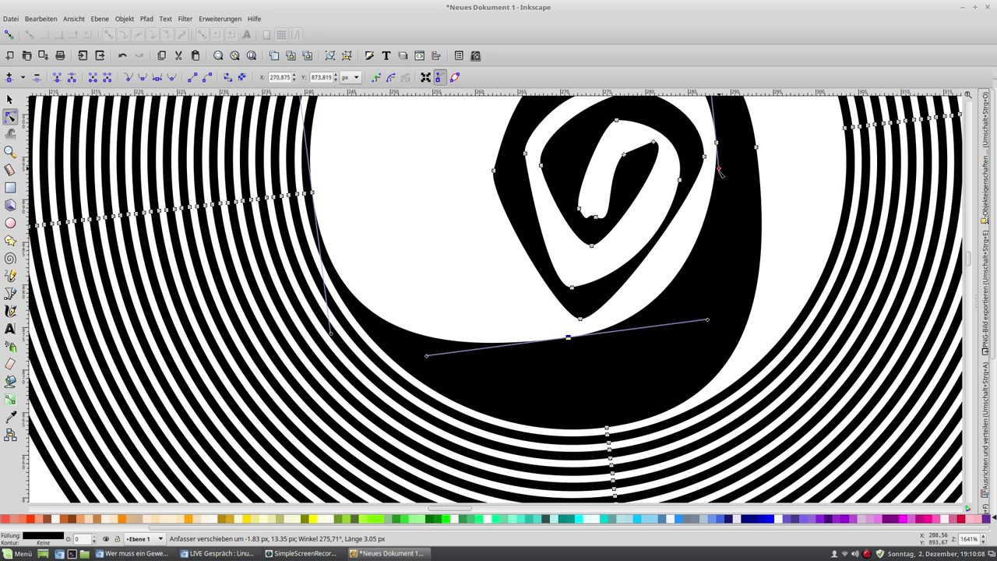
scroll(719, 171, "up", 4)
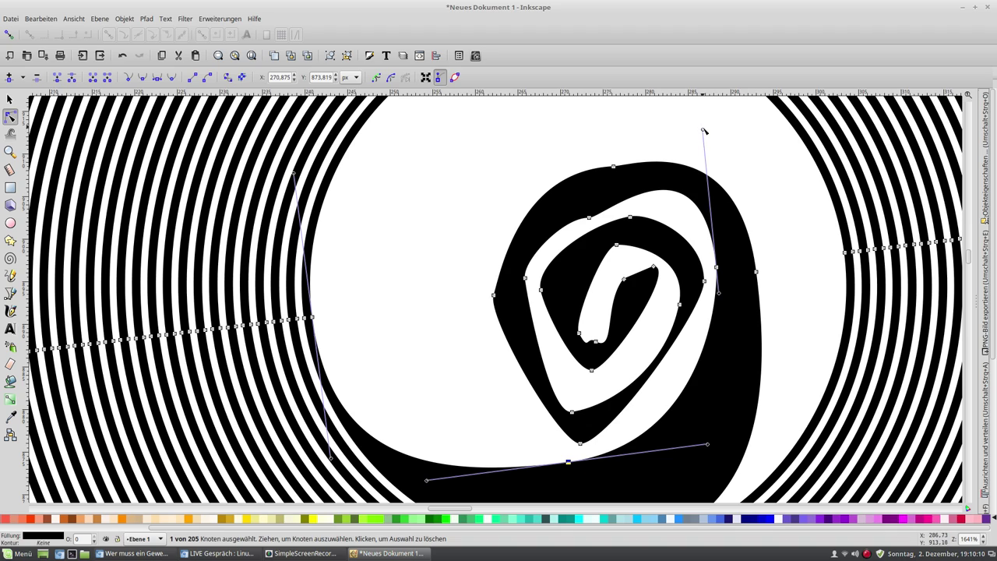
left_click_drag(702, 132, 713, 232)
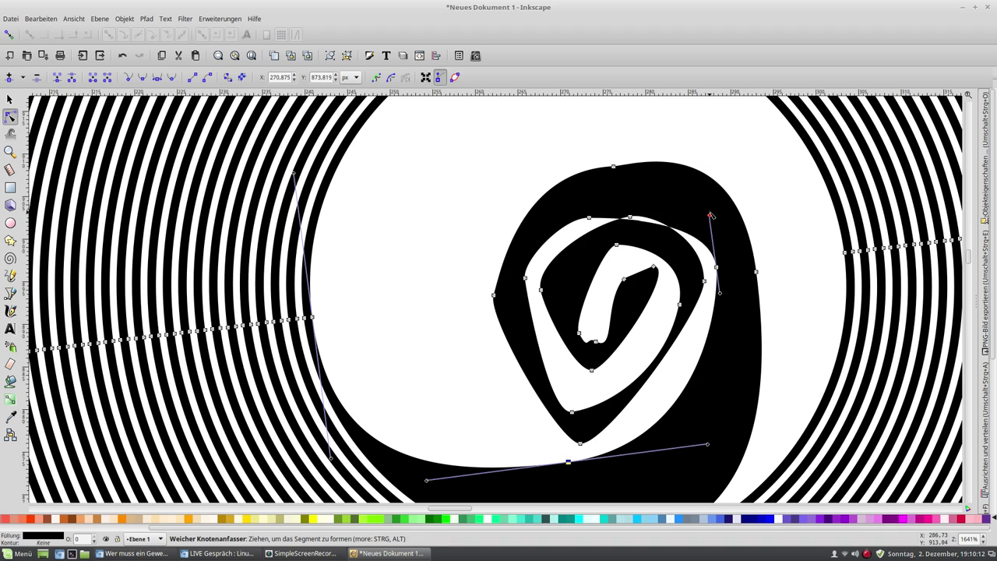
left_click_drag(707, 186, 708, 182)
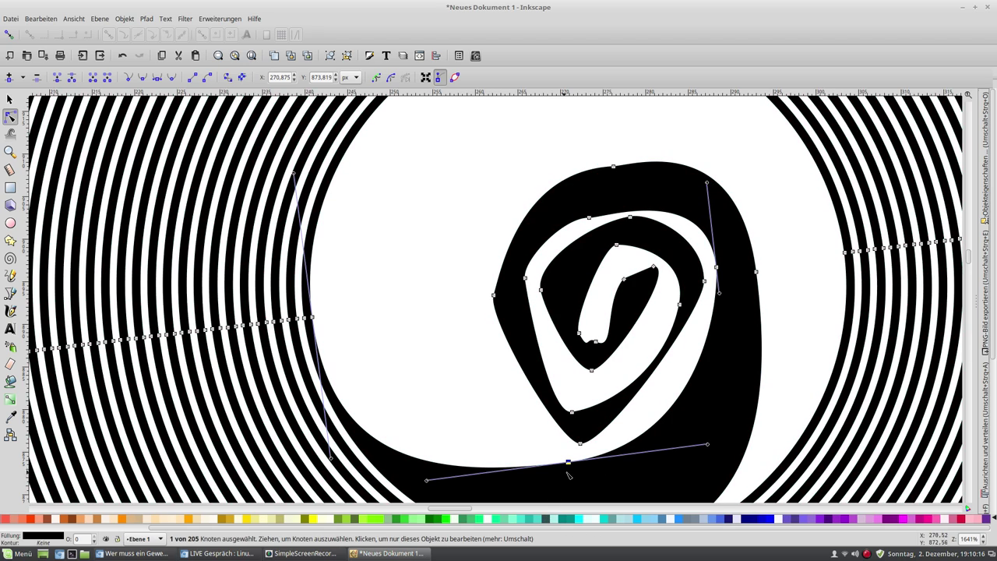
Step: Reshape the curve below the spiral, raise the right node, and add a node on the upper segment
left_click_drag(570, 466, 570, 462)
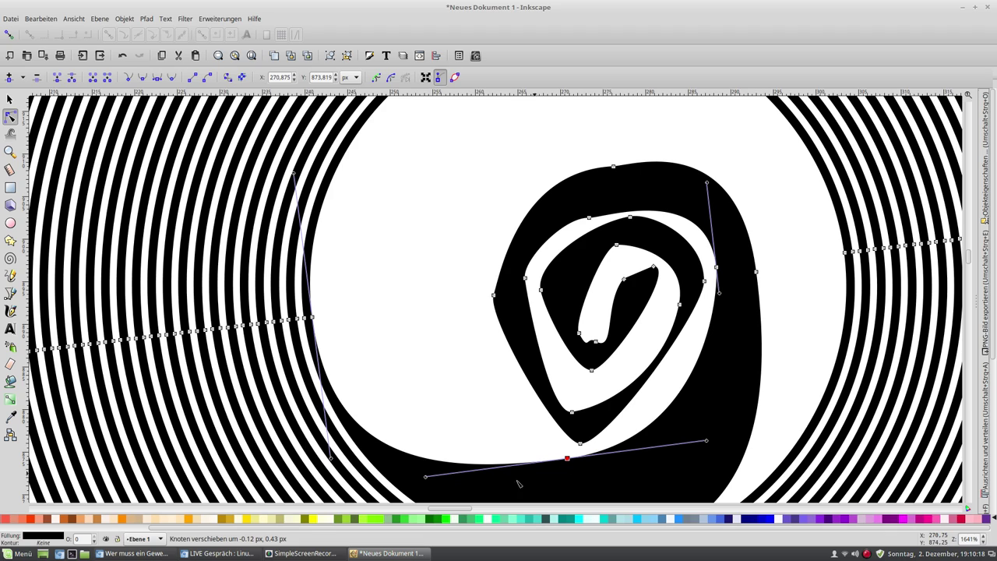
left_click_drag(426, 477, 564, 465)
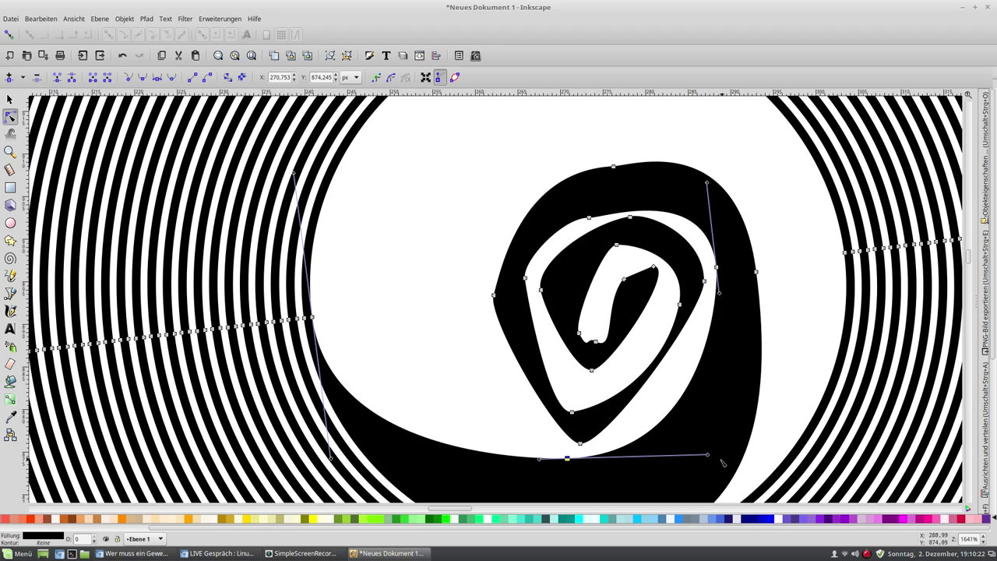
left_click_drag(693, 457, 620, 458)
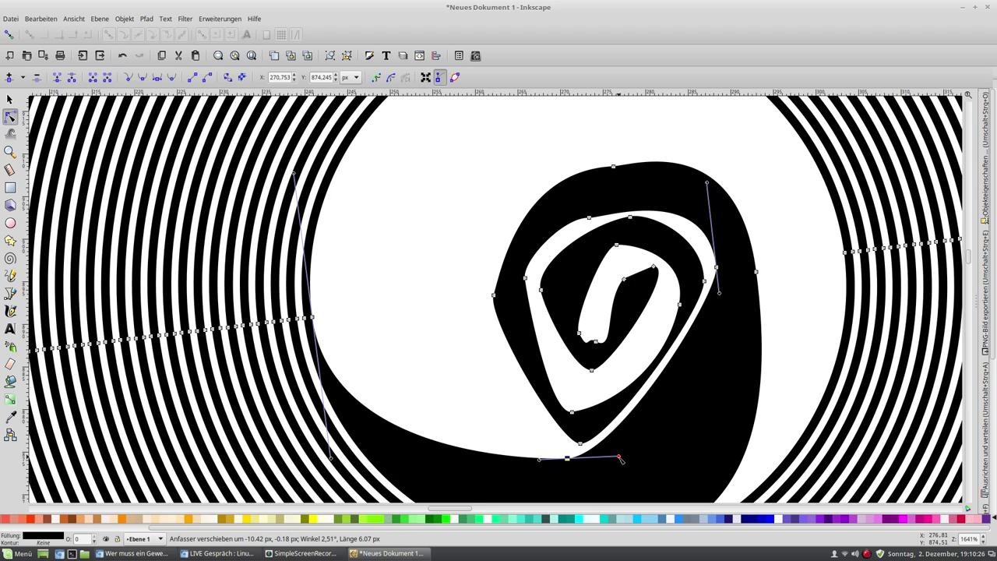
mouse_move(716, 267)
left_mouse_down()
mouse_move(711, 245)
mouse_move(724, 269)
left_mouse_up()
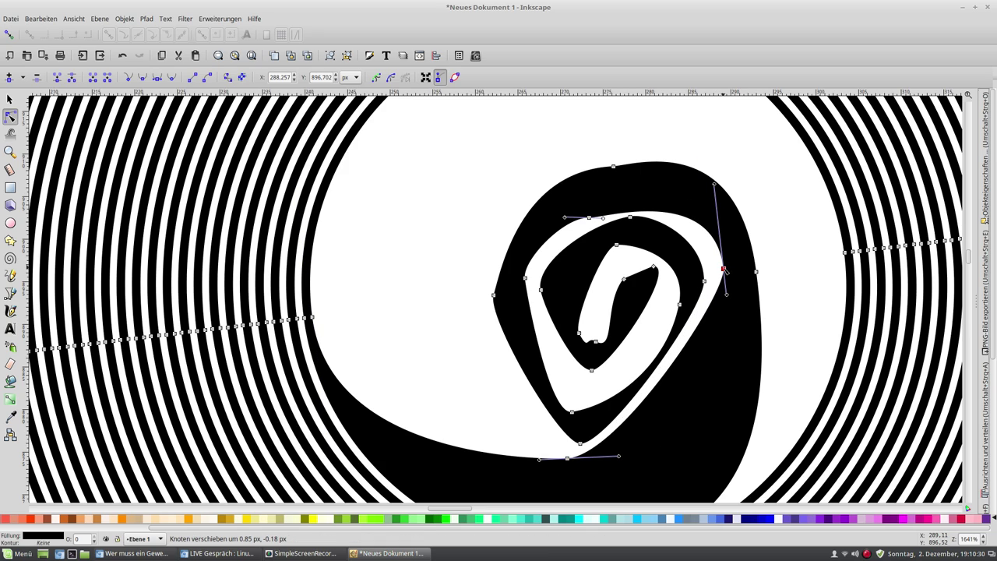
double_click(670, 214)
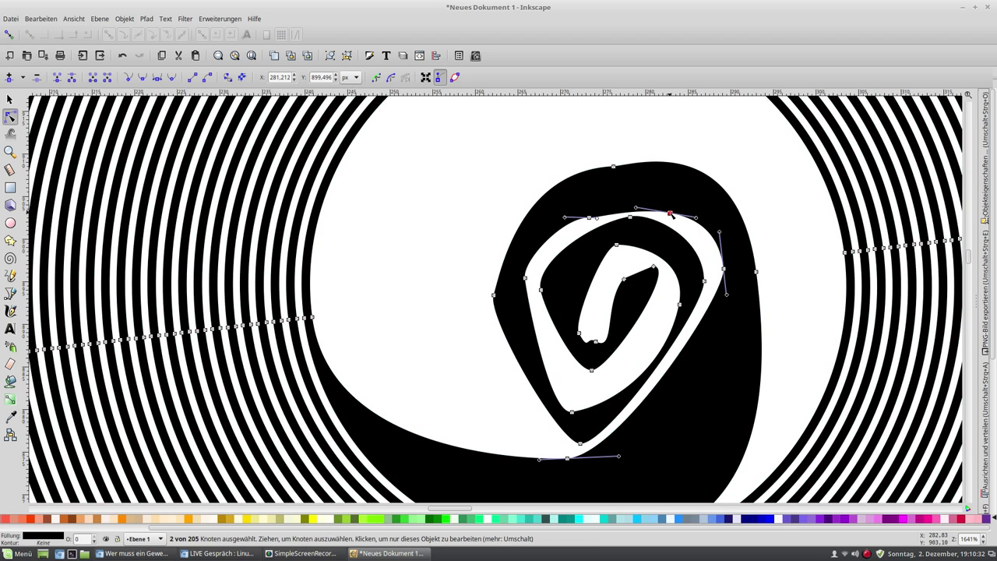
Step: Nudge the new top node up and pull the band's left-side curve upward
left_click_drag(670, 198, 671, 197)
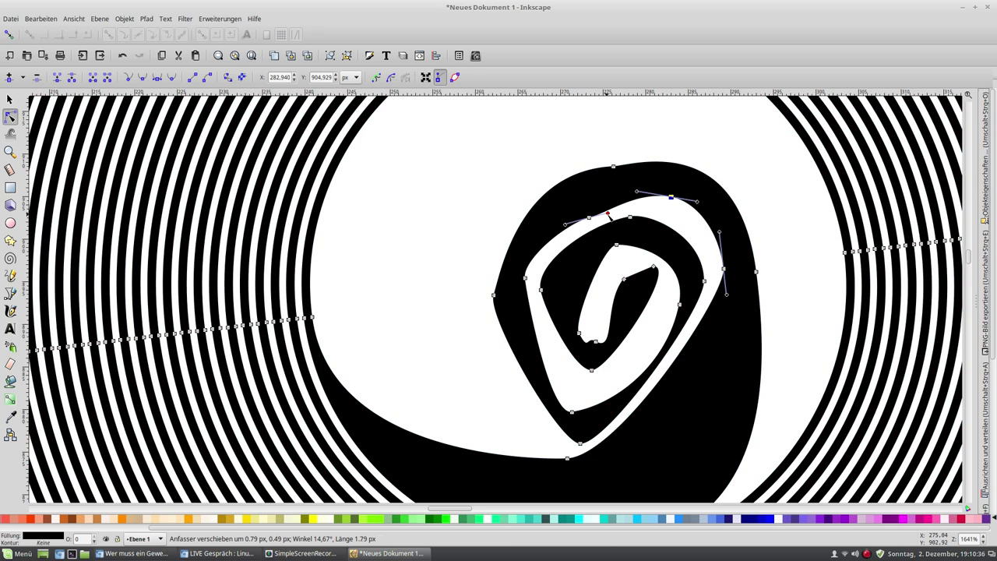
mouse_move(322, 323)
left_mouse_down()
mouse_move(364, 306)
mouse_move(320, 310)
left_mouse_up()
left_click(312, 317)
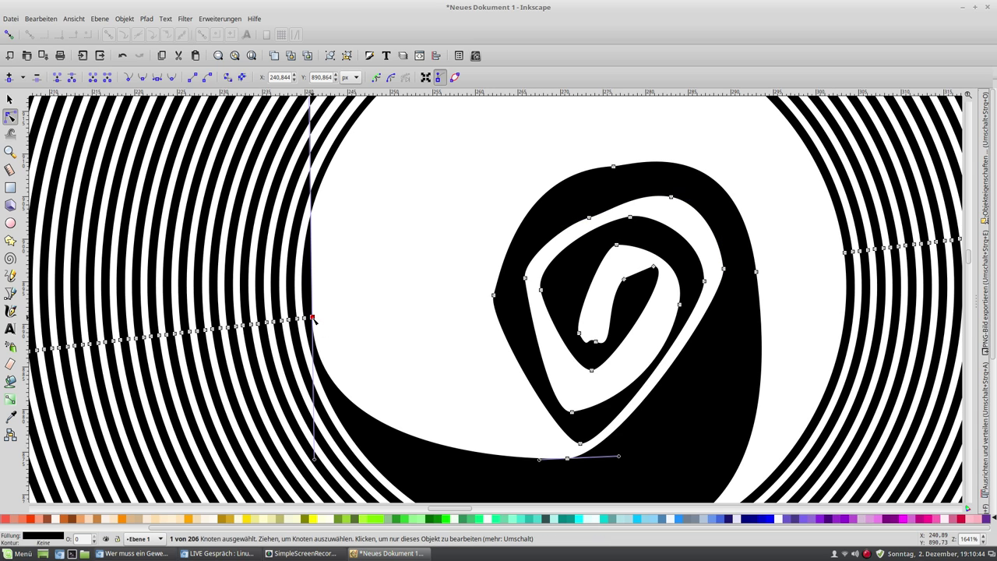
Step: Rework the left node's handles and move it right to widen the black area
scroll(342, 319, "up", 4)
scroll(343, 319, "up", 4)
scroll(342, 319, "up", 4)
scroll(343, 319, "up", 4)
scroll(340, 318, "up", 3)
scroll(341, 318, "up", 3)
scroll(340, 318, "up", 2)
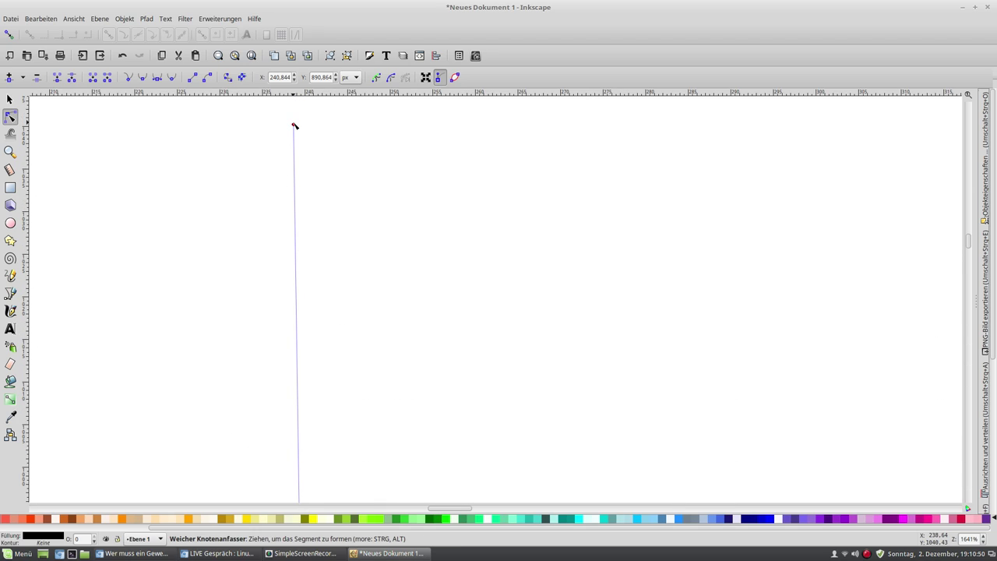
mouse_move(294, 125)
left_mouse_down()
mouse_move(304, 527)
mouse_move(301, 348)
left_mouse_up()
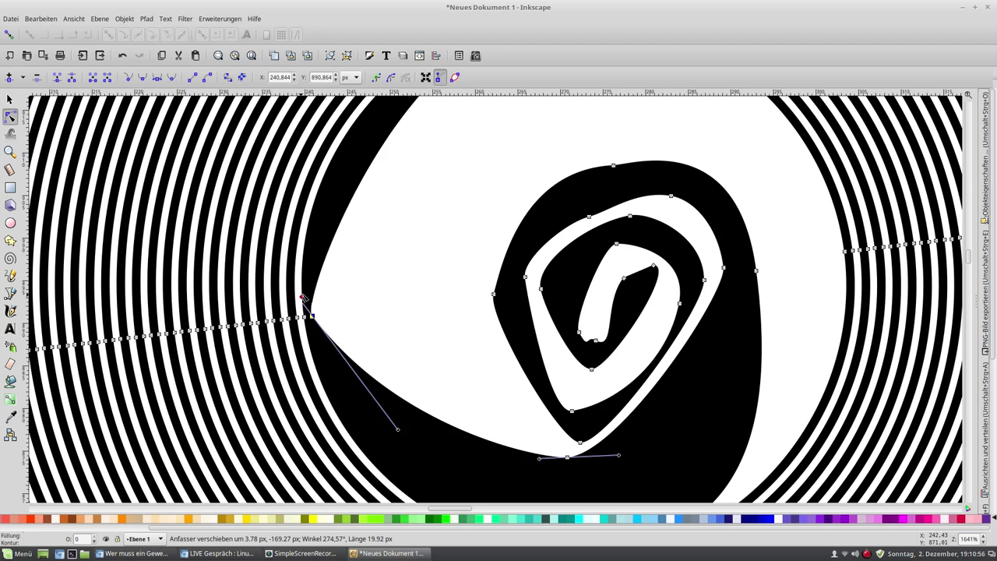
left_click_drag(302, 348, 308, 293)
left_click_drag(324, 457, 316, 352)
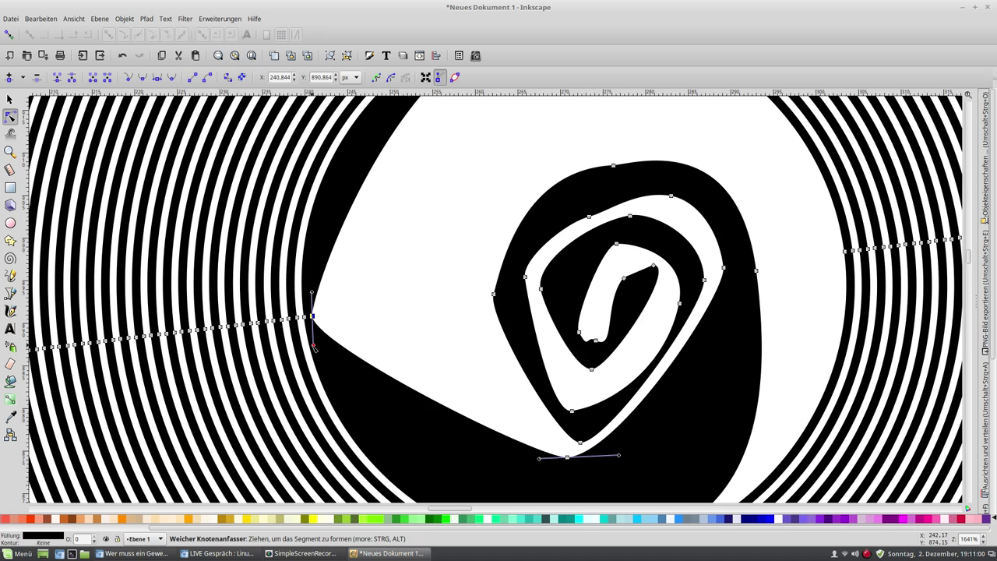
mouse_move(319, 316)
left_mouse_down()
mouse_move(478, 309)
mouse_move(469, 282)
left_mouse_up()
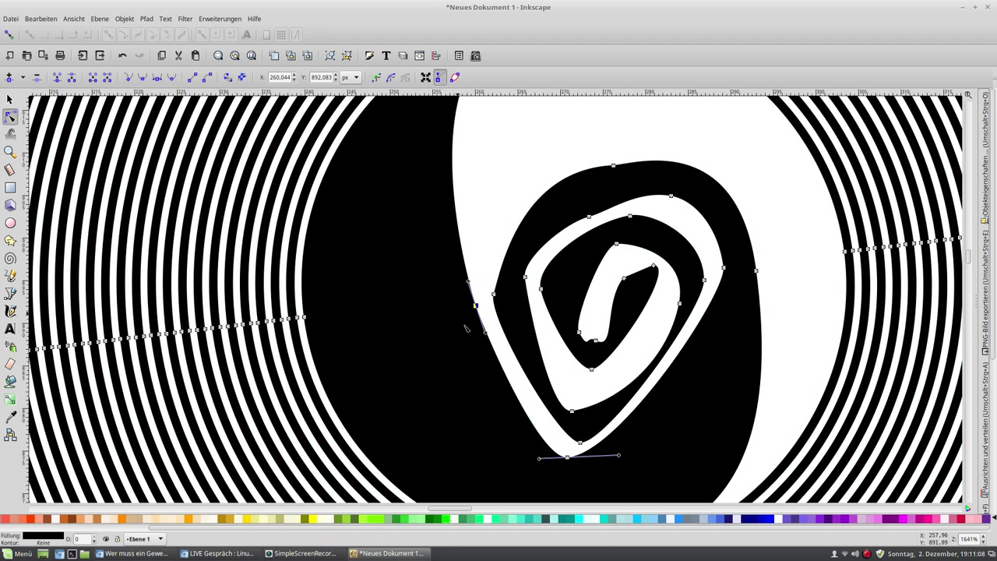
Step: Pull the top node down, move the right node left, and raise the bottom node of the white band
scroll(467, 326, "up", 5)
left_click_drag(541, 185, 615, 314)
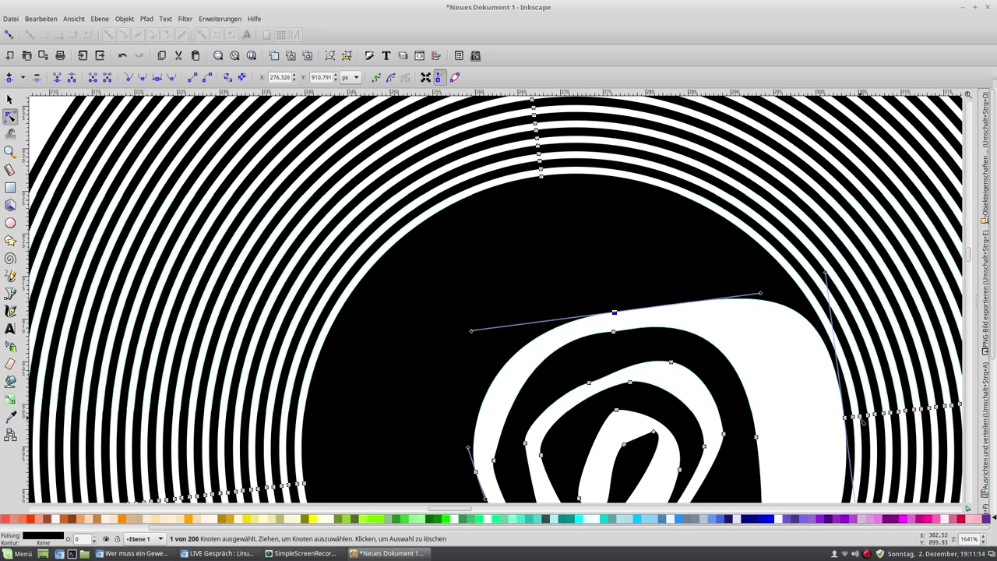
left_click_drag(845, 419, 786, 424)
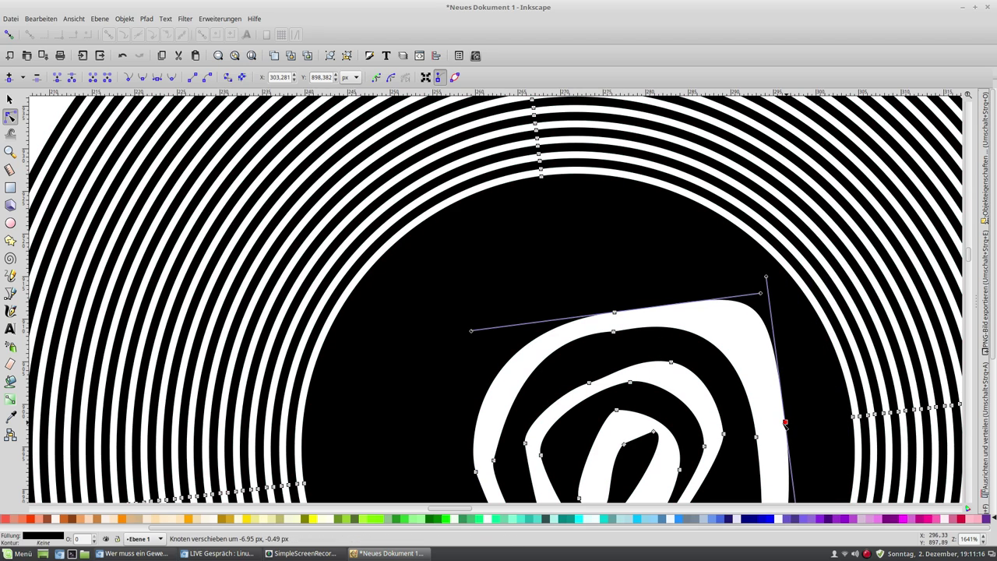
scroll(615, 407, "down", 2)
scroll(615, 407, "down", 3)
scroll(615, 408, "down", 1)
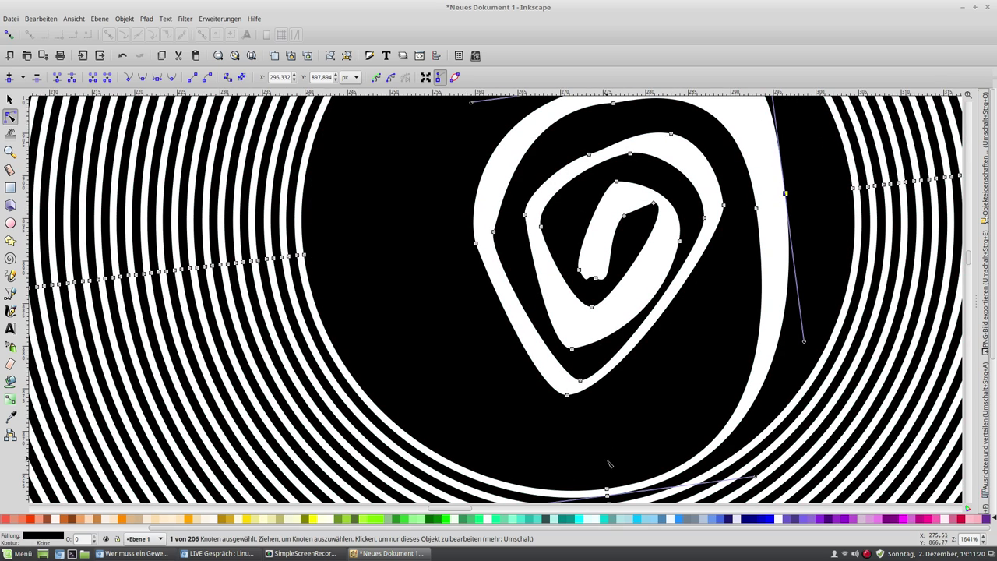
left_click_drag(608, 490, 571, 421)
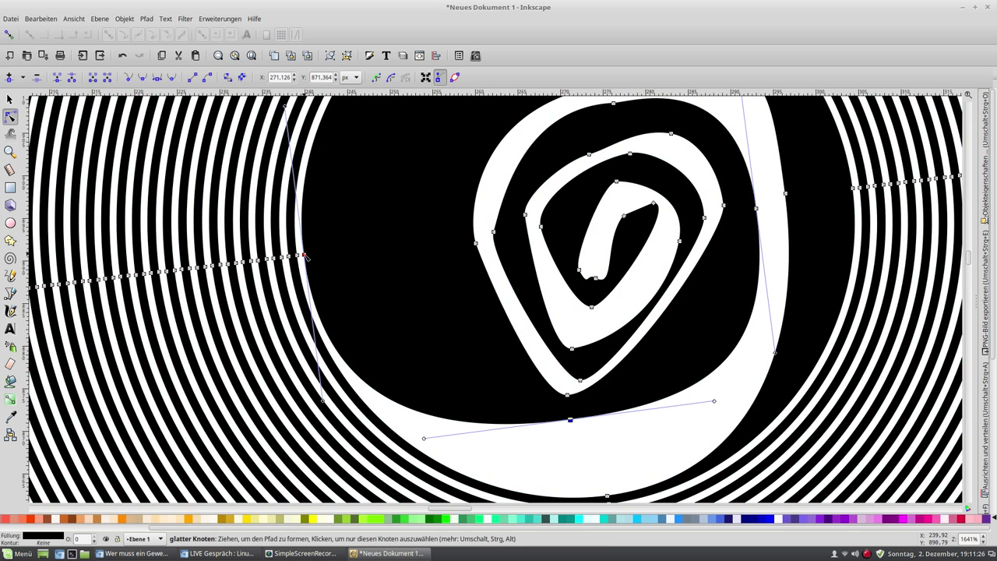
Step: Move the left node right, lower the top node, shift the right node left, and raise an outer ring node
left_click_drag(304, 255, 442, 247)
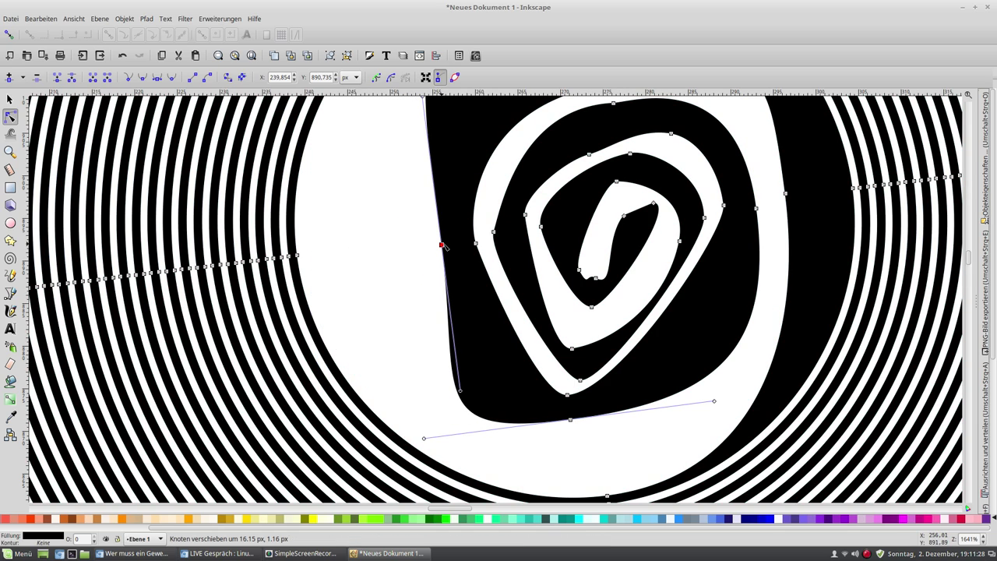
scroll(441, 246, "up", 4)
scroll(447, 289, "up", 6)
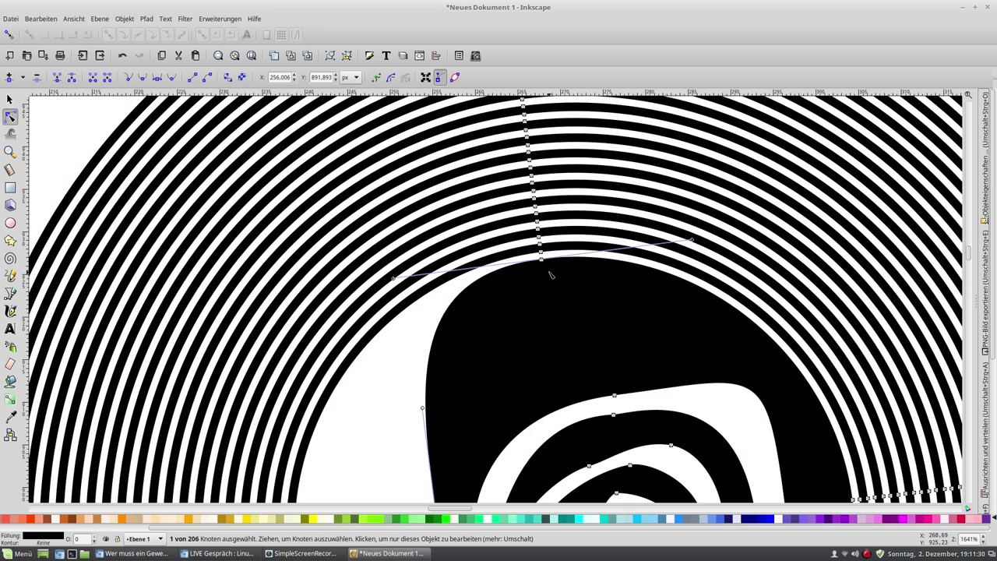
left_click_drag(545, 265, 590, 352)
scroll(637, 385, "down", 5)
scroll(778, 311, "down", 3)
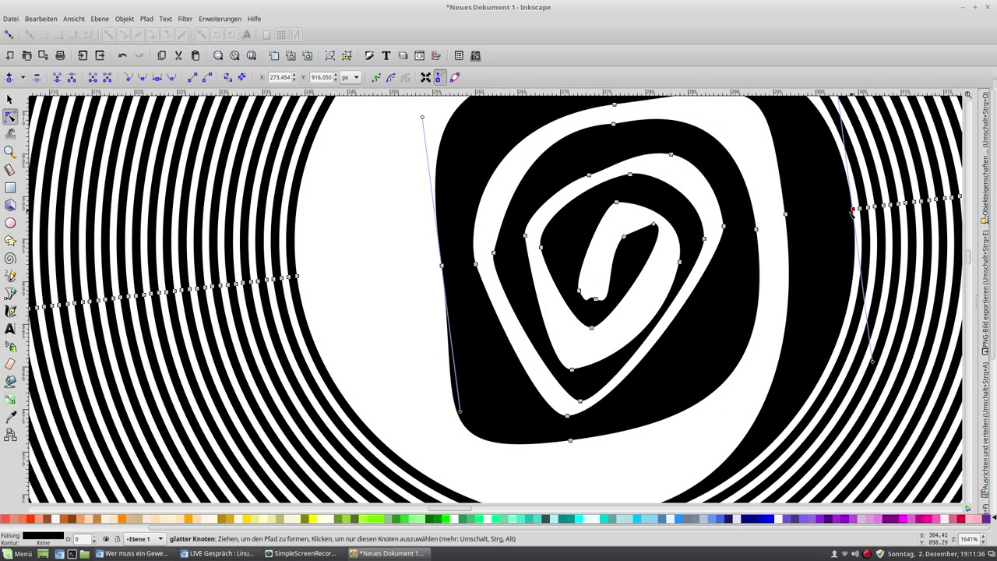
left_click_drag(852, 215, 828, 221)
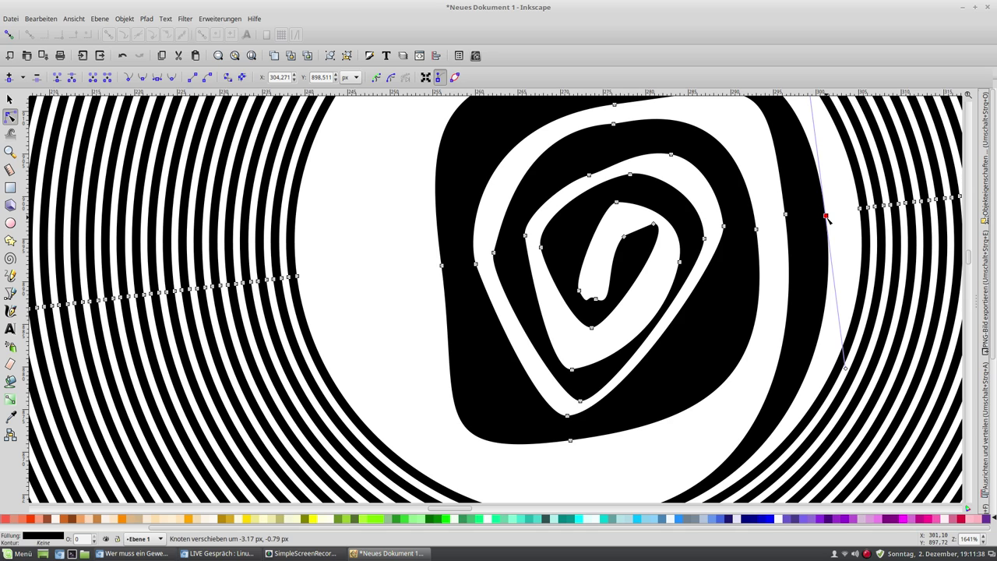
scroll(615, 373, "down", 4)
left_click(607, 393)
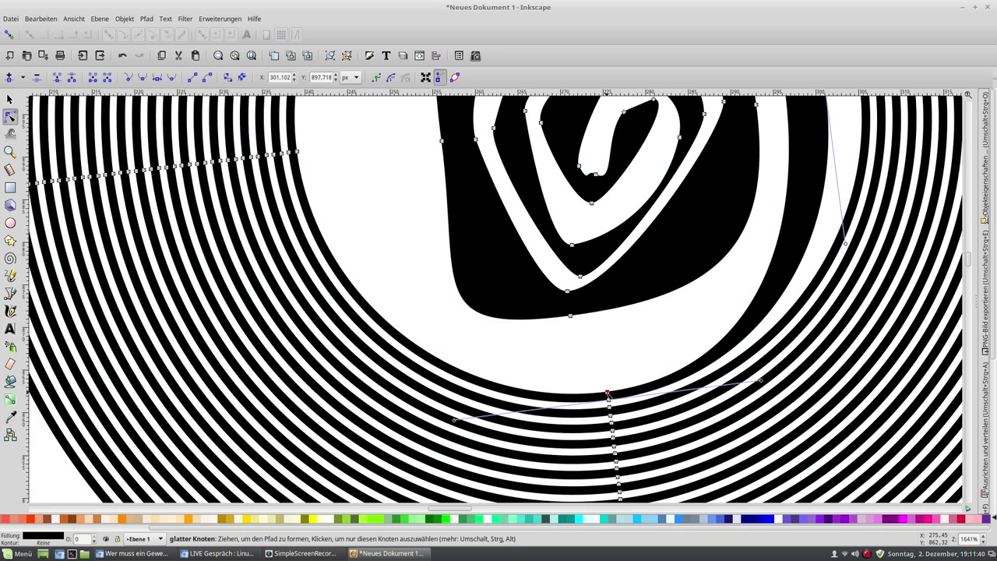
left_click_drag(610, 387, 596, 333)
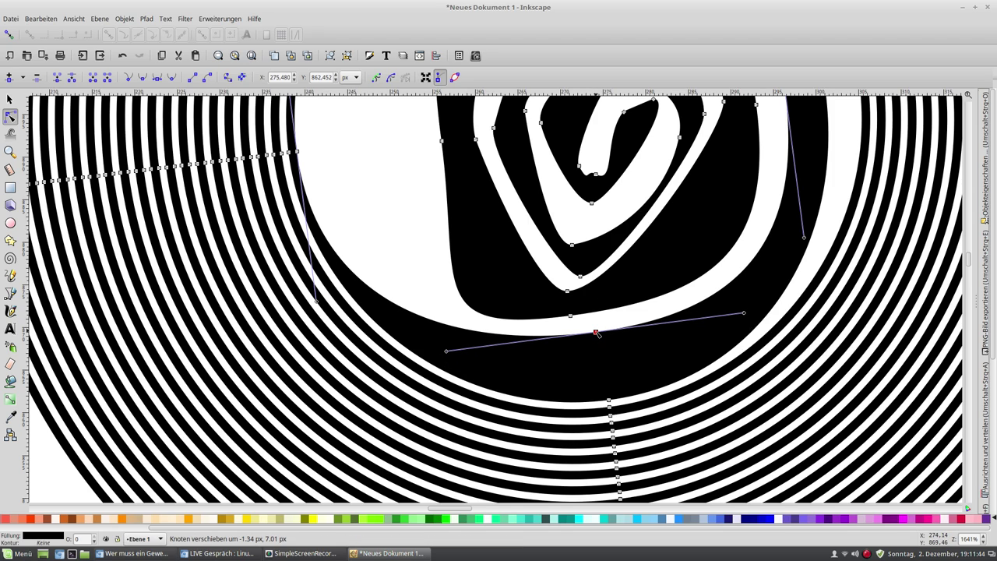
Step: Move the upper-left node right and shift the top node to refine the ring's curve
left_click_drag(296, 153, 405, 150)
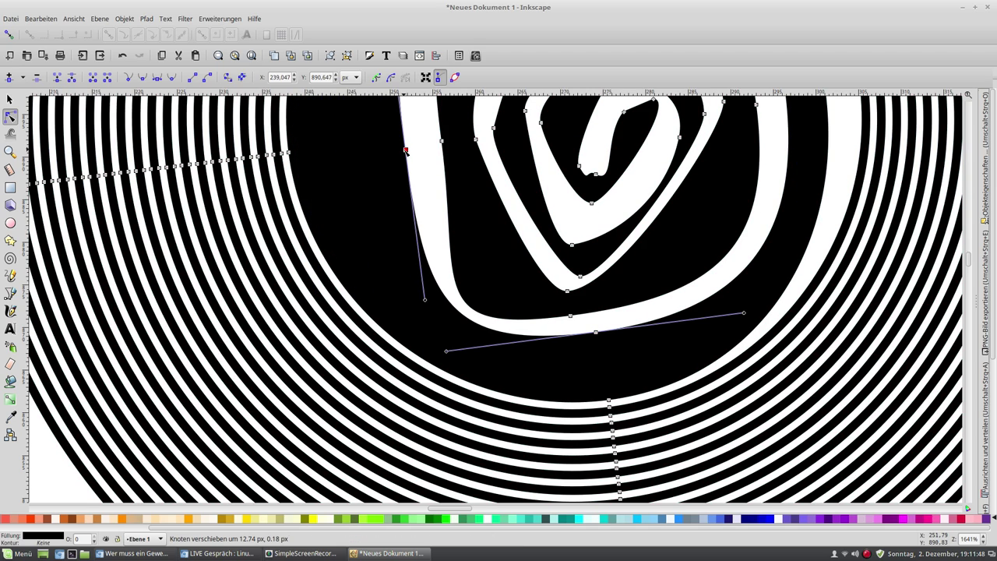
scroll(409, 173, "up", 5)
scroll(456, 263, "up", 2)
scroll(467, 234, "up", 4)
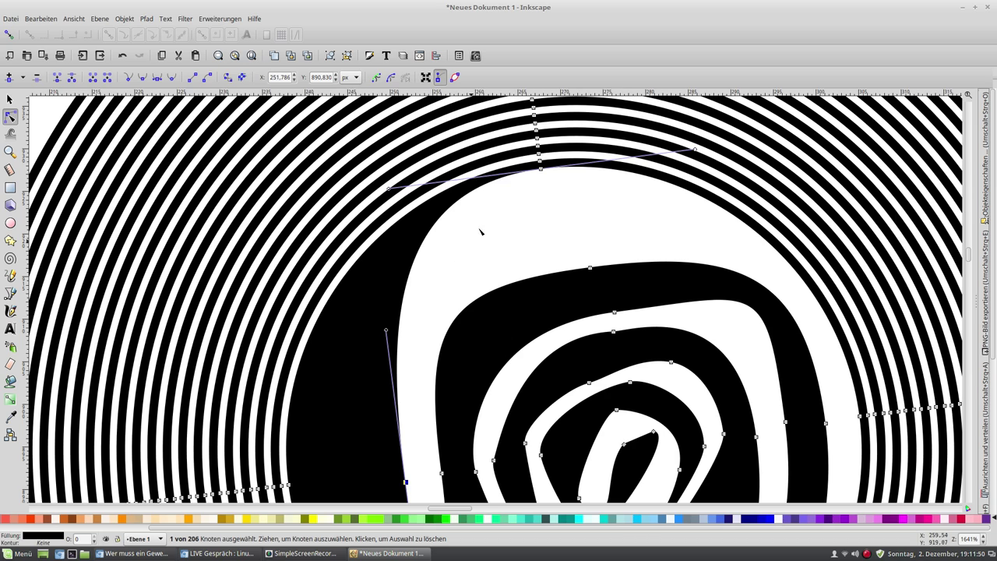
left_click_drag(542, 173, 571, 245)
scroll(724, 351, "down", 5)
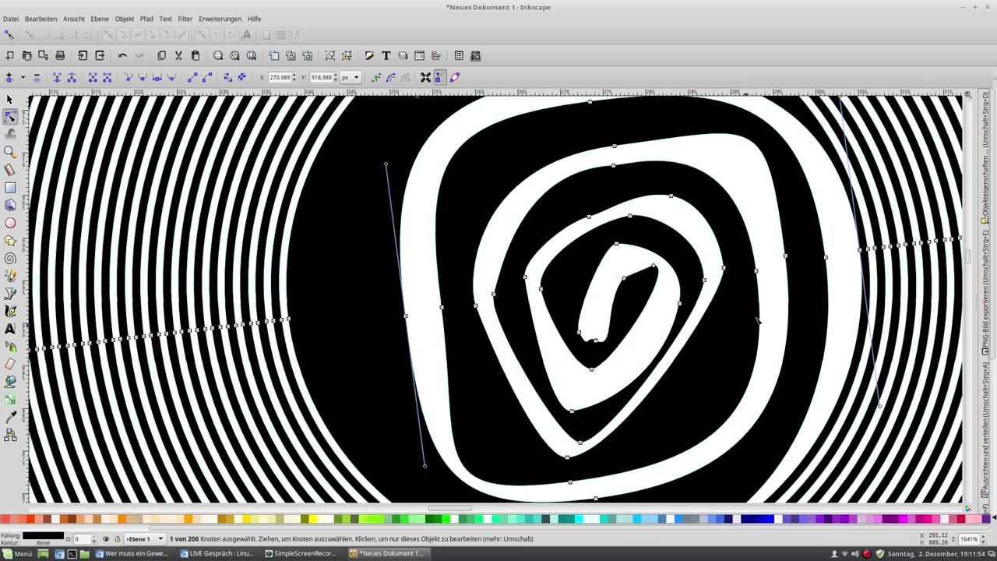
left_click(855, 250)
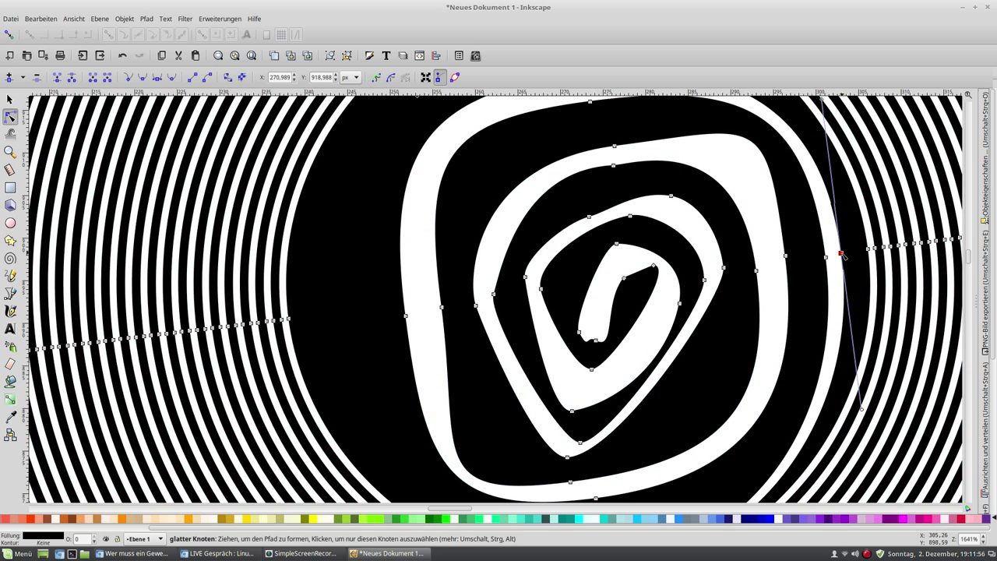
scroll(668, 345, "down", 5)
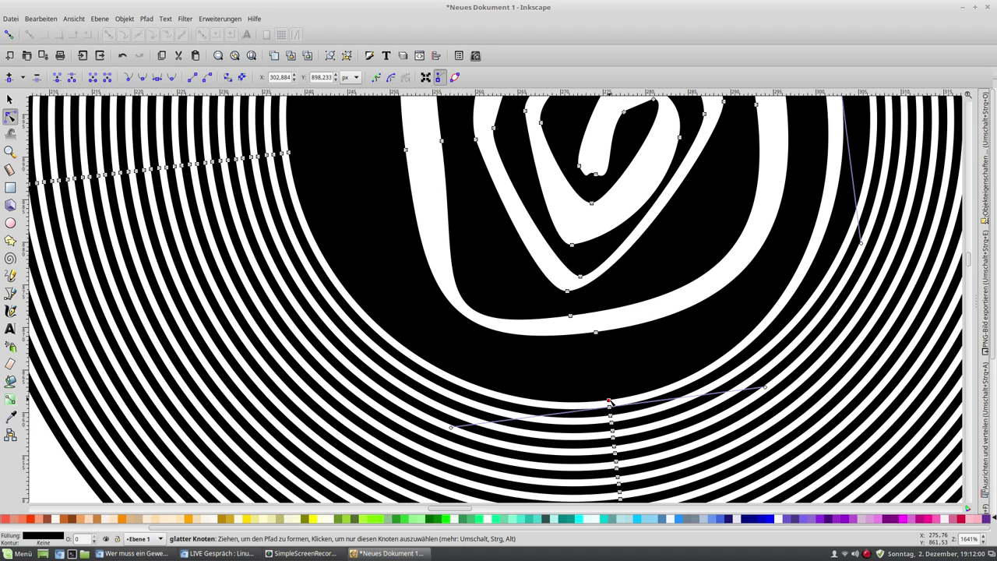
Step: Raise the lower arc nodes, move the left end node right, and reshape the top band node
left_click_drag(609, 402, 600, 366)
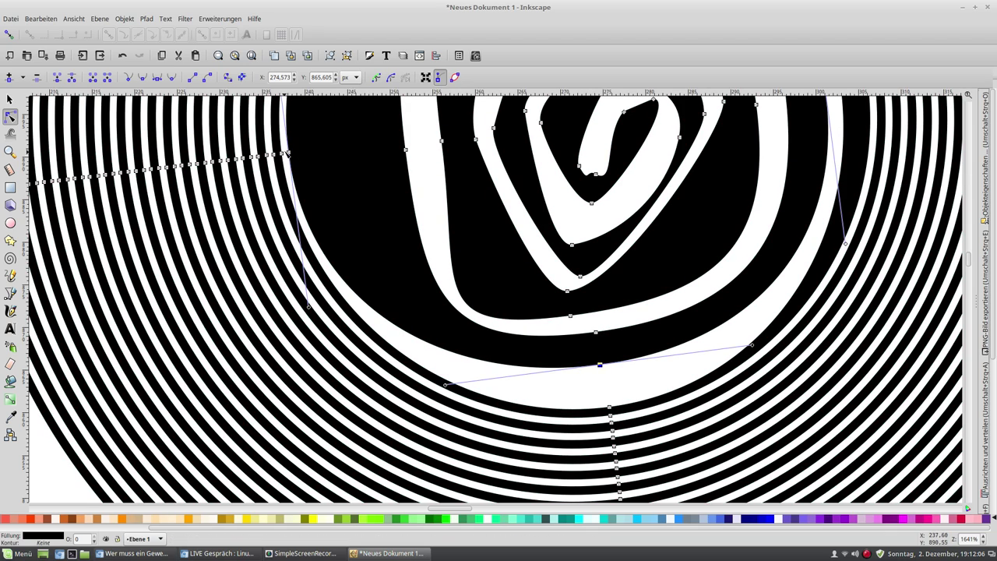
left_click_drag(289, 153, 359, 149)
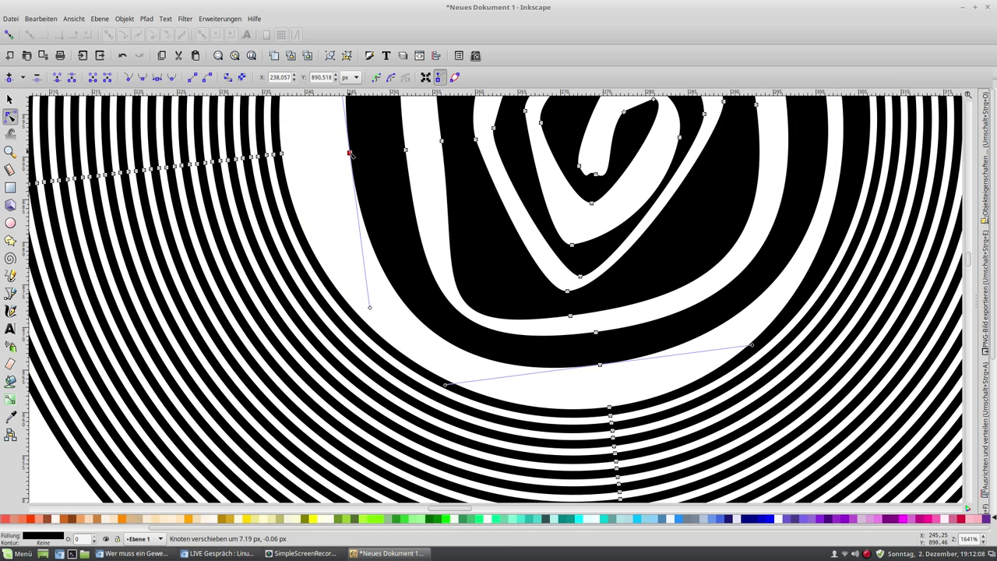
scroll(364, 187, "up", 8)
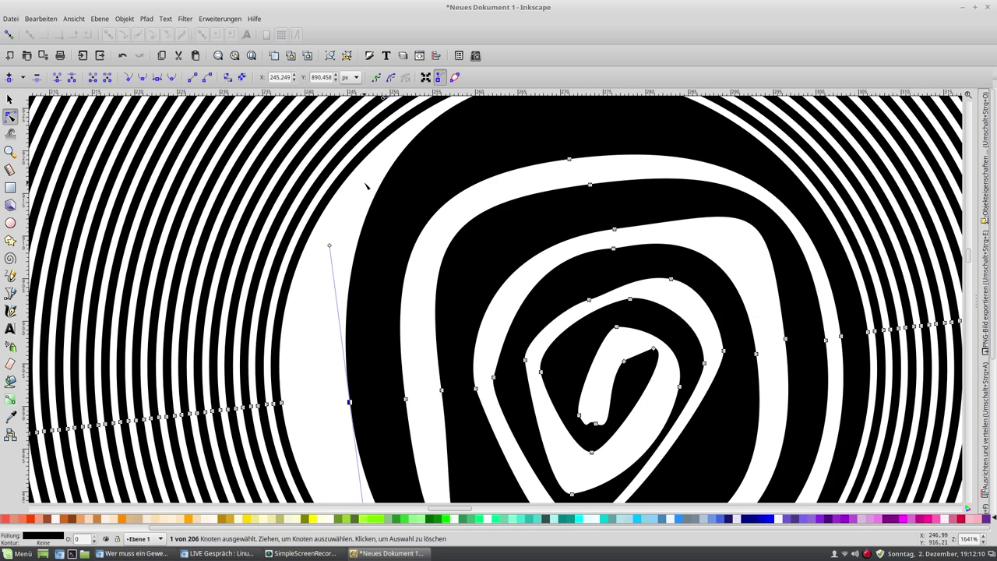
scroll(411, 205, "up", 2)
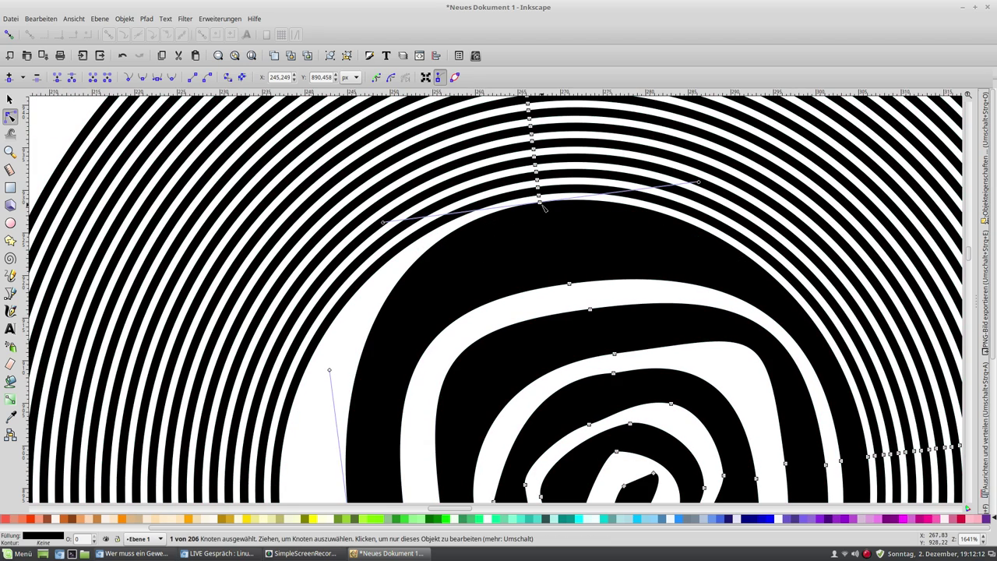
left_click_drag(539, 203, 569, 241)
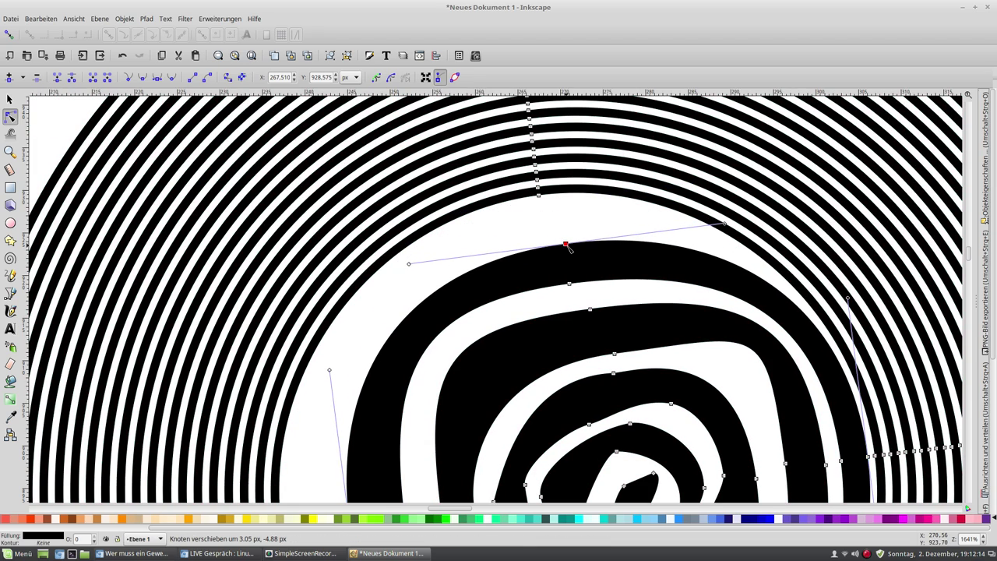
scroll(645, 256, "down", 3)
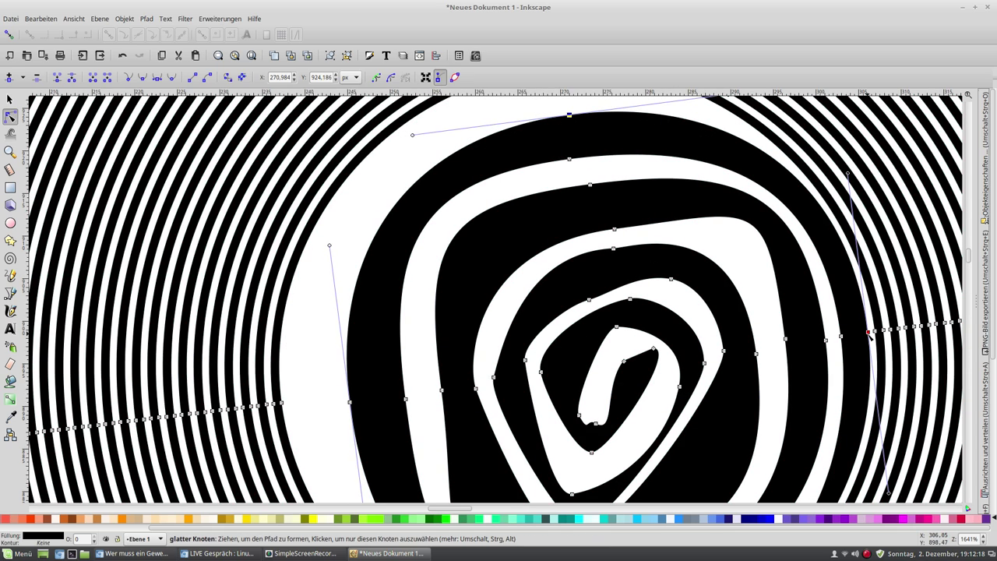
left_click_drag(870, 335, 863, 336)
scroll(862, 338, "down", 5)
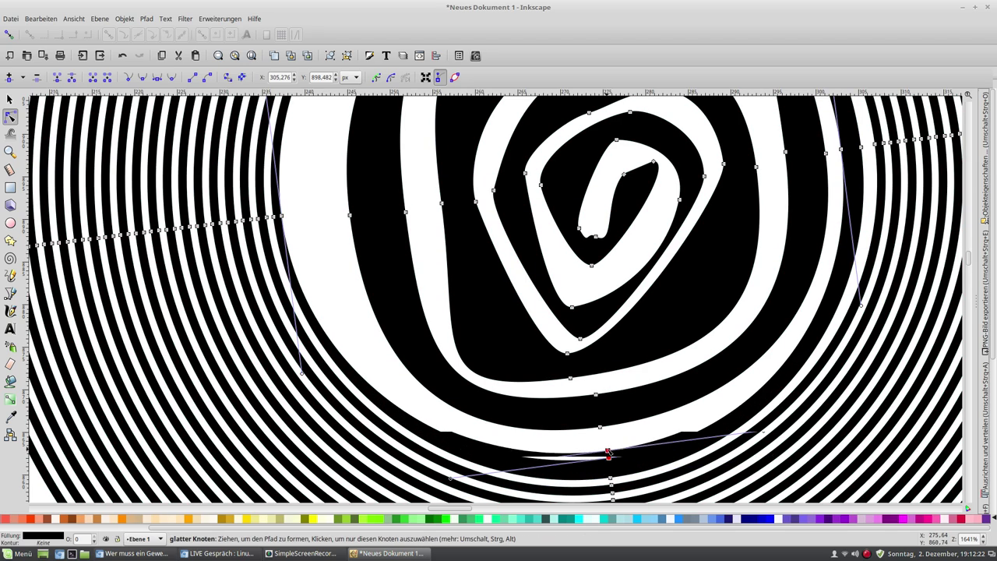
left_click_drag(609, 472, 606, 440)
left_click_drag(611, 476, 610, 467)
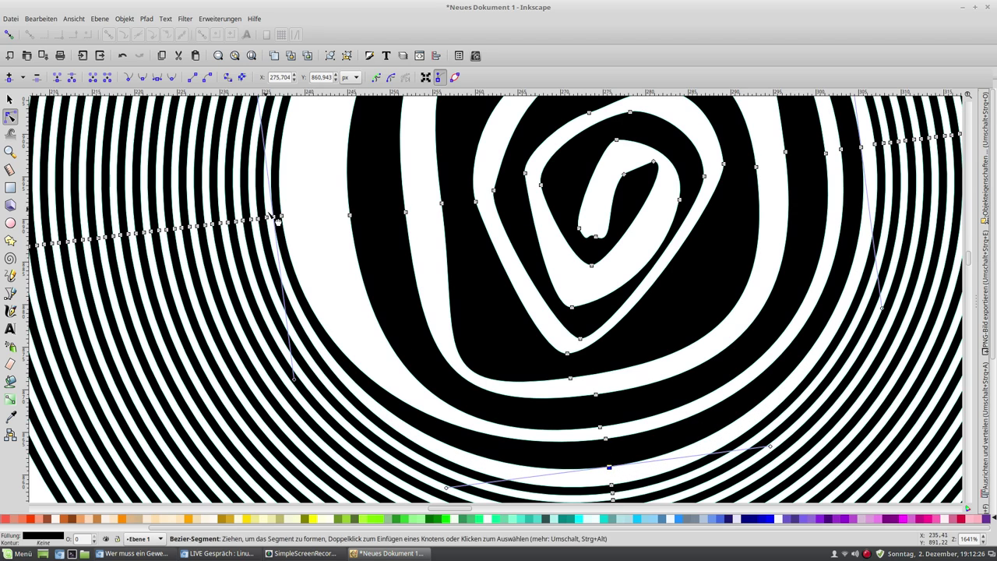
Step: Warp the left node in and back out, then fine-tune the top band node's position
left_click_drag(282, 218, 325, 213)
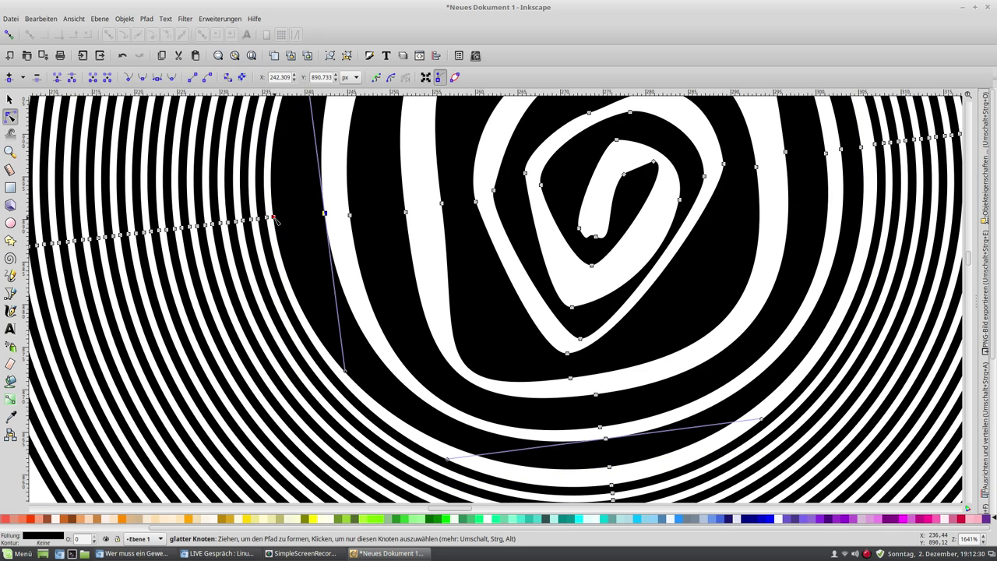
left_click_drag(325, 213, 299, 215)
scroll(390, 226, "up", 1)
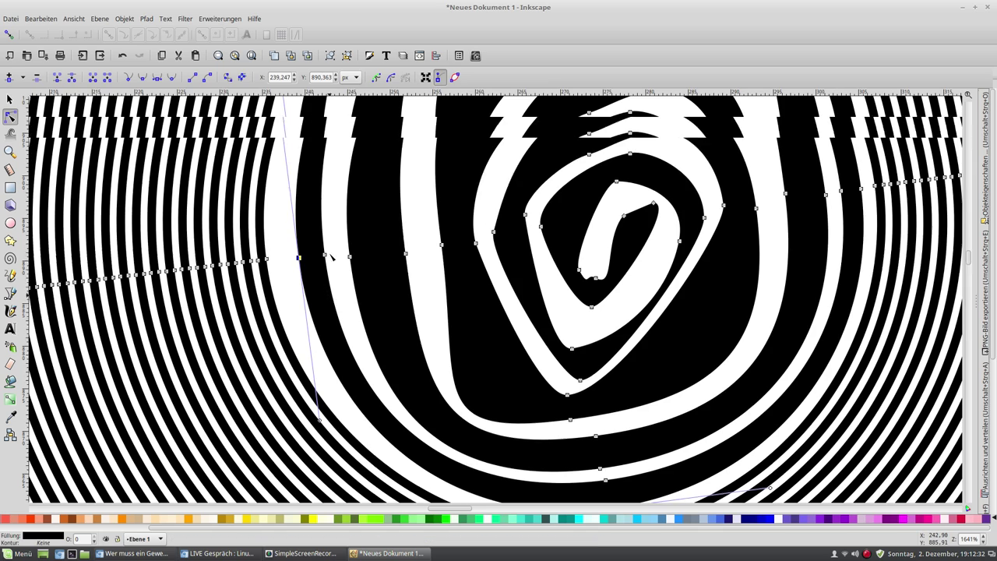
scroll(468, 218, "up", 3)
scroll(516, 210, "up", 5)
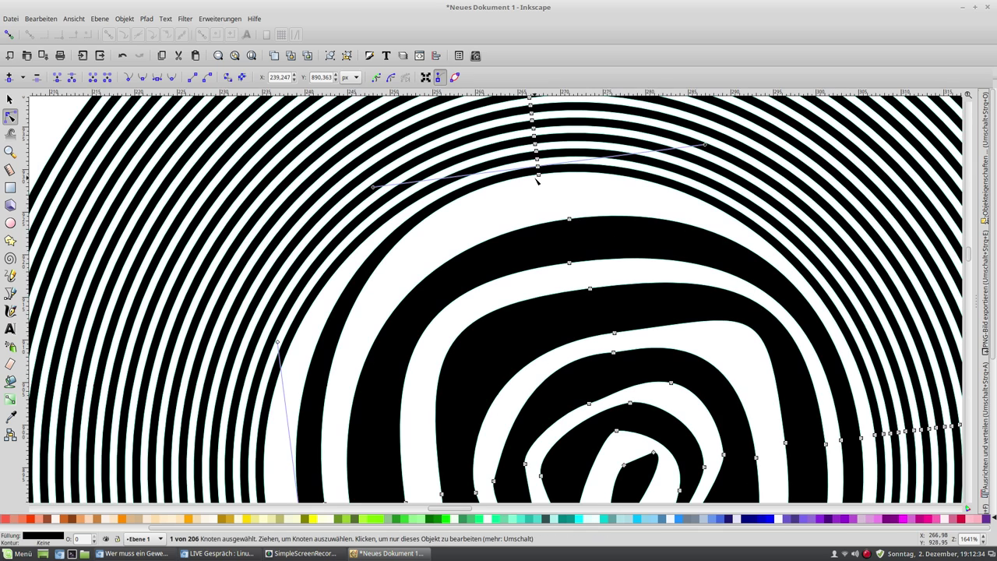
left_click_drag(536, 174, 548, 205)
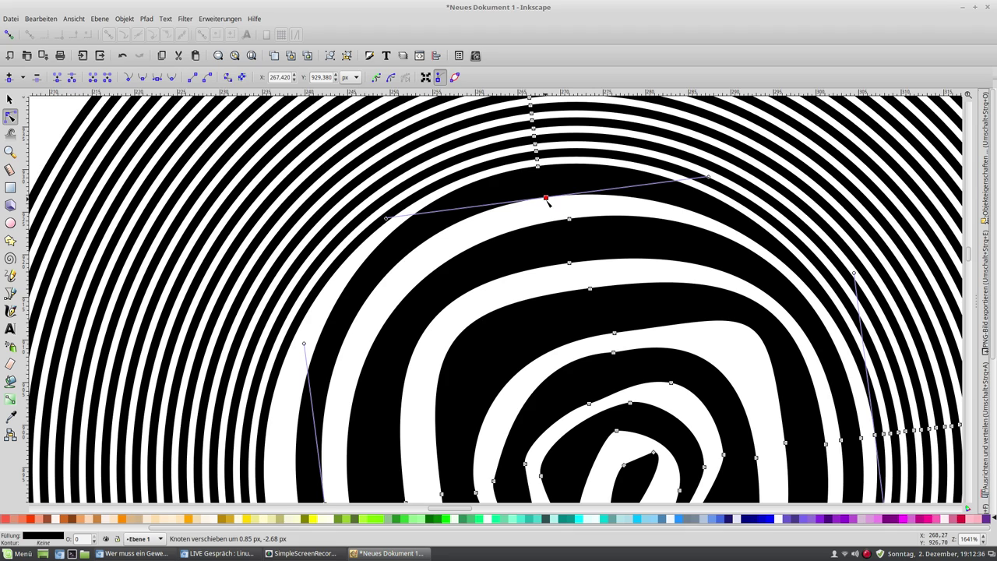
left_click_drag(537, 167, 543, 172)
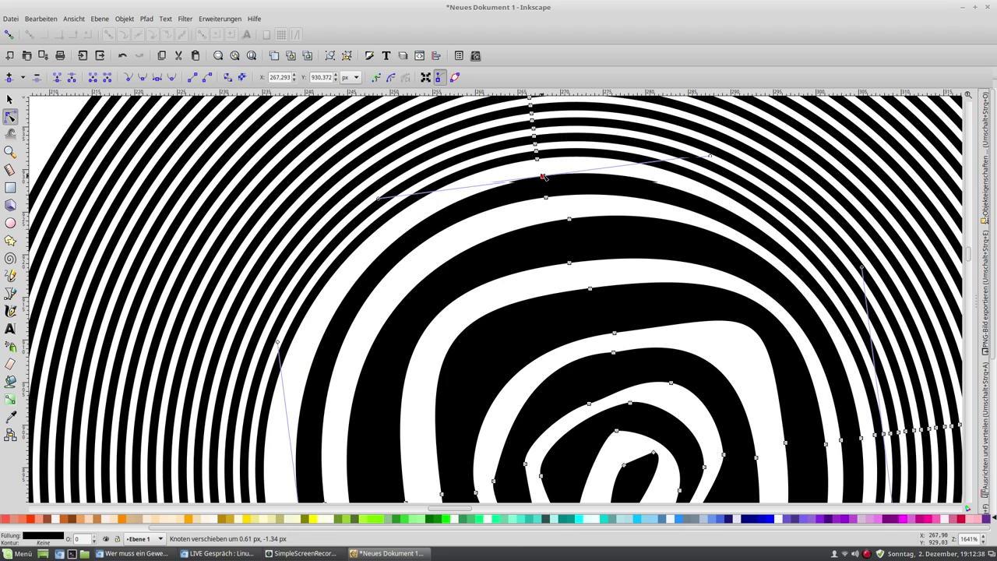
left_click_drag(543, 171, 543, 171)
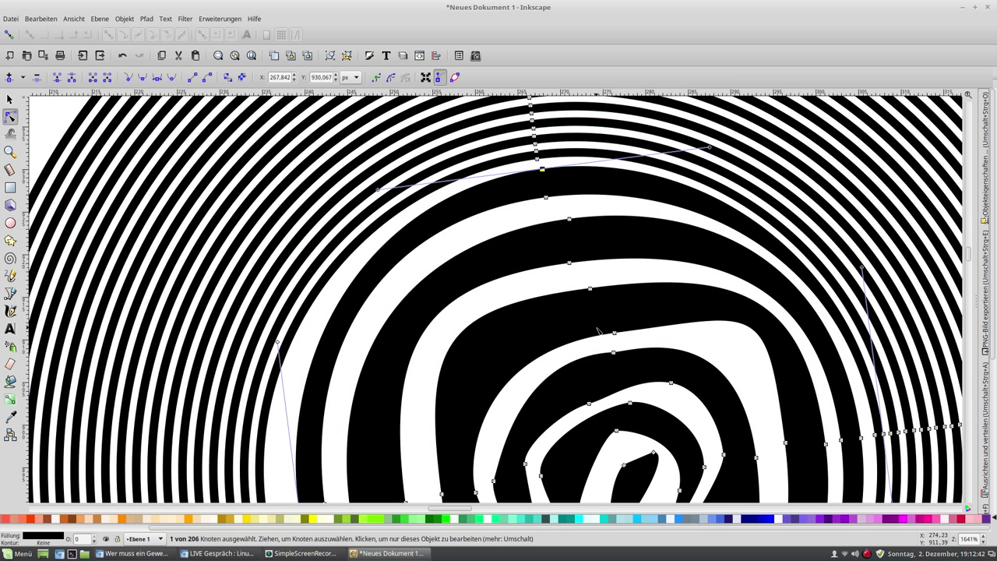
scroll(597, 331, "down", 4, "ctrl")
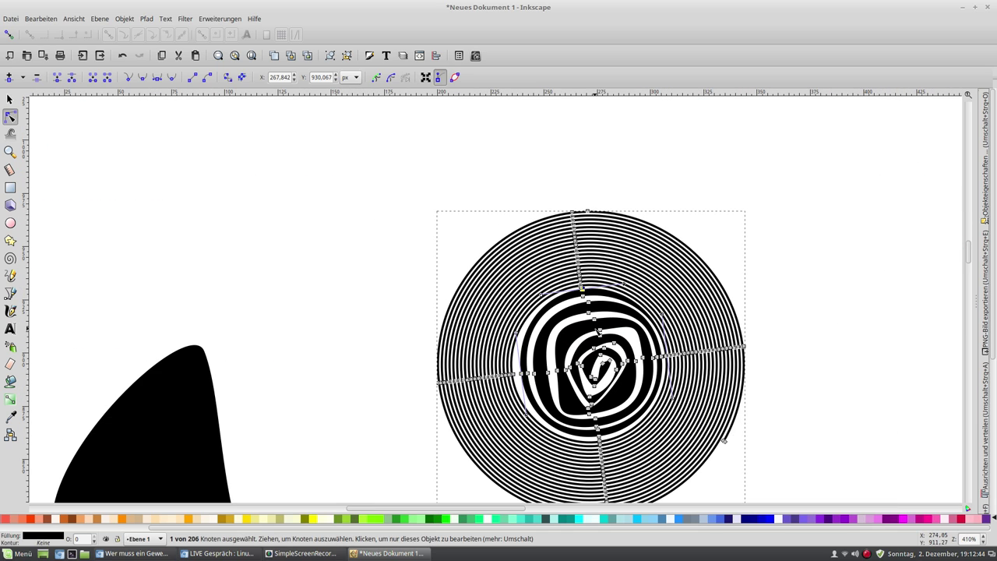
Step: Zoom out, leave node editing with the Selector tool, and start Save As from the Datei menu
scroll(789, 338, "down", 1)
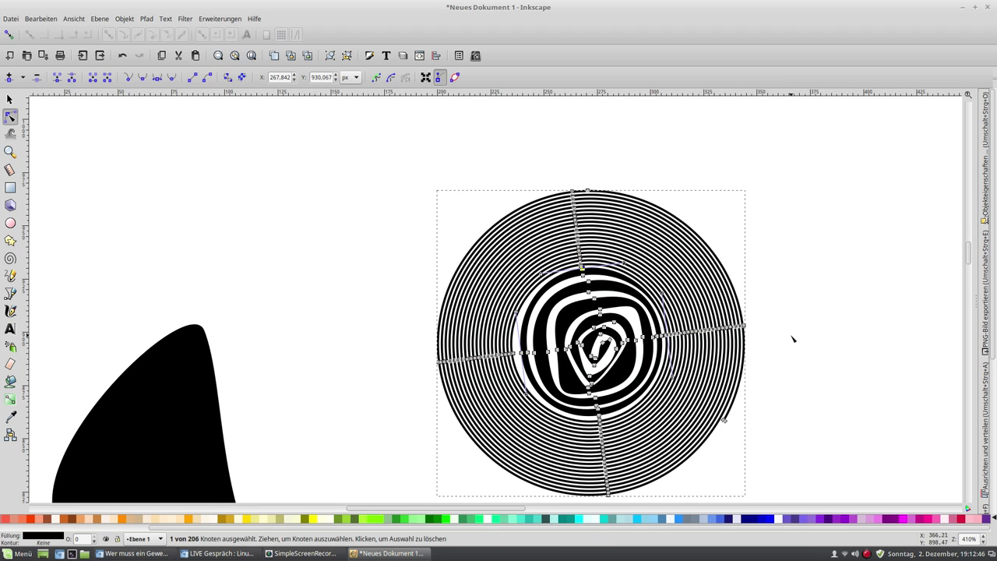
scroll(791, 340, "down", 1, "ctrl")
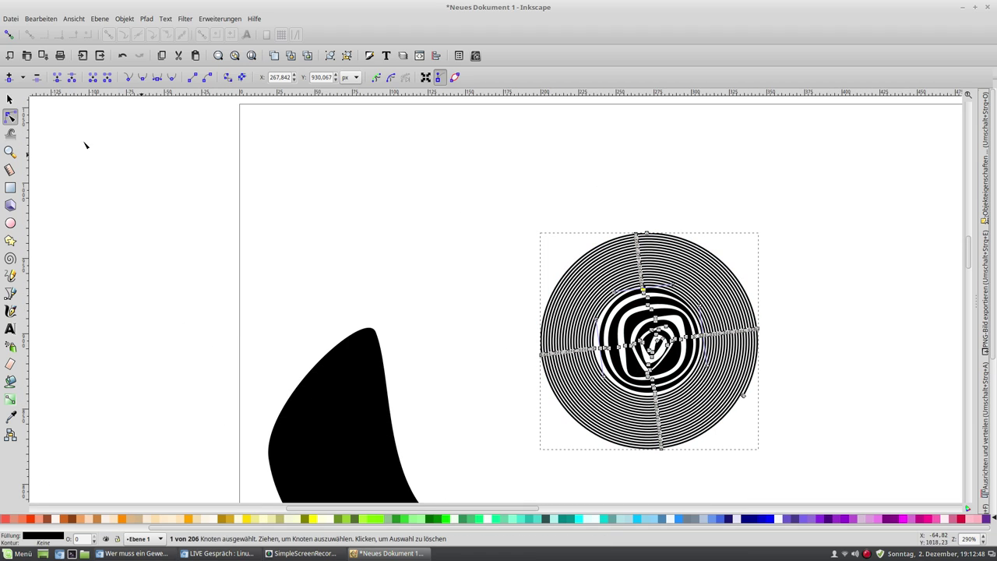
left_click(10, 99)
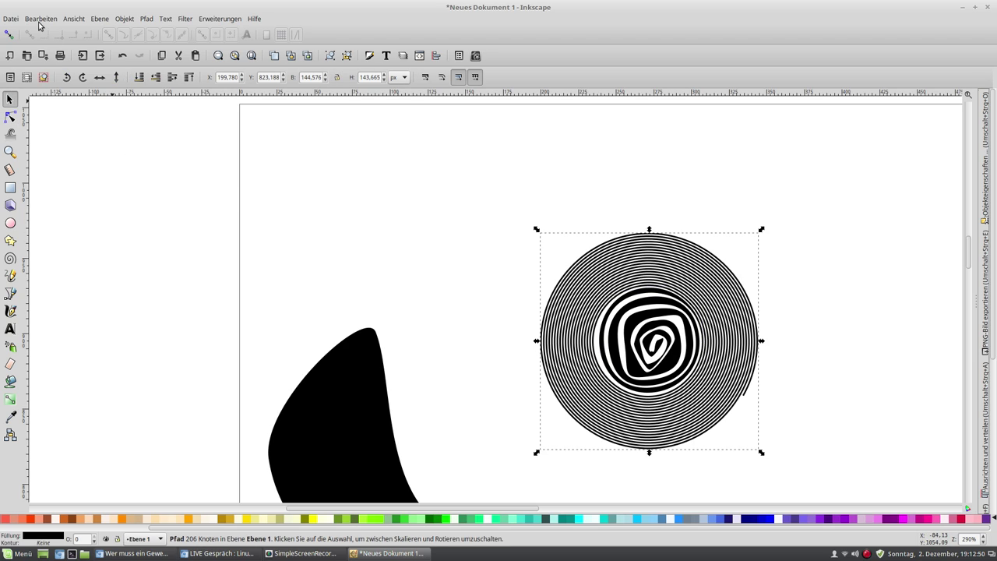
left_click(10, 21)
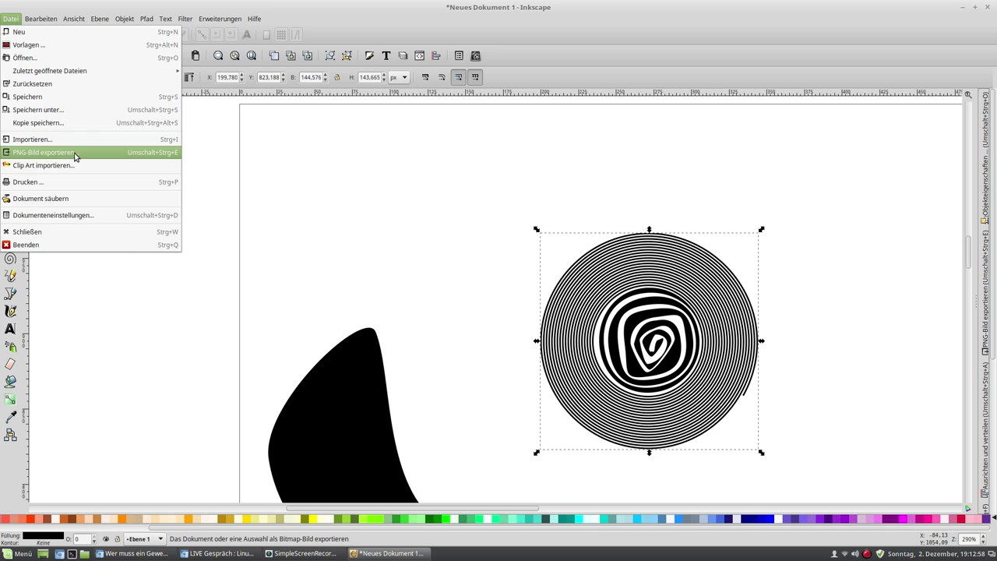
left_click(78, 110)
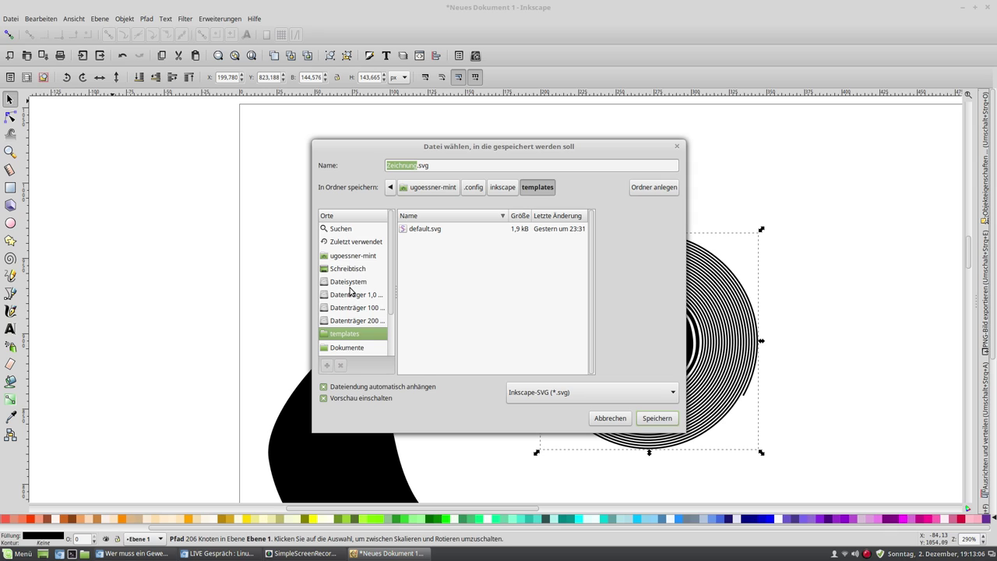
Step: Browse the save dialog to the Bilder/Inkscape-Zeichnungen folder
left_click(395, 190)
left_click(409, 188)
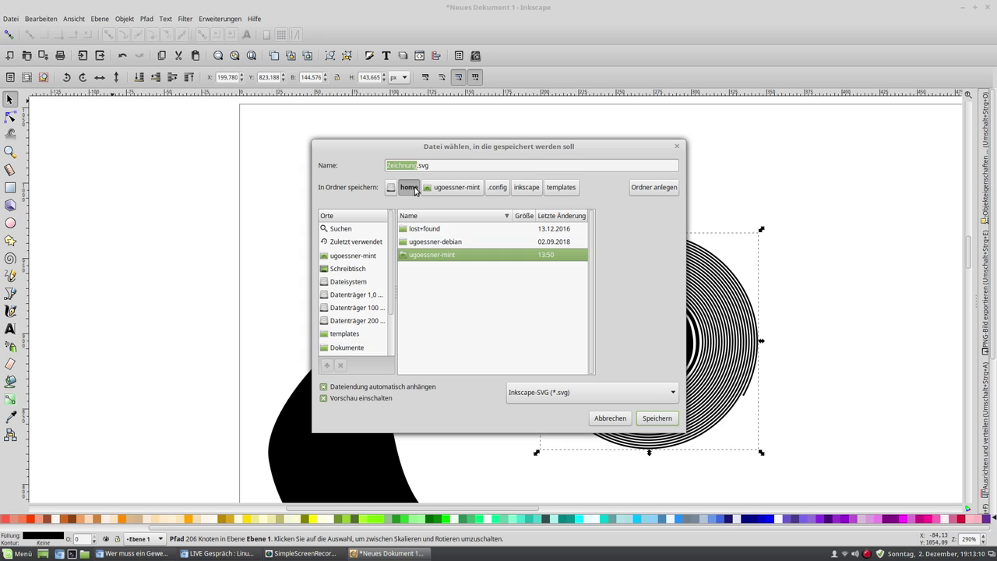
double_click(442, 242)
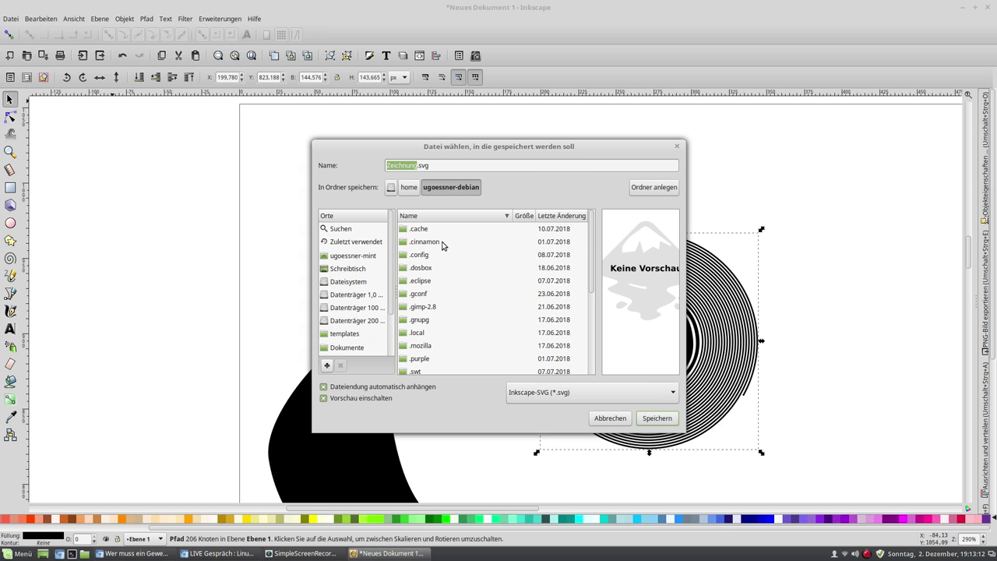
scroll(449, 311, "down", 3)
scroll(449, 313, "down", 2)
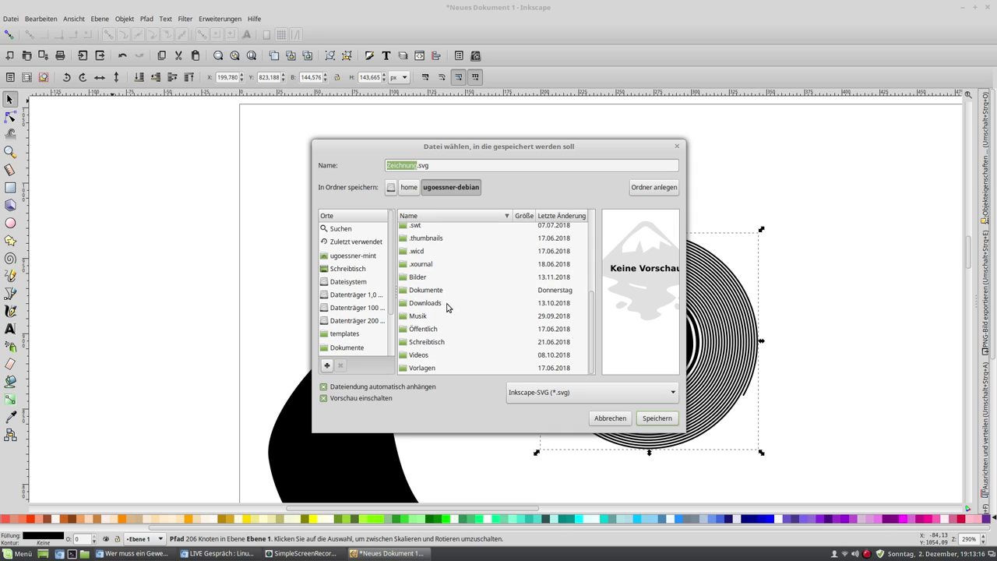
scroll(459, 303, "up", 1)
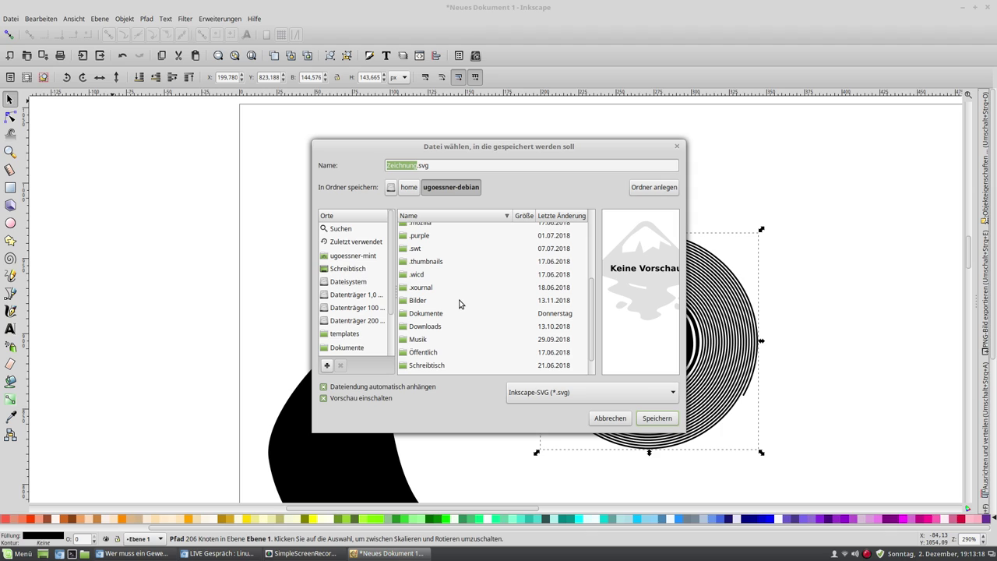
double_click(426, 301)
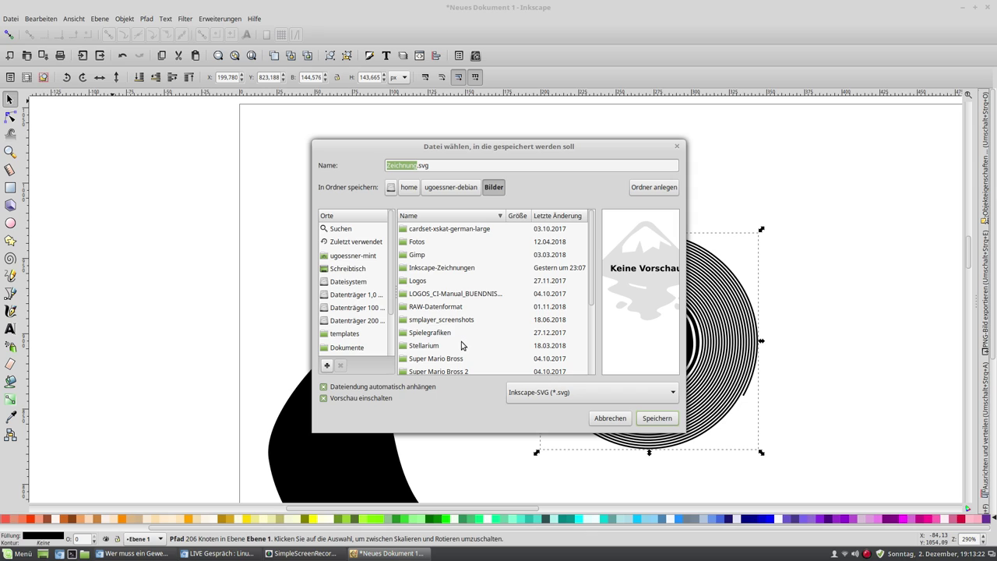
double_click(459, 271)
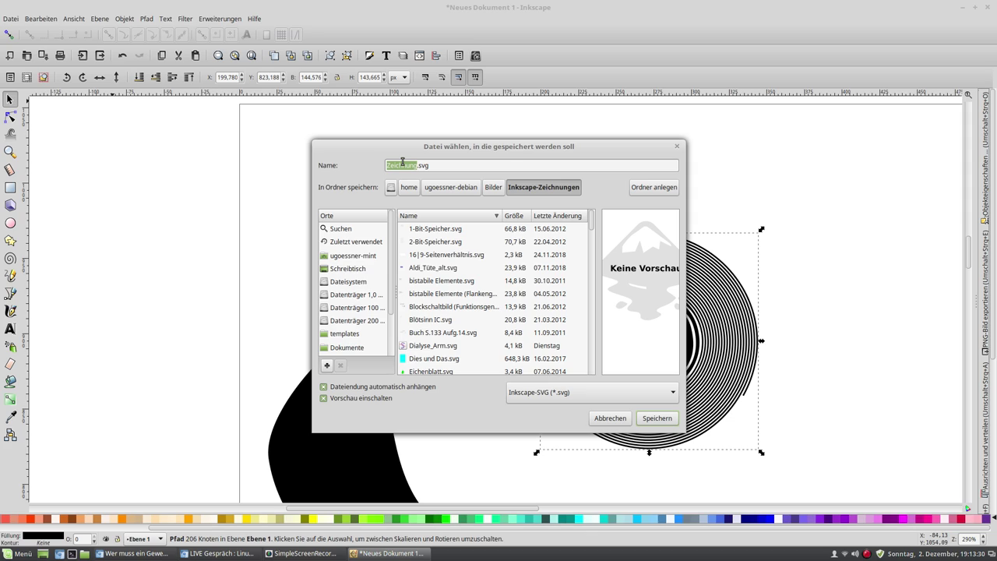
Step: Save the file as 'Irgendwelche Formen' and deselect the ring pattern
key("BackSpace")
type("end")
type("welche ")
type("Formen")
left_click(654, 419)
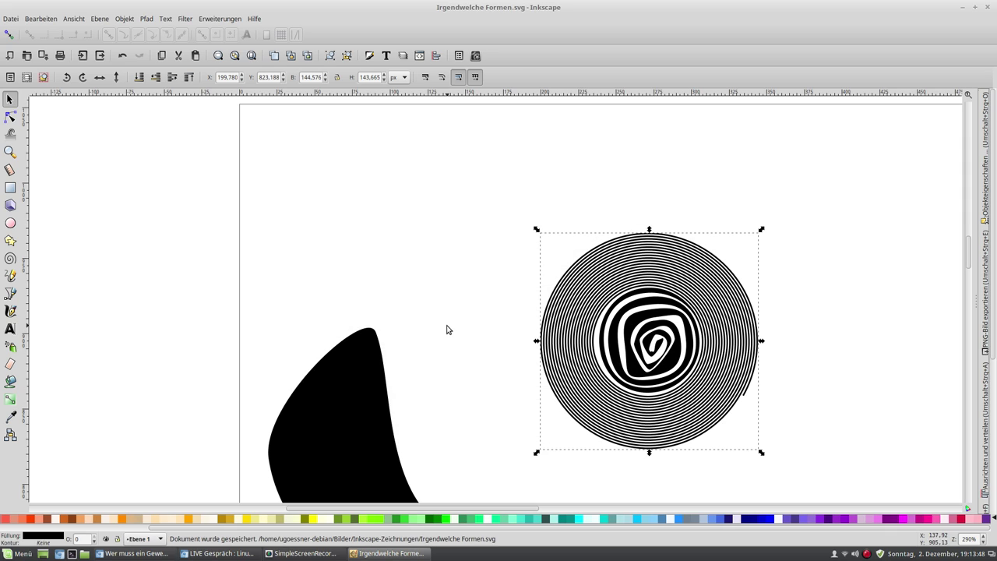
left_click(446, 329)
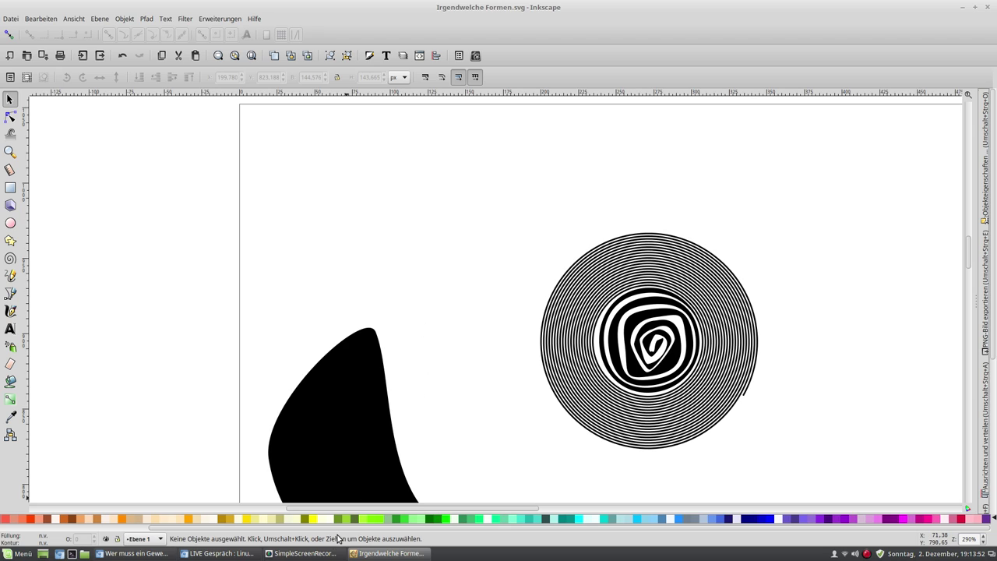
left_click(323, 555)
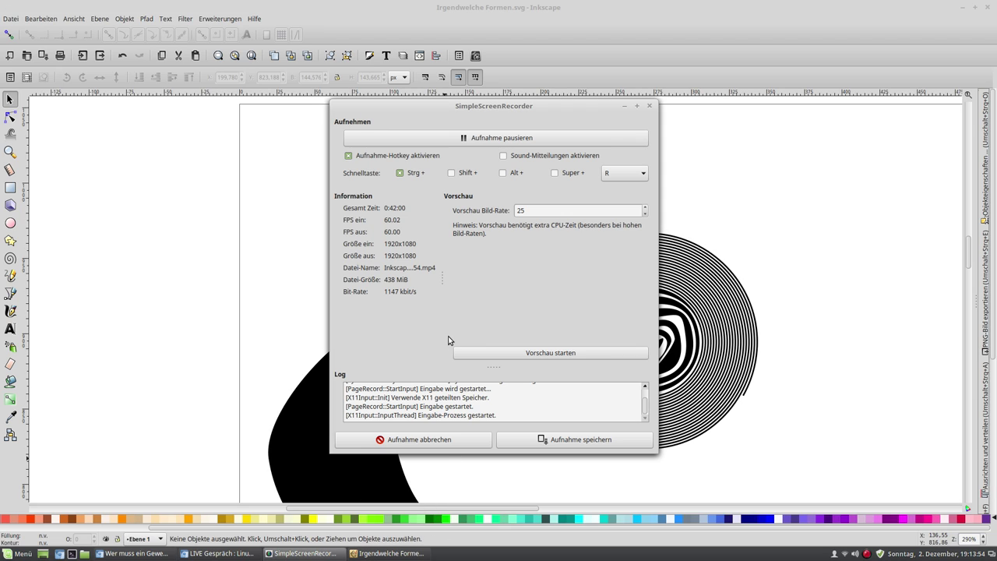